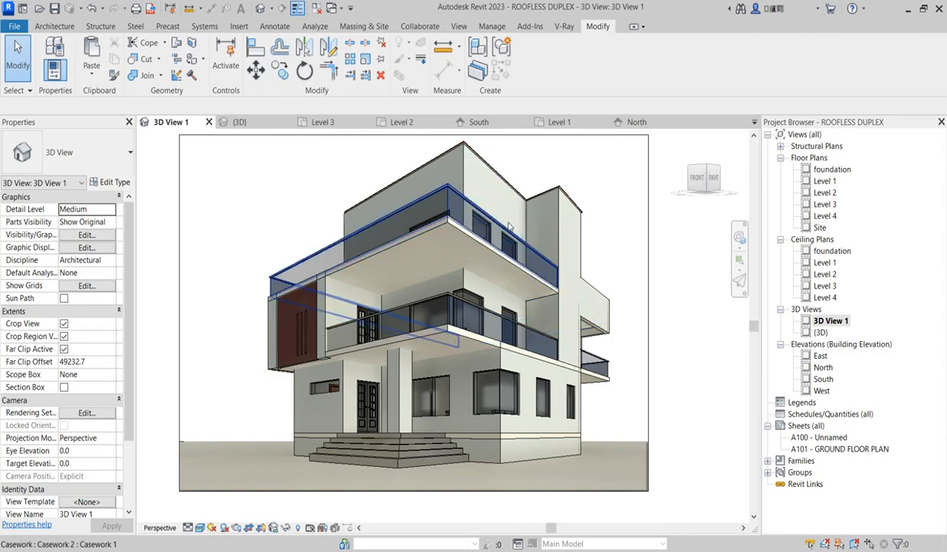
Step: Open the Level 1 floor plan and look over the ground-floor layout
scroll(500, 393, "down", 5)
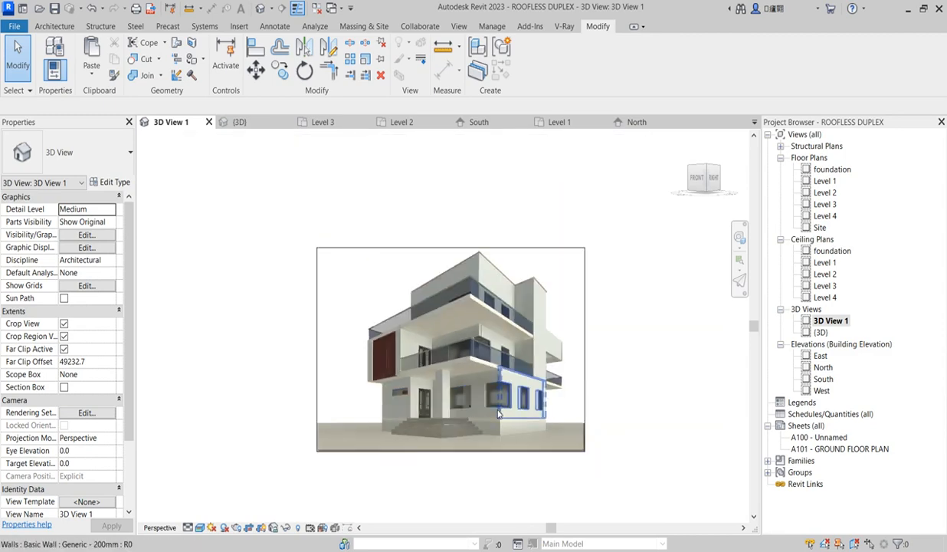
scroll(498, 292, "up", 4)
scroll(484, 276, "down", 3)
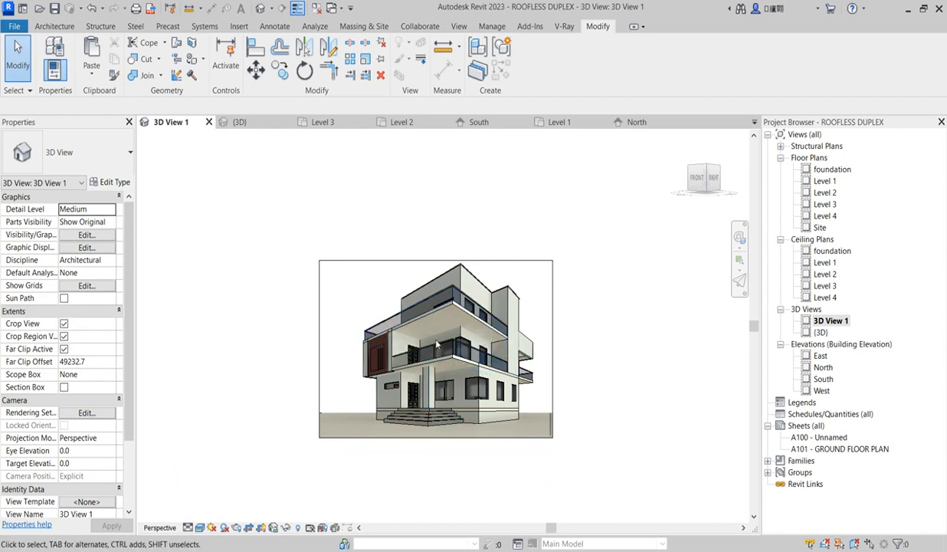
scroll(490, 367, "up", 2)
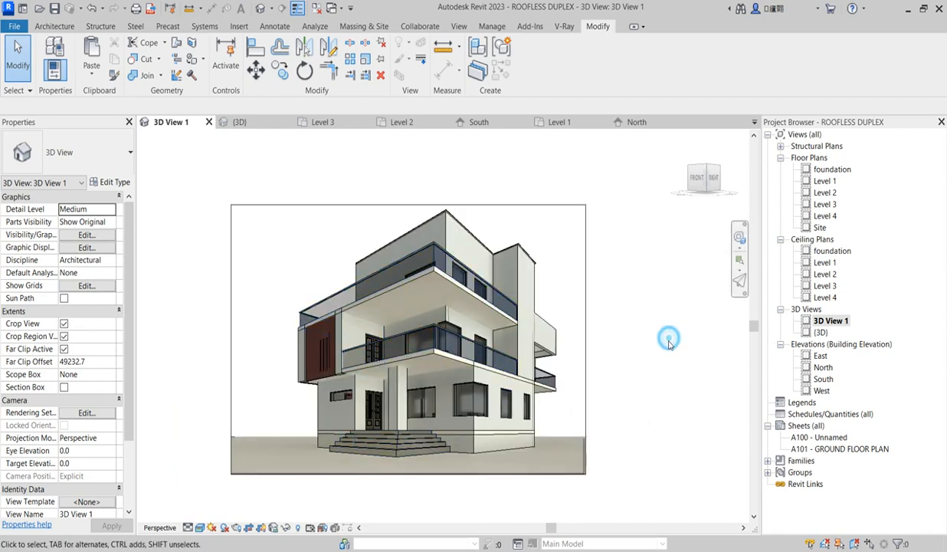
double_click(824, 181)
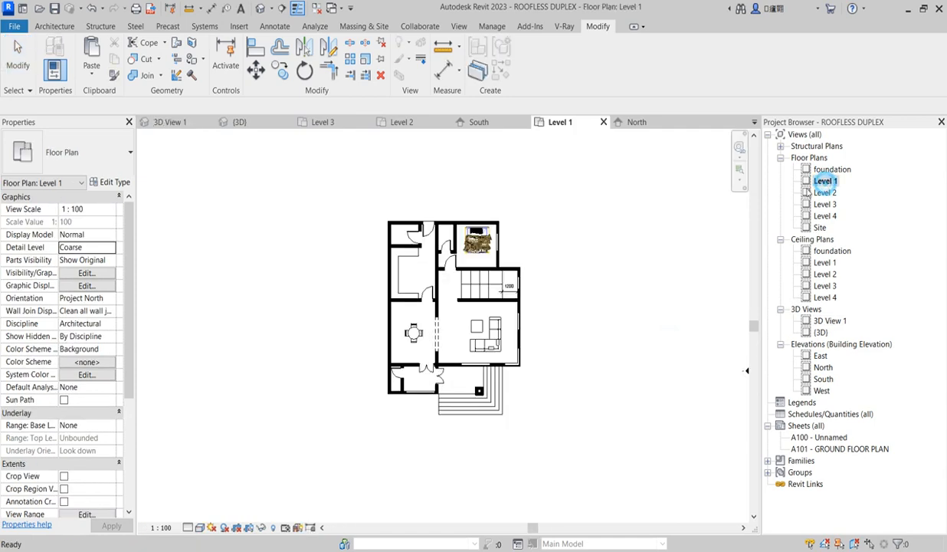
scroll(449, 292, "up", 1)
scroll(444, 297, "up", 1)
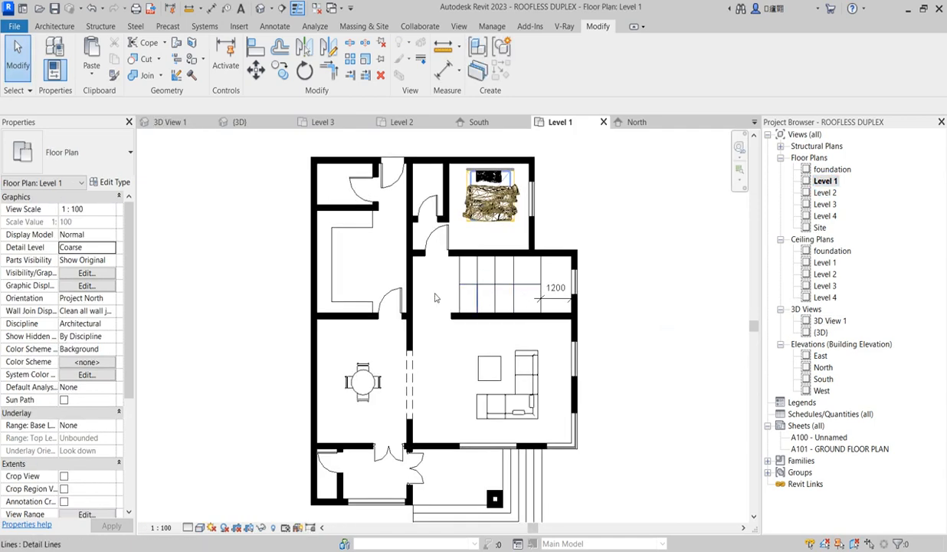
scroll(397, 315, "down", 4)
scroll(452, 299, "up", 2)
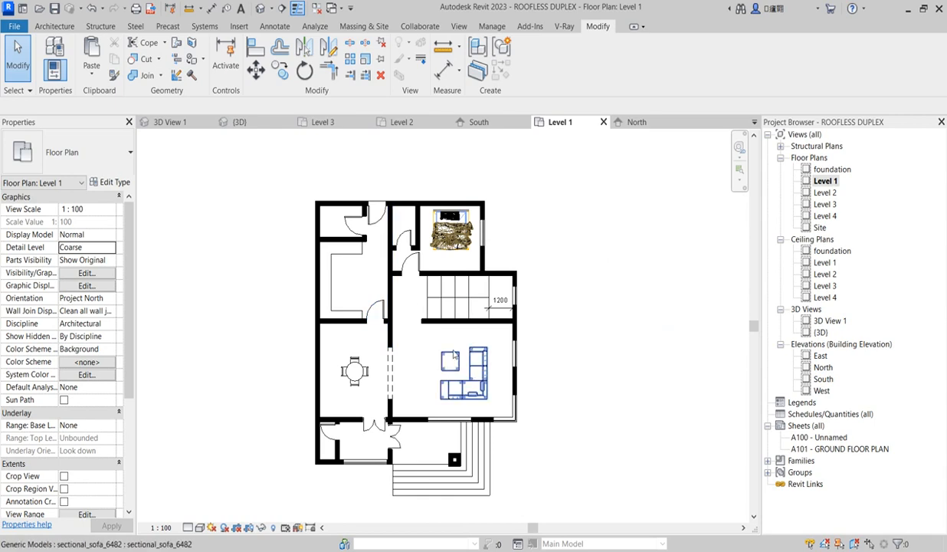
scroll(452, 360, "down", 3)
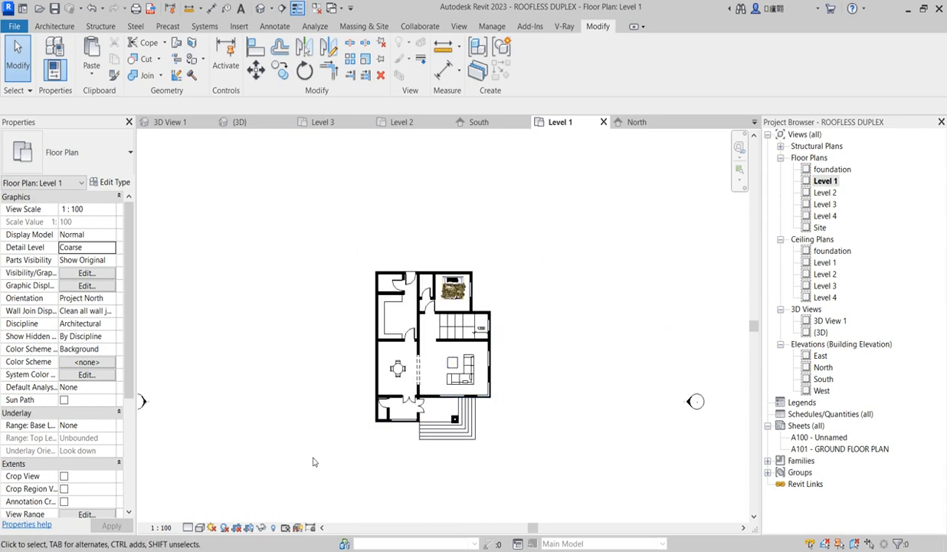
Step: Switch to the reference photo 1689435422128.jpg and examine the floating staircase design
left_click(514, 457)
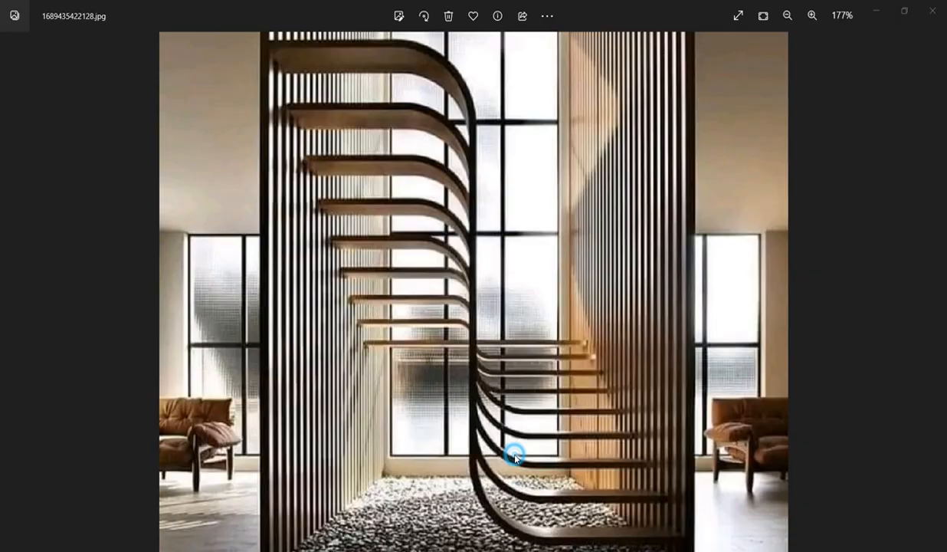
scroll(441, 222, "down", 3)
scroll(522, 345, "up", 1)
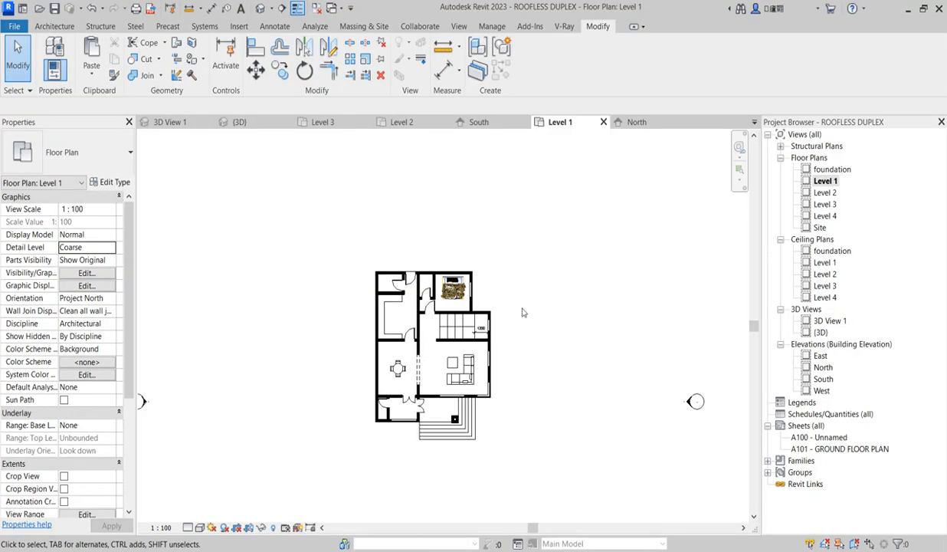
Step: Return to the Revit floor plan and examine the stairwell's tread lines, landing and surrounding walls
scroll(466, 345, "up", 2)
scroll(466, 345, "down", 4)
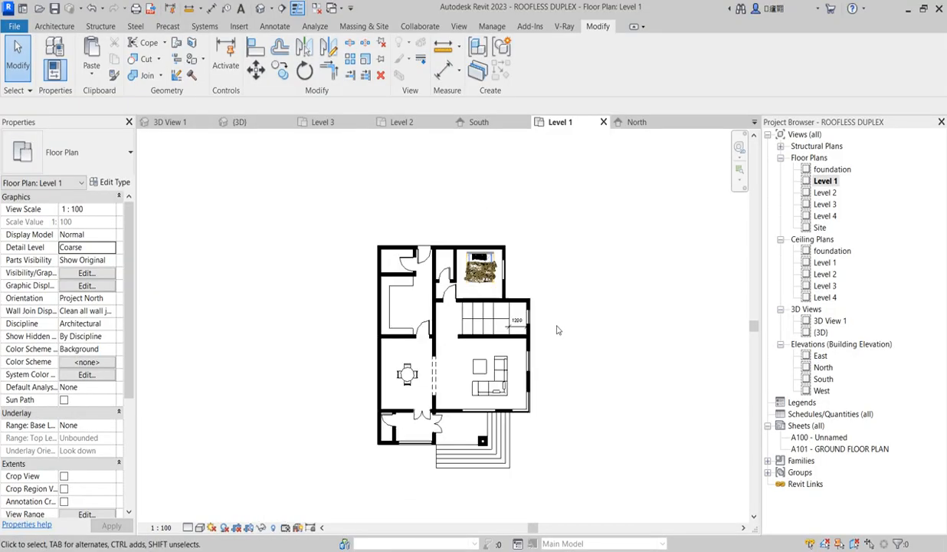
scroll(516, 331, "up", 3)
scroll(515, 331, "up", 5)
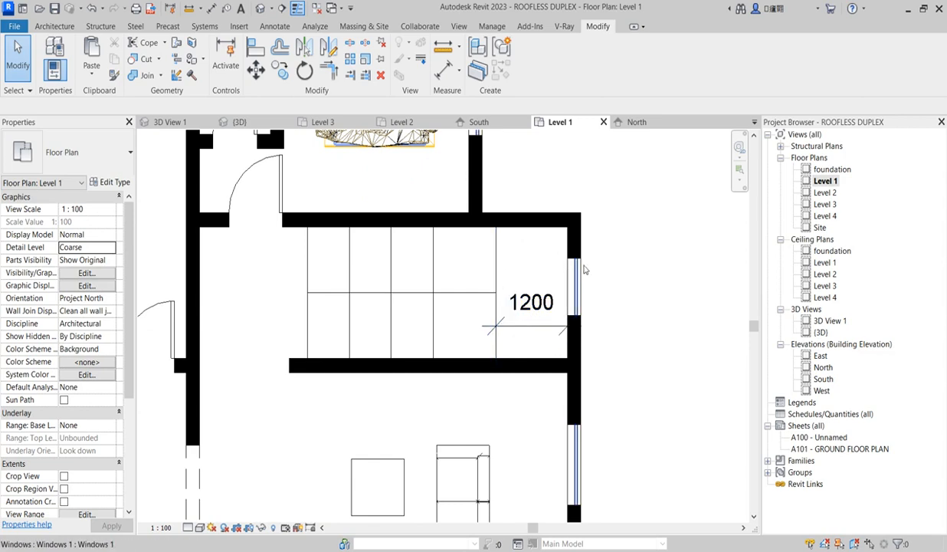
scroll(472, 342, "down", 3)
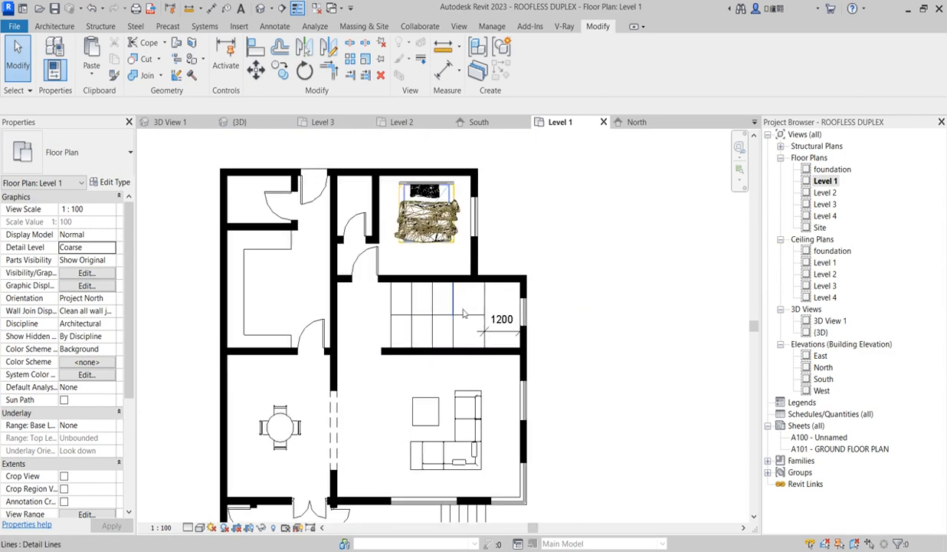
scroll(462, 312, "up", 2)
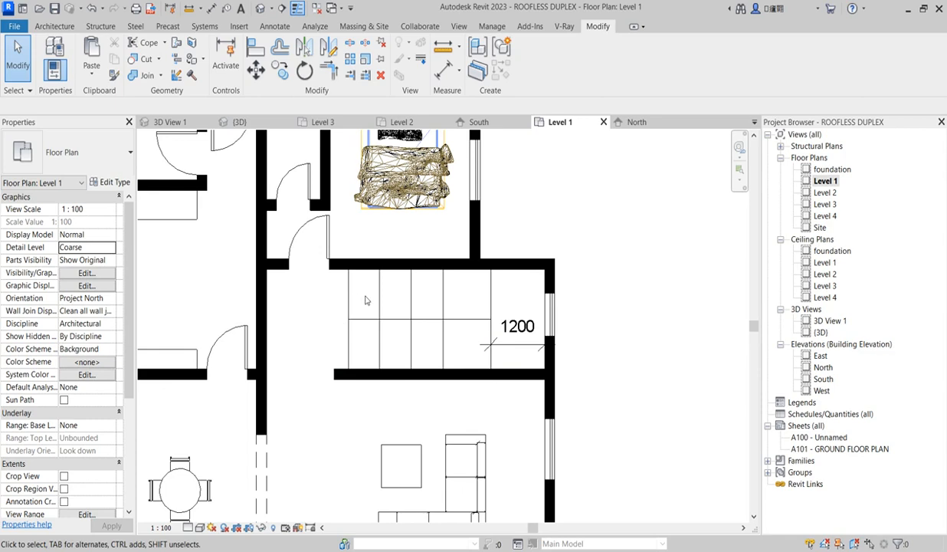
scroll(394, 309, "down", 2)
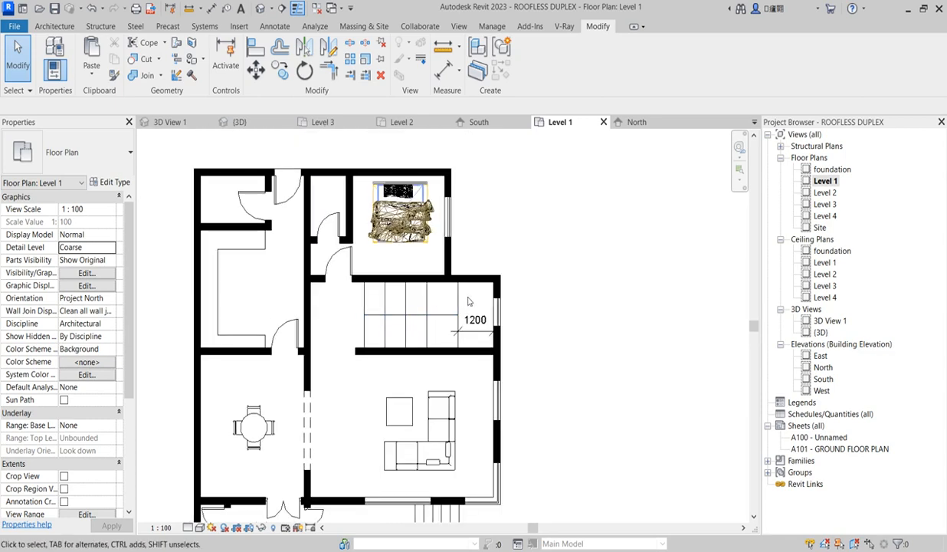
scroll(469, 300, "down", 2)
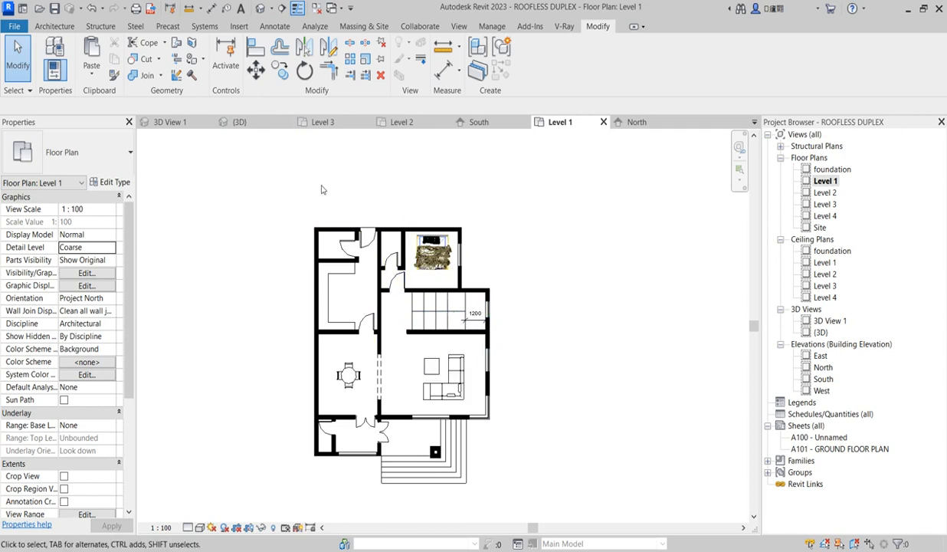
Step: Place a vertical building section through the full house along the hallway beside the stairs, looking toward the stairwell
left_click(281, 10)
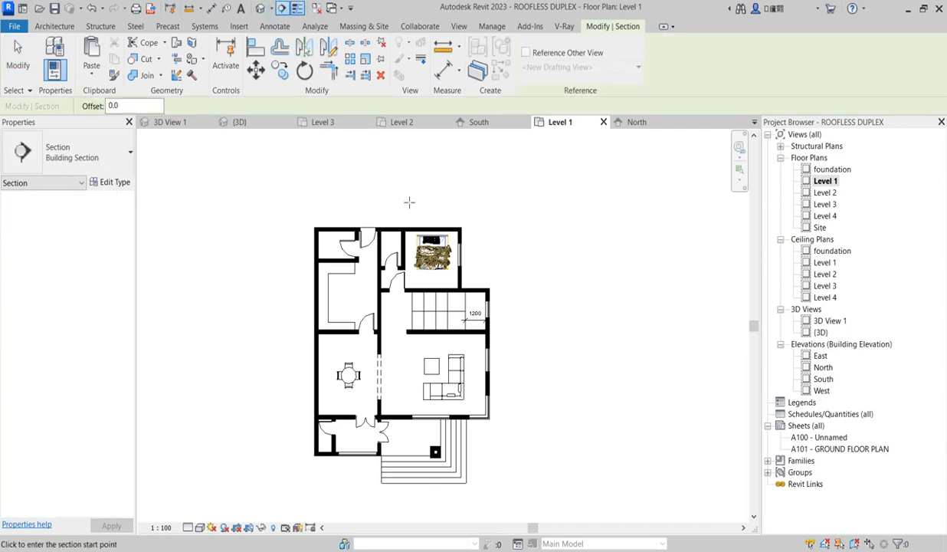
left_click(398, 186)
scroll(402, 329, "down", 3)
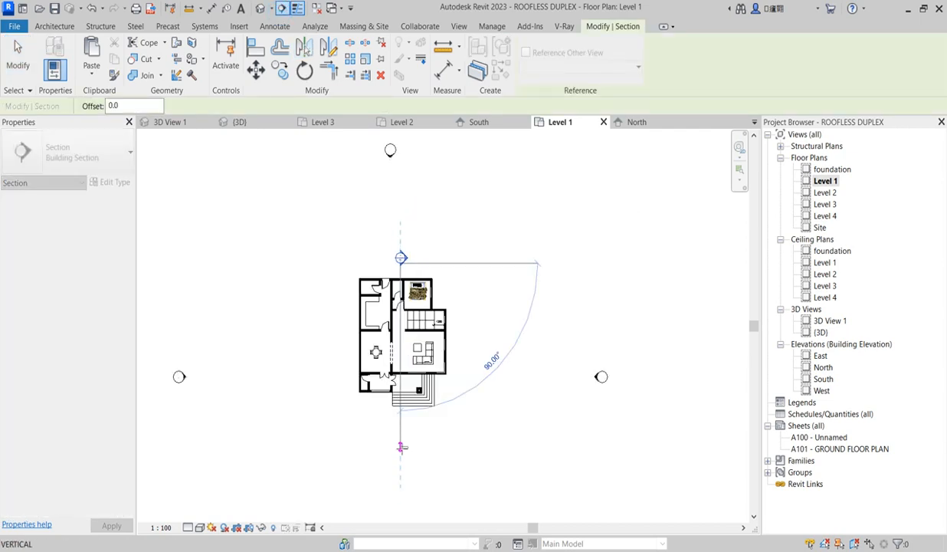
scroll(400, 434, "up", 2)
left_click(402, 418)
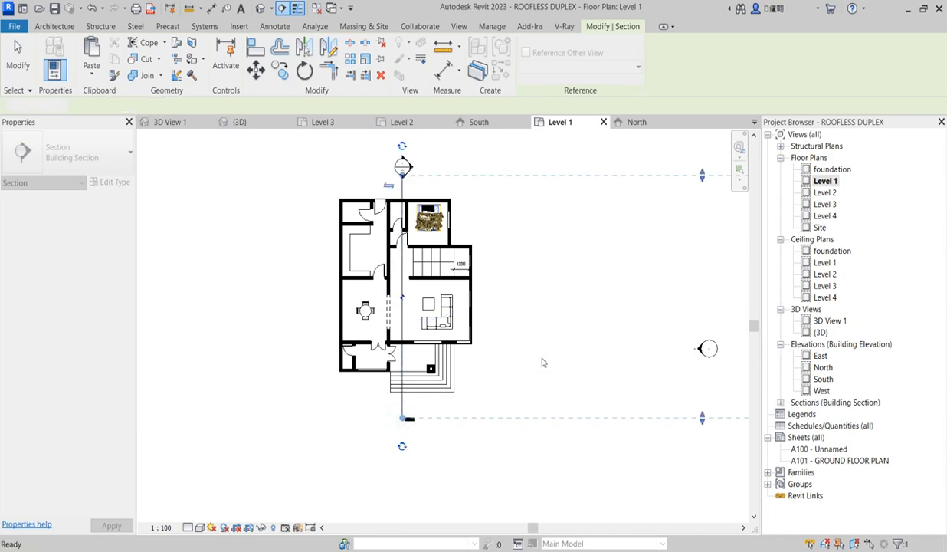
right_click(548, 299)
left_click(577, 240)
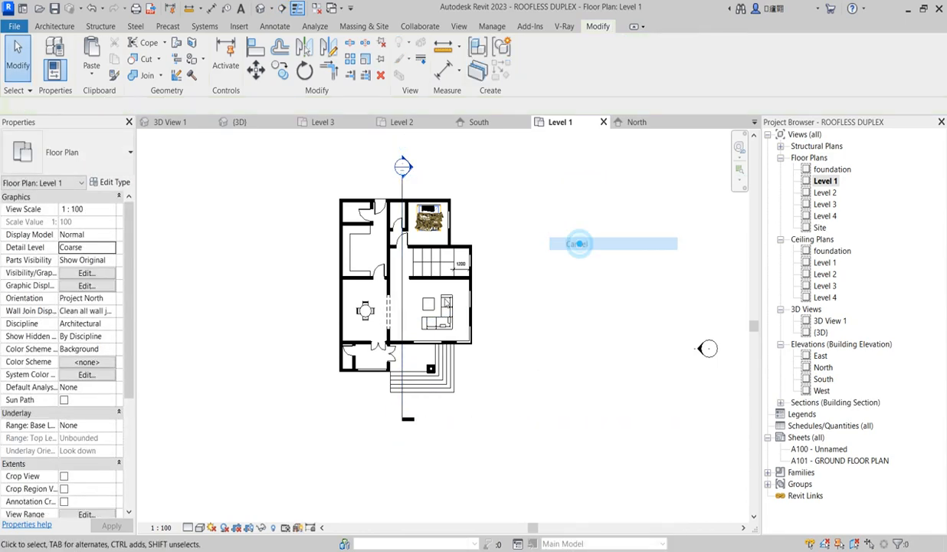
Step: Place a horizontal building section across the full width of the house through the stairwell's lower flight, looking toward the bedroom side
left_click(400, 318)
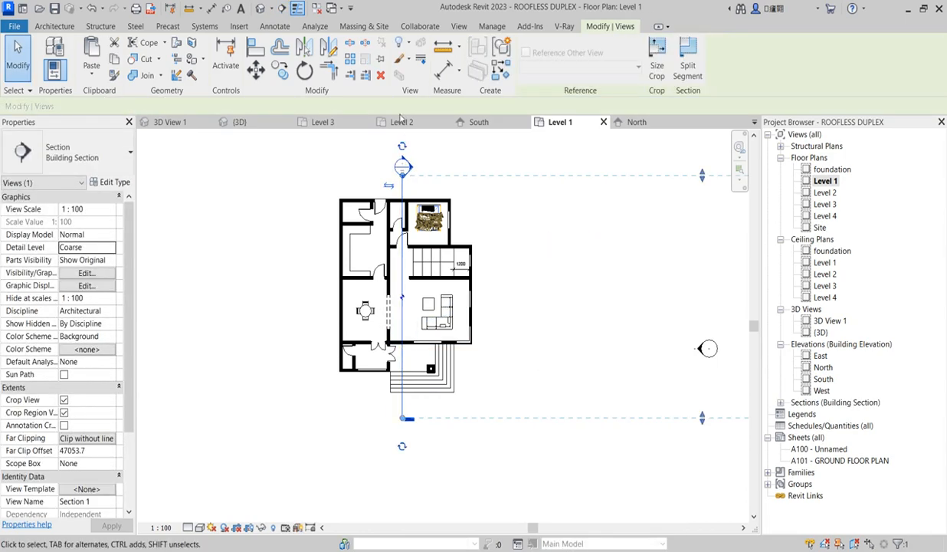
left_click(498, 70)
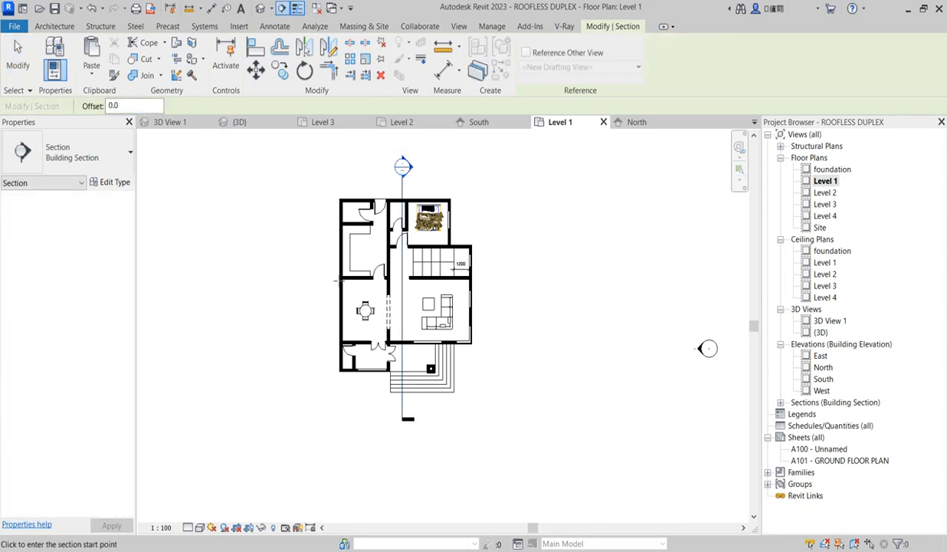
scroll(337, 280, "up", 2)
left_click(310, 270)
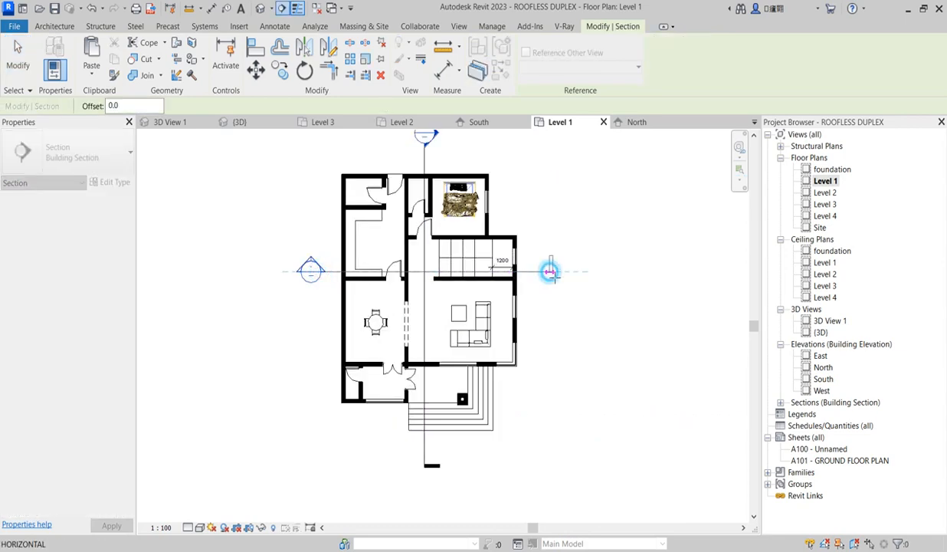
left_click(549, 271)
scroll(520, 315, "down", 2)
scroll(519, 315, "up", 4)
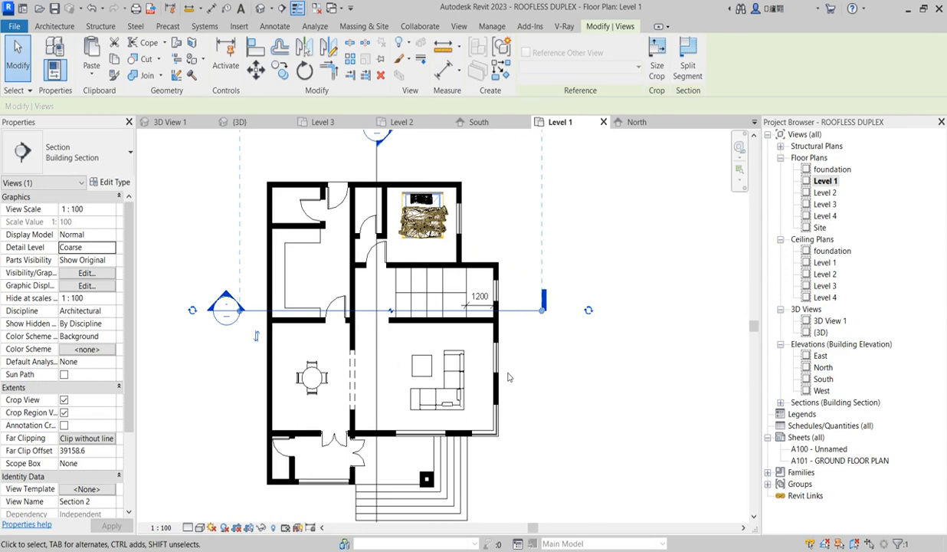
scroll(517, 309, "up", 2)
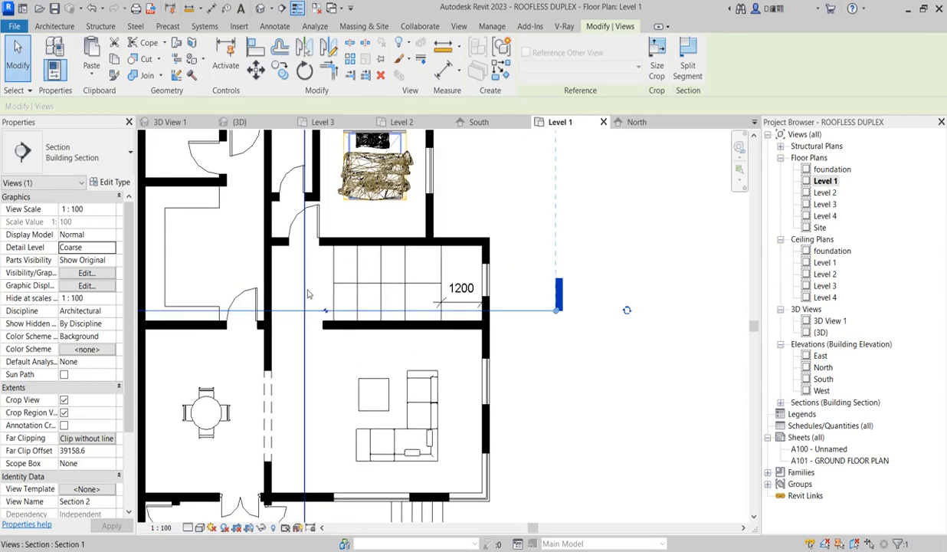
scroll(309, 294, "down", 5)
scroll(434, 301, "up", 2)
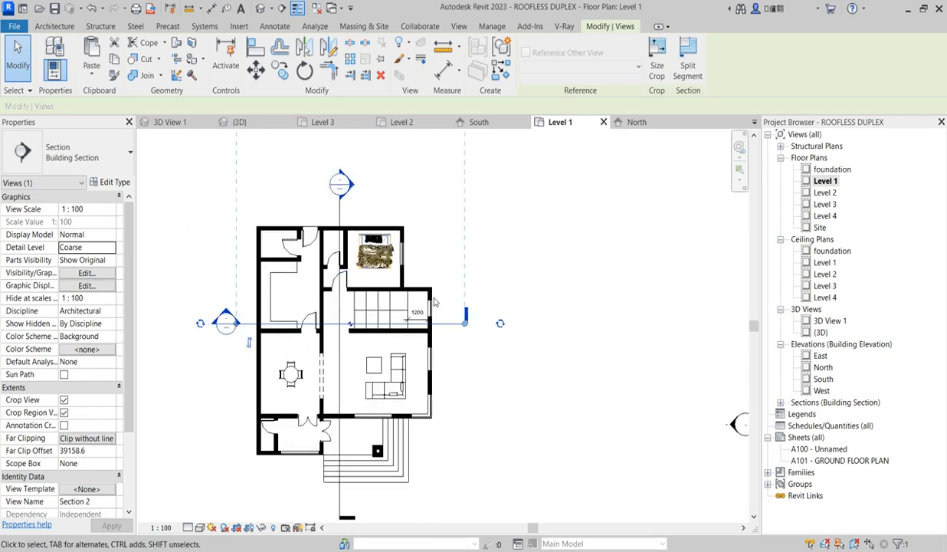
left_click(506, 291)
scroll(539, 348, "down", 3)
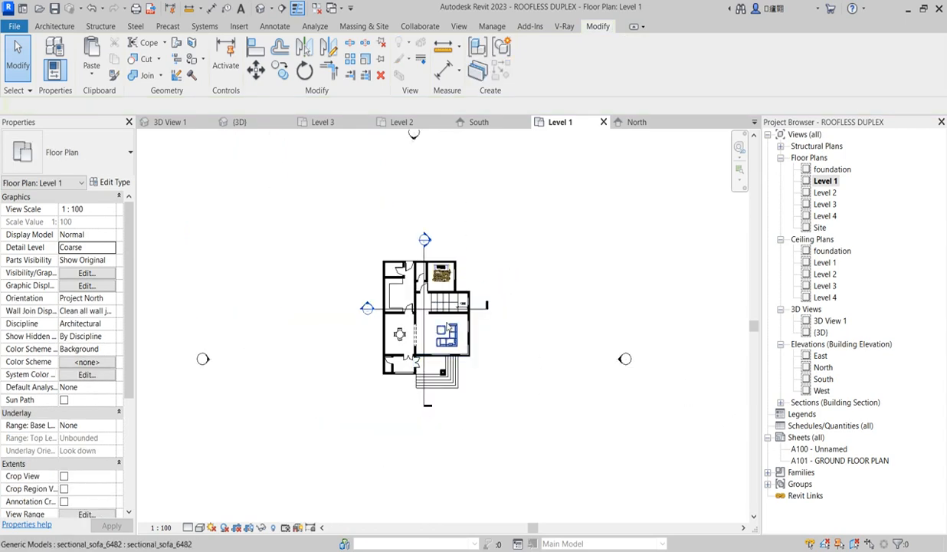
Step: Draw a vertical grid line along the stair's first tread line, from the stairwell's upper wall down into the living room
scroll(452, 316, "up", 2)
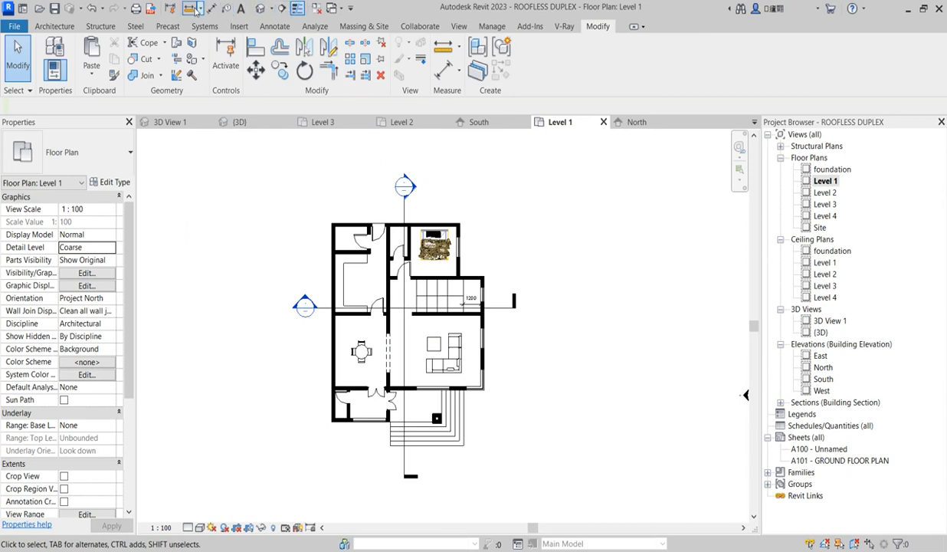
left_click(54, 26)
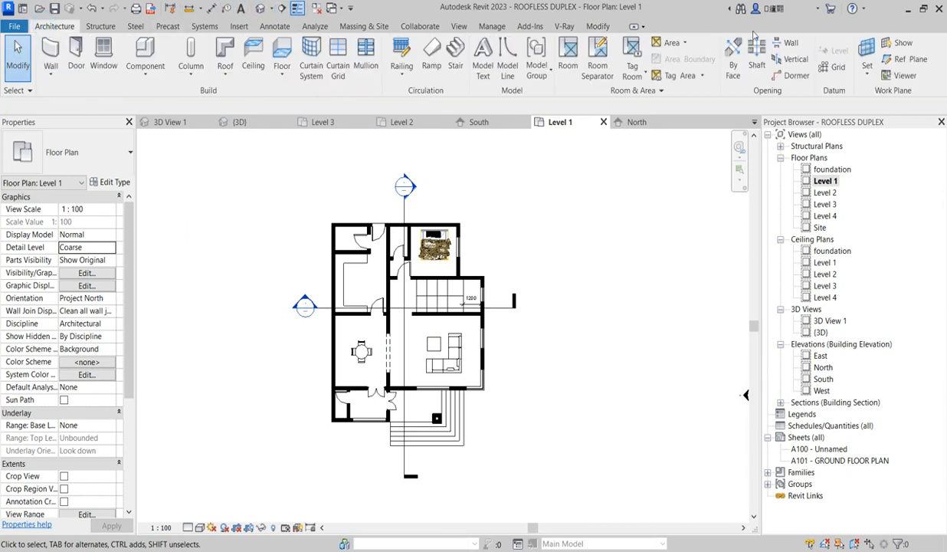
left_click(830, 68)
scroll(421, 303, "up", 3)
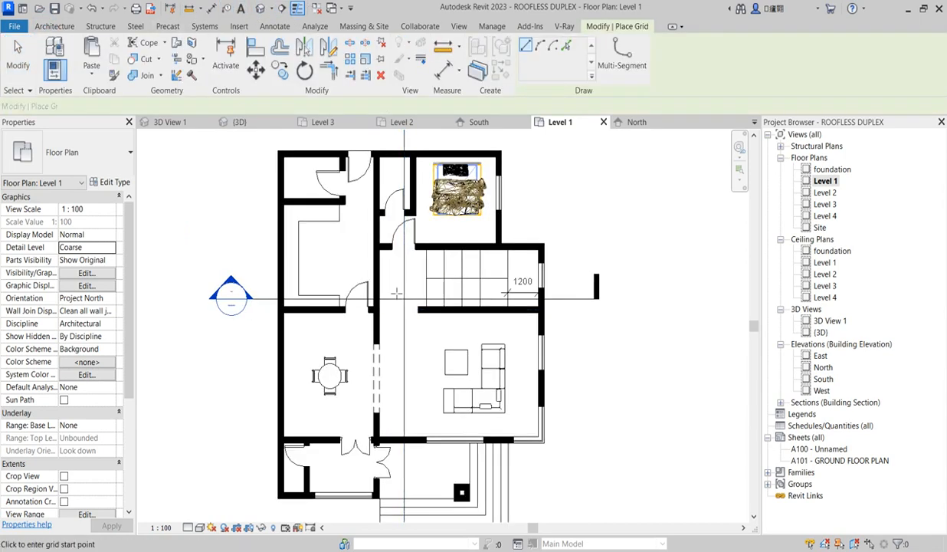
scroll(443, 204, "up", 3)
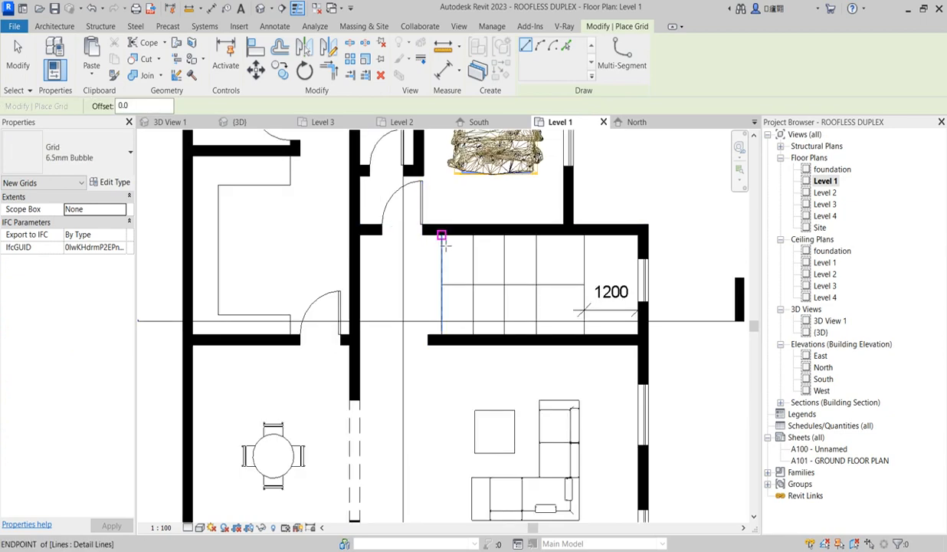
left_click(441, 235)
left_click(441, 407)
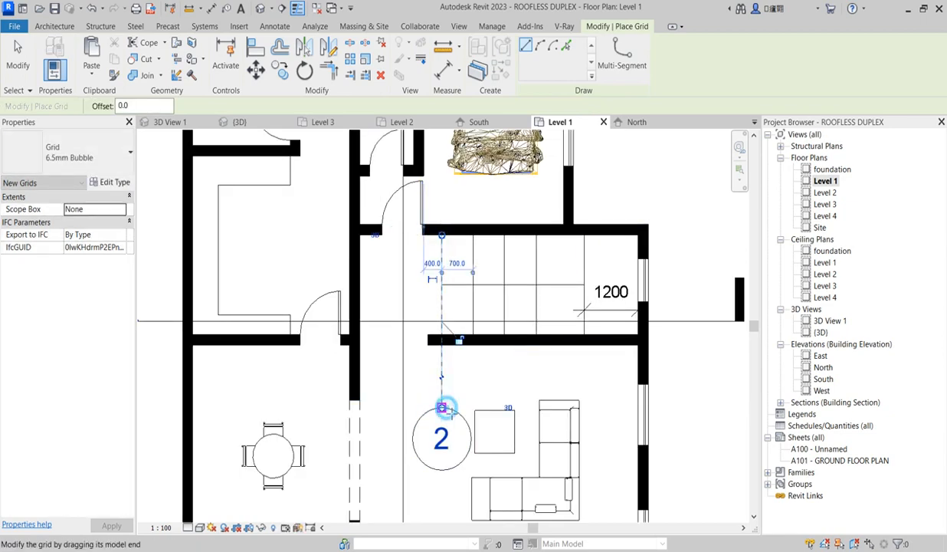
right_click(474, 389)
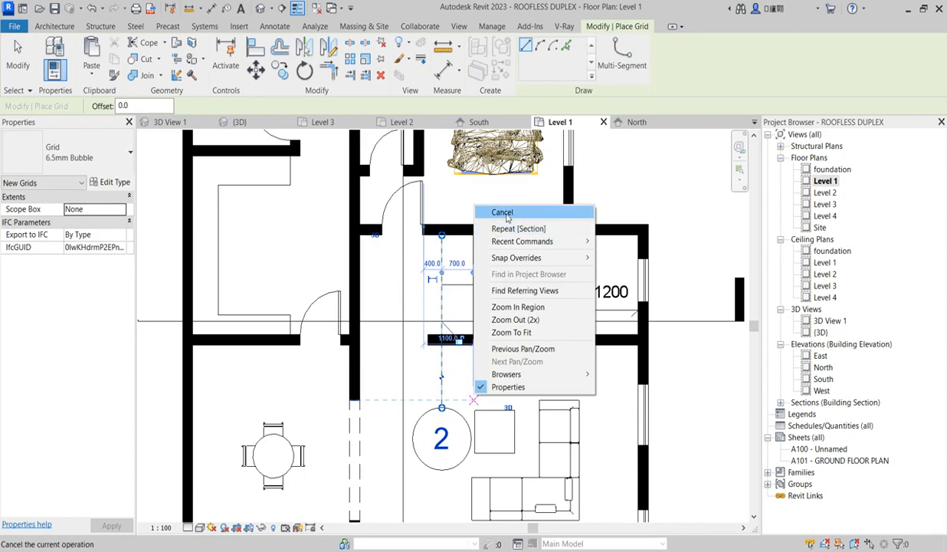
left_click(480, 201)
right_click(481, 201)
left_click(491, 206)
scroll(450, 389, "down", 3)
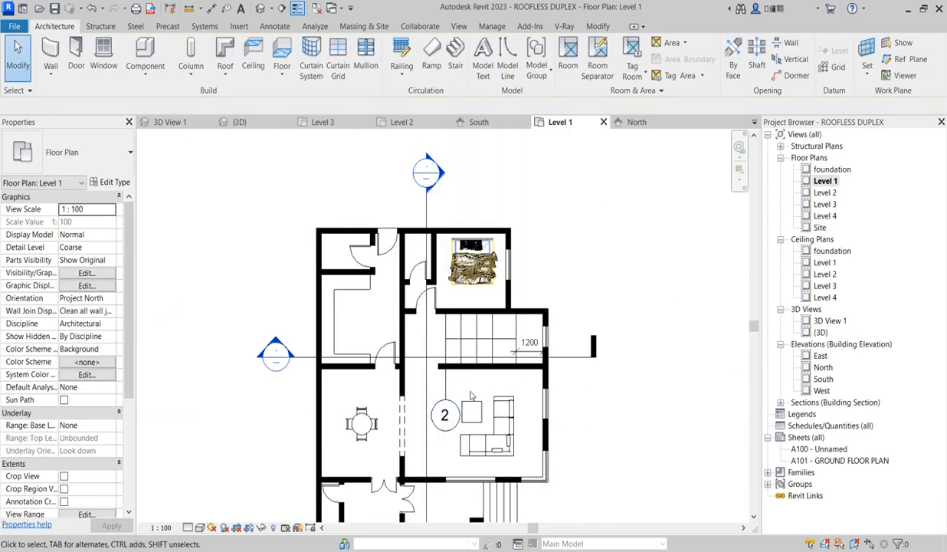
Step: Open the section view of the vertical building section that runs along the hallway beside the stairs
left_click(427, 391)
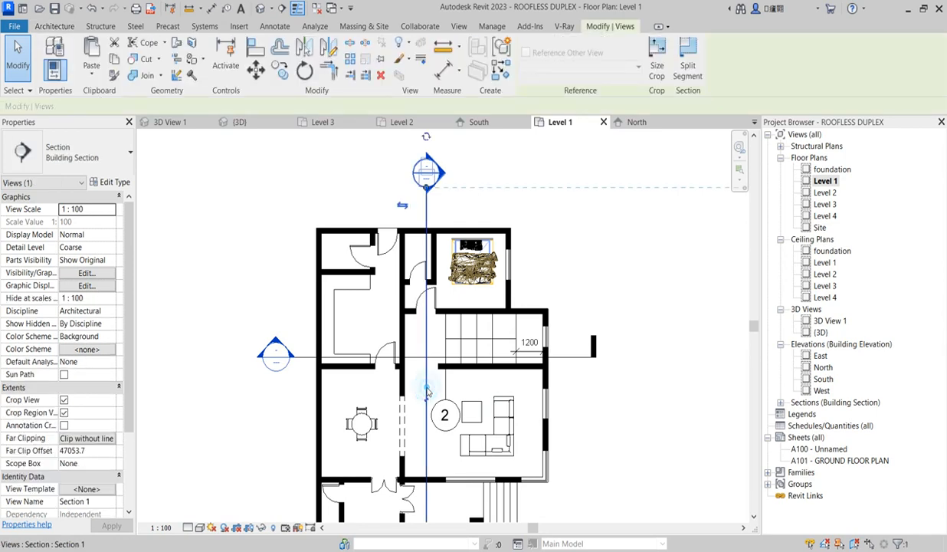
right_click(429, 388)
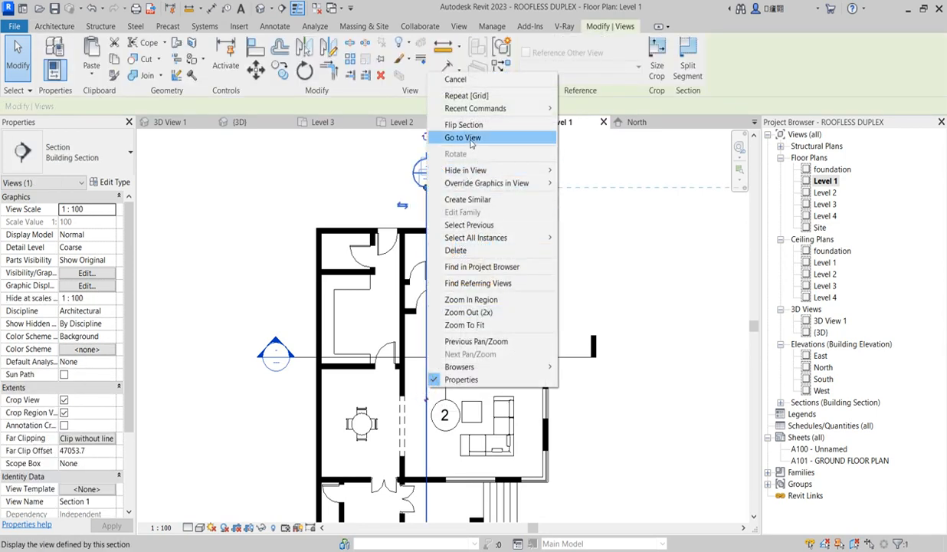
left_click(469, 138)
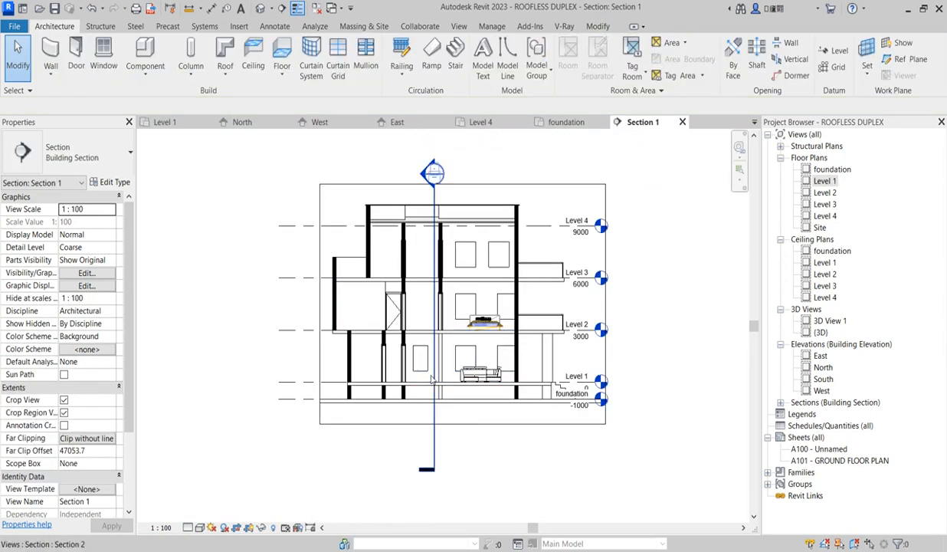
scroll(412, 360, "up", 2)
scroll(418, 367, "up", 2)
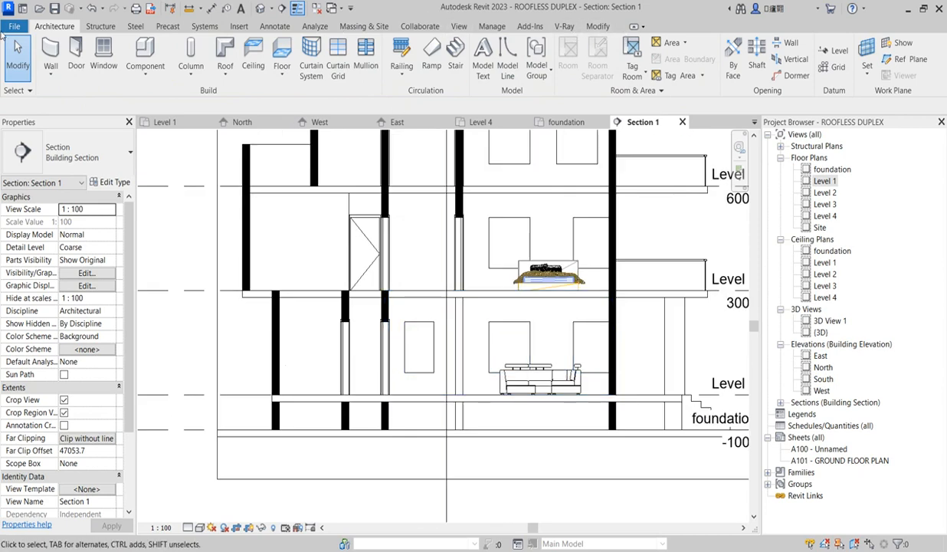
Step: Start an in-place model component in the Stairs category, keeping the name Stairs 1
left_click(144, 65)
left_click(161, 129)
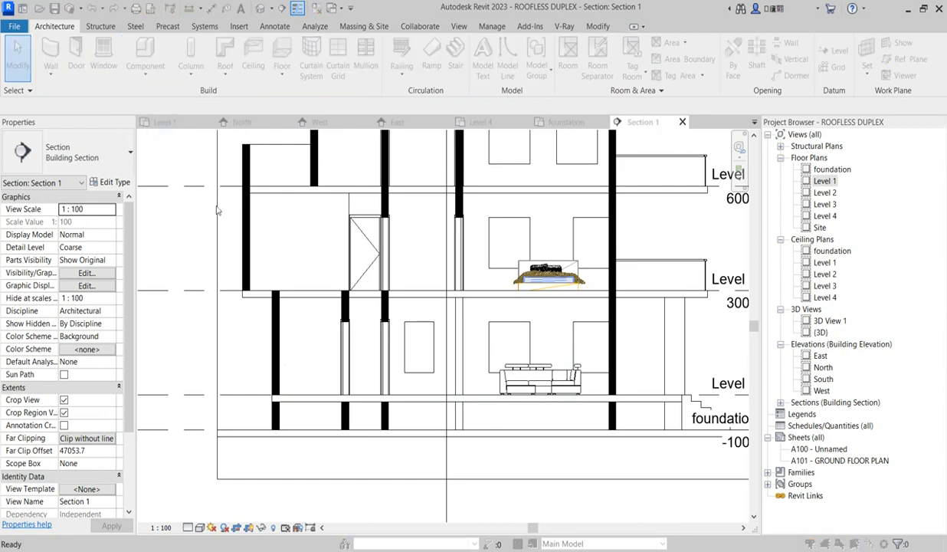
scroll(444, 216, "down", 8)
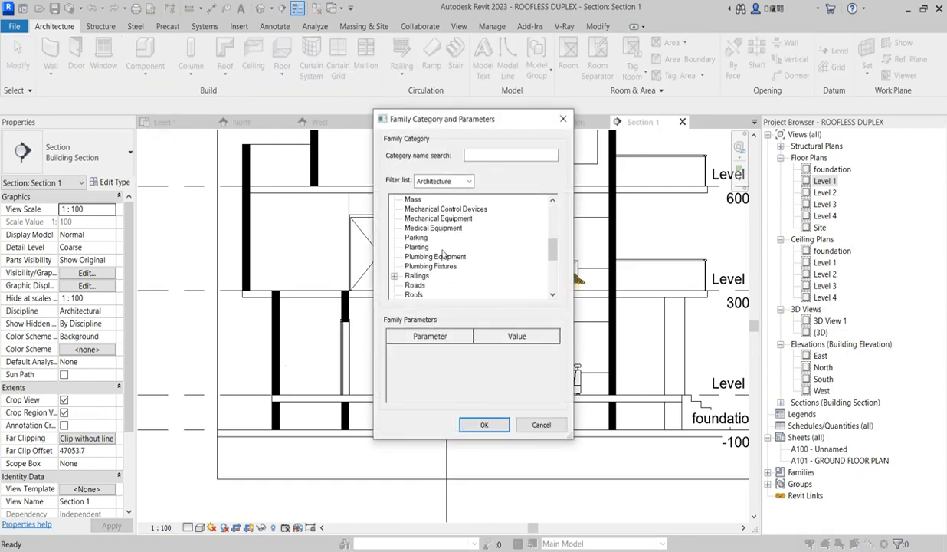
left_click(489, 426)
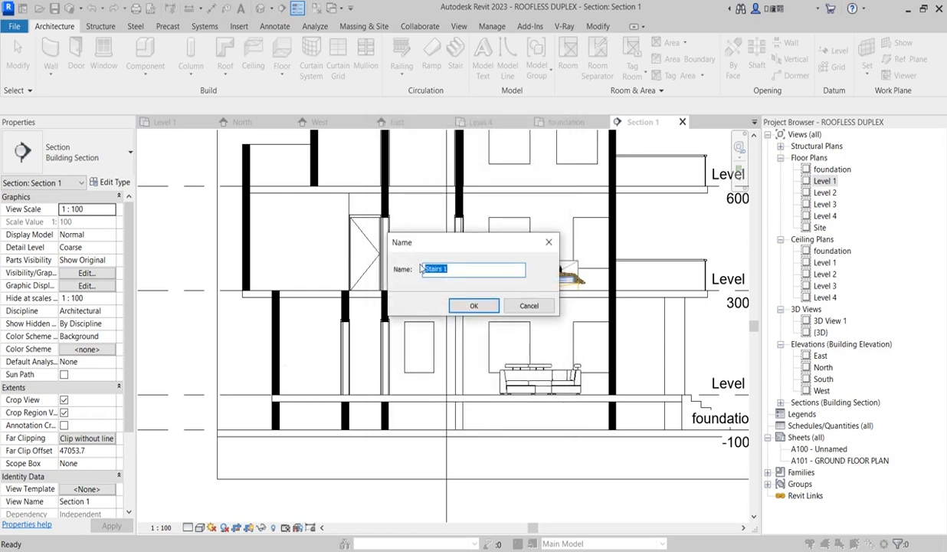
left_click(474, 305)
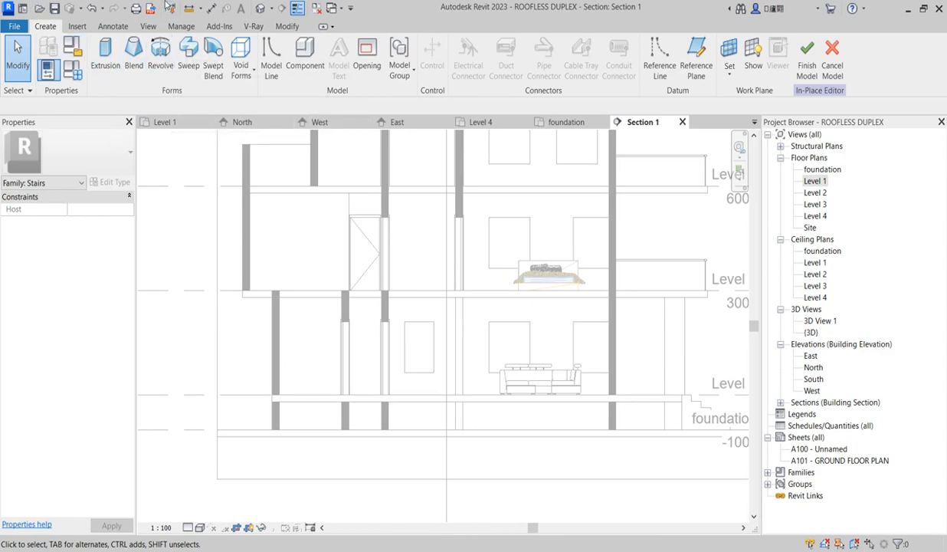
Step: Start a sweep with a sketched path and set its work plane to Grid : 2
left_click(189, 53)
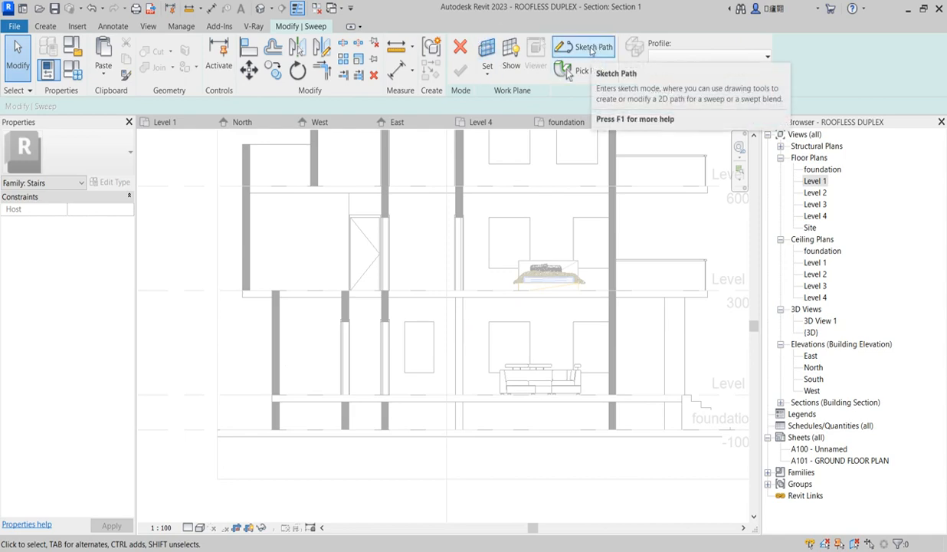
left_click(582, 51)
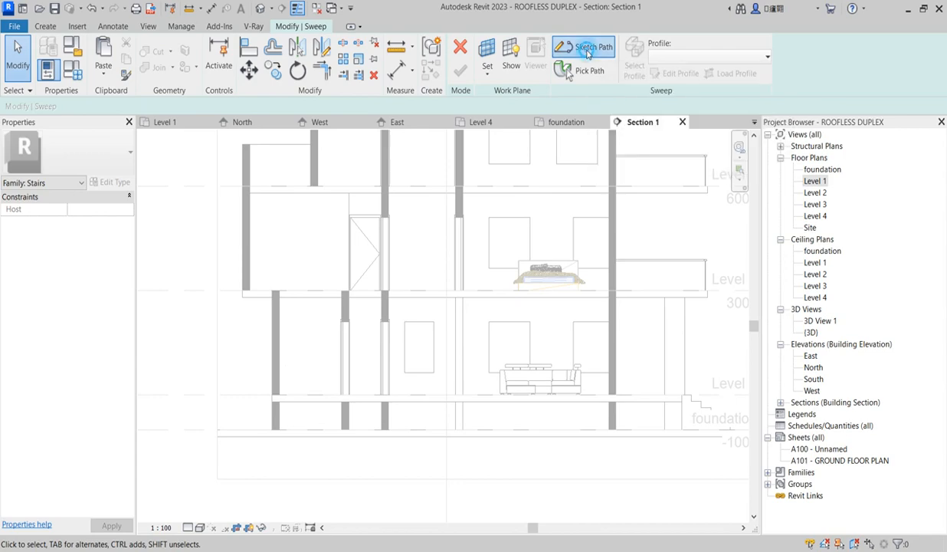
left_click(541, 265)
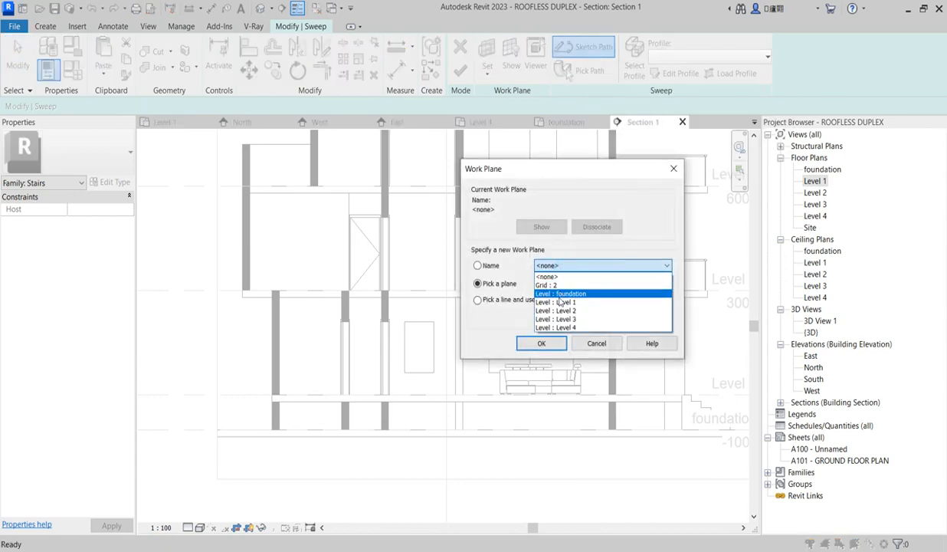
left_click(555, 284)
left_click(540, 343)
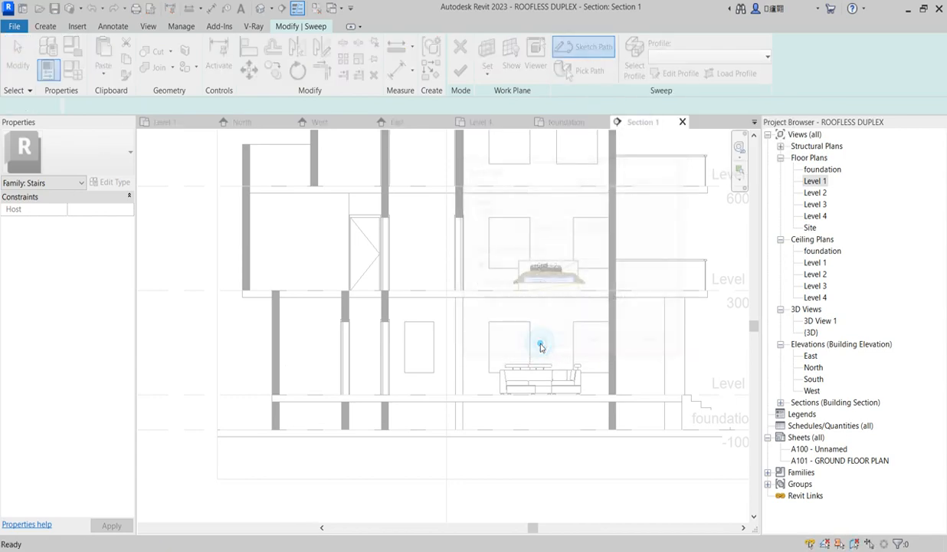
Step: Sketch the stepped path between the stairwell walls: a Level 1 line, a central vertical and a line under the Level 2 slab, horizontals about 1031 mm each
scroll(411, 238, "up", 1)
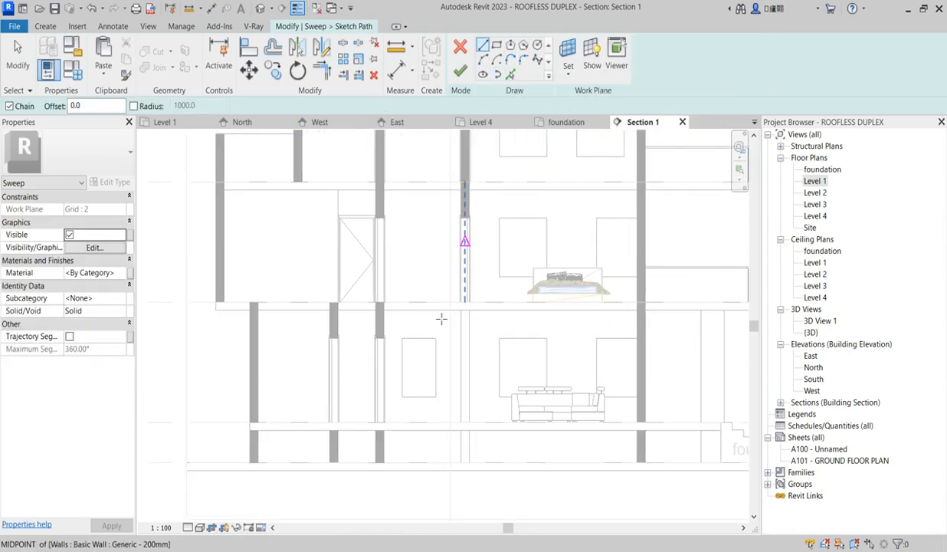
scroll(376, 332, "up", 3)
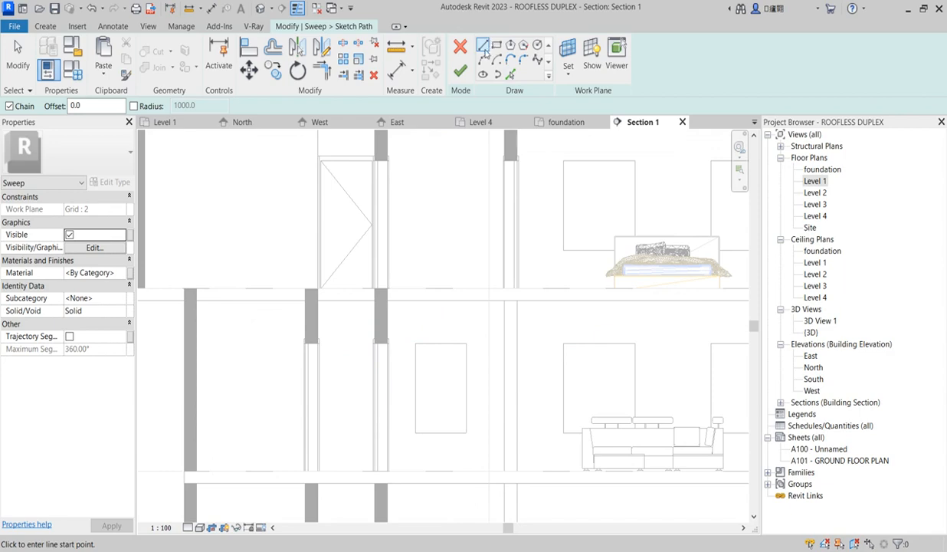
left_click(504, 470)
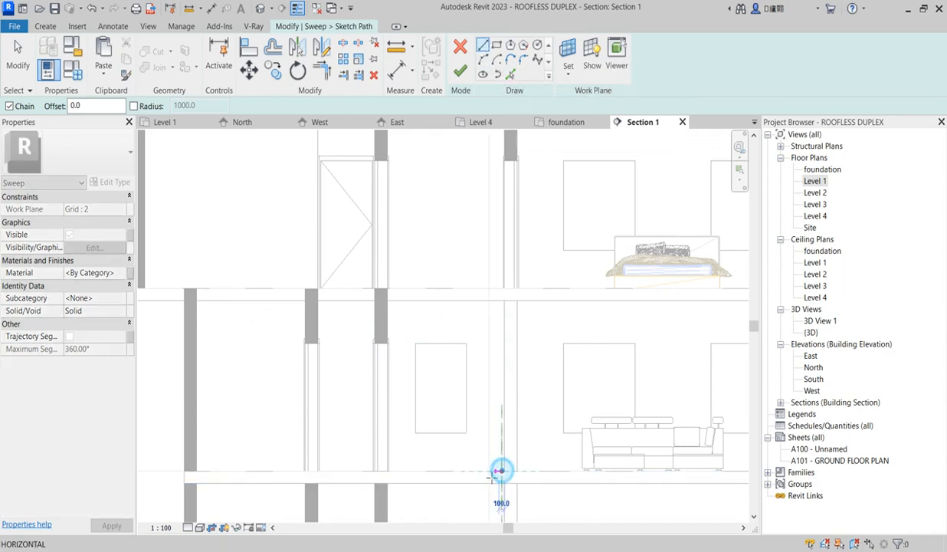
left_click(451, 477)
key("Escape")
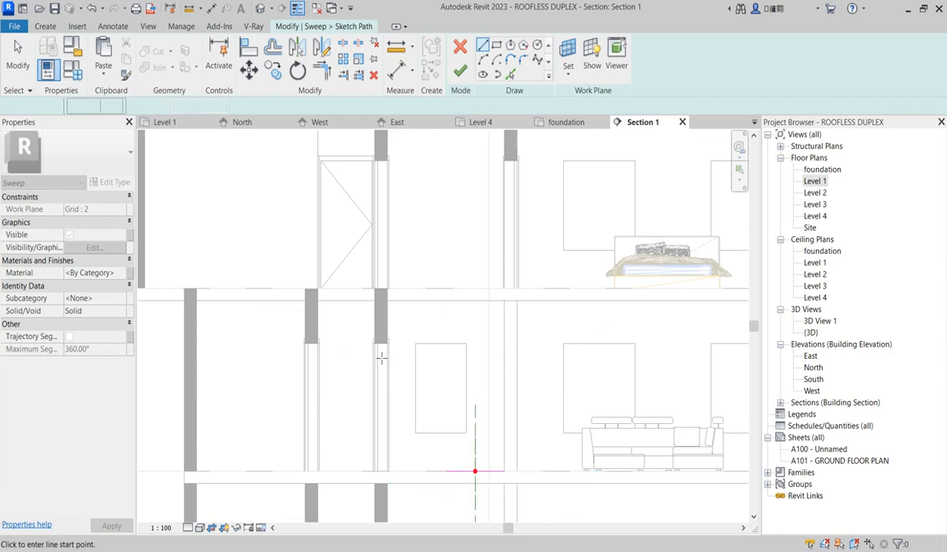
left_click(445, 301)
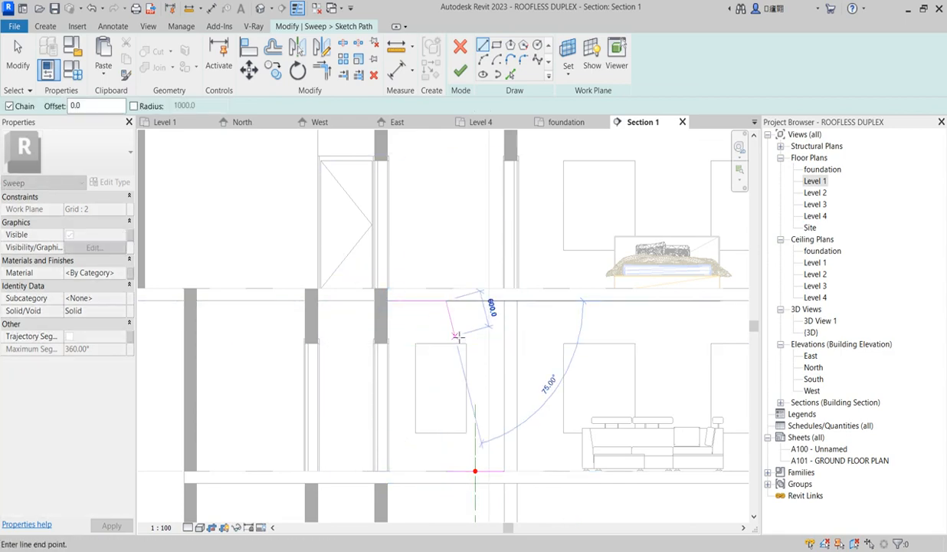
left_click(446, 471)
key("Escape")
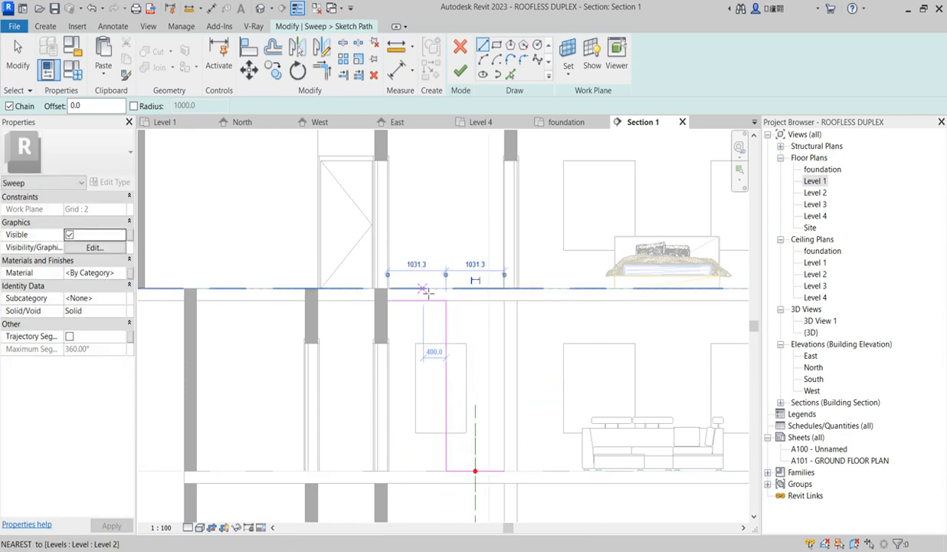
Step: Offset copies of the path's central vertical line by 100 mm to both sides
scroll(473, 350, "up", 2)
key("Escape")
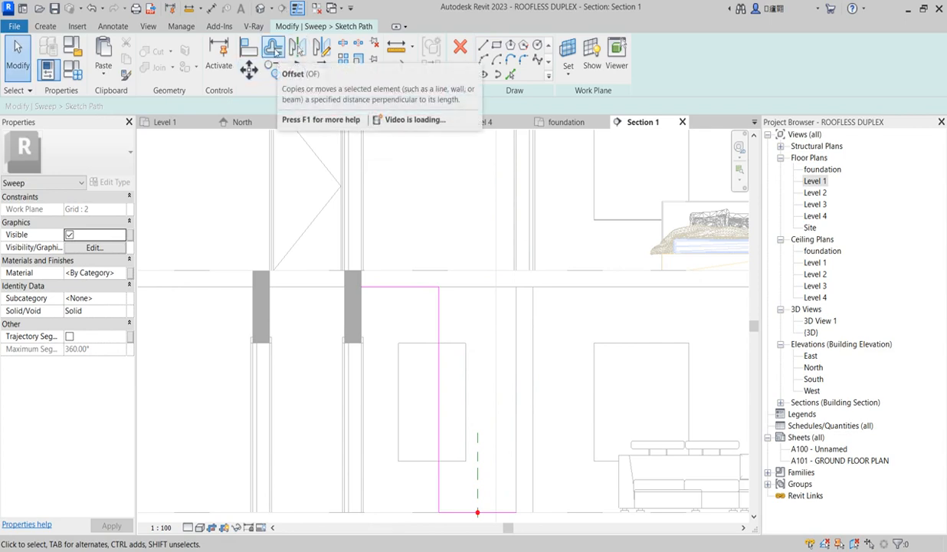
left_click(274, 48)
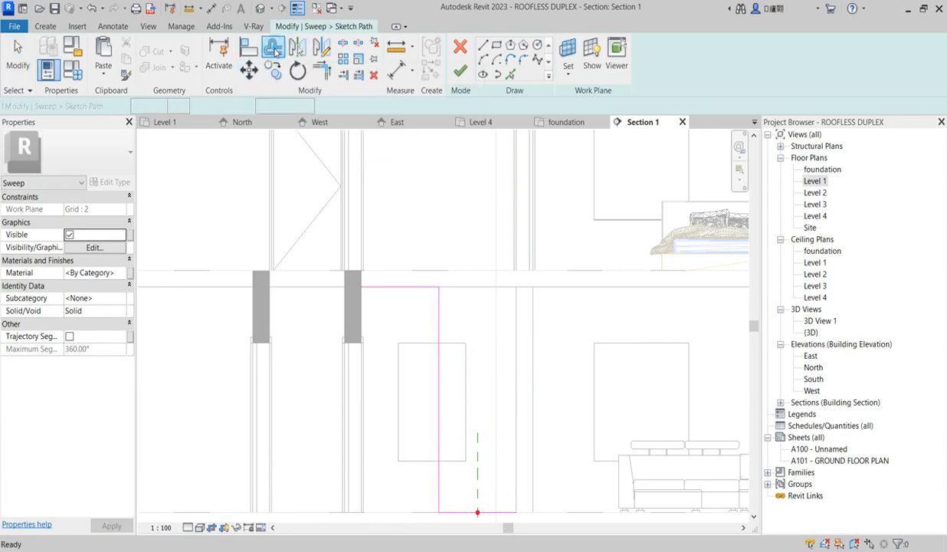
left_click(437, 325)
left_click(440, 325)
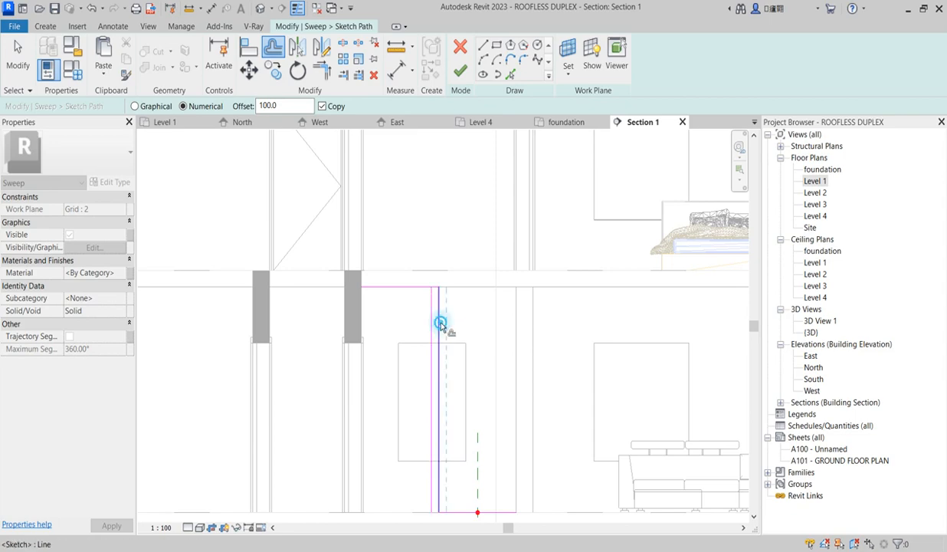
key("Escape")
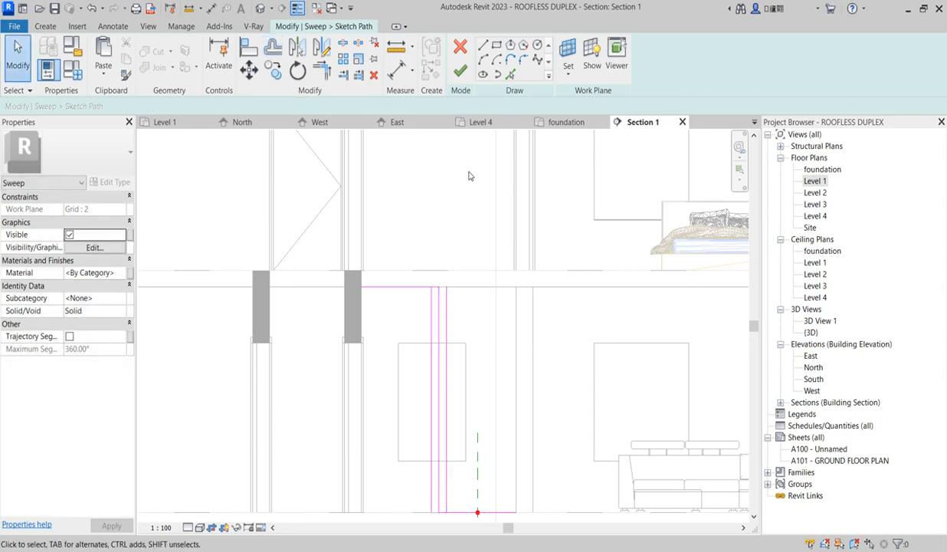
Step: Offset the path's lower horizontal line up and its upper horizontal line down by 150 mm, without making copies
scroll(446, 337, "up", 2)
scroll(435, 279, "down", 2)
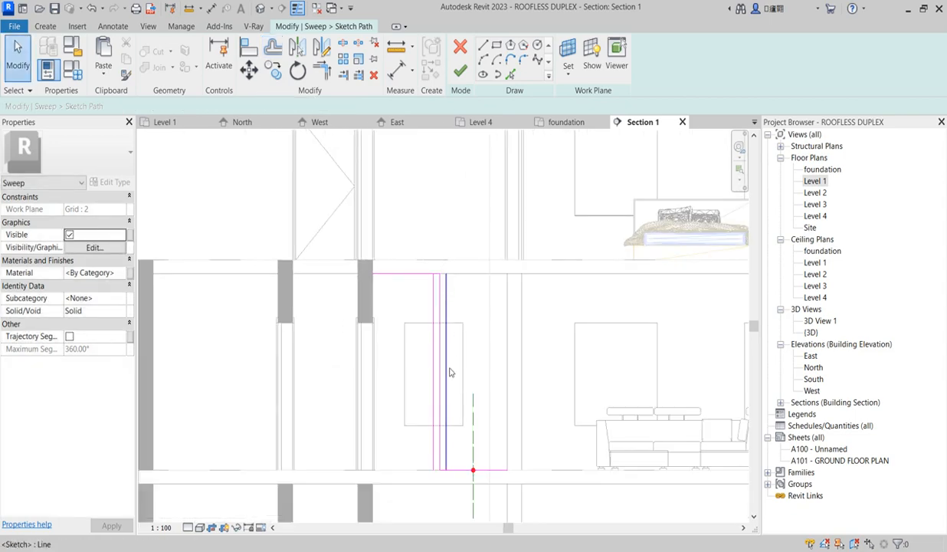
scroll(451, 372, "up", 1)
left_click(272, 49)
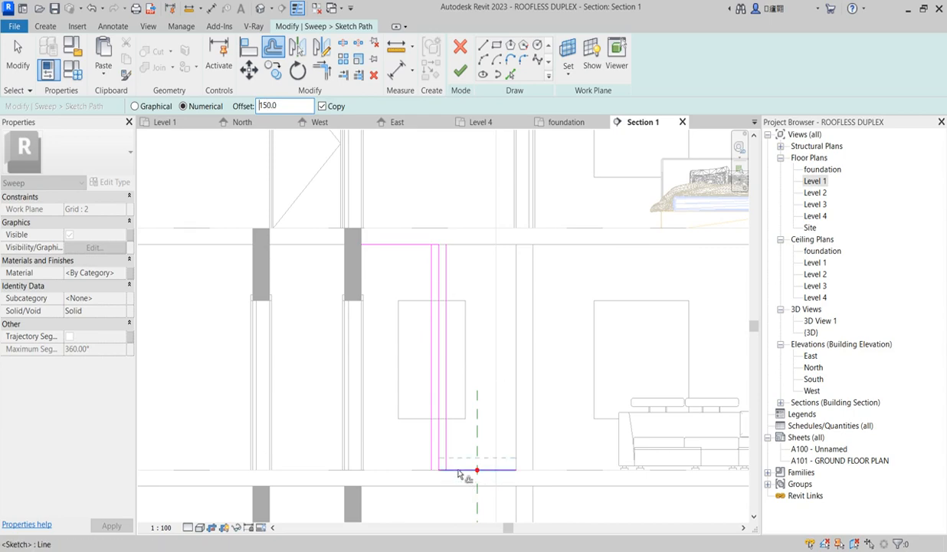
left_click(322, 108)
left_click(469, 469)
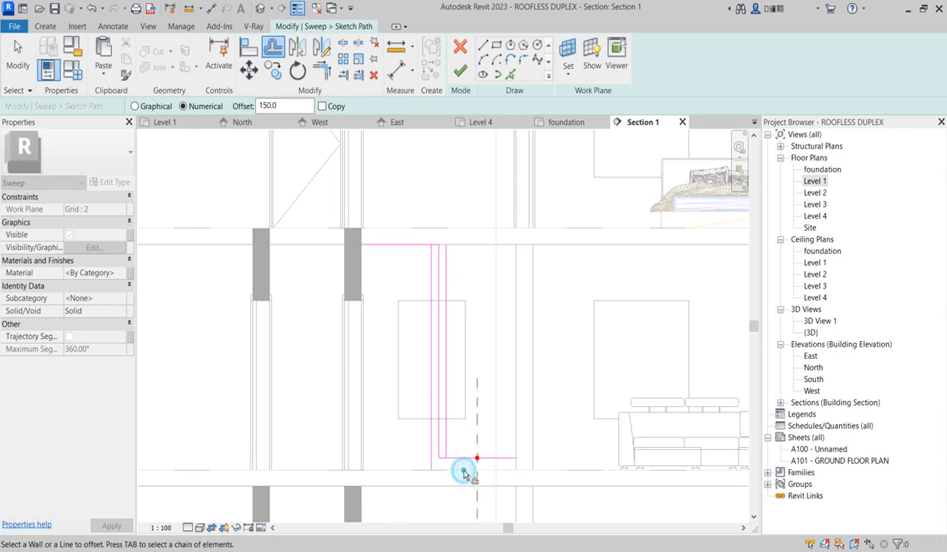
left_click(396, 248)
key("Escape")
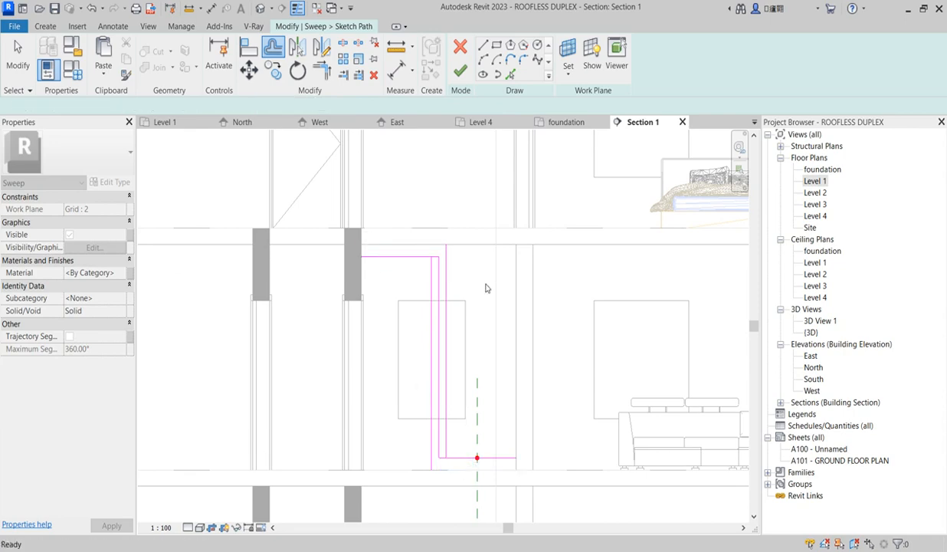
Step: Draw a tangent arc of 100 mm radius at the path's upper corner, from the horizontal line to the central vertical
scroll(440, 278, "up", 5)
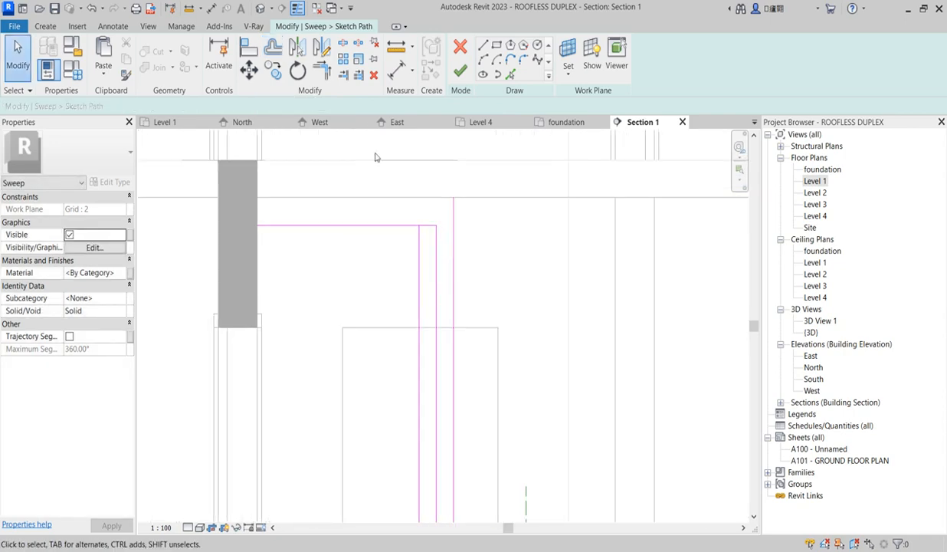
left_click(483, 61)
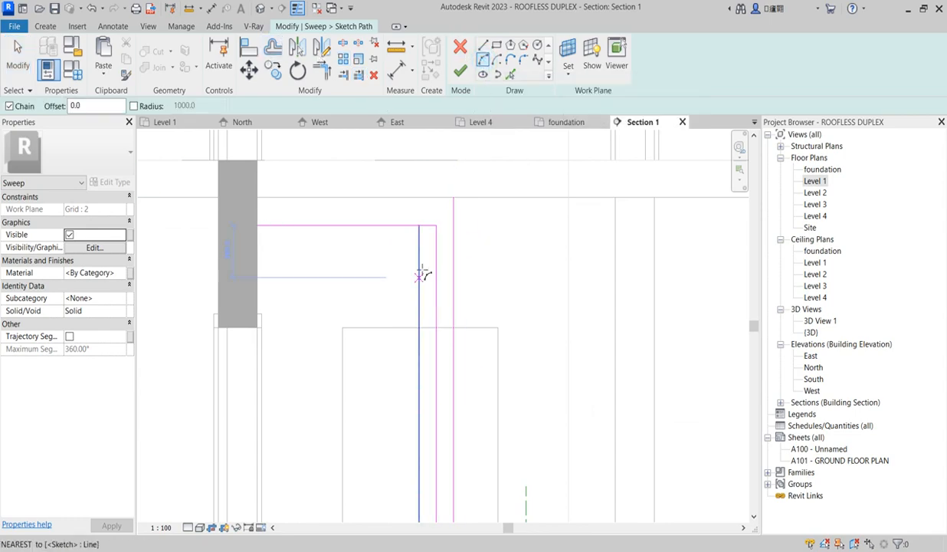
left_click(419, 226)
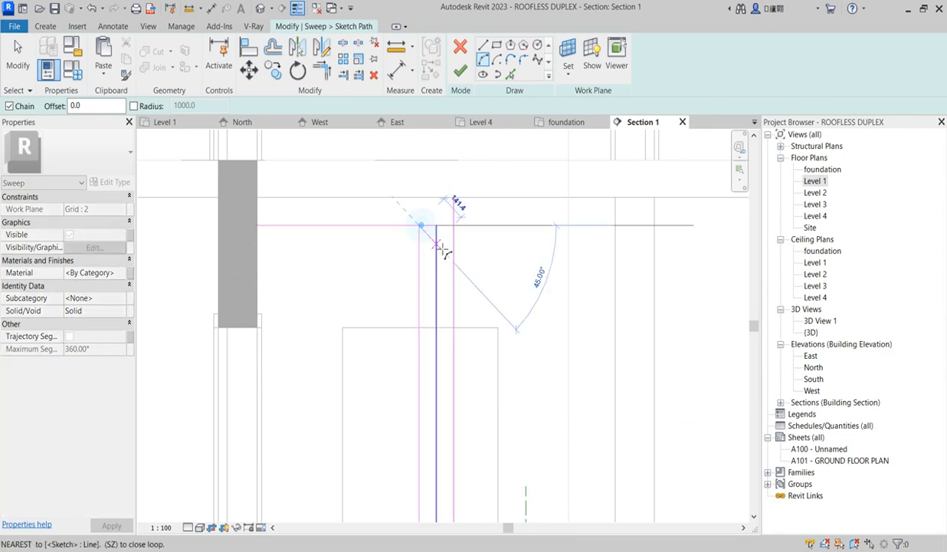
left_click(436, 244)
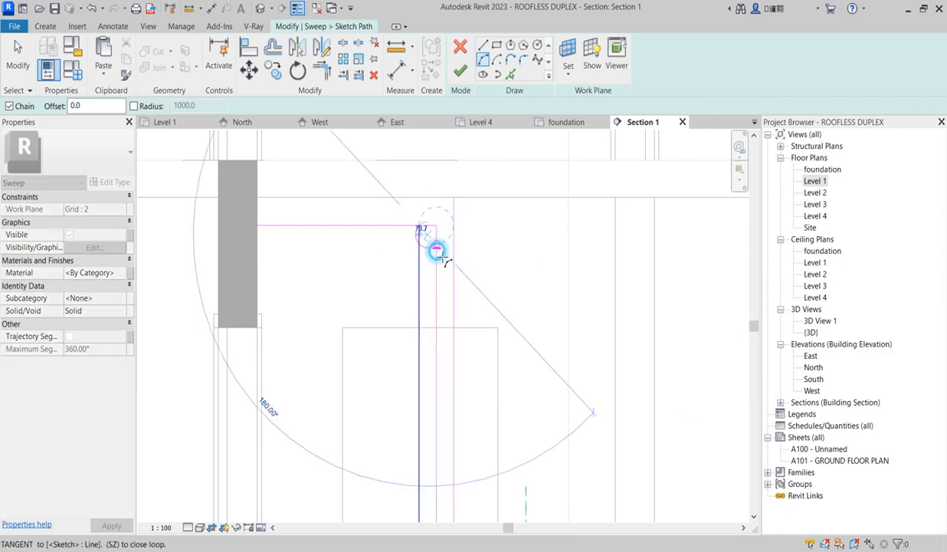
scroll(434, 248, "up", 3)
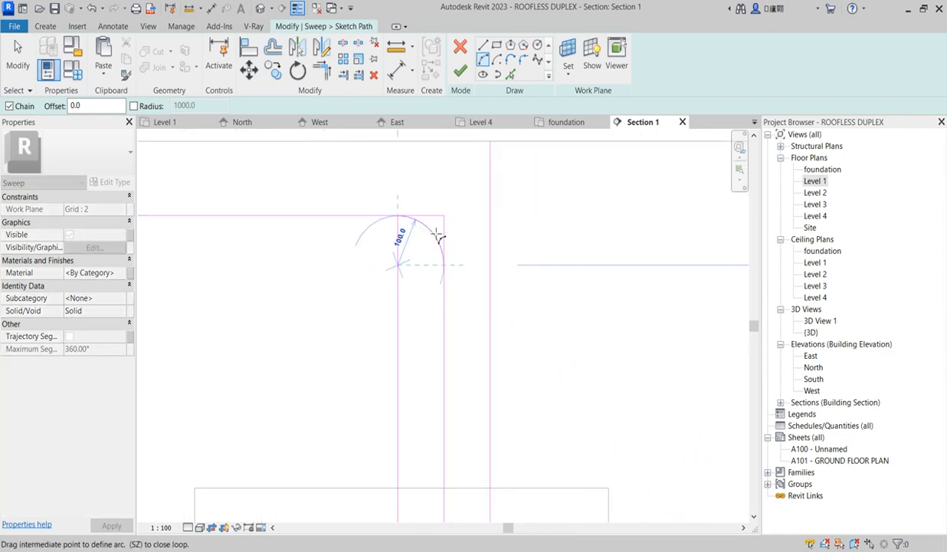
left_click(436, 237)
scroll(516, 222, "down", 4)
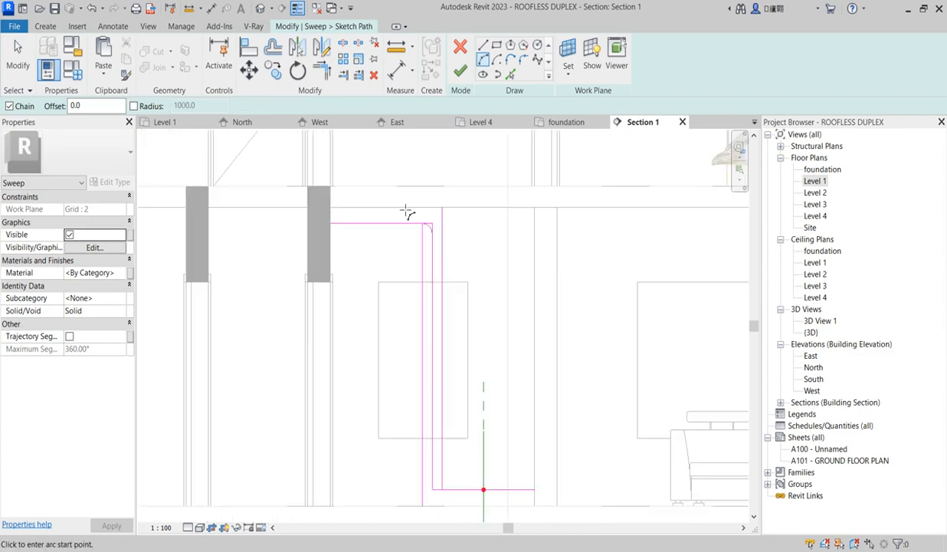
Step: Draw a tangent arc of 100 mm radius at the path's lower corner, from the horizontal line to the central vertical
scroll(403, 207, "down", 2)
scroll(423, 458, "up", 3)
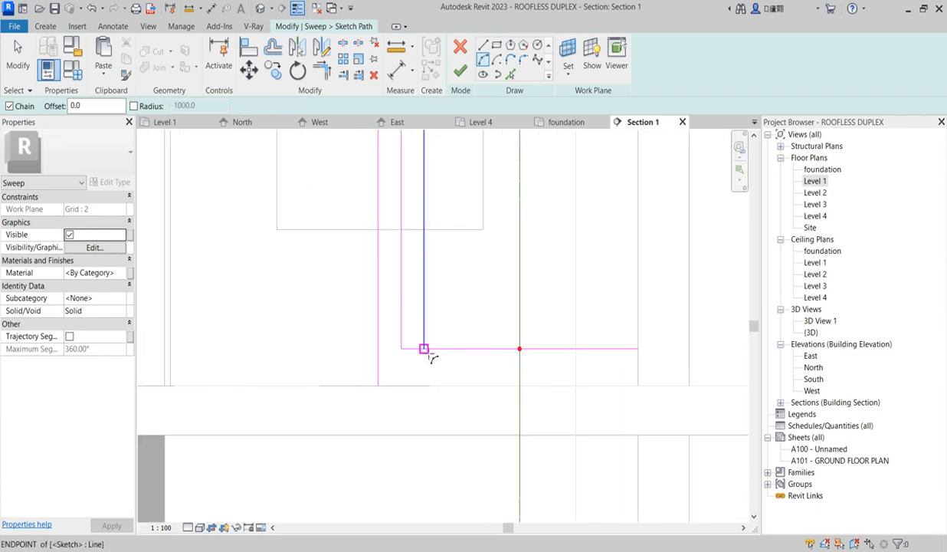
left_click(423, 348)
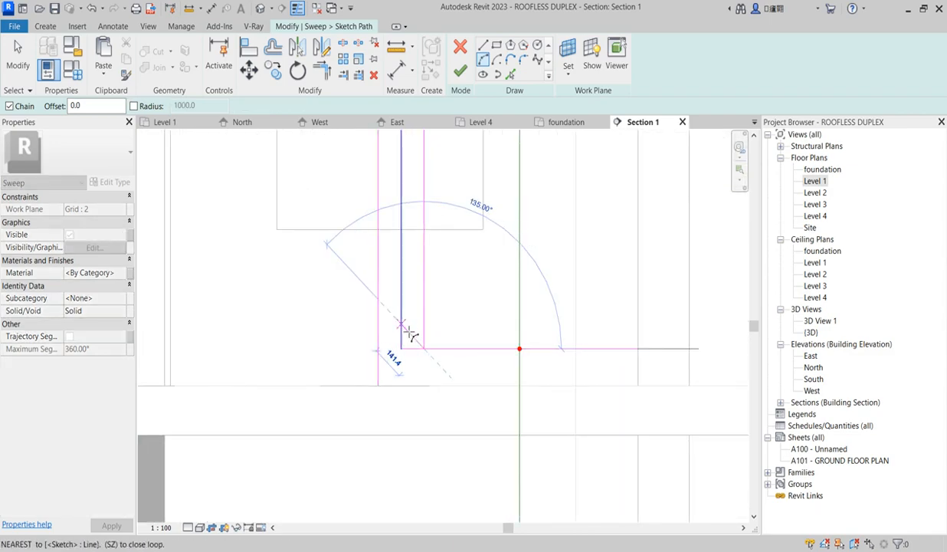
left_click(410, 335)
scroll(413, 344, "up", 2)
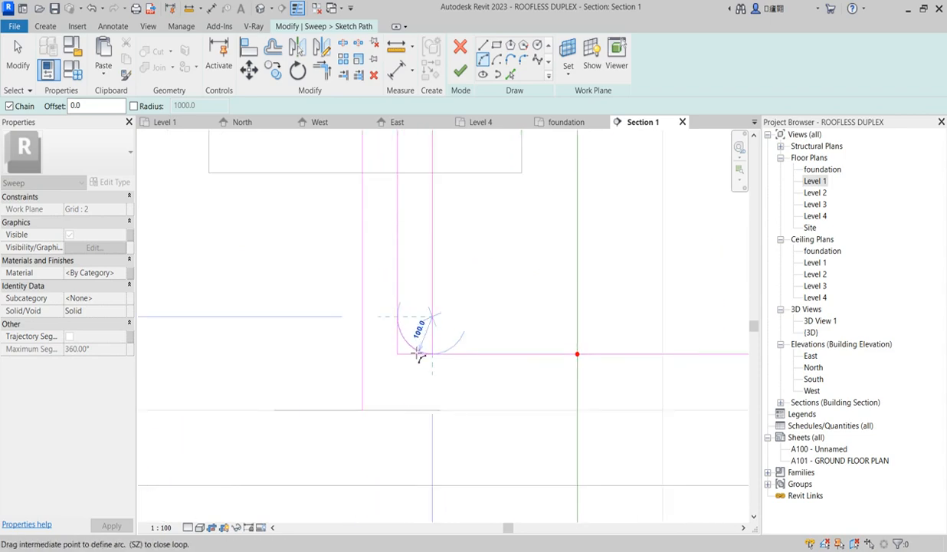
left_click(419, 348)
Step: Trim the path's central vertical and horizontal lines back to the arcs at the lower and upper corners
left_click(322, 69)
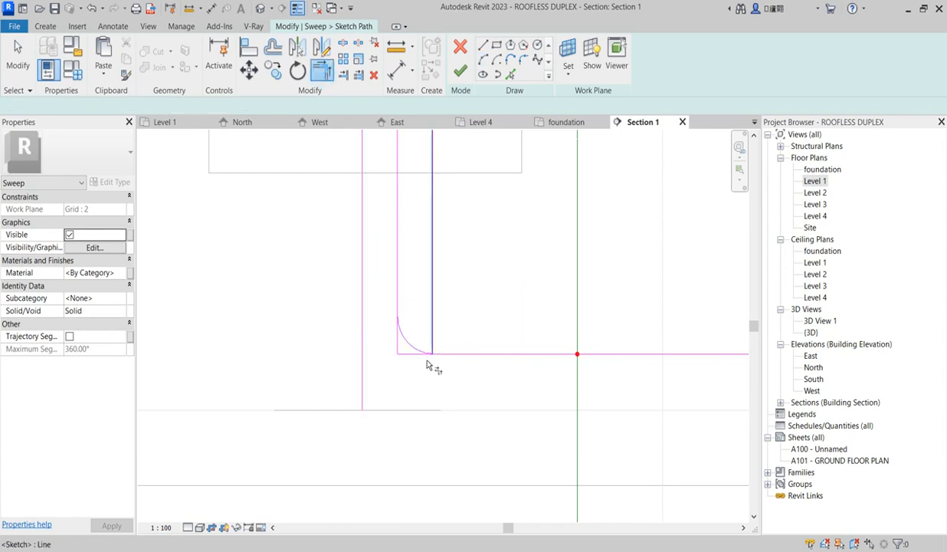
left_click(395, 281)
left_click(416, 344)
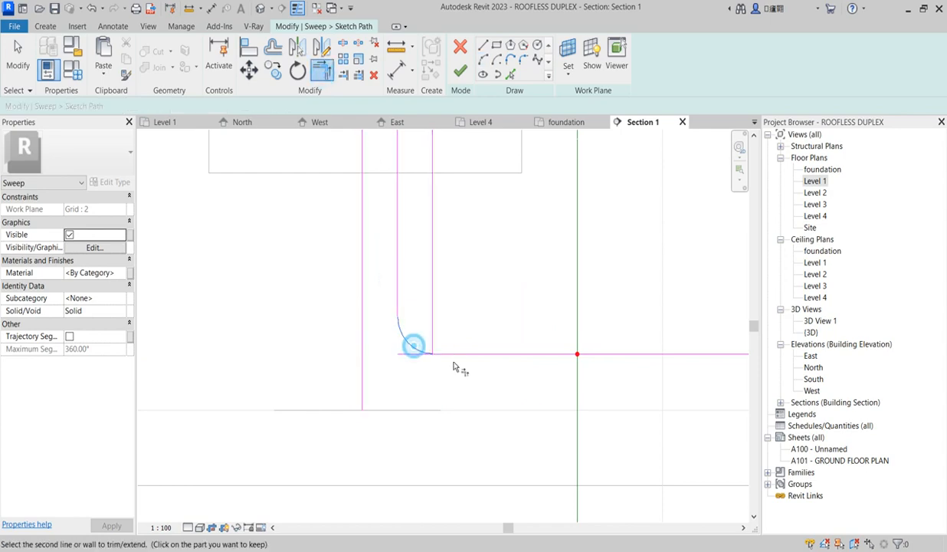
scroll(427, 460, "down", 3)
scroll(426, 460, "down", 5)
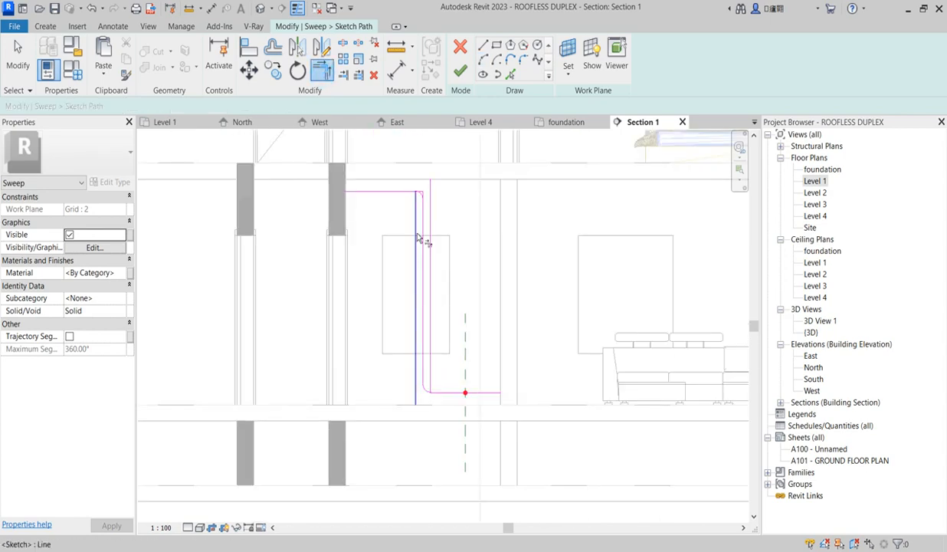
scroll(416, 214, "up", 8)
left_click(418, 170)
left_click(429, 209)
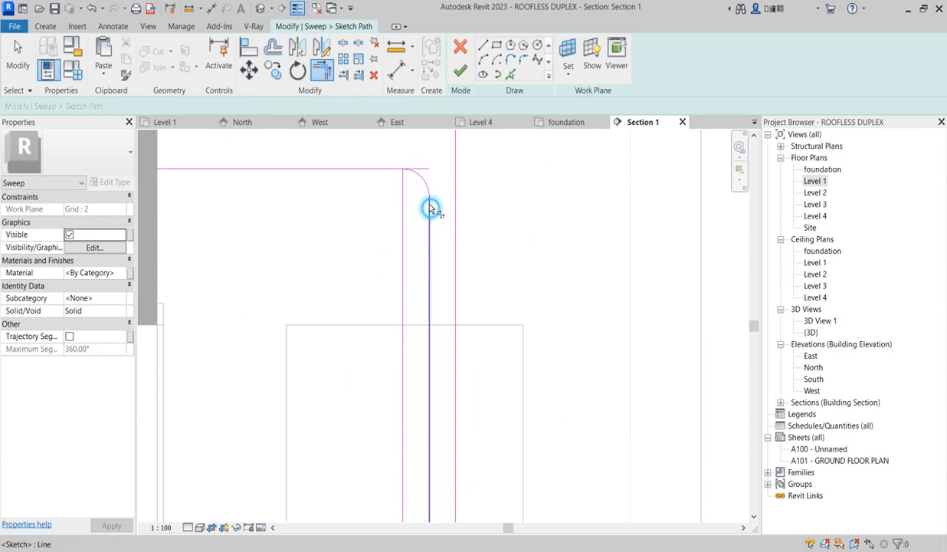
left_click(369, 170)
left_click(429, 214)
scroll(443, 213, "down", 3)
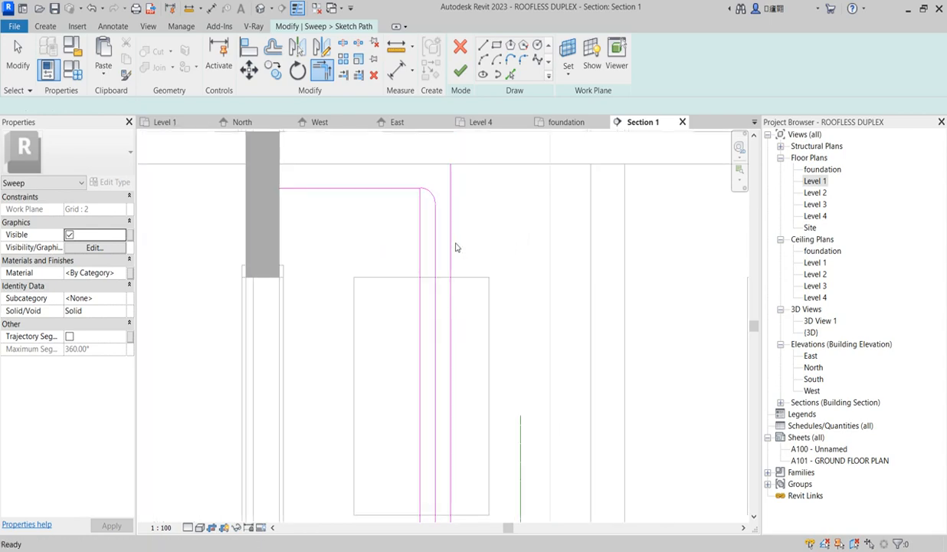
Step: Delete the two offset vertical guide lines on either side of the central vertical and finish the sweep path sketch
key("Escape")
left_click(450, 258)
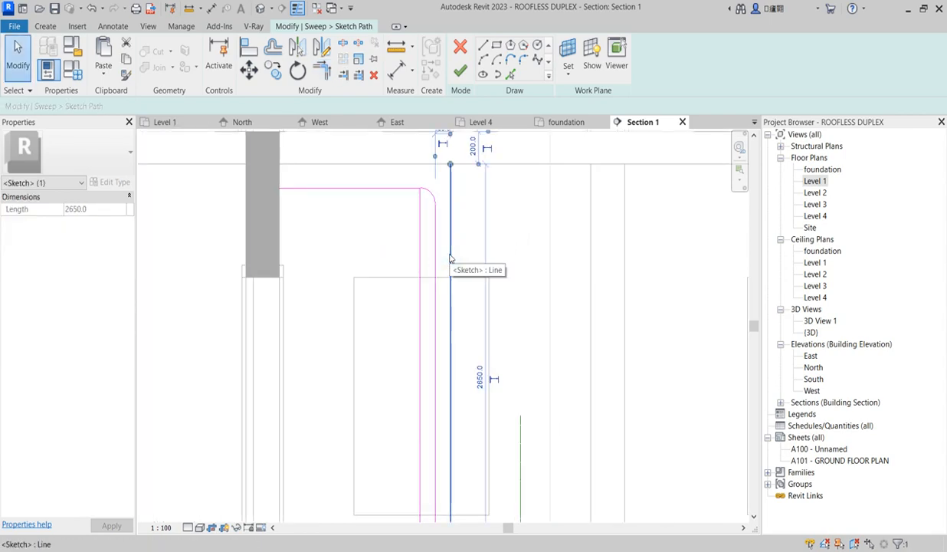
key("Delete")
left_click(418, 270)
key("Delete")
scroll(473, 259, "down", 3)
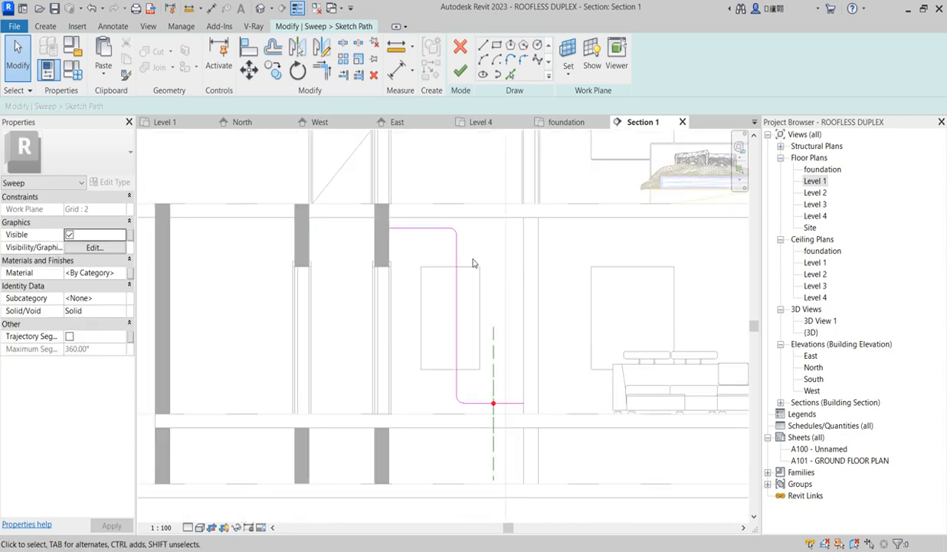
scroll(473, 258, "down", 5)
scroll(496, 390, "up", 4)
left_click(459, 72)
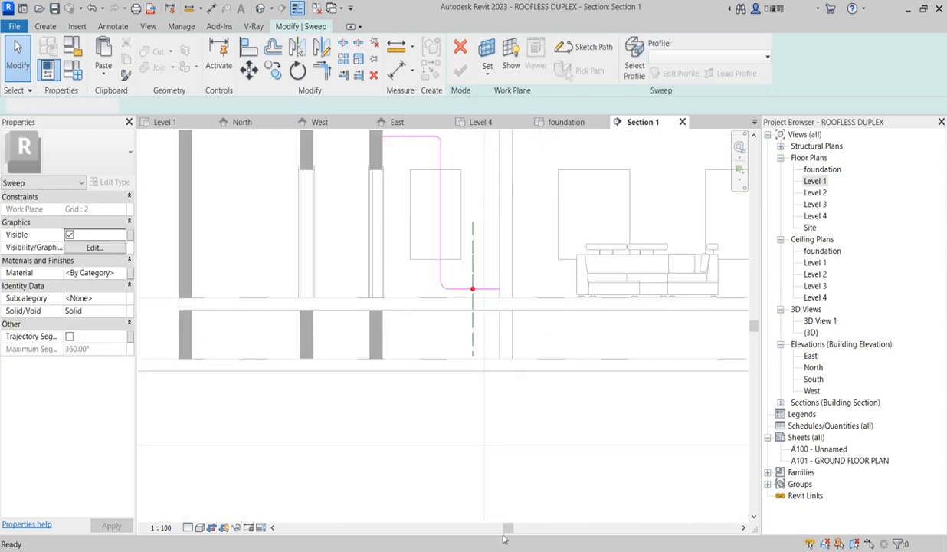
Step: Open the sweep's profile sketch for editing in the Section 2 view
left_click(674, 75)
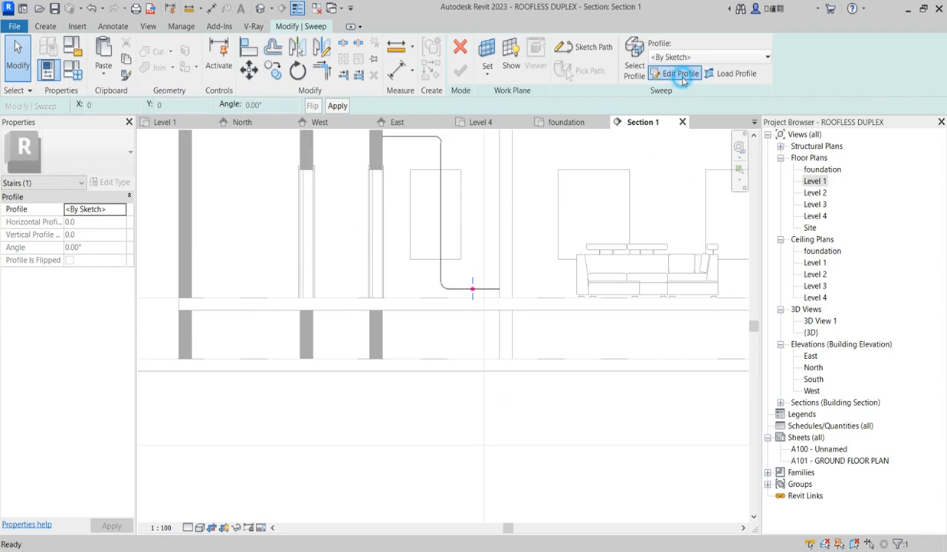
left_click(432, 196)
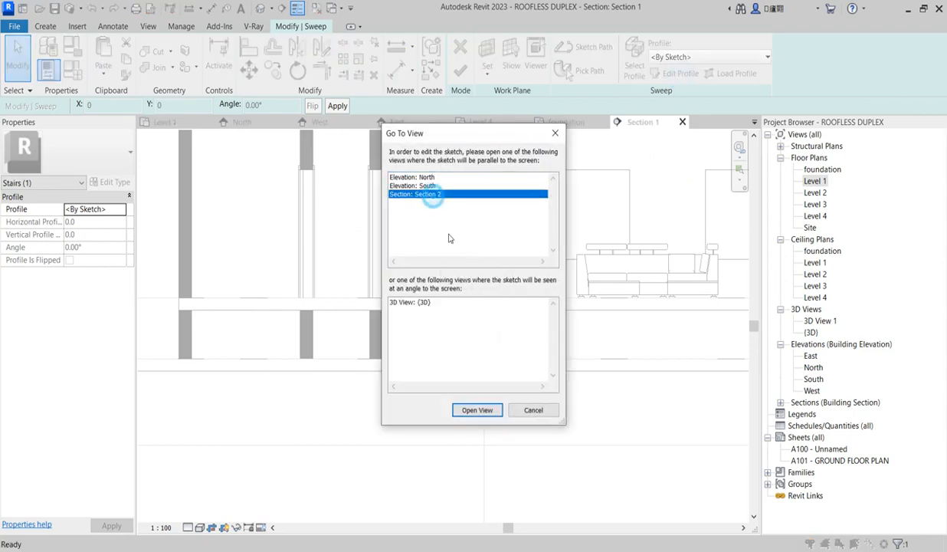
left_click(478, 411)
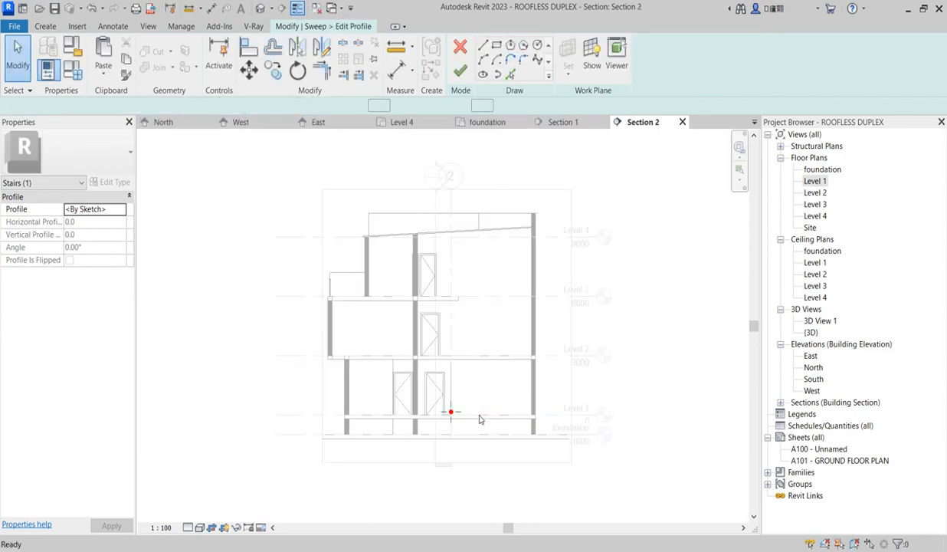
Step: Draw a closed rectangular profile 300 mm wide and 20 mm deep, with one upper corner at the path's reference point
scroll(458, 426, "up", 5)
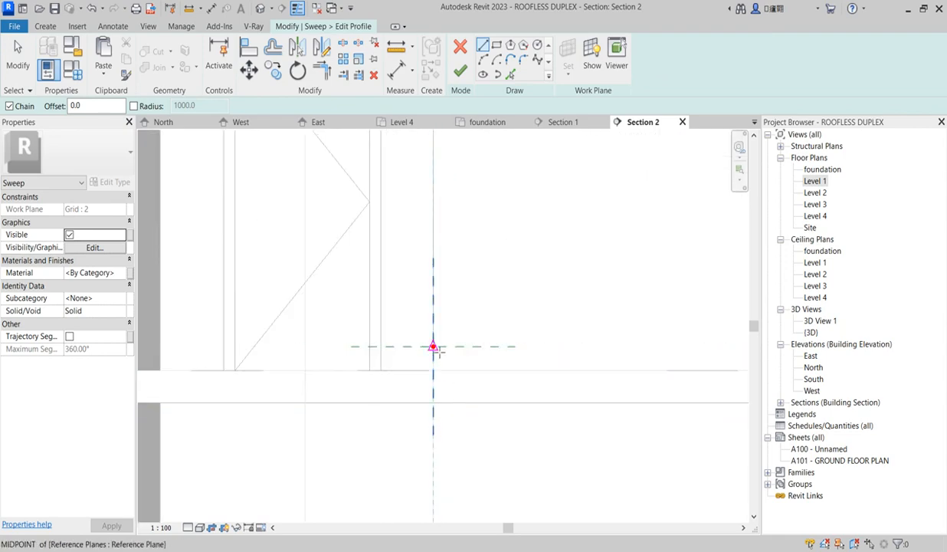
left_click(433, 347)
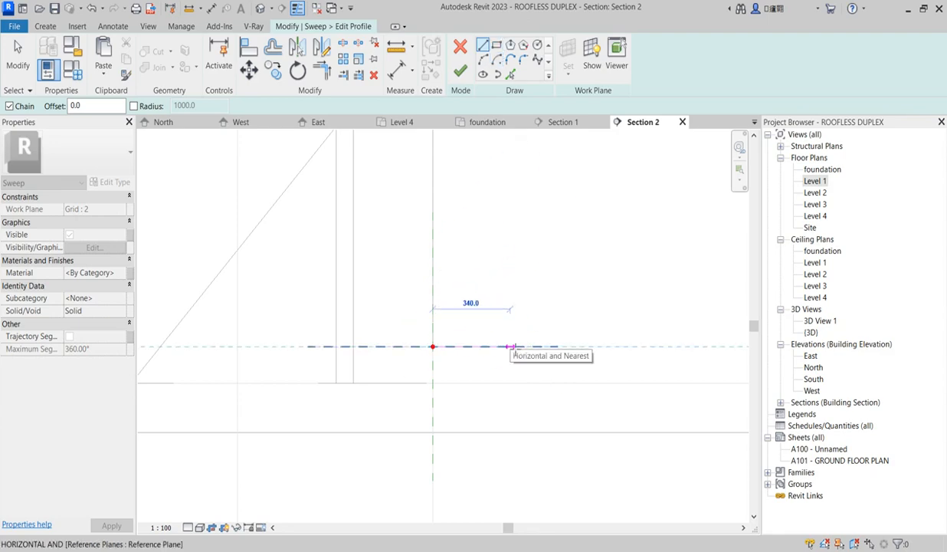
type("300")
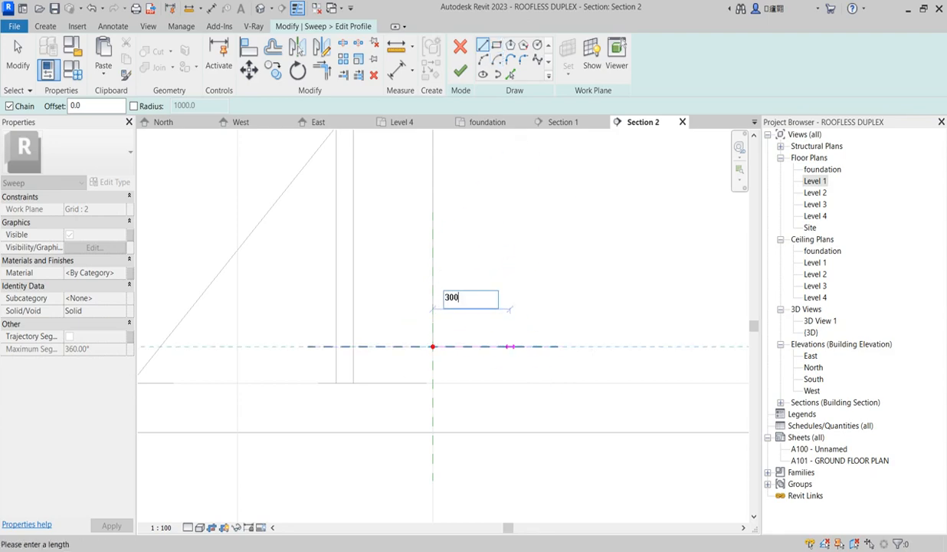
key("Return")
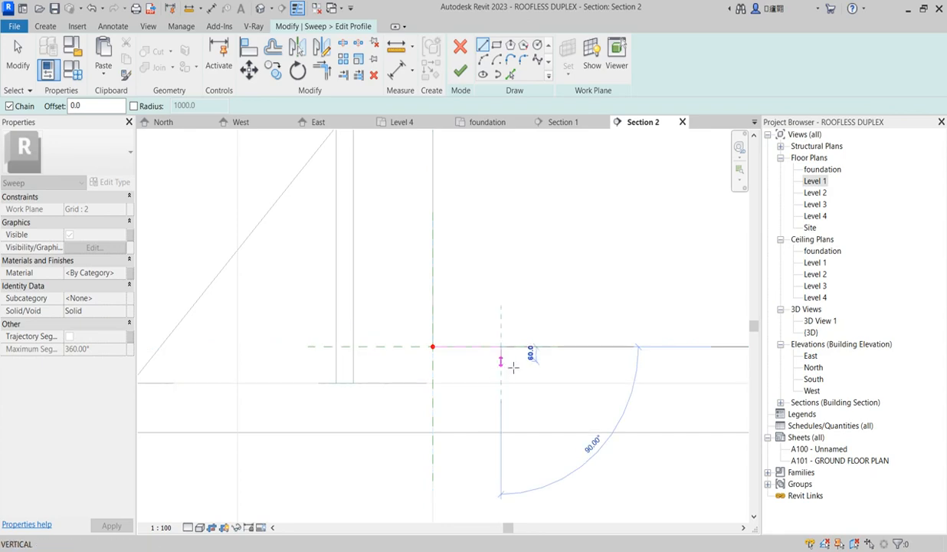
scroll(508, 360, "up", 1)
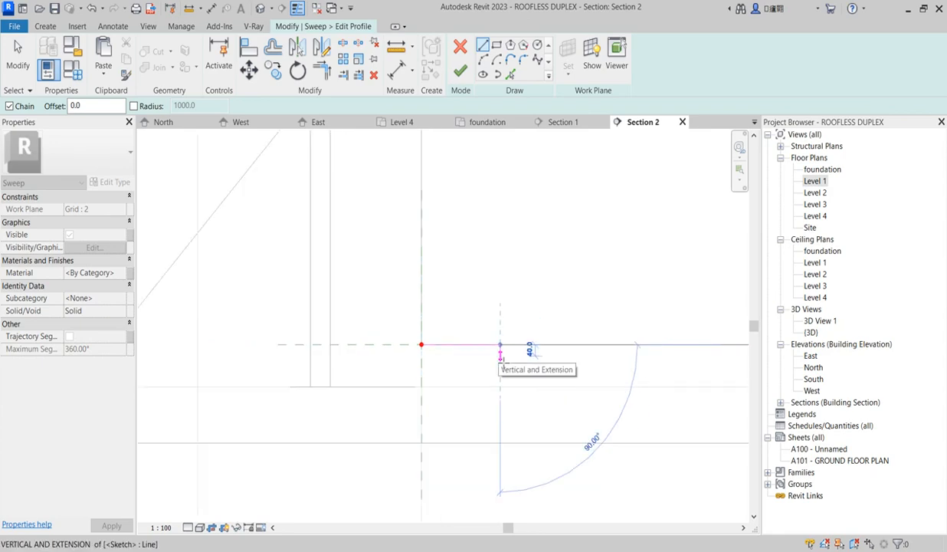
type("2")
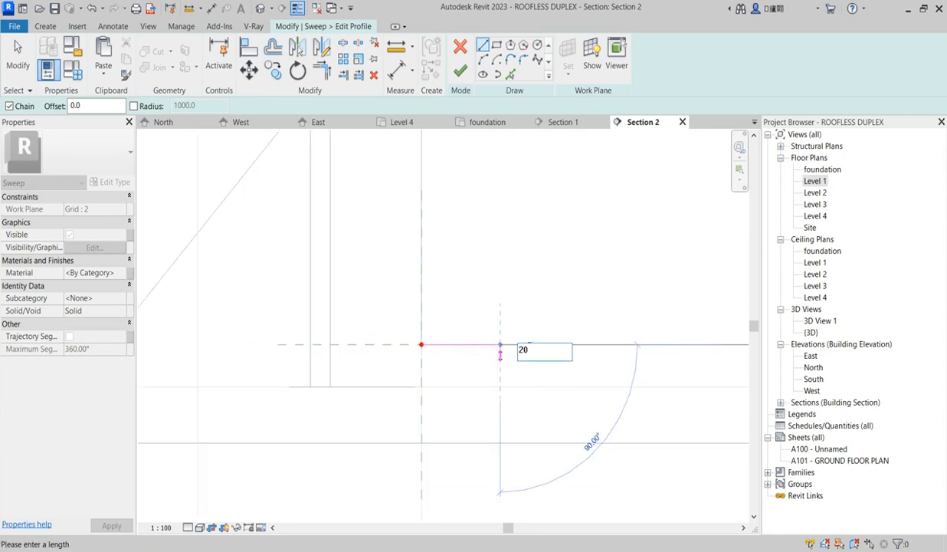
type("0")
key("Return")
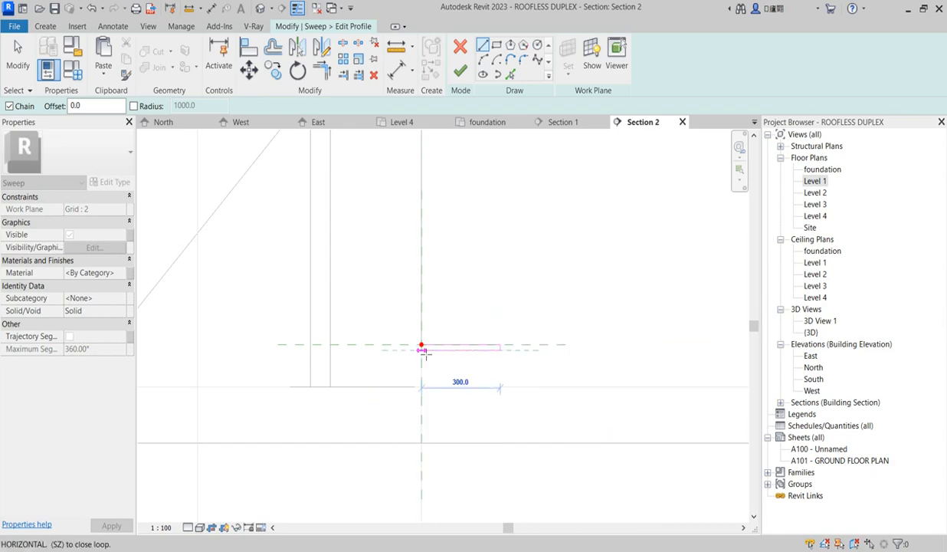
scroll(423, 349, "up", 3)
left_click(423, 350)
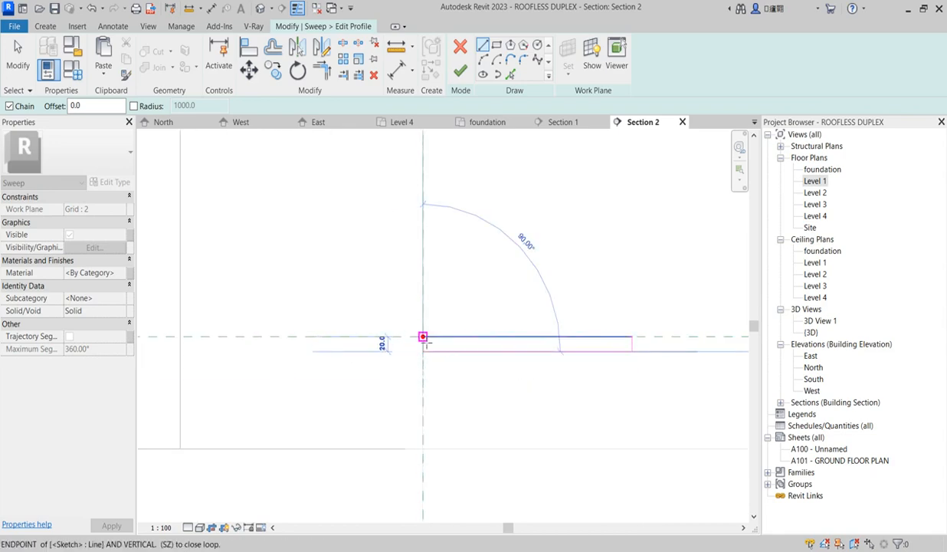
left_click(423, 336)
scroll(491, 374, "down", 2)
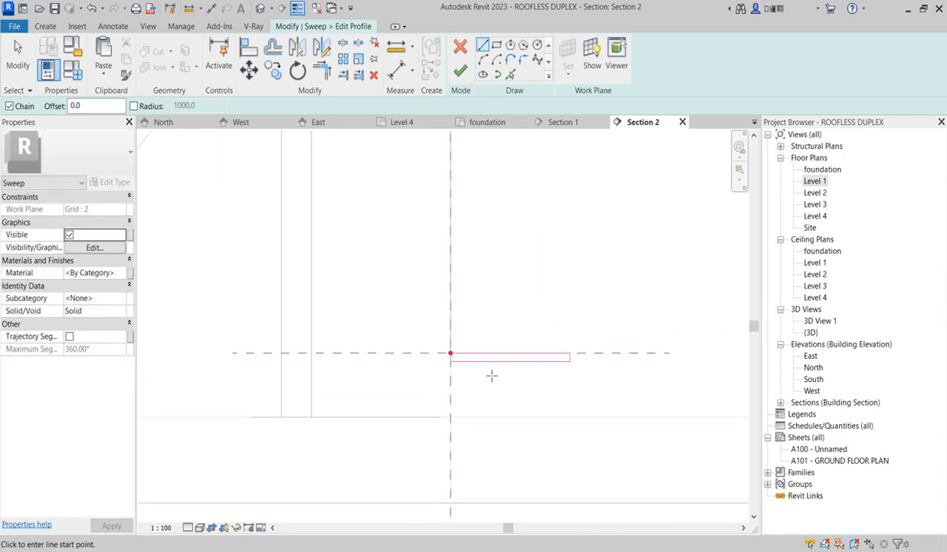
Step: Finish the rectangular profile sketch and complete the sweep along the path
left_click(458, 71)
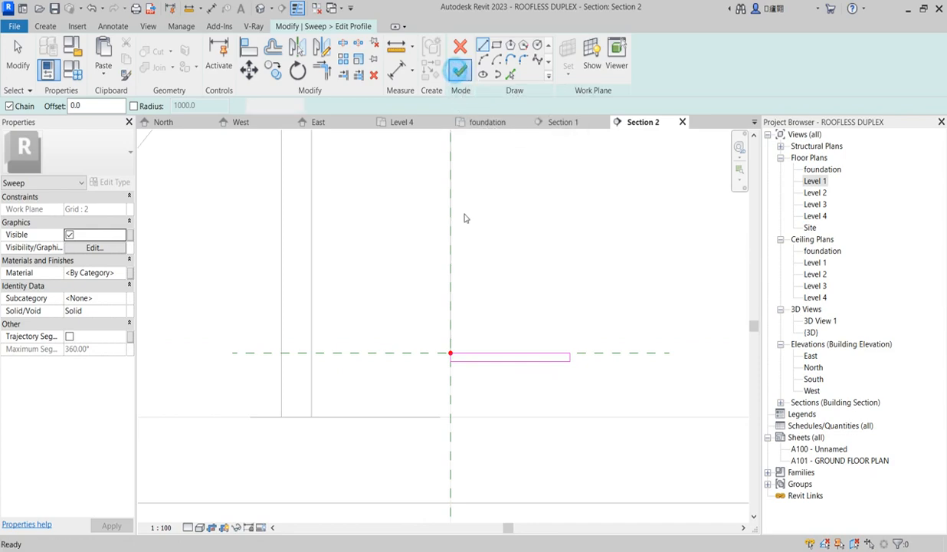
scroll(487, 370, "down", 2)
scroll(486, 379, "down", 2)
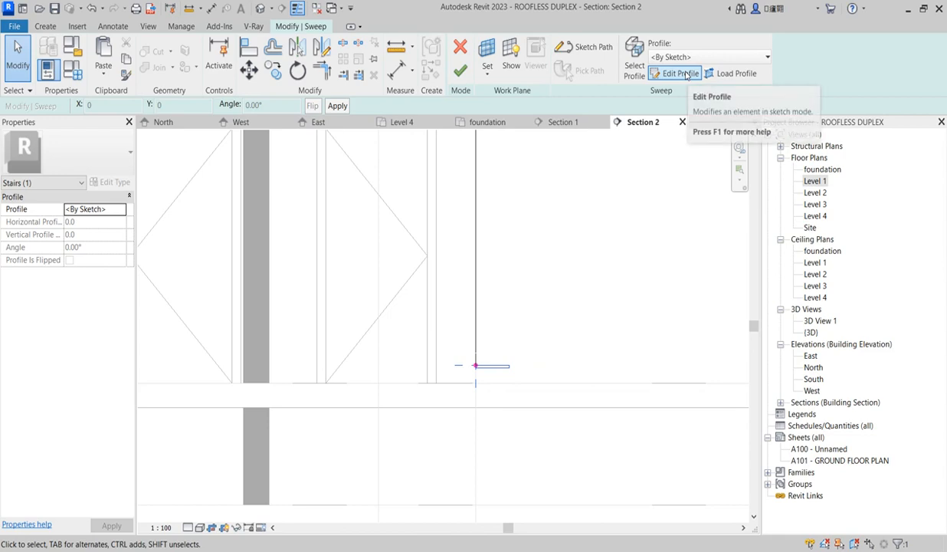
left_click(458, 72)
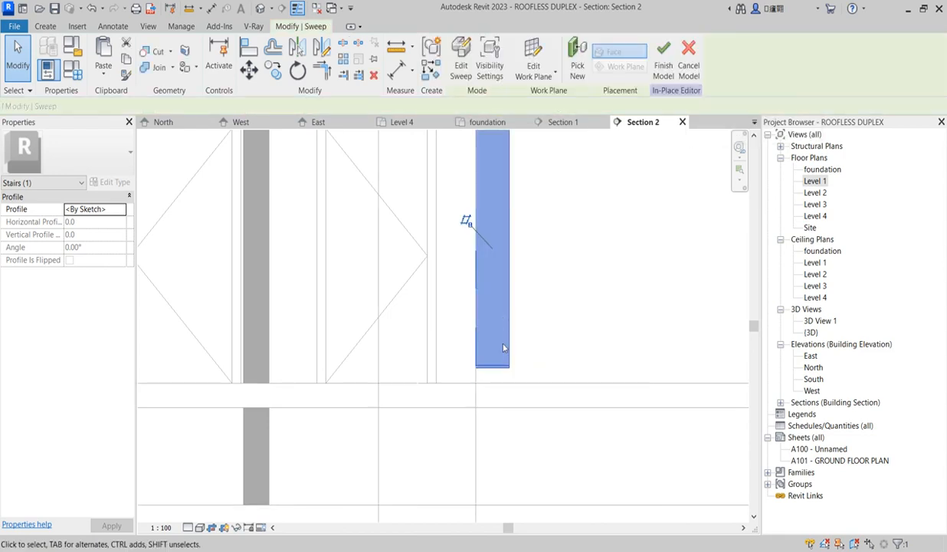
Step: Copy the sweep tread seven times side by side at 300 mm spacing, using its upper corner as the base point
scroll(511, 375, "down", 1)
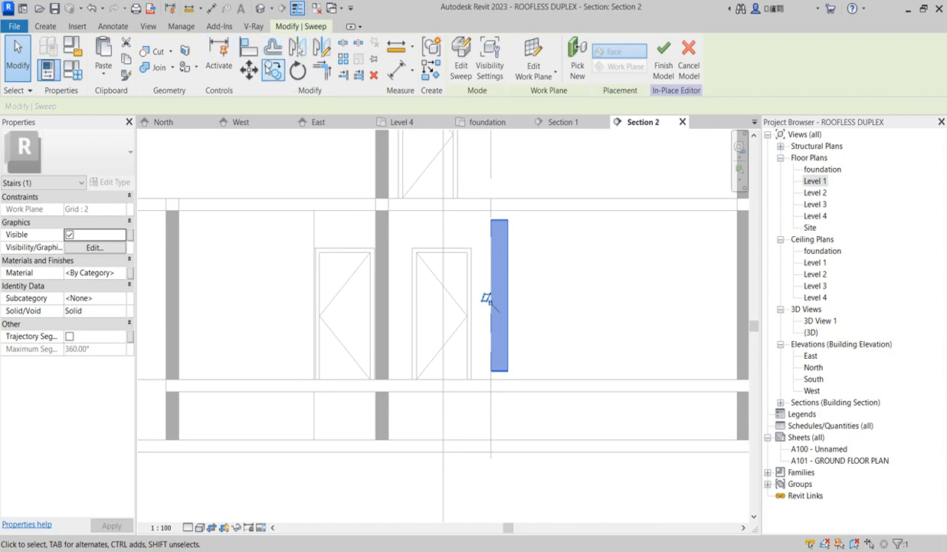
left_click(273, 69)
scroll(488, 226, "up", 2)
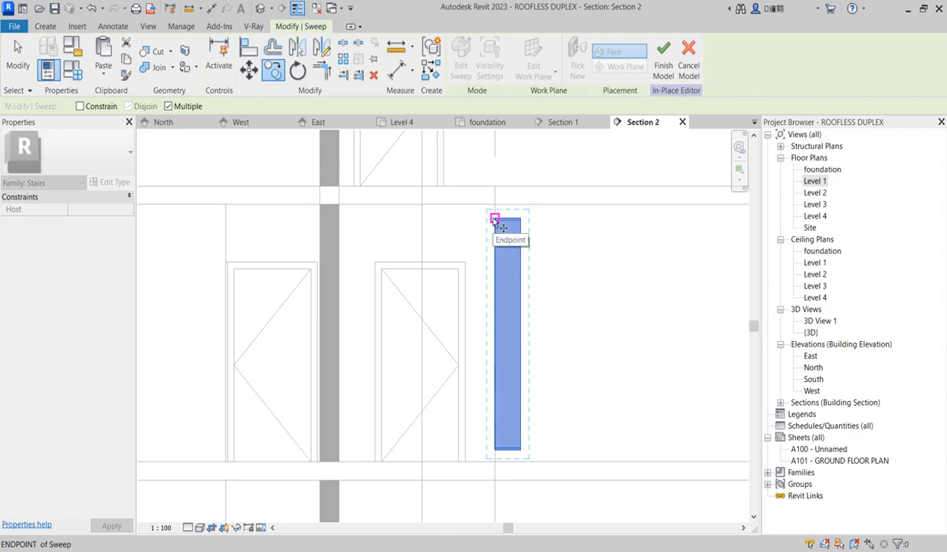
left_click(495, 219)
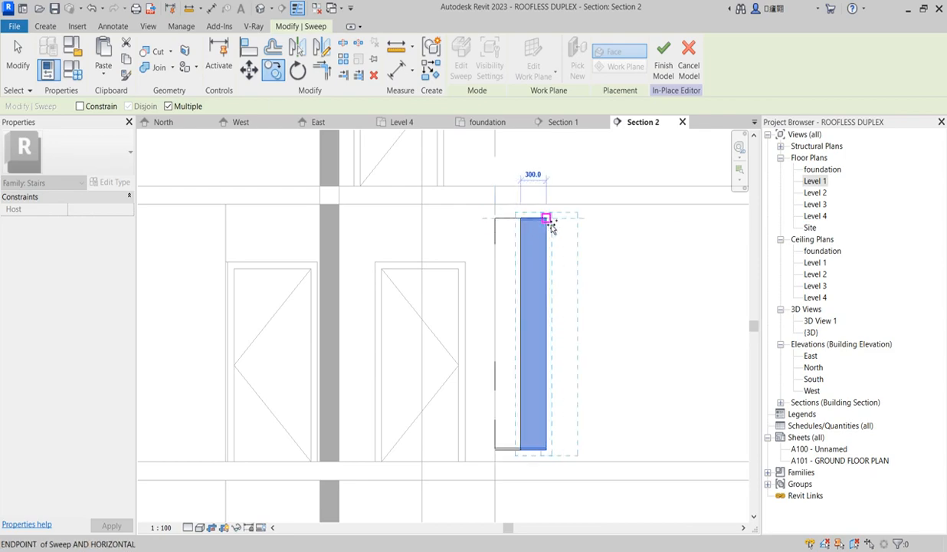
left_click(546, 219)
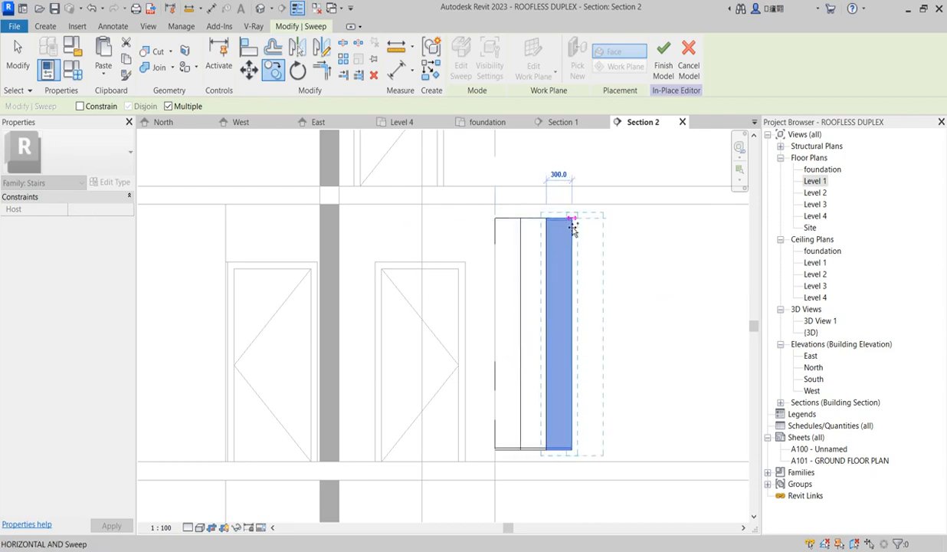
left_click(573, 220)
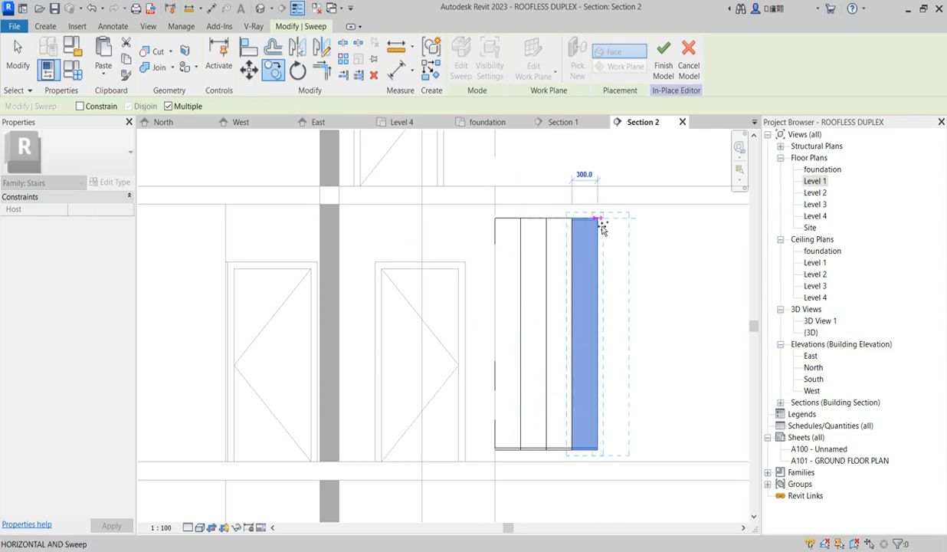
left_click(598, 221)
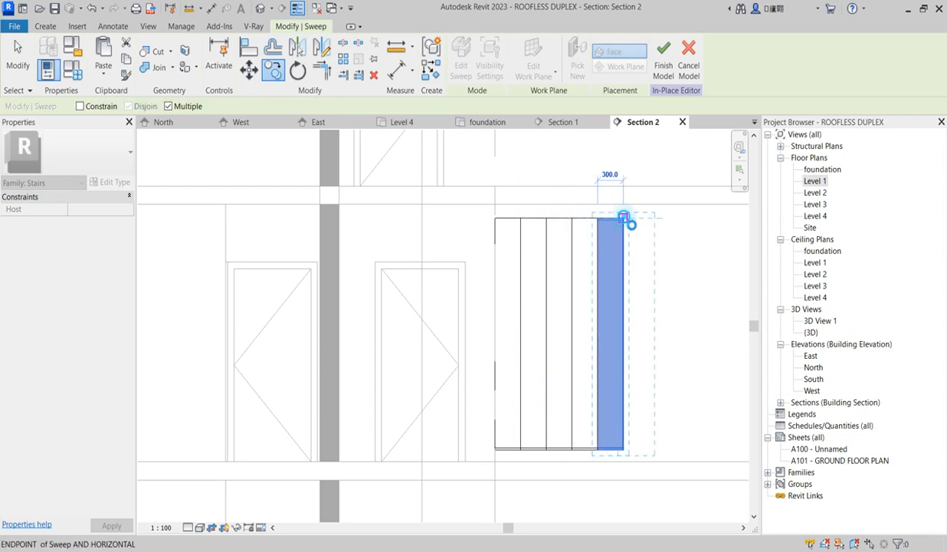
left_click(649, 219)
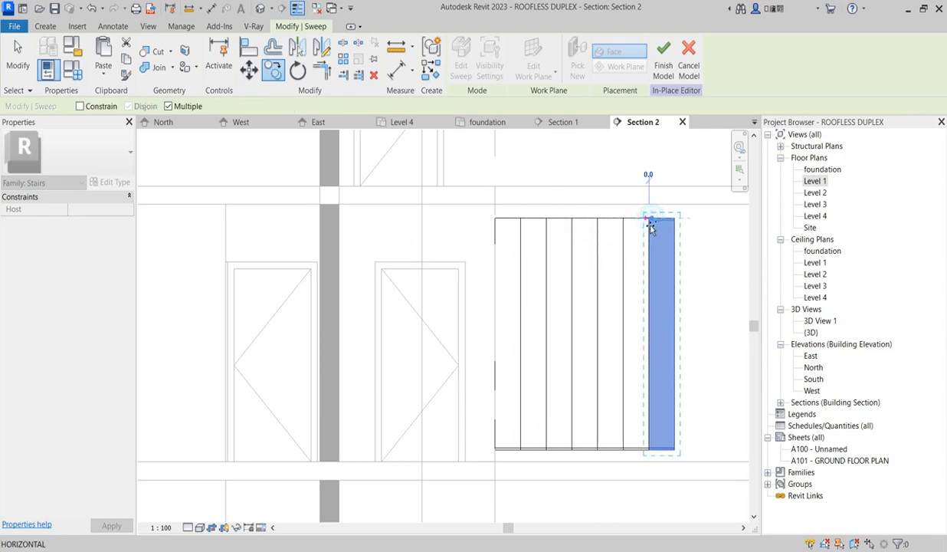
scroll(649, 225, "down", 2)
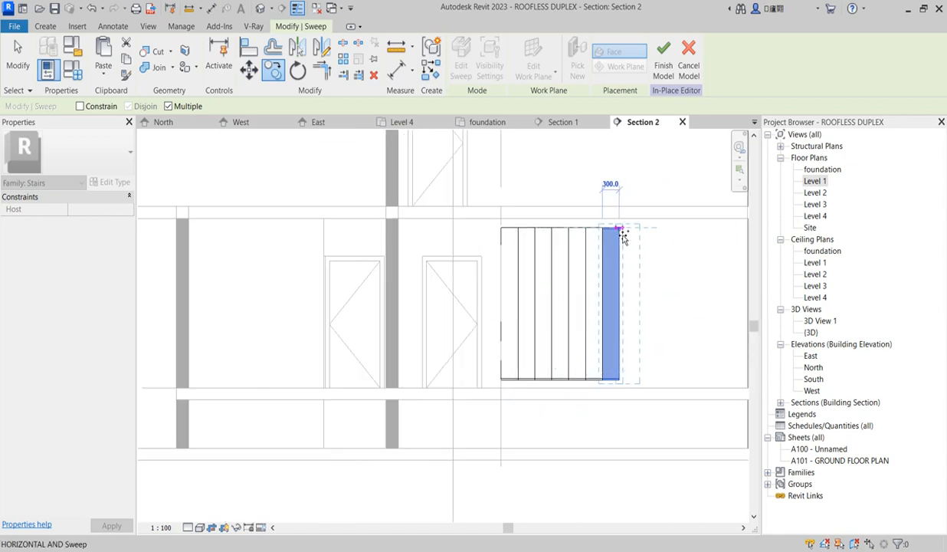
scroll(478, 314, "down", 2)
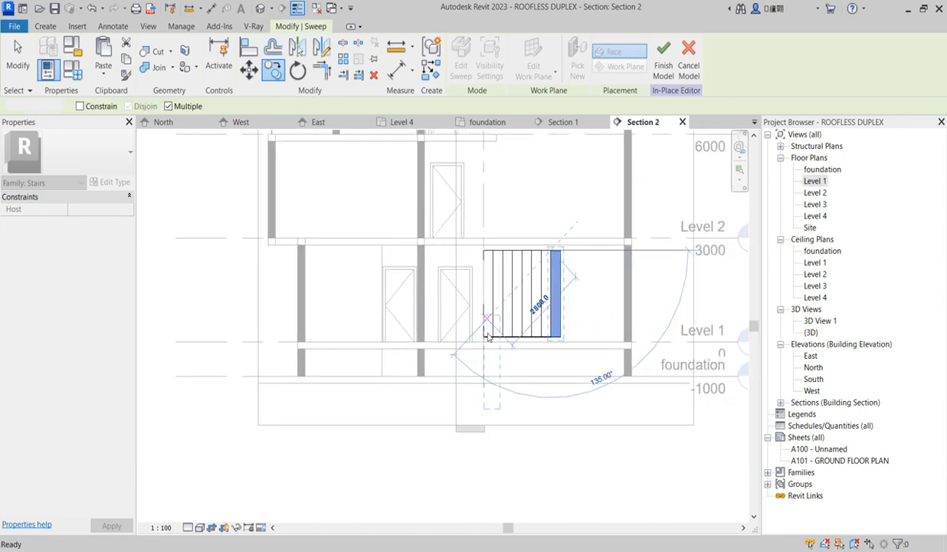
key("Escape")
Step: Edit the second tread's sweep and open its path sketch in the Section 1 view
scroll(547, 367, "up", 2)
scroll(518, 356, "down", 2)
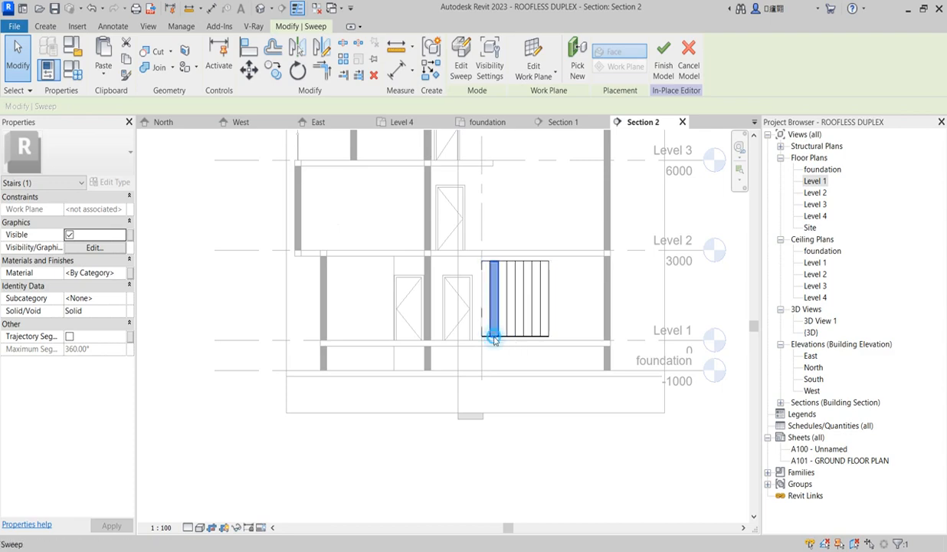
left_click(460, 69)
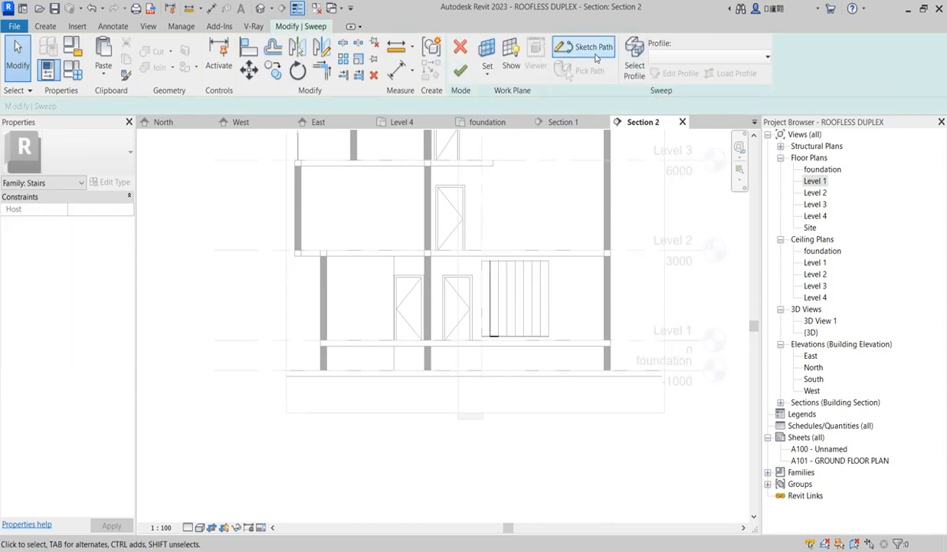
left_click(584, 48)
left_click(434, 196)
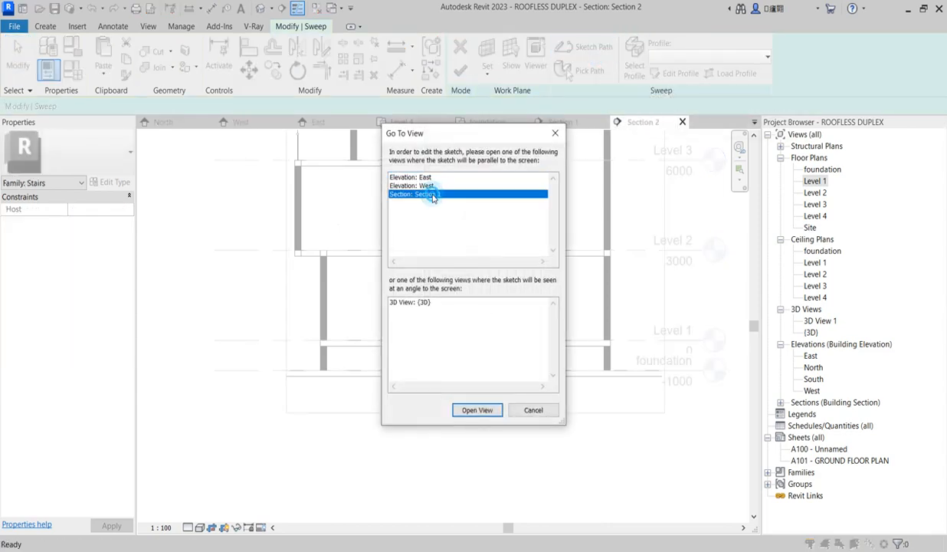
left_click(477, 410)
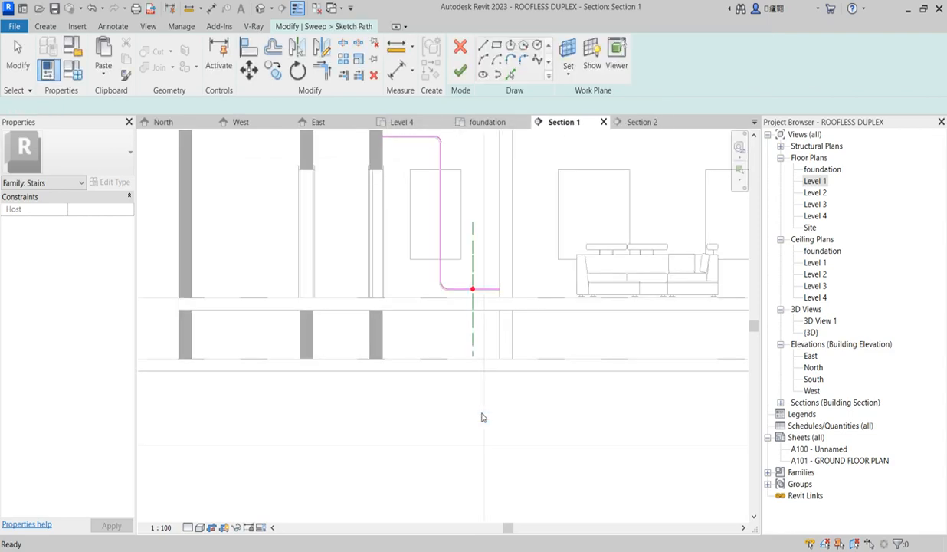
Step: Move the path's lower horizontal line and its corner arc up 150 mm
scroll(435, 282, "up", 2)
mouse_move(417, 250)
left_mouse_down()
mouse_move(549, 338)
mouse_move(590, 384)
left_mouse_up()
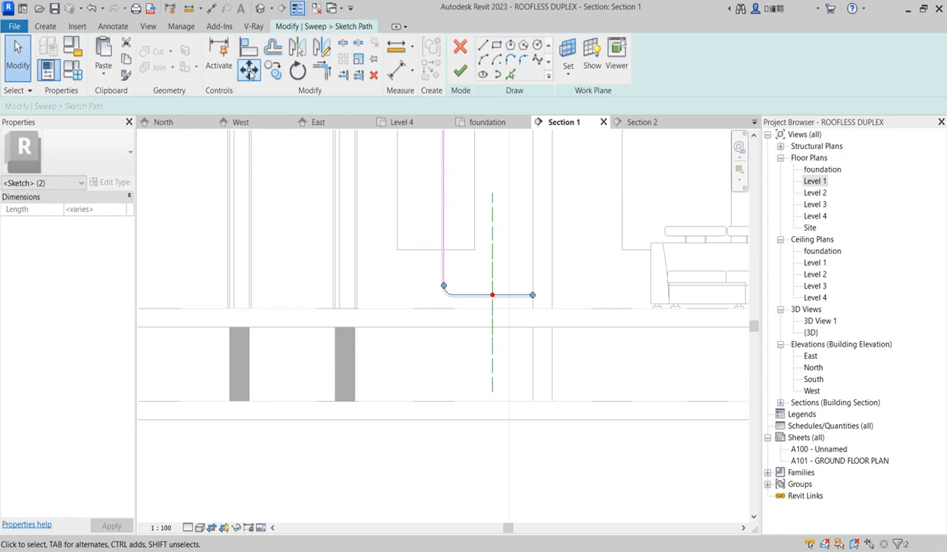
left_click(249, 70)
scroll(533, 314, "up", 2)
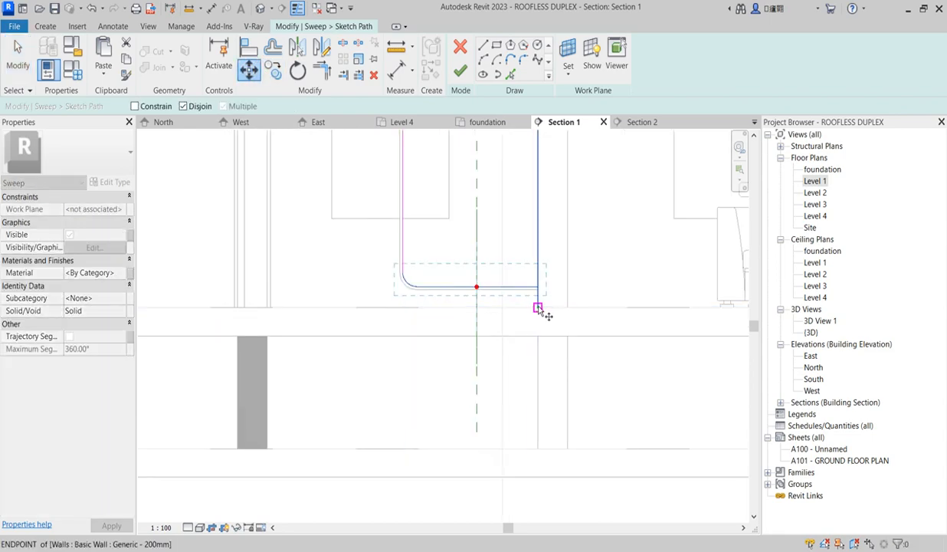
left_click(537, 308)
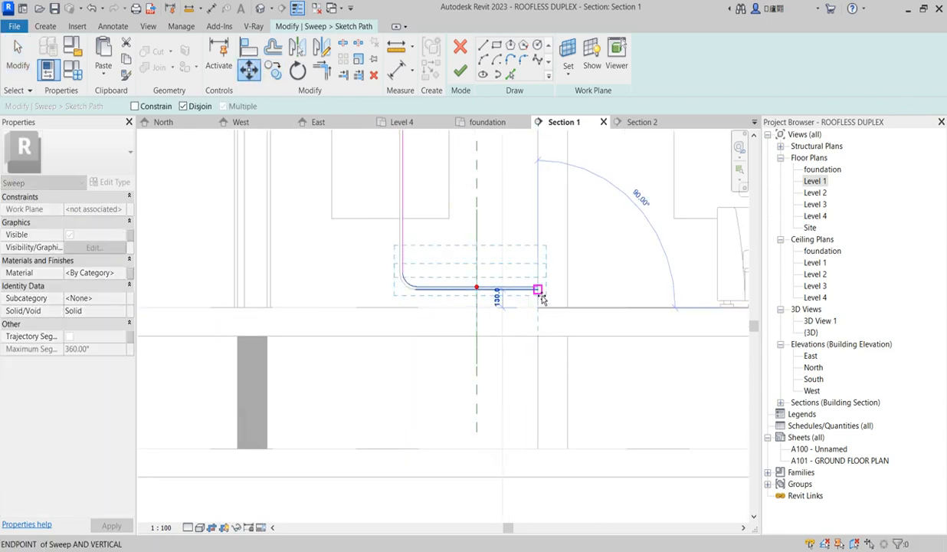
left_click(540, 290)
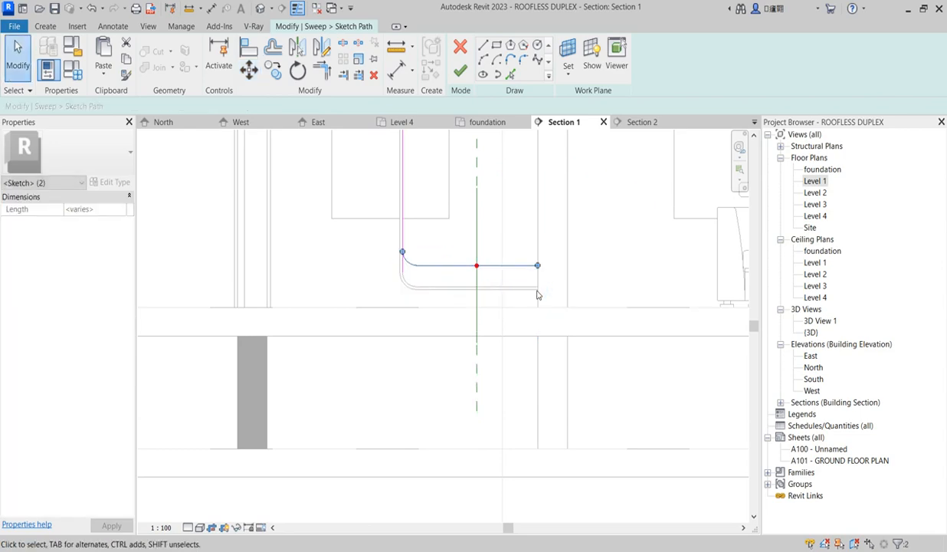
Step: Move the path's upper horizontal line and its corner arc down 150 mm
scroll(537, 322, "down", 3)
left_click_drag(437, 205, 520, 237)
left_click(249, 69)
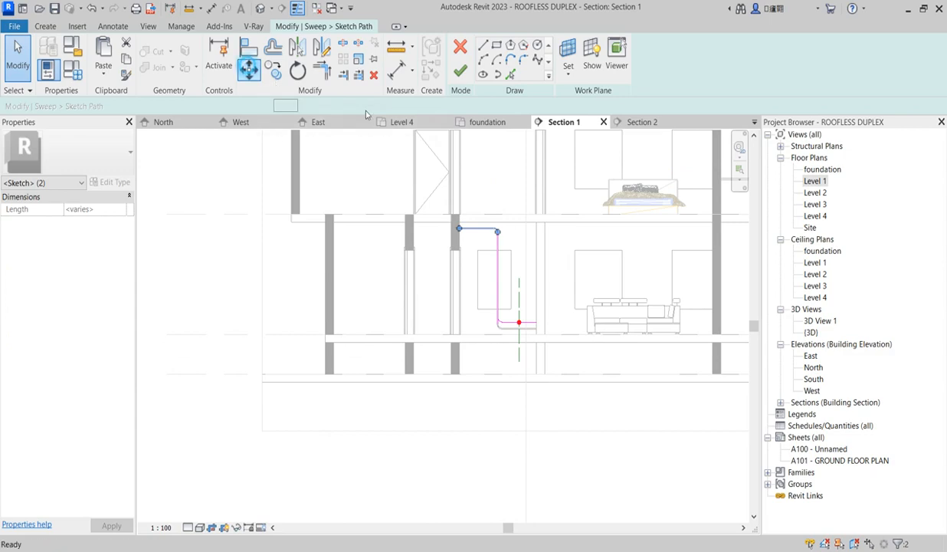
scroll(462, 230, "up", 5)
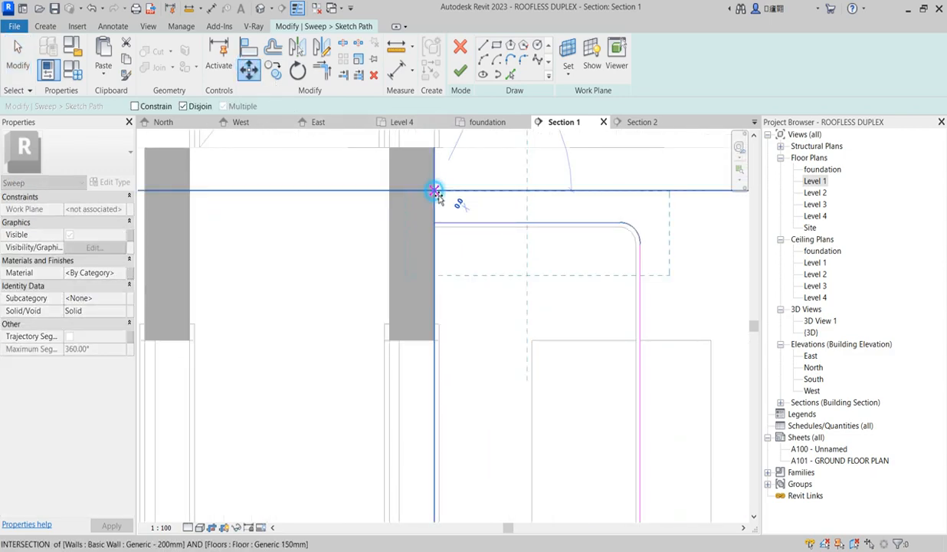
left_click(434, 190)
left_click(434, 253)
scroll(439, 279, "down", 3)
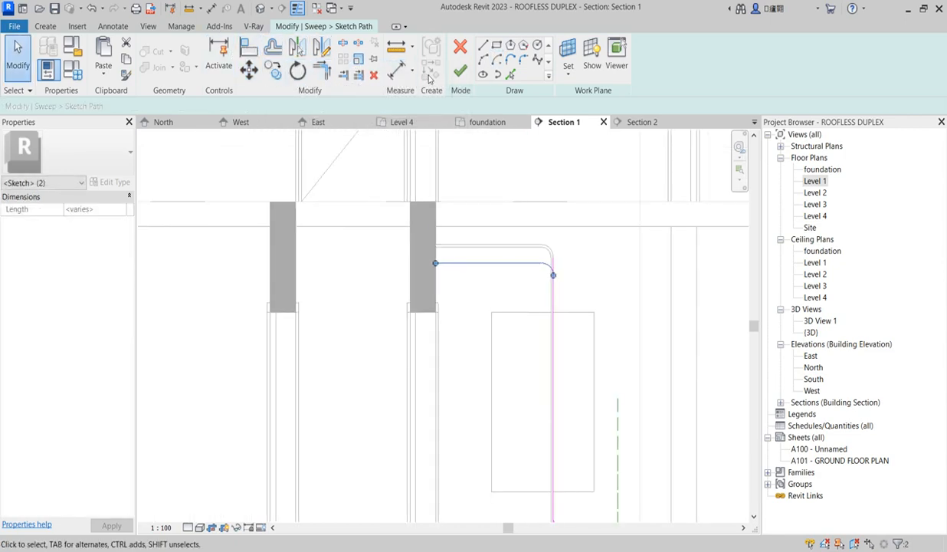
Step: Measure the offsets of the path's upper and lower horizontal lines from the neighbouring tread with aligned dimensions
left_click(396, 73)
scroll(484, 227, "up", 2)
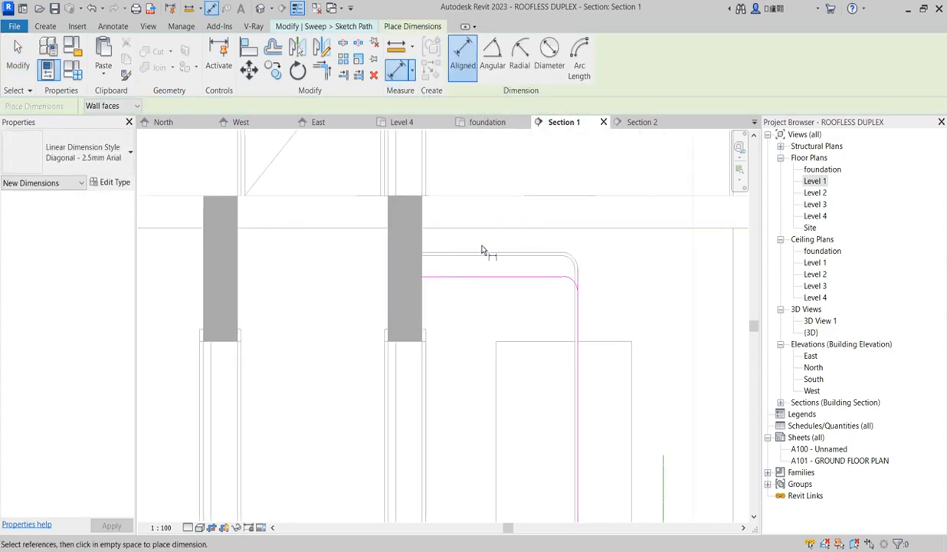
left_click(484, 252)
left_click(484, 275)
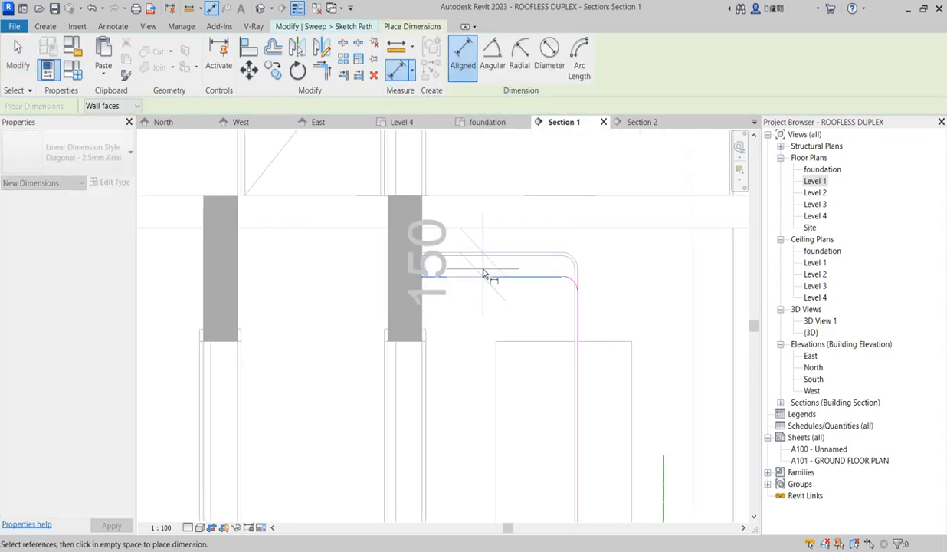
key("Escape")
scroll(484, 274, "down", 5)
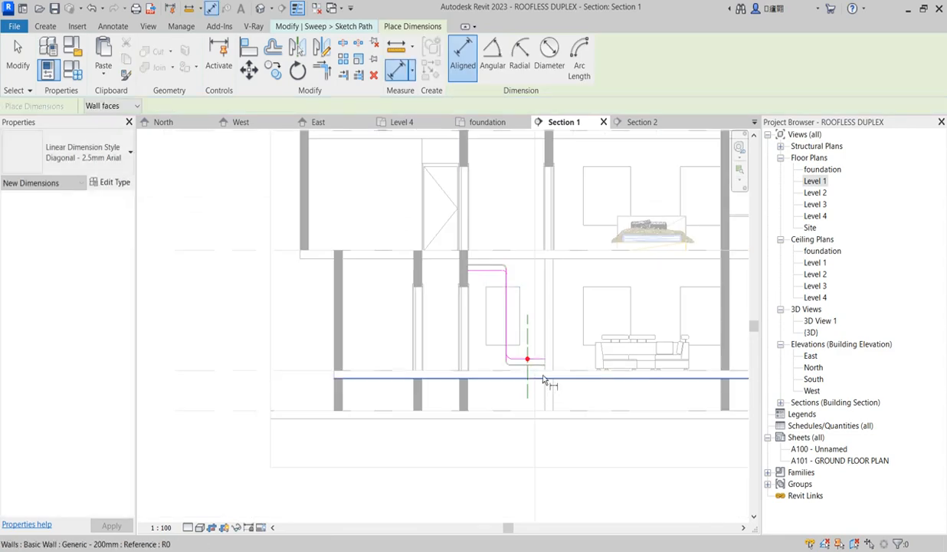
scroll(543, 381, "up", 2)
left_click(536, 341)
scroll(541, 348, "up", 2)
left_click(539, 349)
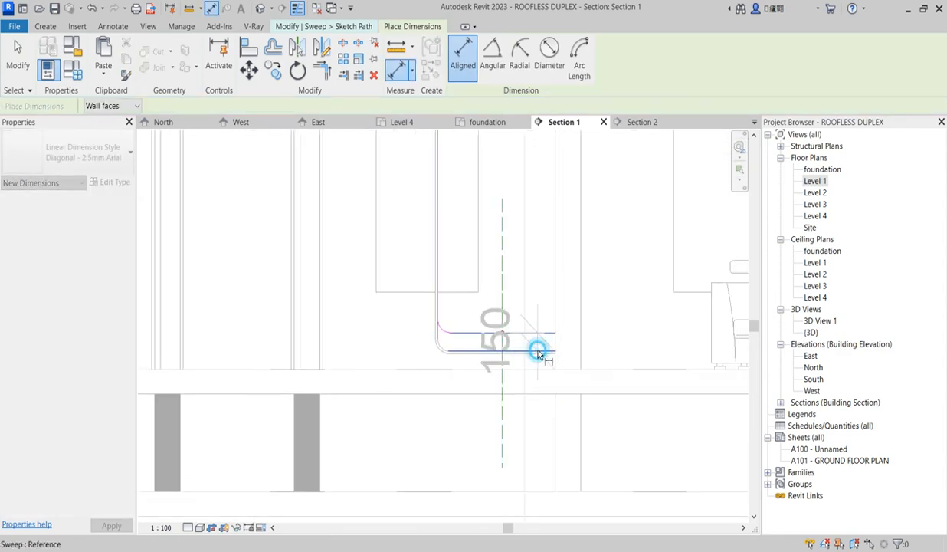
key("Escape")
key("Escape")
Step: Trim the path's vertical line to meet the upper and lower corner arcs
scroll(538, 355, "down", 3)
scroll(512, 270, "down", 3)
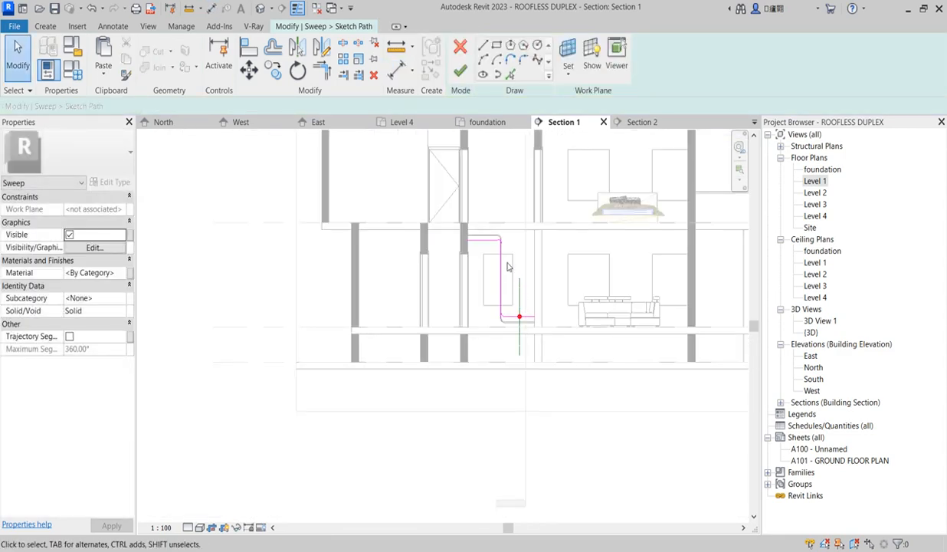
scroll(499, 201, "up", 2)
scroll(502, 222, "up", 1)
left_click(317, 79)
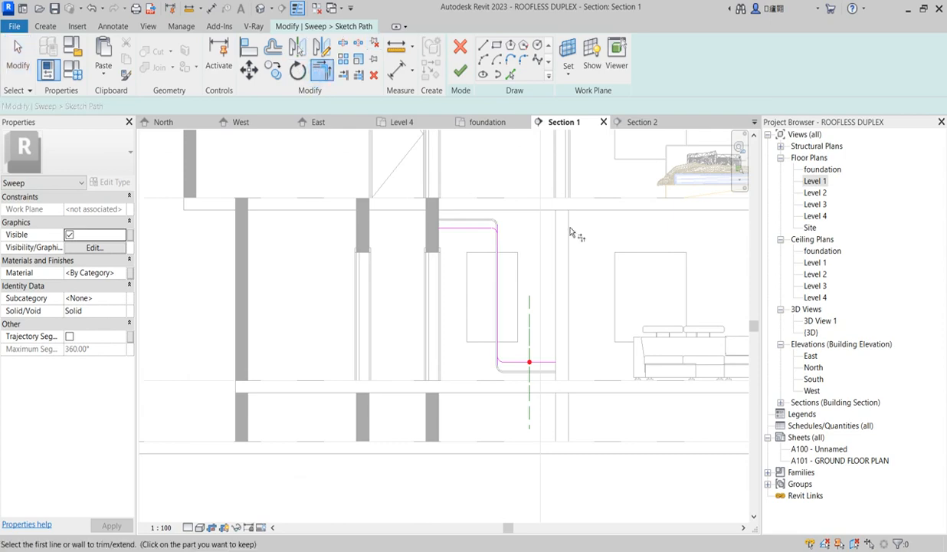
scroll(475, 229, "up", 3)
left_click(493, 235)
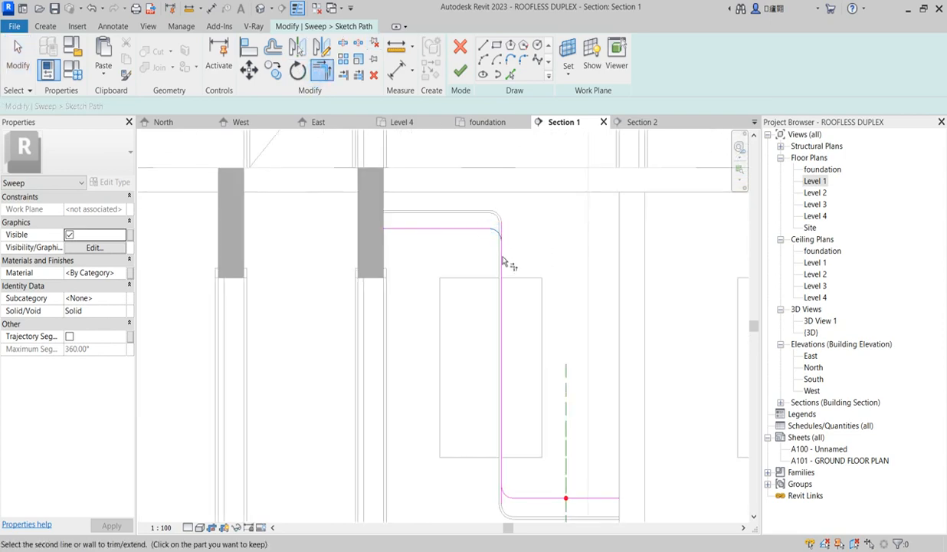
left_click(504, 258)
scroll(500, 241, "up", 2)
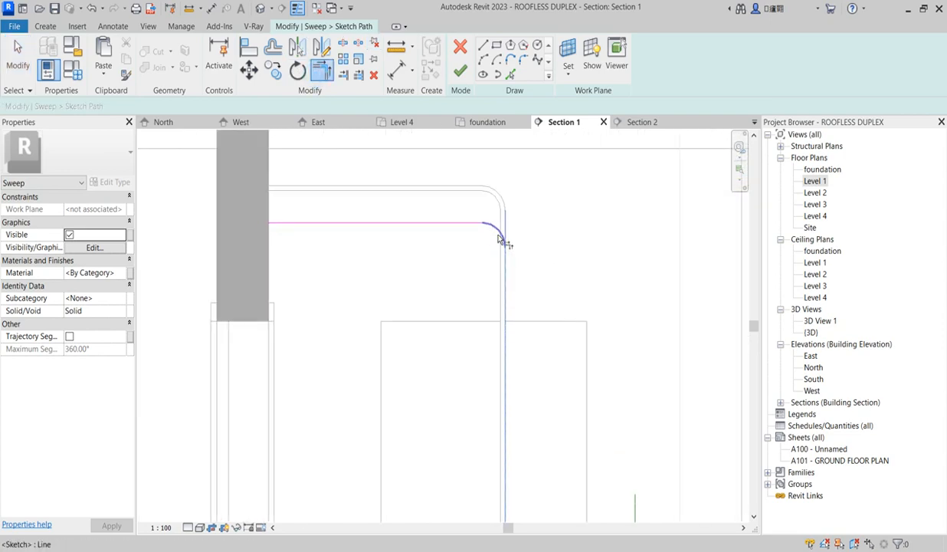
scroll(504, 239, "down", 3)
scroll(524, 444, "up", 3)
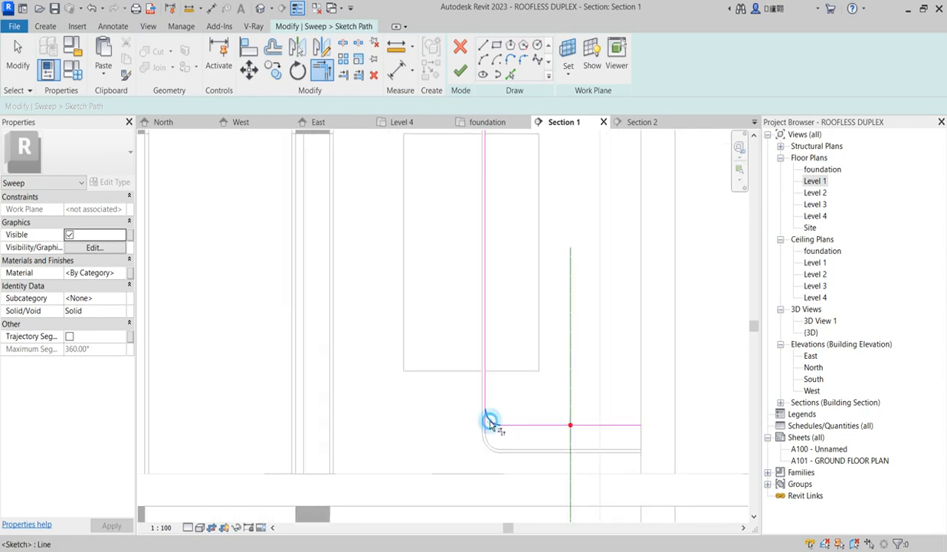
Step: Finish the second tread's path sketch, switch to the Section 2 view and complete the sweep edit
left_click(459, 70)
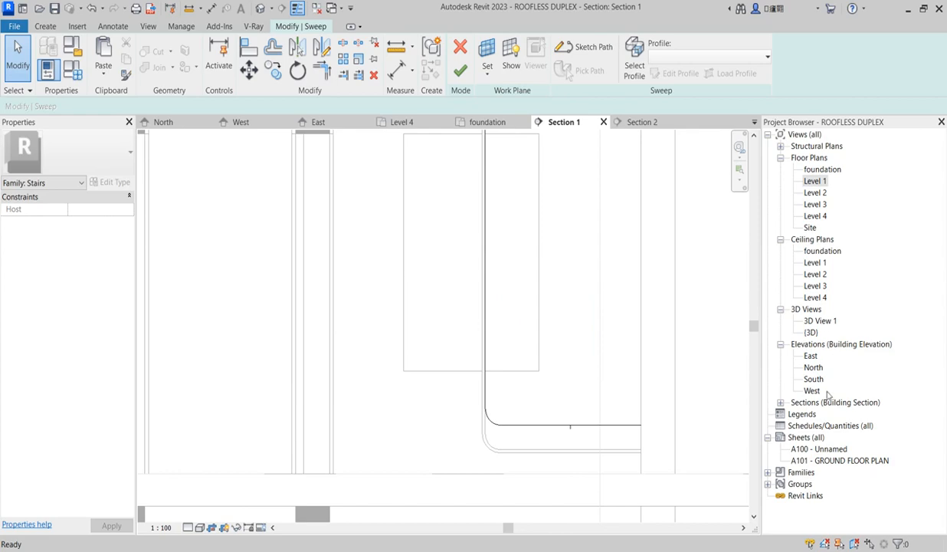
left_click(779, 403)
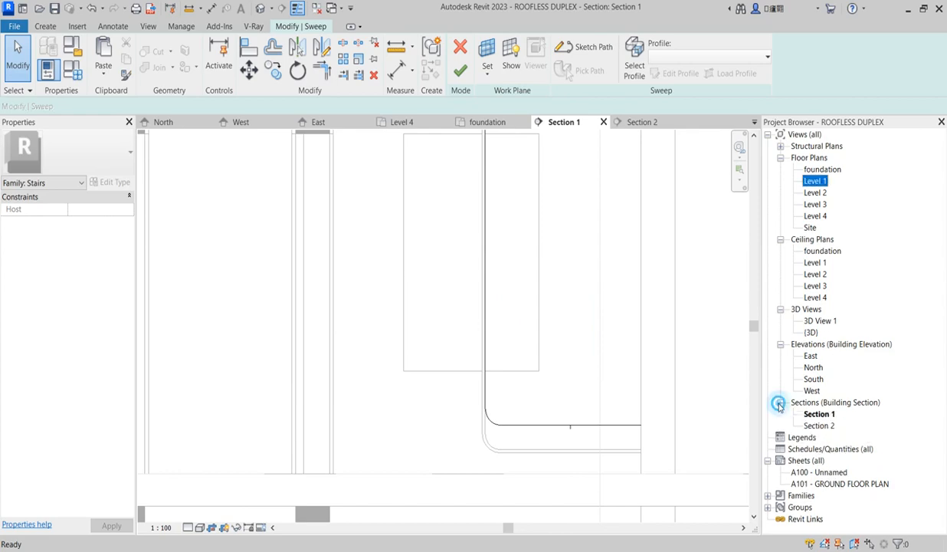
double_click(830, 428)
scroll(490, 328, "up", 4)
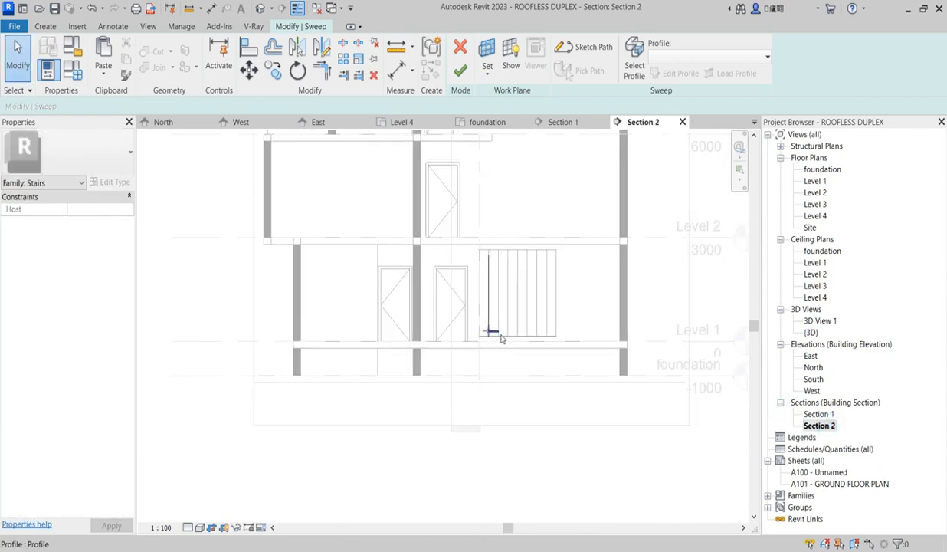
left_click(460, 71)
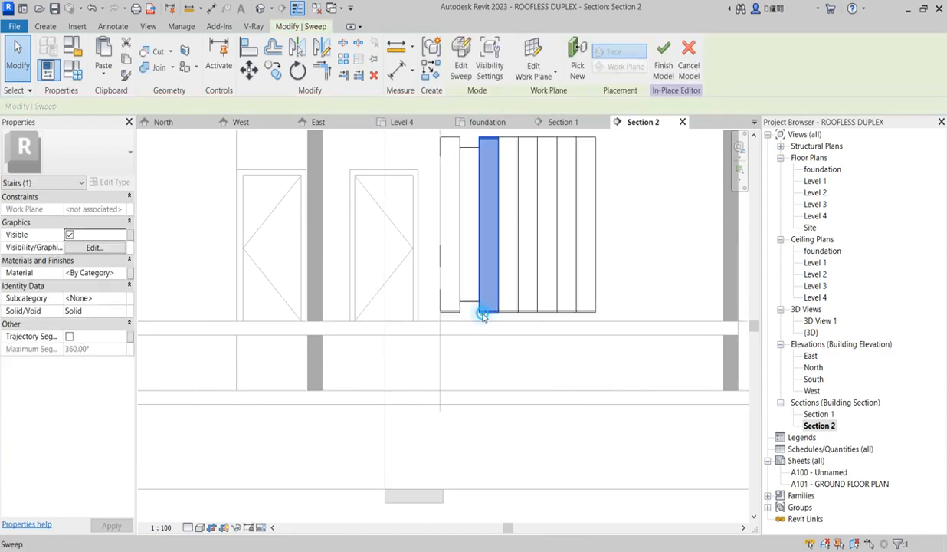
Step: Open the third tread's sweep path for sketching in the Section 1 view
scroll(498, 410, "down", 2)
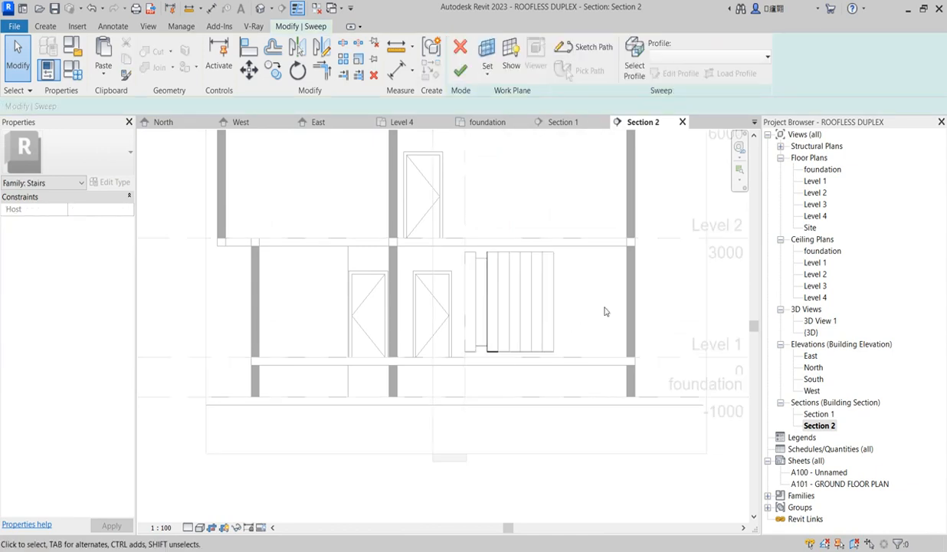
left_click(592, 49)
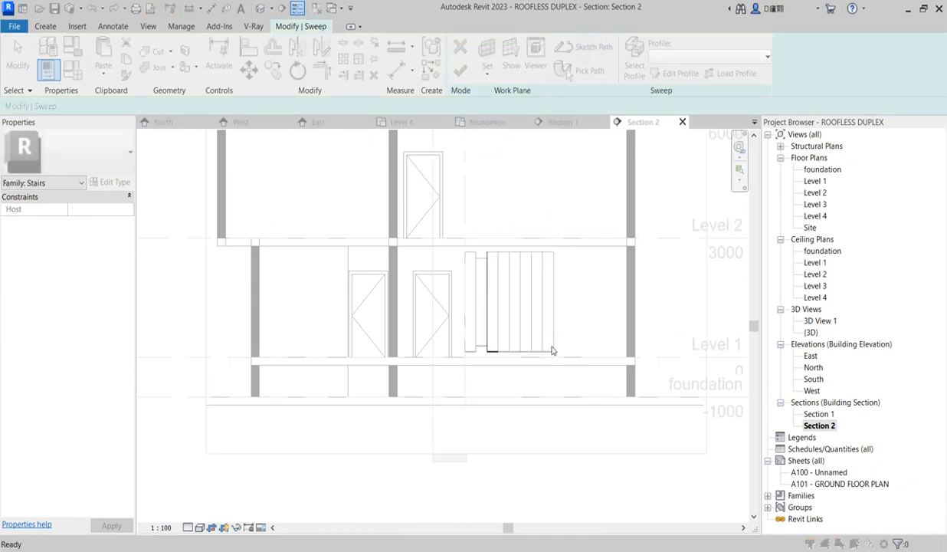
left_click(434, 194)
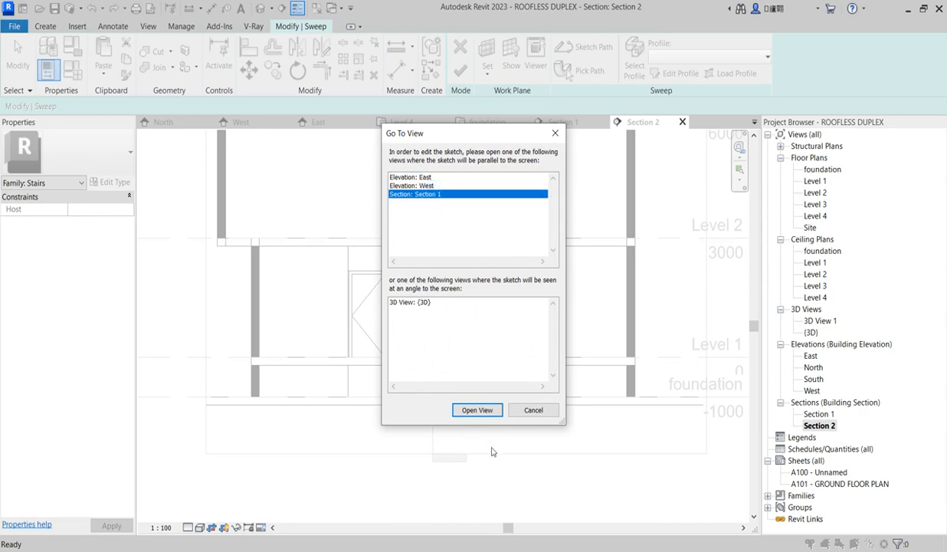
left_click(483, 412)
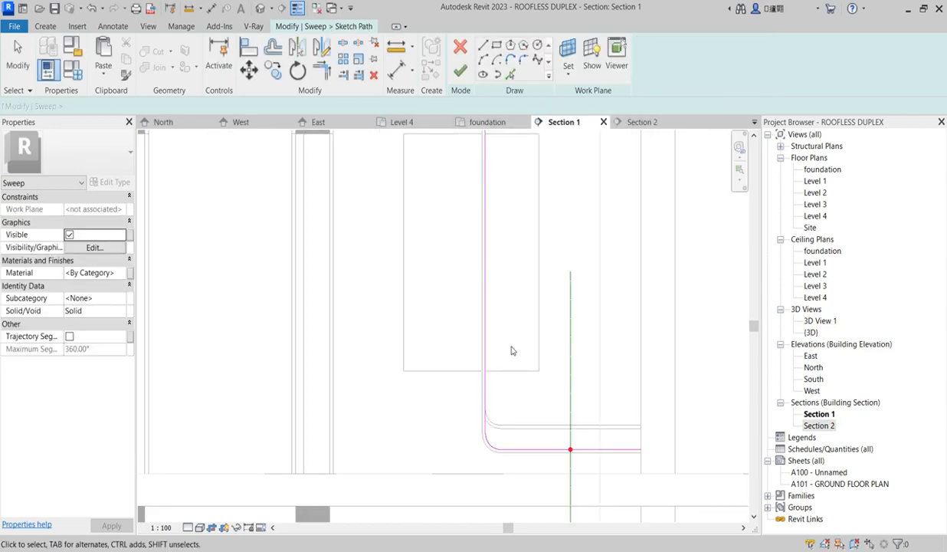
Step: Move the third tread path's lower line and corner arc up by the distance from the floor corner to the second tread's top edge
scroll(488, 388, "up", 2)
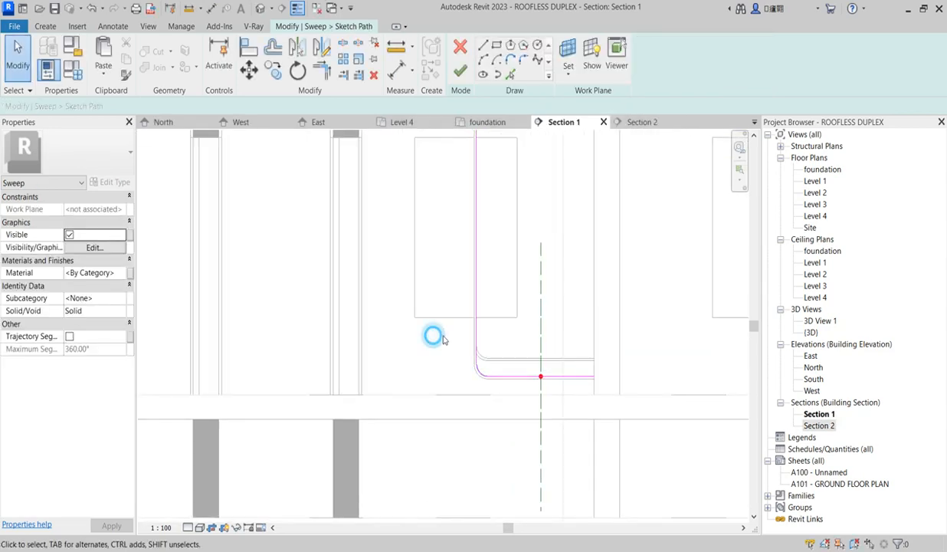
mouse_move(417, 323)
left_mouse_down()
mouse_move(586, 377)
mouse_move(617, 406)
left_mouse_up()
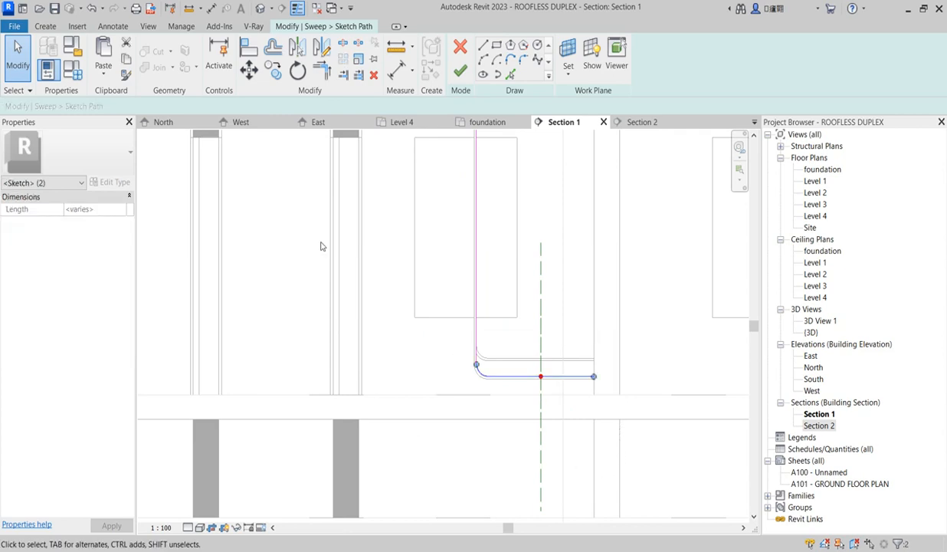
left_click(248, 69)
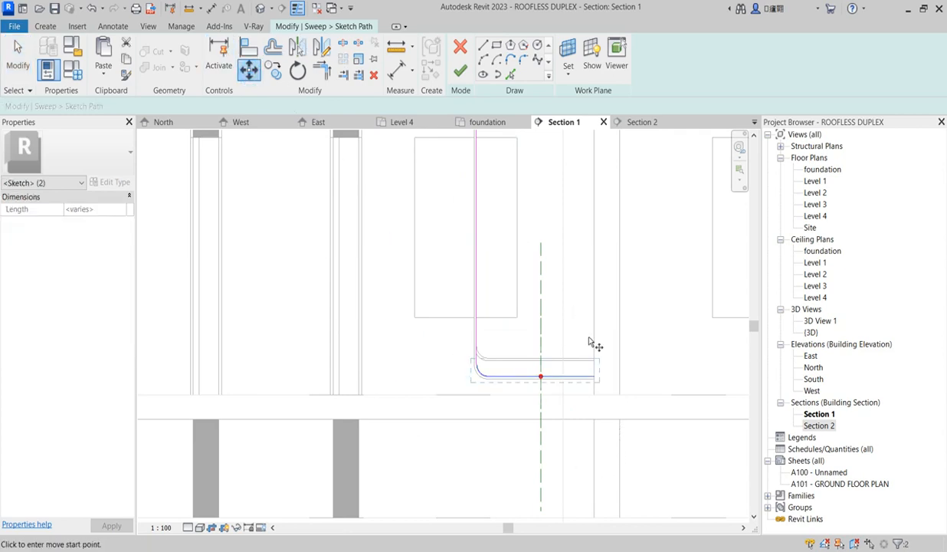
scroll(606, 395, "up", 2)
left_click(589, 393)
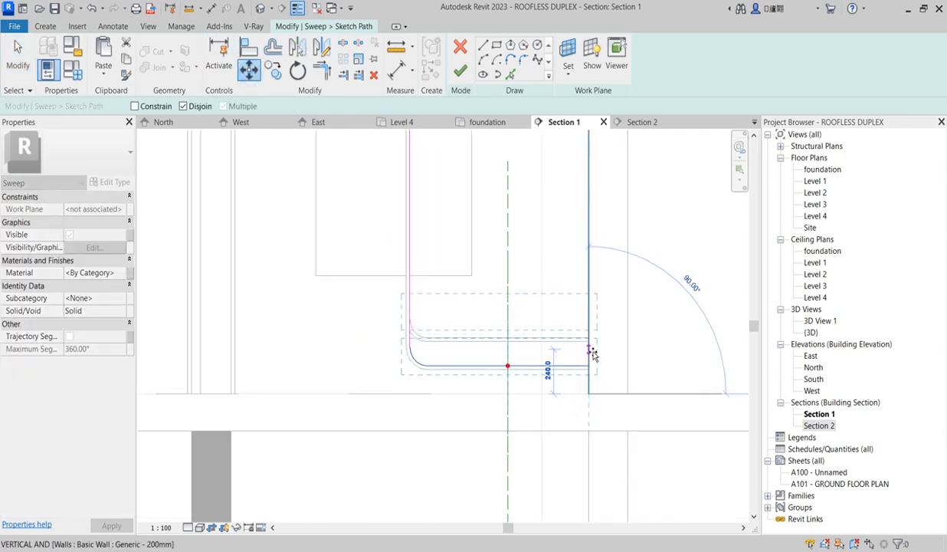
left_click(588, 338)
Step: Move the third tread path's upper horizontal line and corner arc down 300 mm
scroll(588, 370, "down", 1)
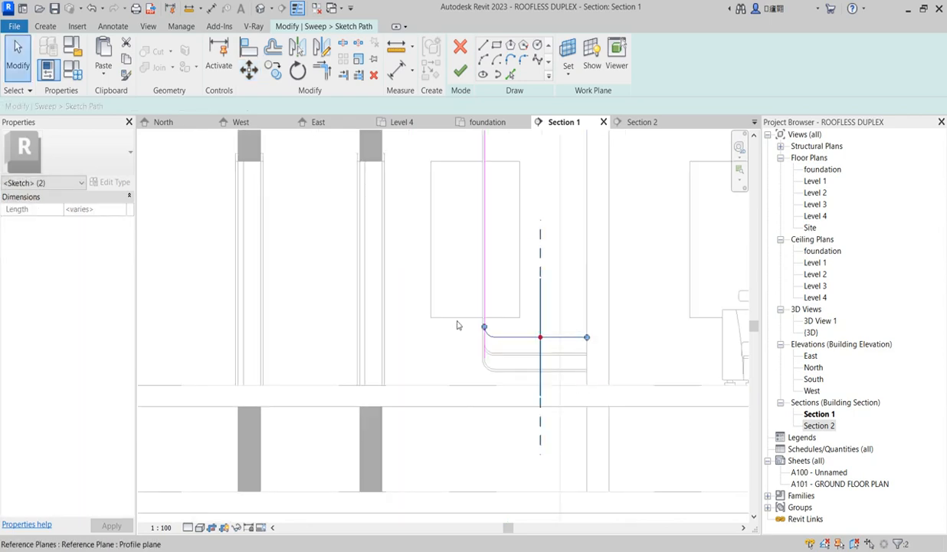
scroll(430, 277, "down", 2)
left_click_drag(384, 164, 465, 227)
left_click(250, 69)
scroll(413, 201, "up", 3)
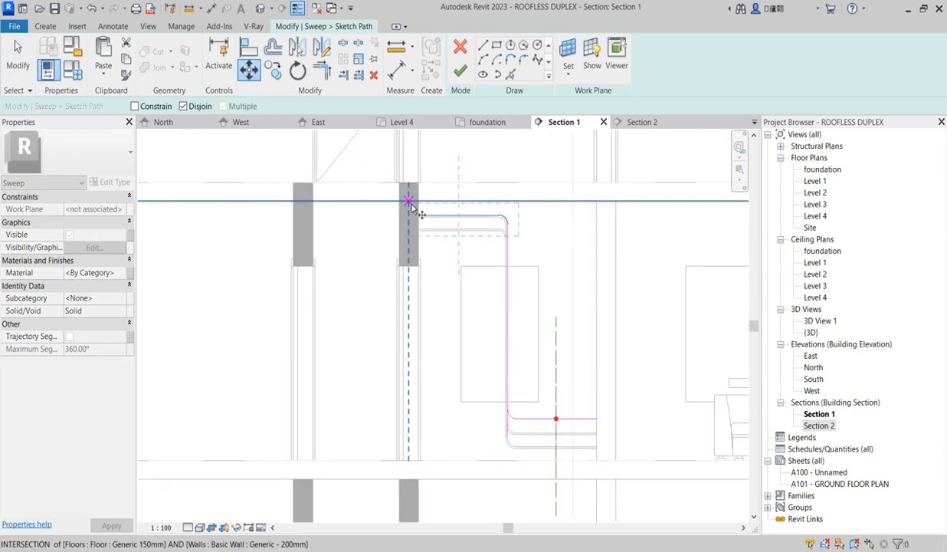
left_click(420, 201)
scroll(423, 231, "up", 3)
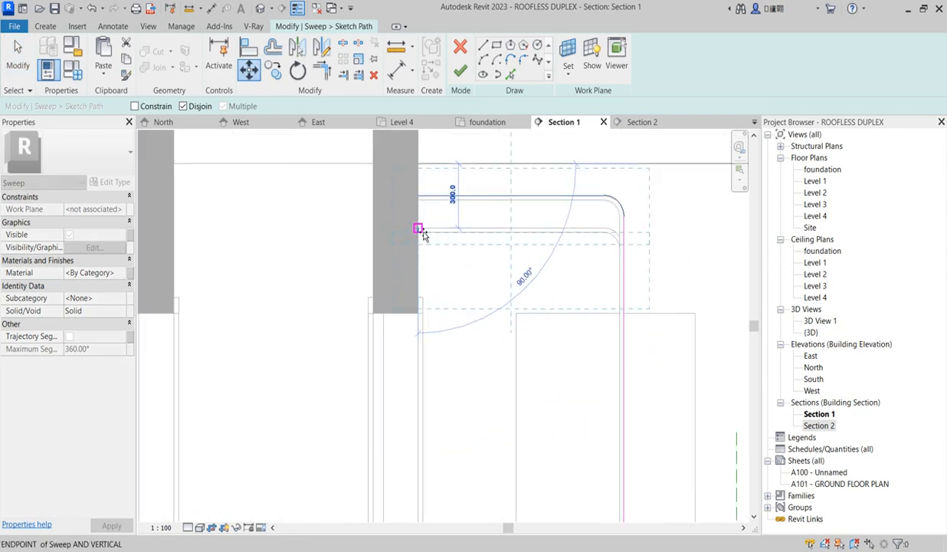
left_click(418, 229)
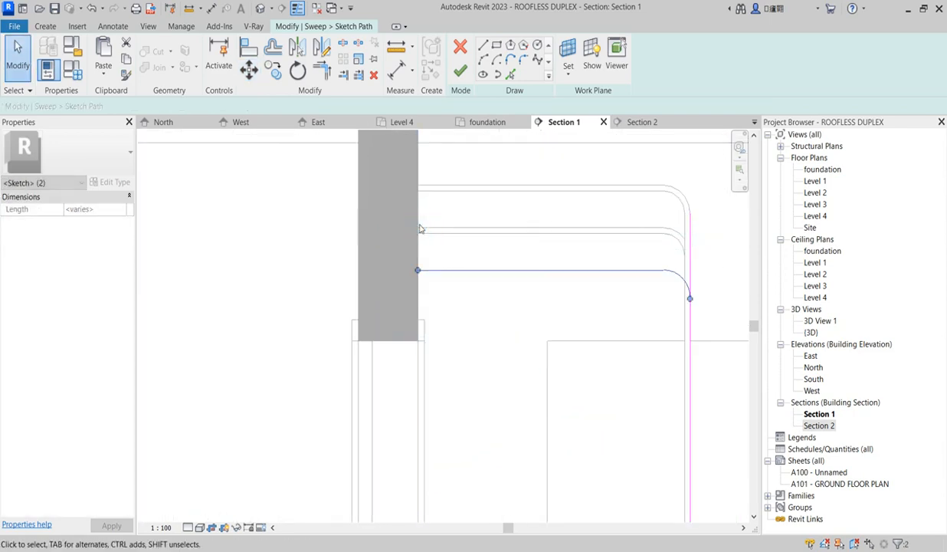
Step: Trim the third tread path's vertical line to both corner arcs and finish the sweep edit, returning to Section 2
scroll(418, 230, "down", 3)
left_click(323, 69)
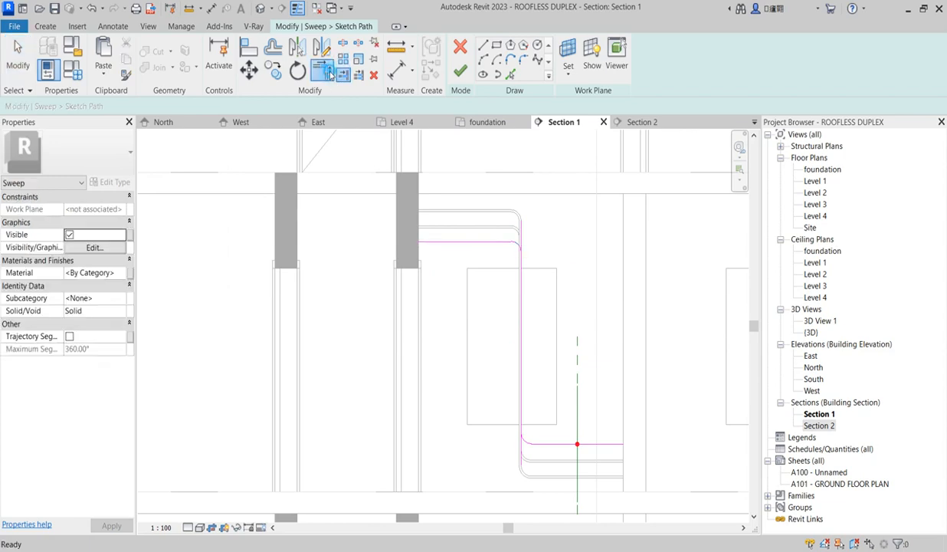
scroll(518, 256, "up", 2)
left_click(516, 239)
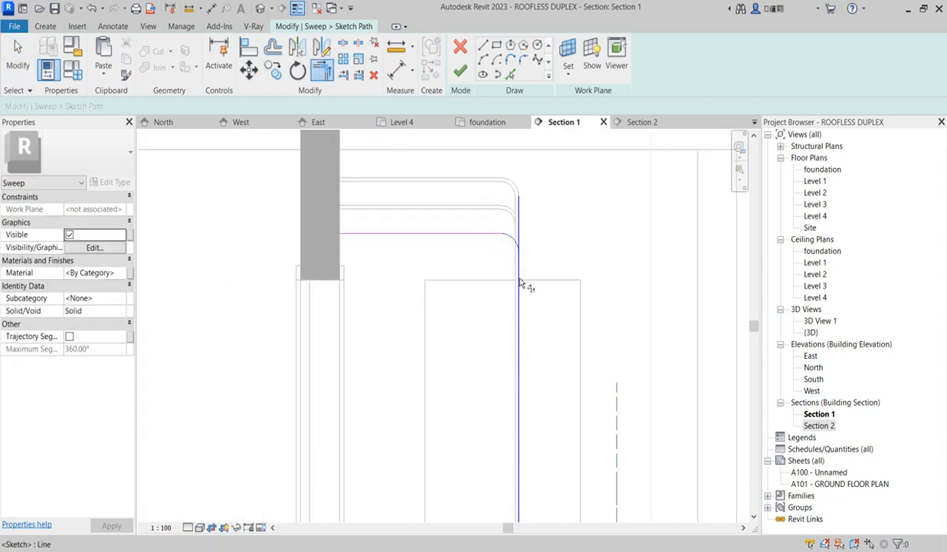
left_click(520, 278)
scroll(517, 282, "down", 3)
middle_click_drag(497, 283, 438, 191)
scroll(472, 325, "up", 3)
left_click(457, 268)
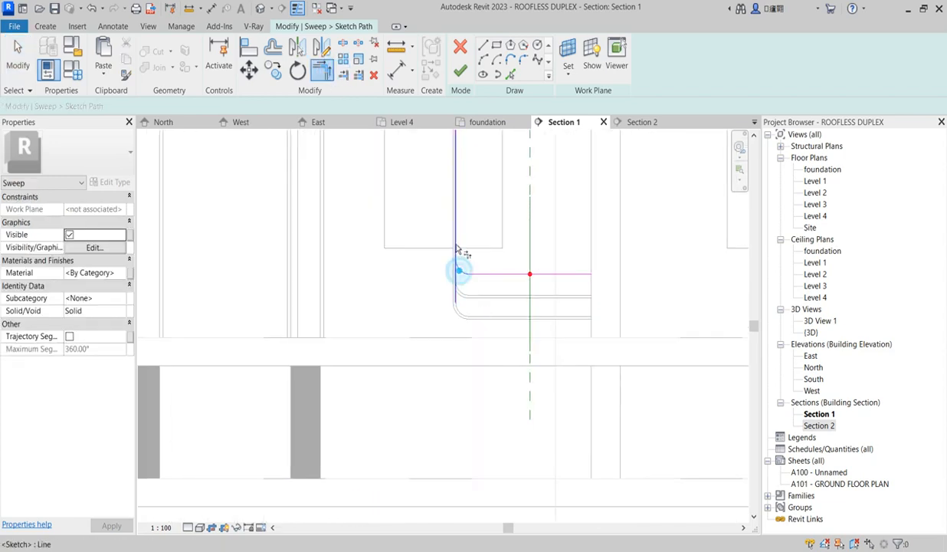
left_click(456, 243)
left_click(460, 71)
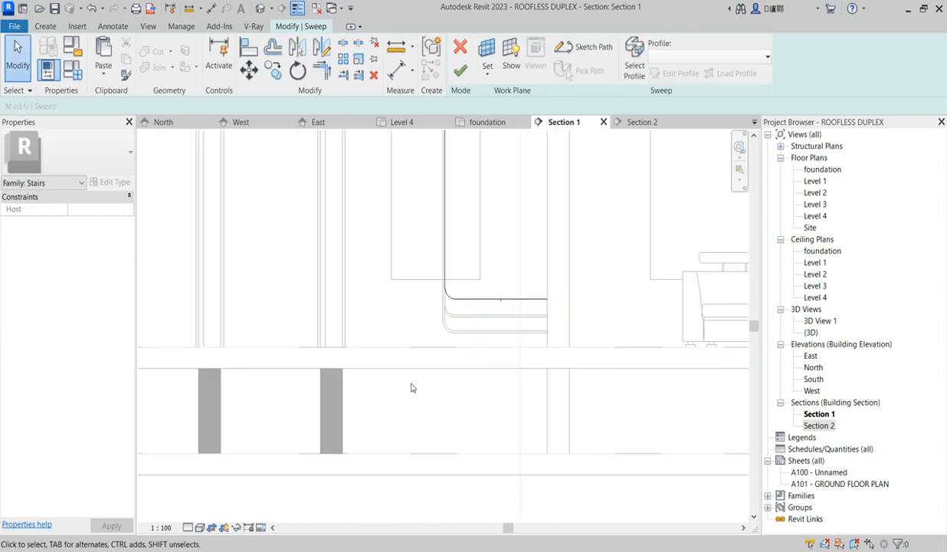
left_click(458, 70)
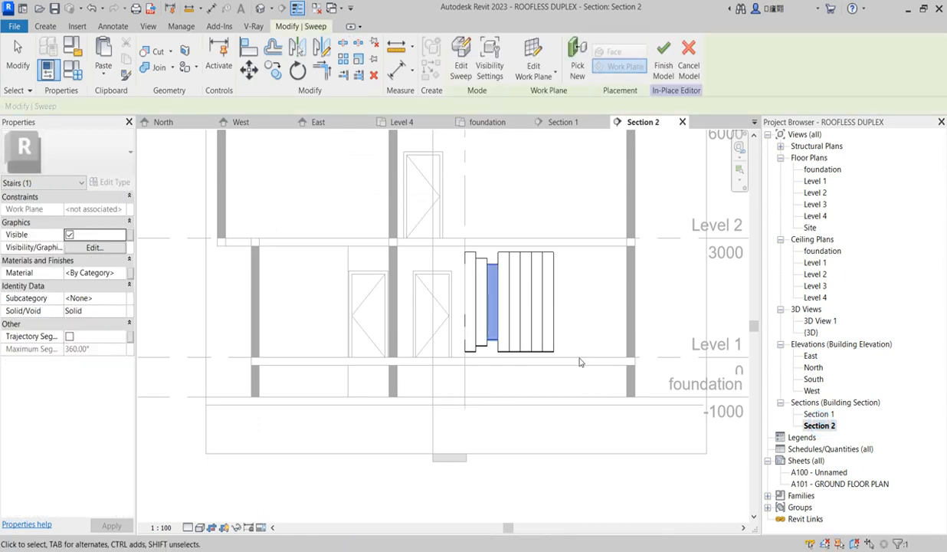
Step: Edit the fourth tread's sweep and open its path sketch in the Section 1 view
left_click(500, 356)
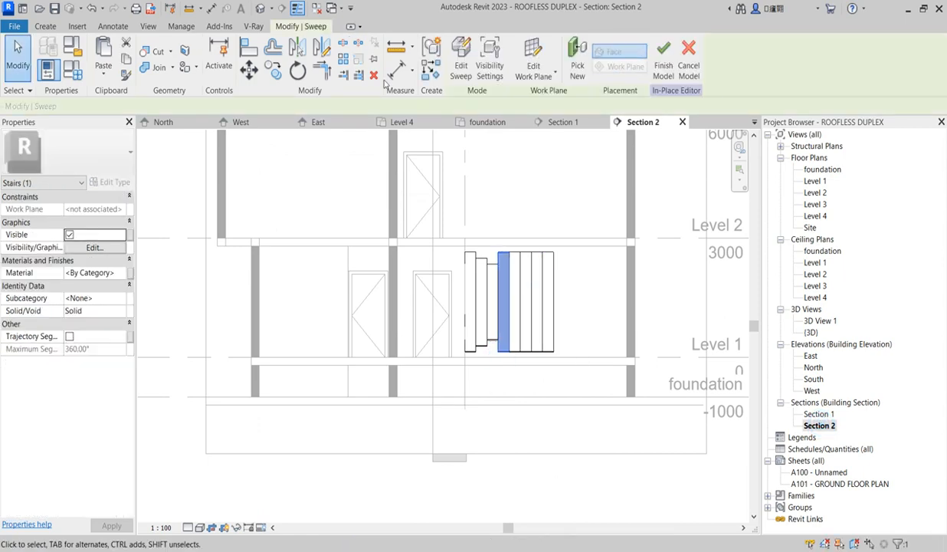
left_click(464, 69)
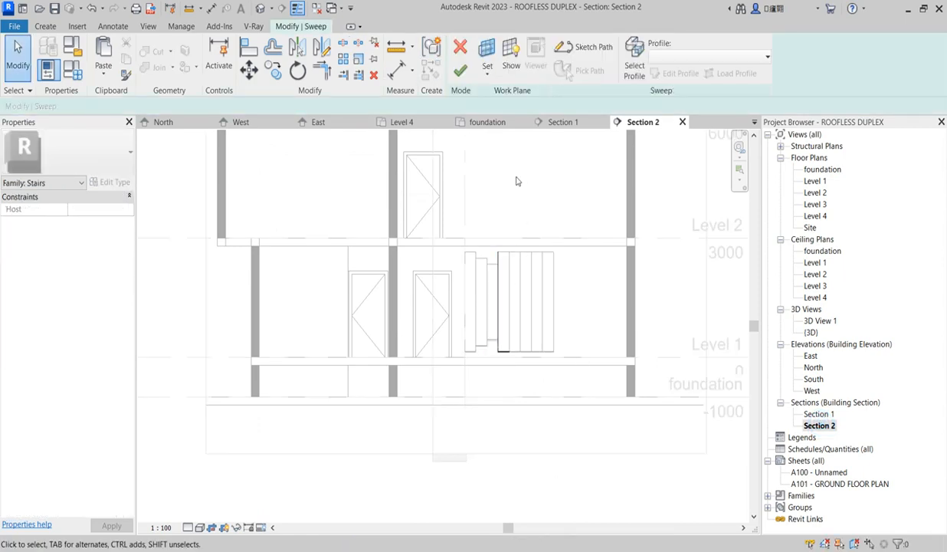
left_click(583, 47)
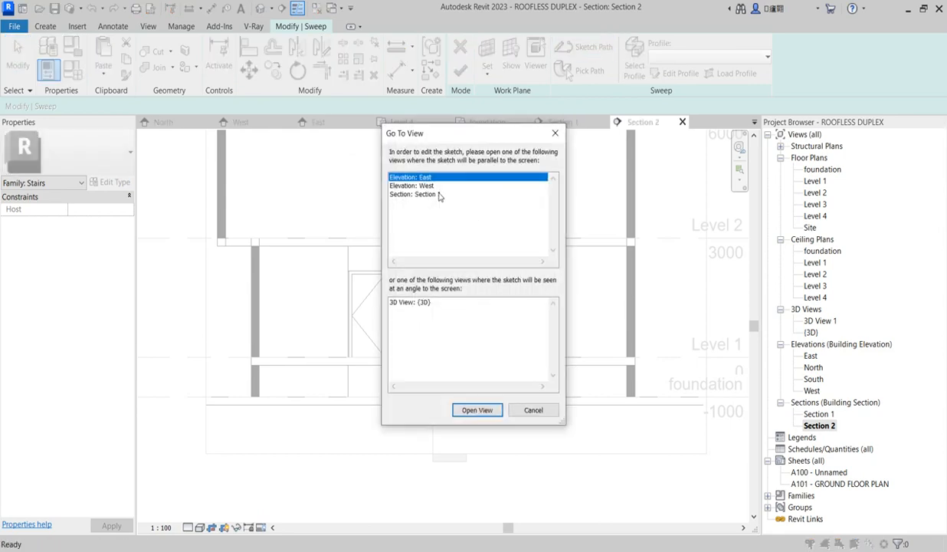
left_click(433, 195)
left_click(476, 409)
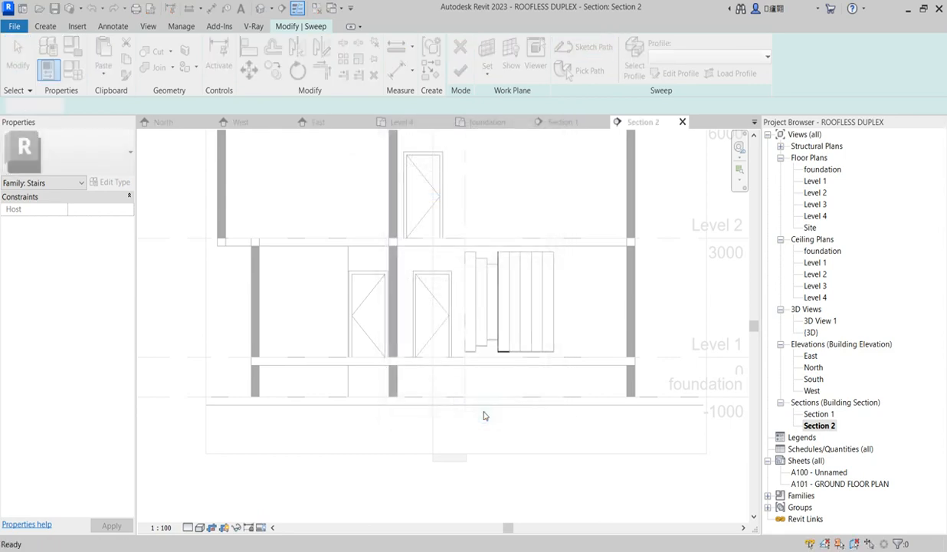
Step: Move the fourth tread path's lower line and corner arc up by the distance from the floor corner to the third tread's top edge
scroll(413, 359, "up", 1)
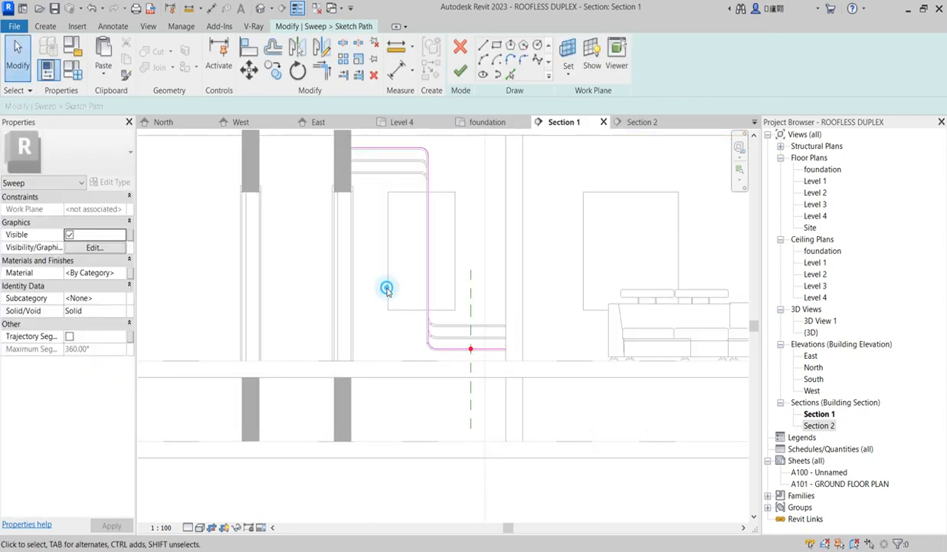
mouse_move(386, 288)
left_mouse_down()
mouse_move(532, 389)
mouse_move(534, 413)
left_mouse_up()
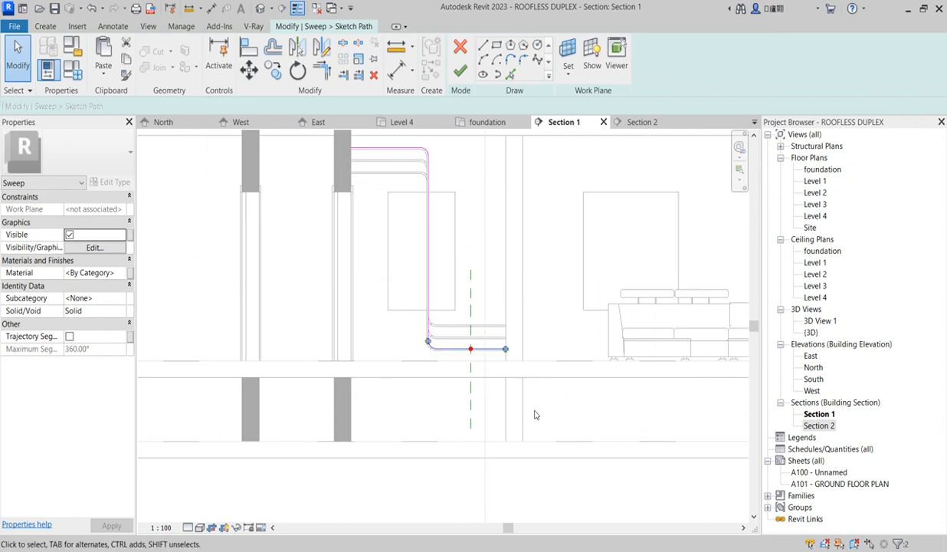
left_click(248, 70)
scroll(512, 351, "up", 2)
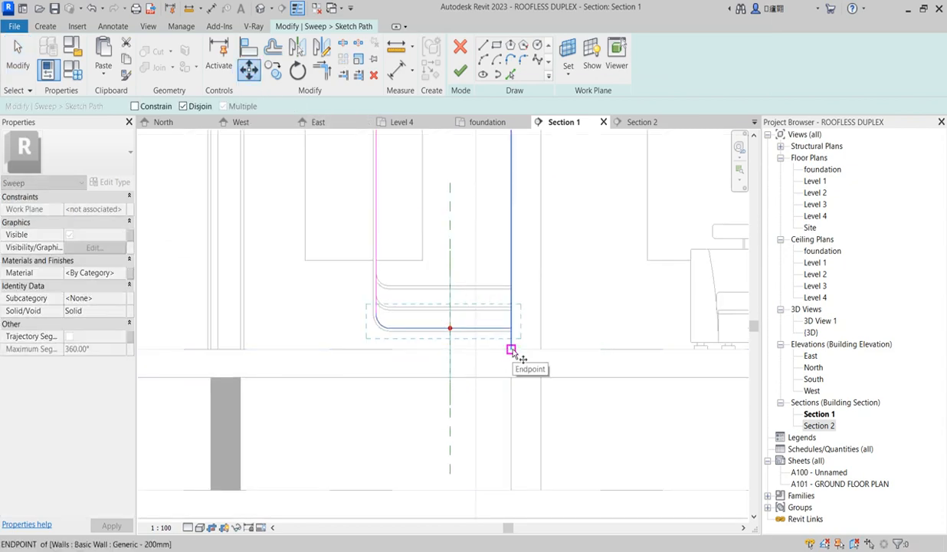
left_click(511, 349)
scroll(512, 303, "up", 1)
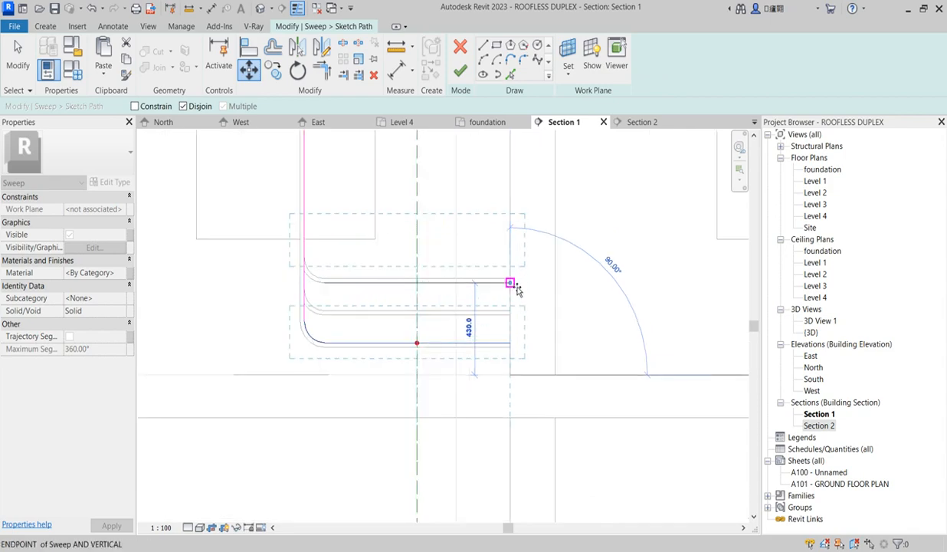
left_click(511, 280)
Step: Move the fourth tread path's upper line and corner arc down by the distance from the slab underside to the third tread's upper edge
scroll(434, 273, "down", 3)
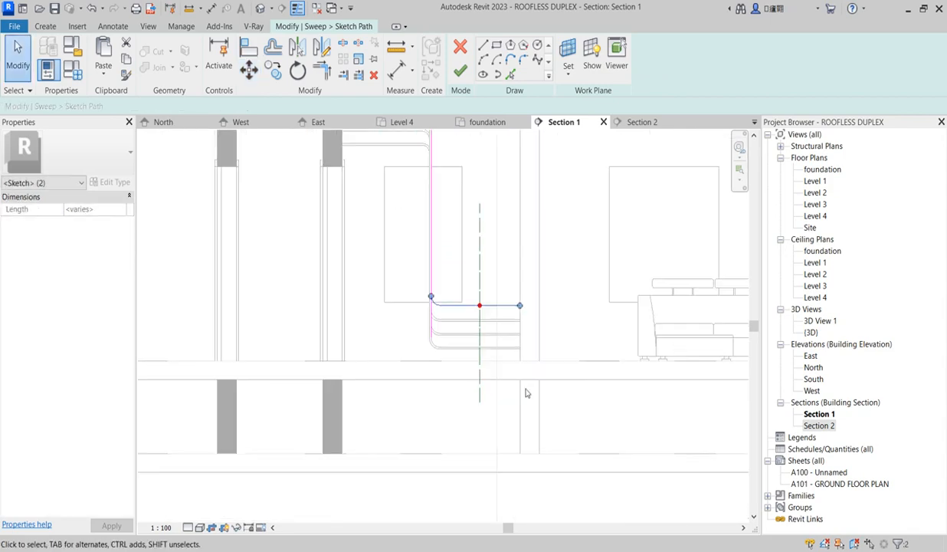
mouse_move(393, 242)
left_mouse_down()
mouse_move(443, 251)
mouse_move(503, 294)
left_mouse_up()
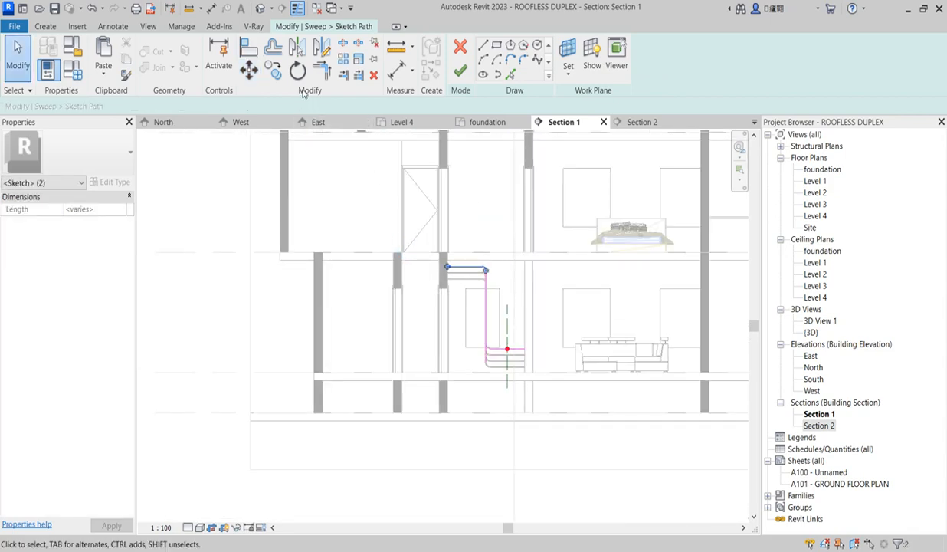
left_click(250, 70)
scroll(445, 268, "up", 3)
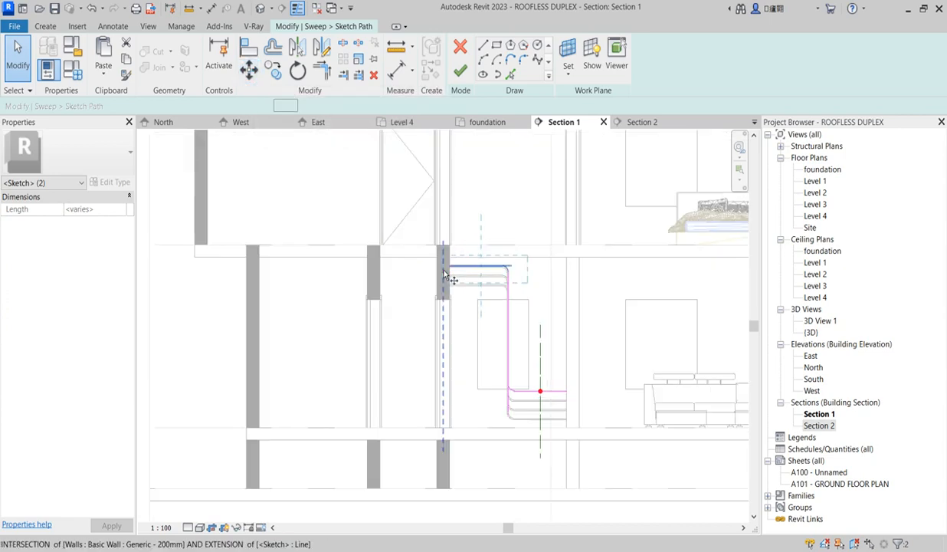
left_click(451, 254)
scroll(452, 291, "up", 4)
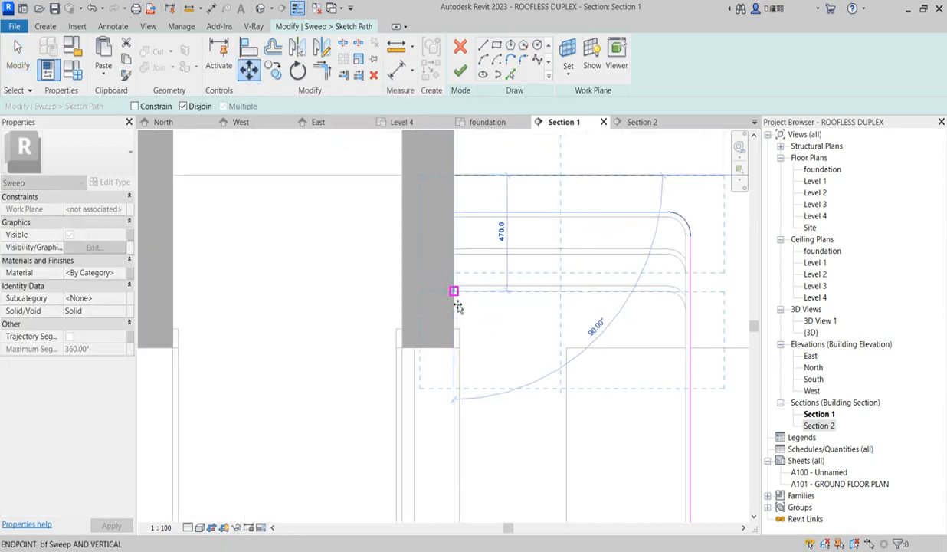
left_click(455, 282)
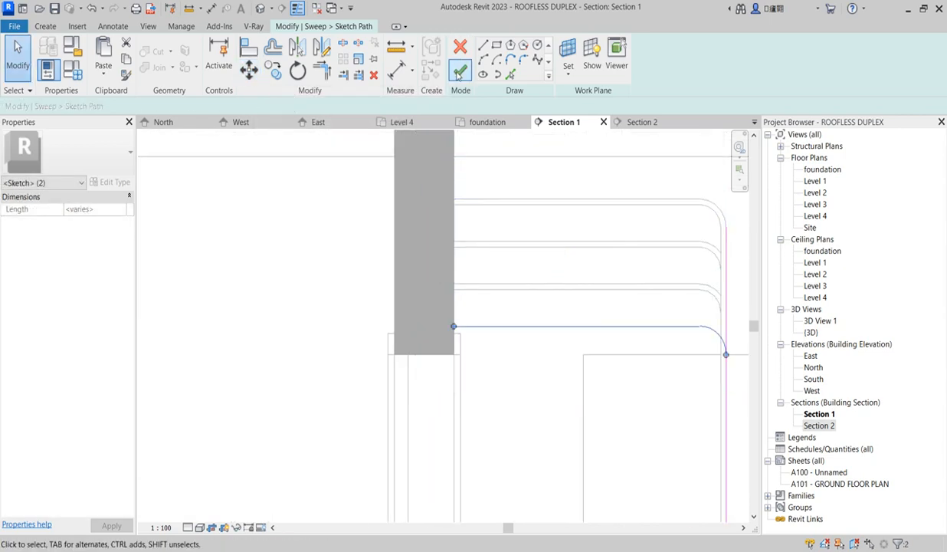
Step: Trim the fourth tread path's vertical line to its upper and lower corner arcs and finish the sweep edit
scroll(363, 174, "down", 3)
left_click(318, 71)
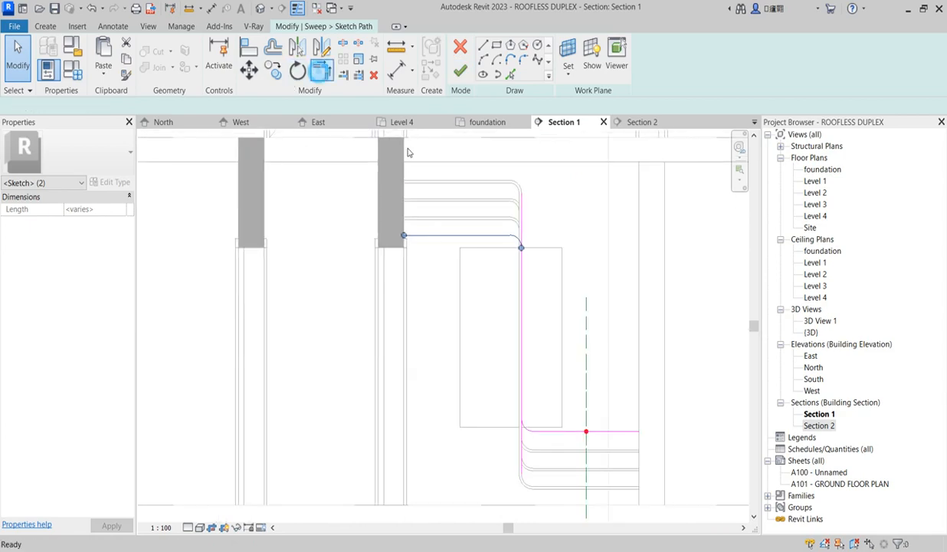
left_click(516, 240)
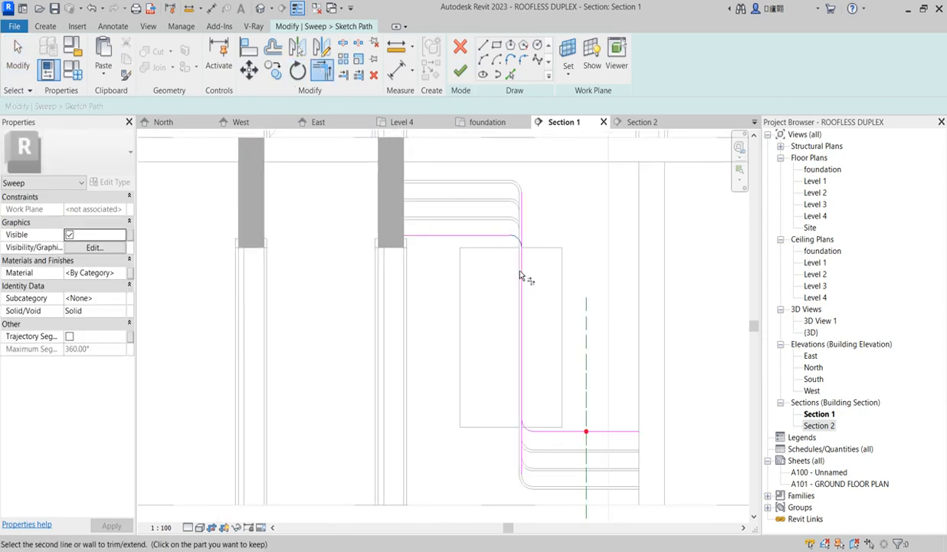
left_click(517, 276)
scroll(517, 241, "up", 2)
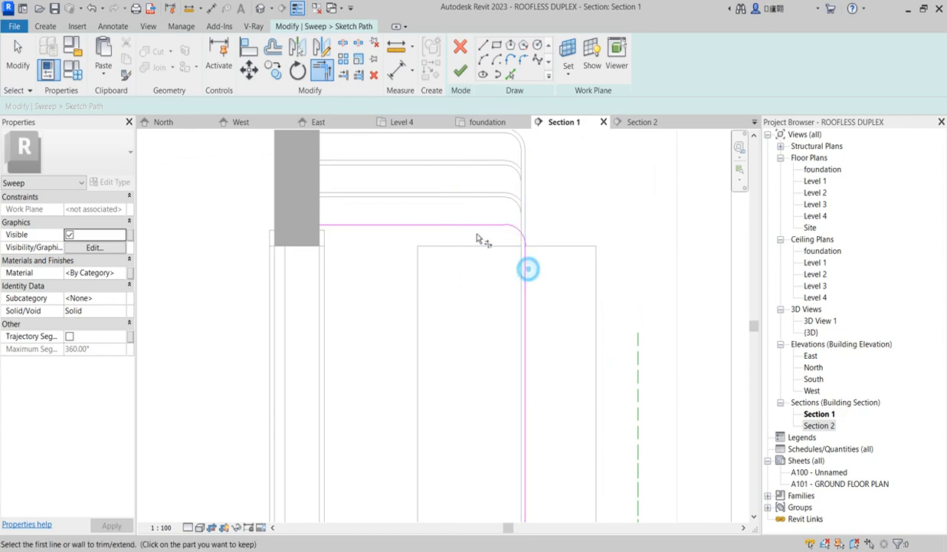
scroll(483, 239, "down", 3)
left_click(490, 353)
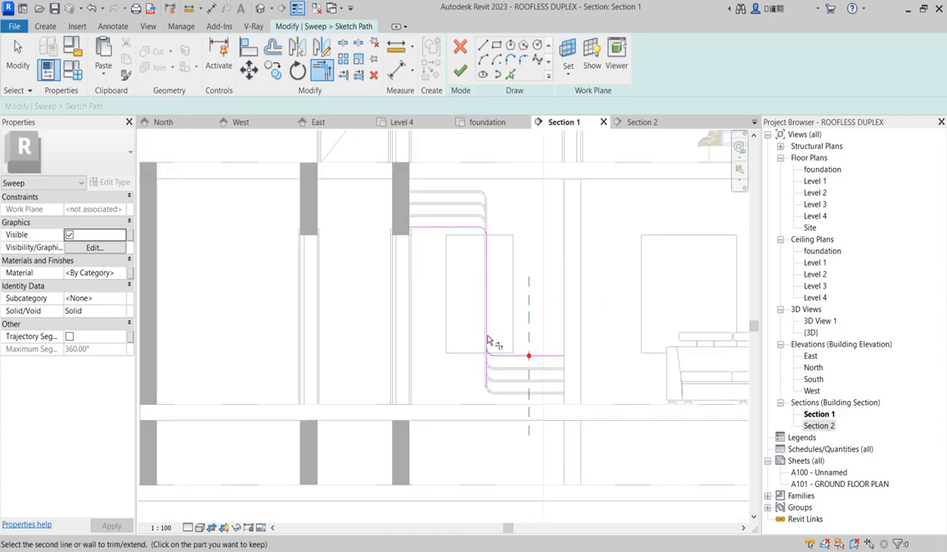
left_click(489, 337)
scroll(490, 337, "up", 2)
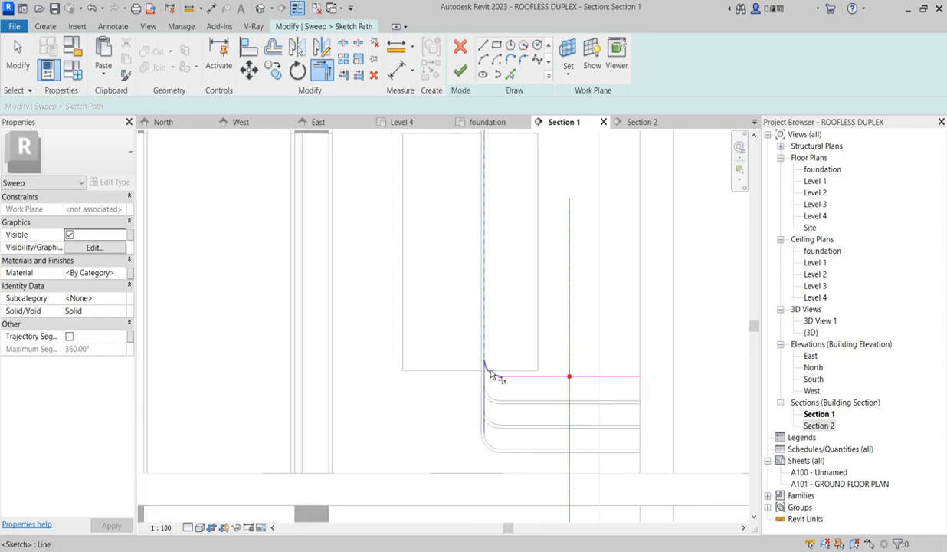
scroll(452, 316, "down", 2)
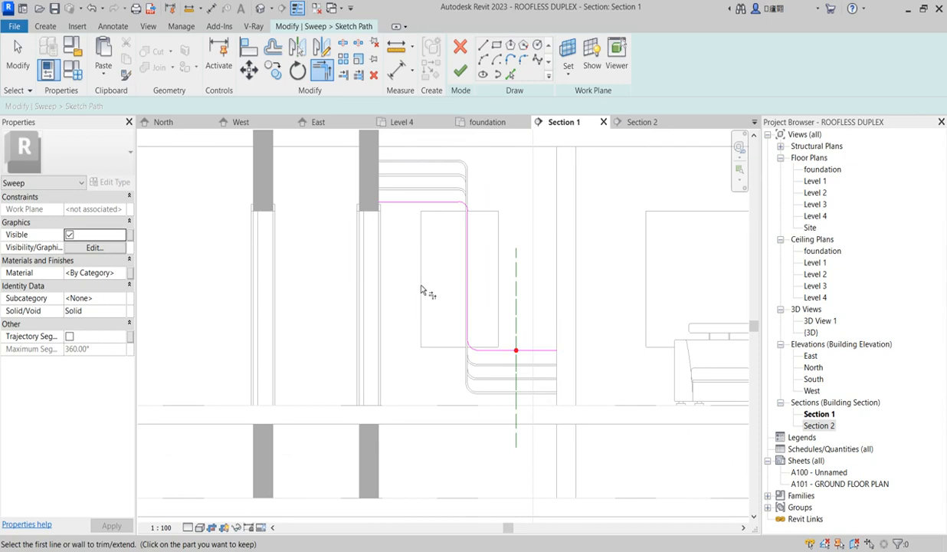
left_click(461, 71)
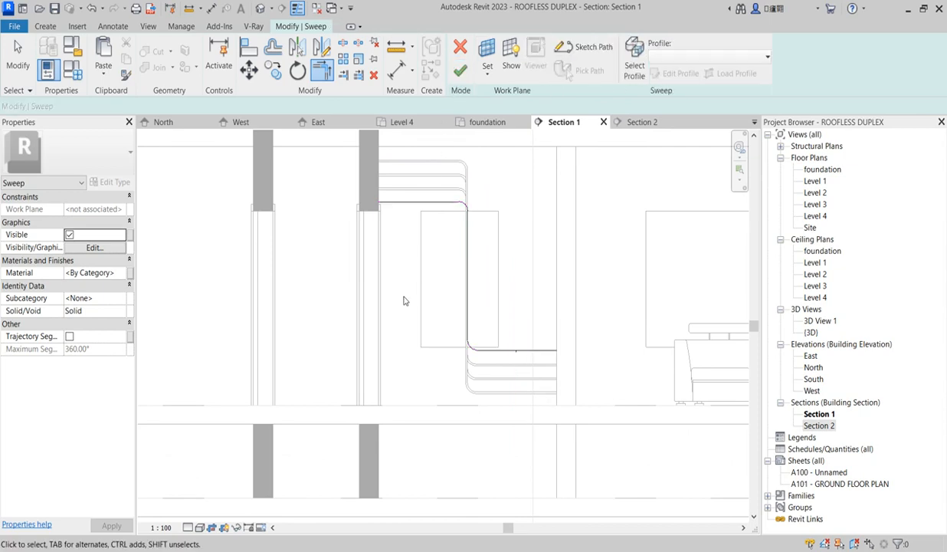
left_click(458, 72)
Step: From Section 2, edit the fifth tread's sweep and open its path sketch in the Section 1 view
double_click(810, 425)
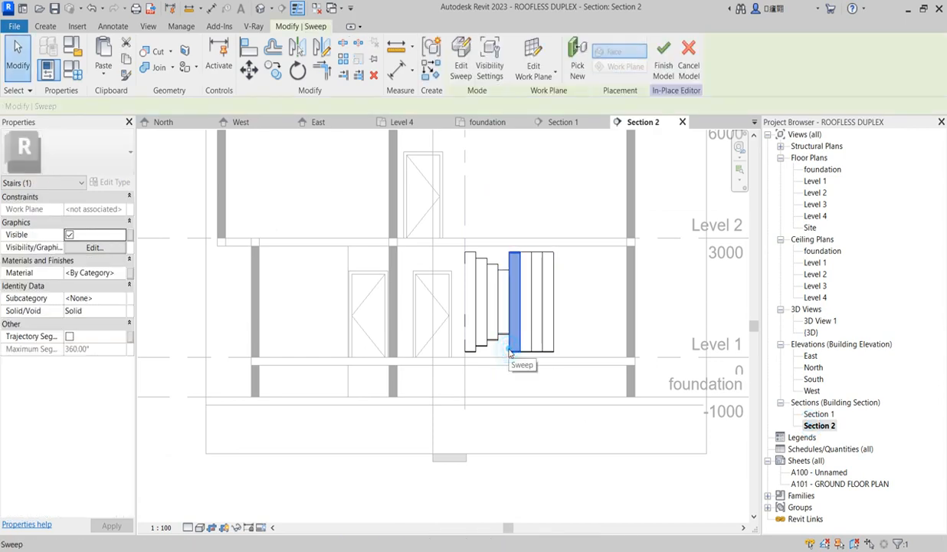
left_click(460, 58)
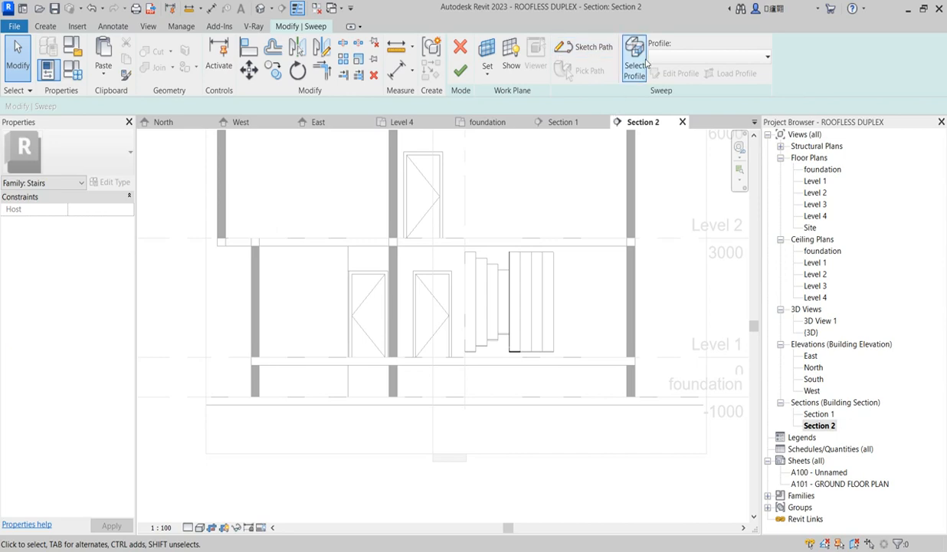
left_click(594, 48)
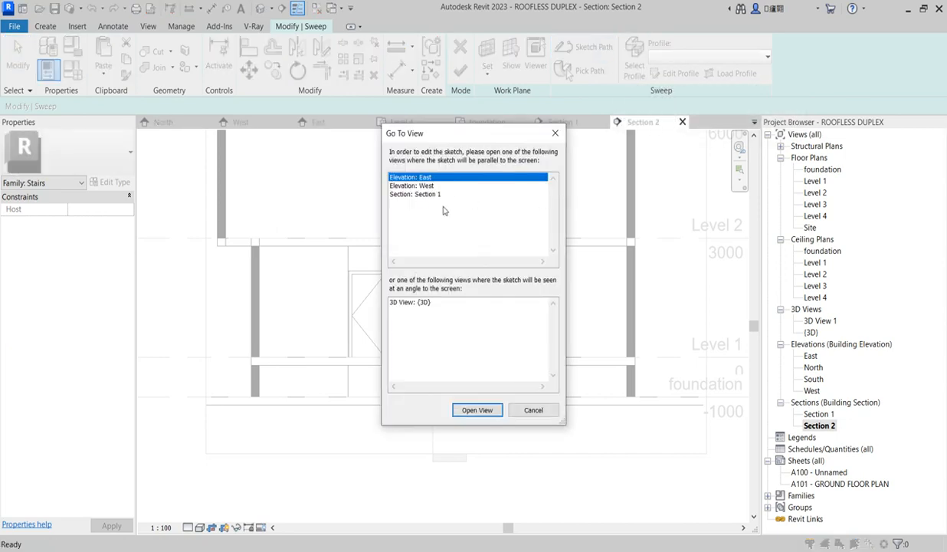
left_click(430, 186)
left_click(437, 194)
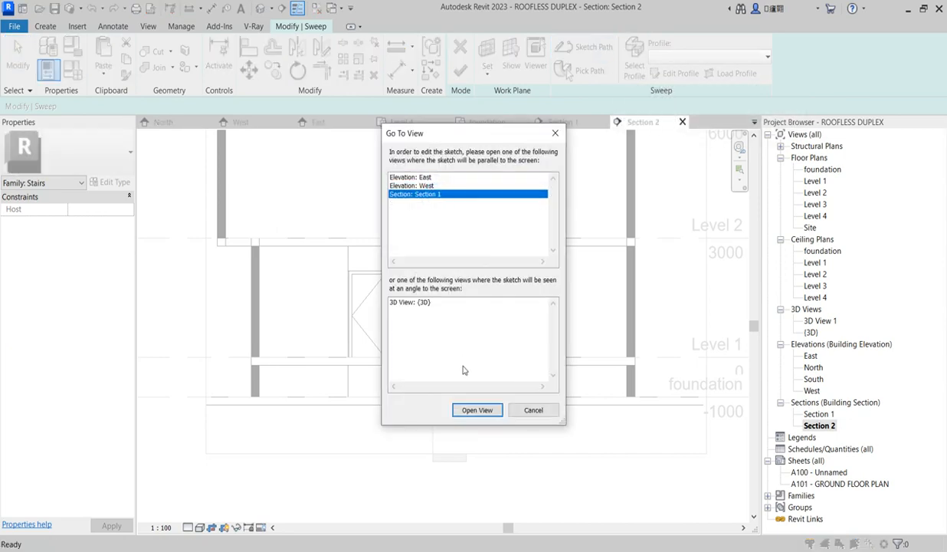
left_click(478, 410)
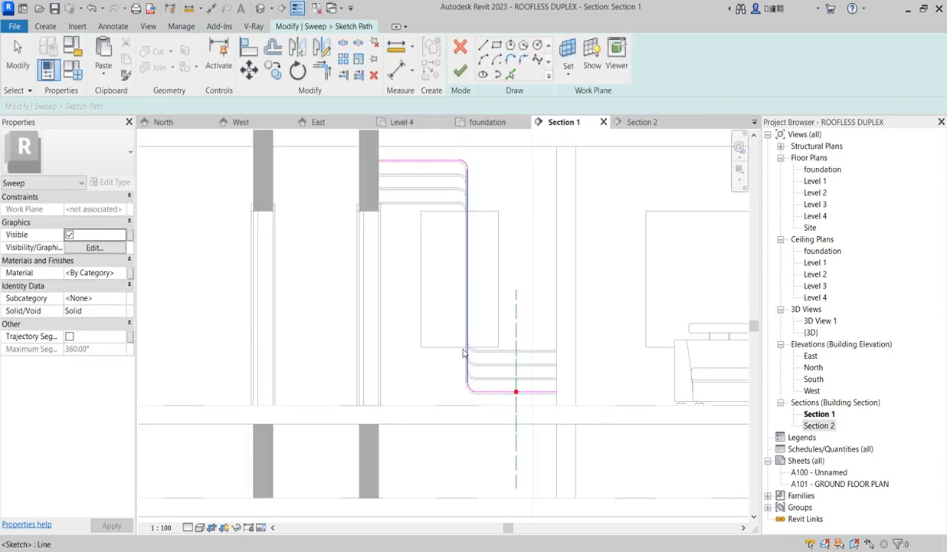
Step: Move the fifth tread path's lower line and corner arc up by the distance from the floor corner to the fourth tread's top edge
left_click_drag(399, 331, 570, 421)
left_click(249, 69)
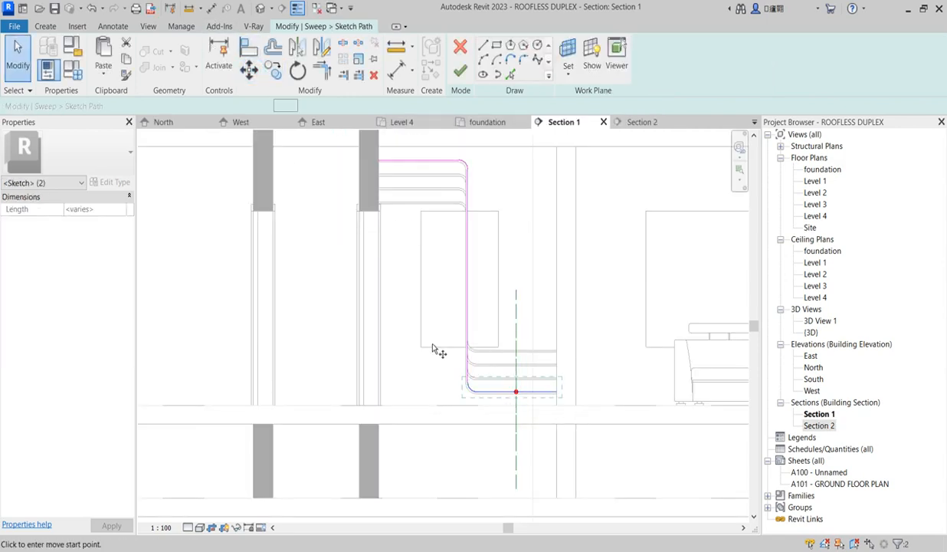
scroll(468, 385, "up", 2)
left_click(613, 393)
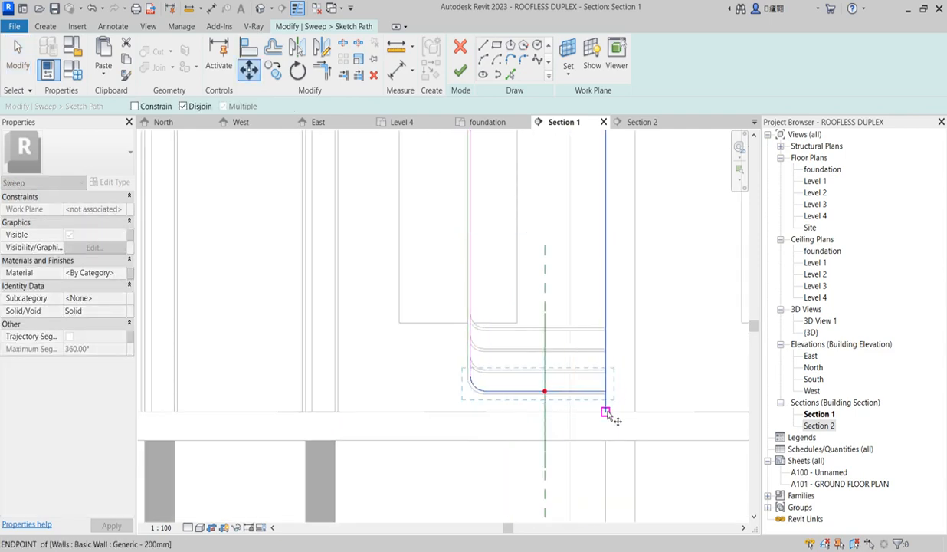
left_click(611, 327)
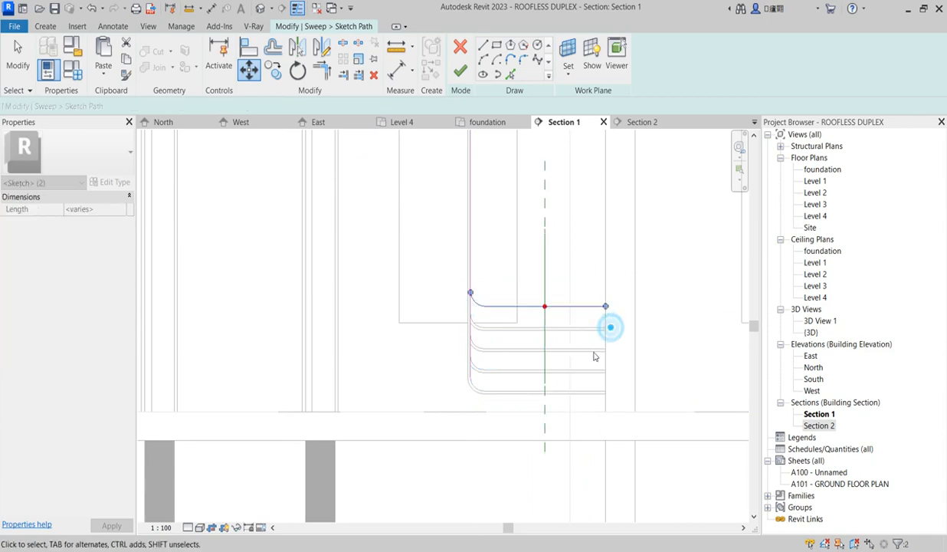
Step: Move the fifth tread path's upper line and corner arc down by the distance from the slab underside to the fourth tread's upper edge
scroll(520, 418, "down", 3)
left_click_drag(408, 211, 534, 251)
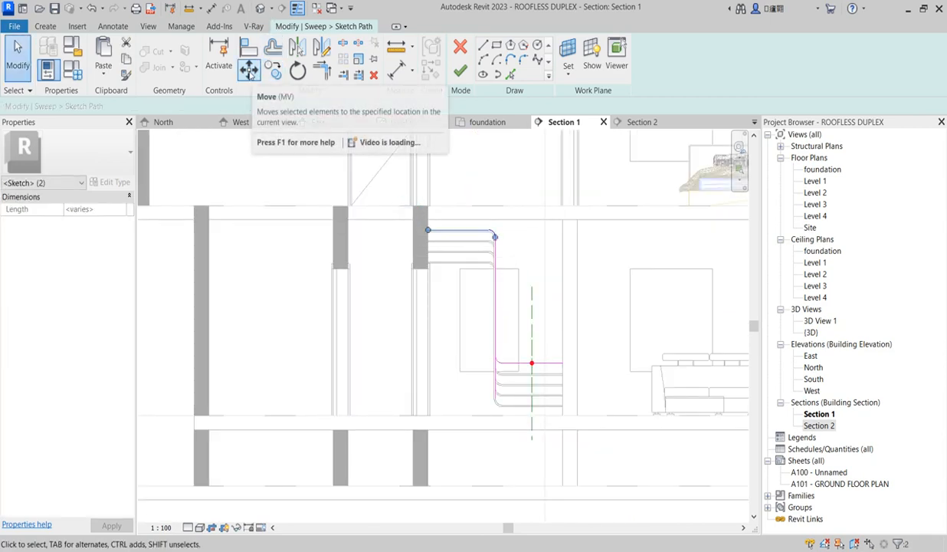
left_click(249, 70)
scroll(430, 219, "up", 3)
left_click(432, 228)
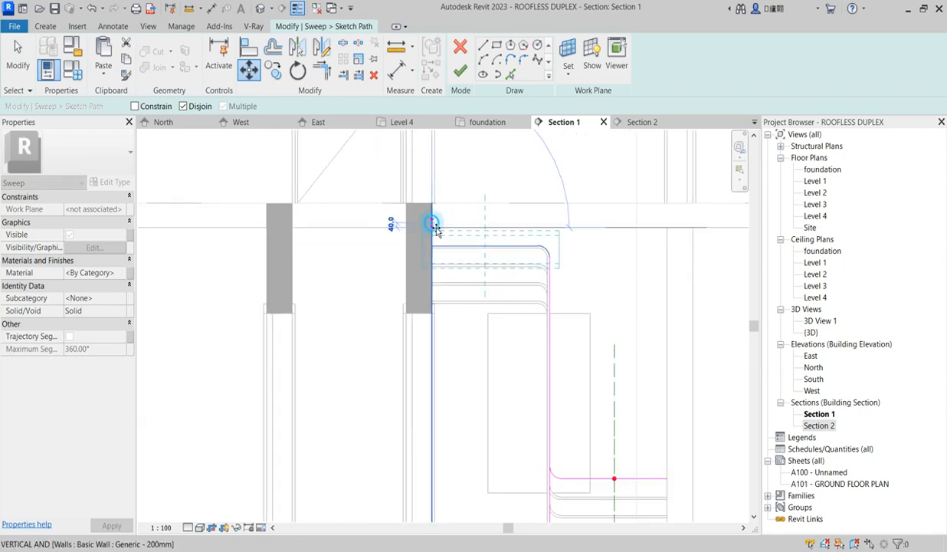
left_click(433, 301)
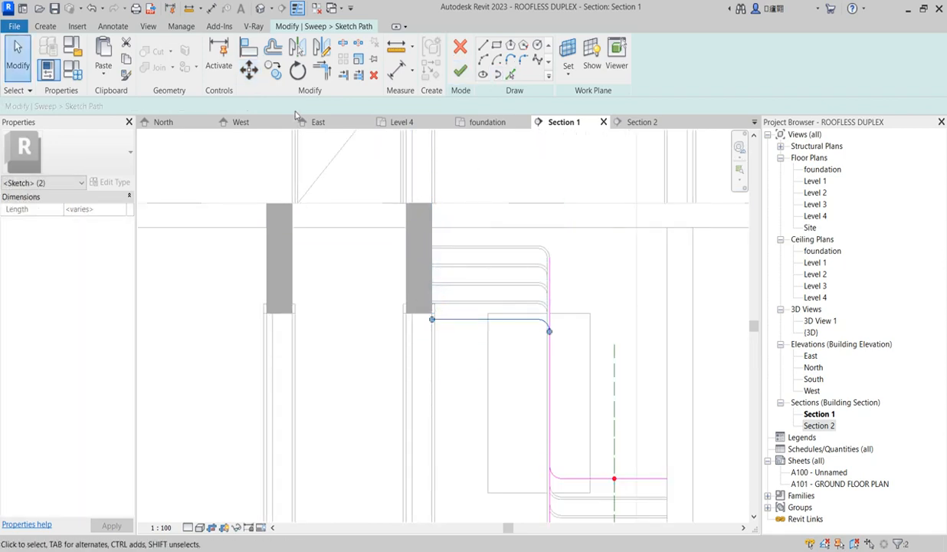
Step: Trim the fifth tread path's vertical line to both corner arcs and finish the sweep edit
left_click(325, 73)
left_click(551, 328)
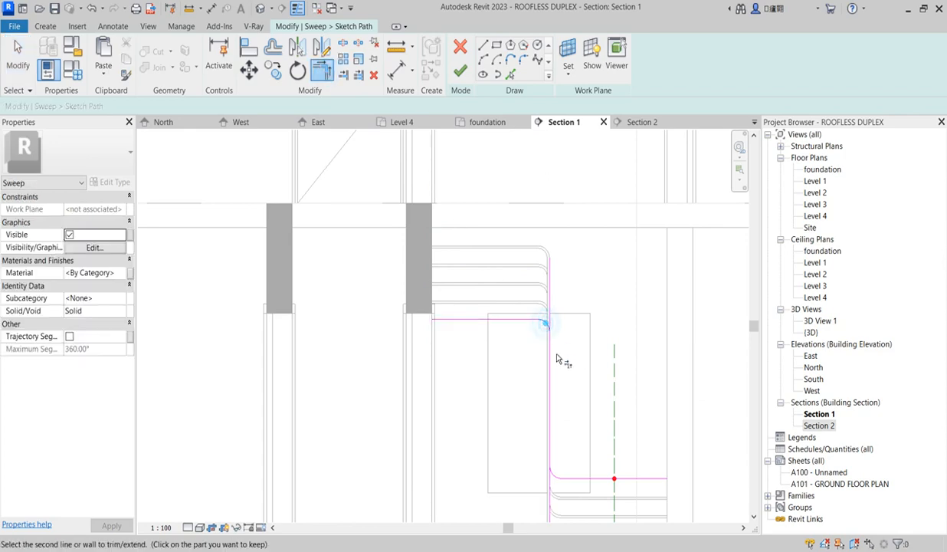
scroll(551, 351, "down", 2)
scroll(544, 422, "up", 2)
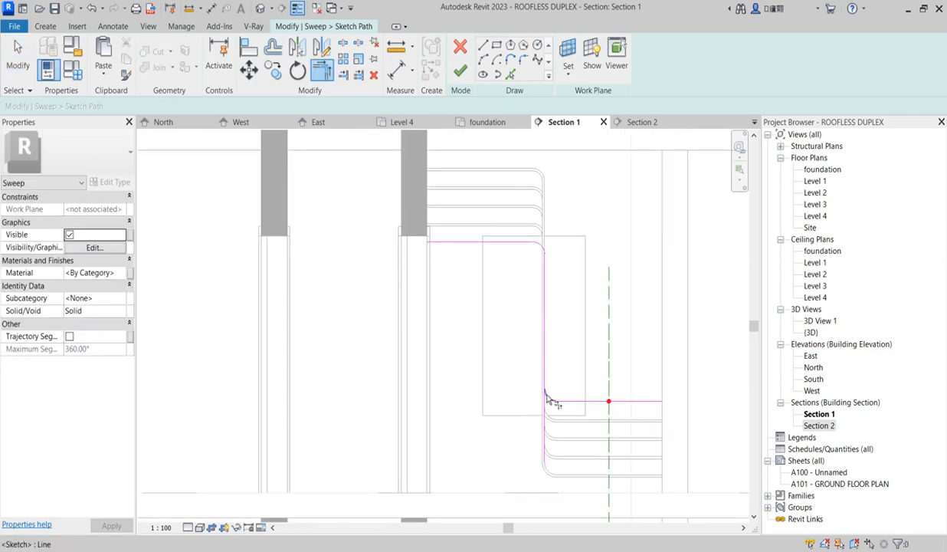
left_click(547, 378)
scroll(541, 373, "down", 2)
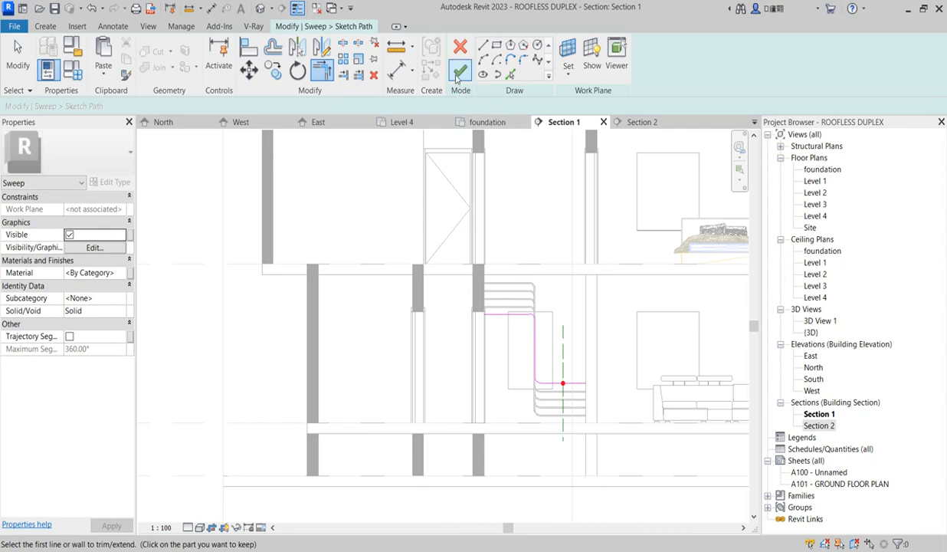
left_click(458, 72)
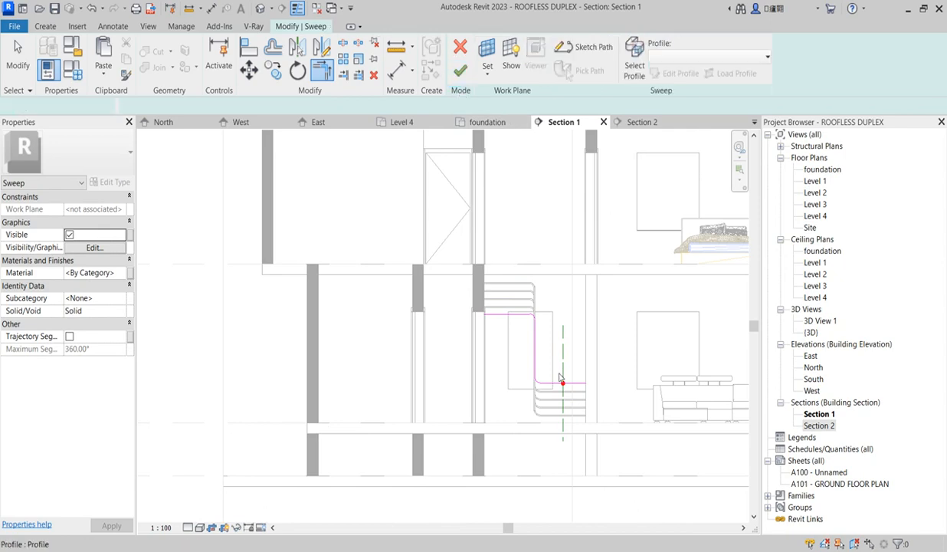
left_click(459, 70)
Step: From Section 2, edit the sixth tread's sweep and open its path sketch in the Section 1 view
double_click(817, 425)
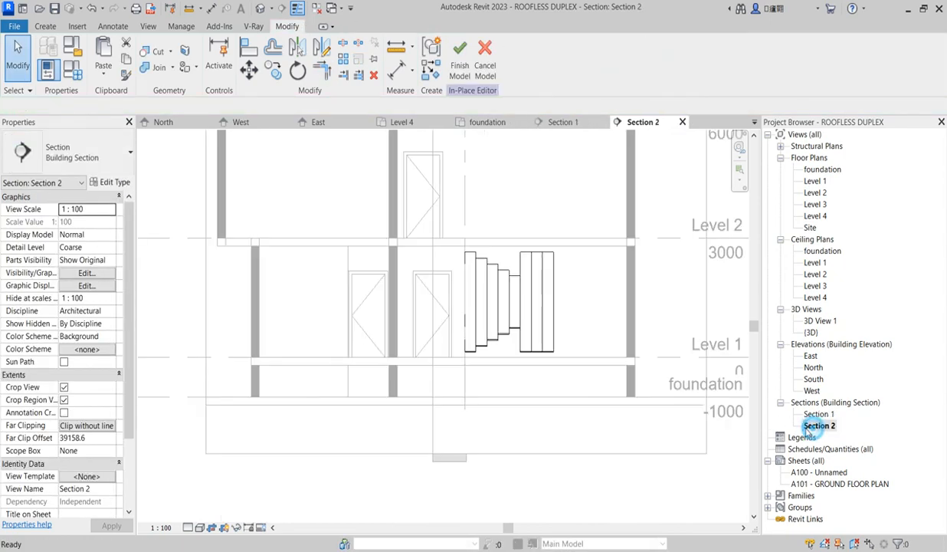
left_click(504, 351)
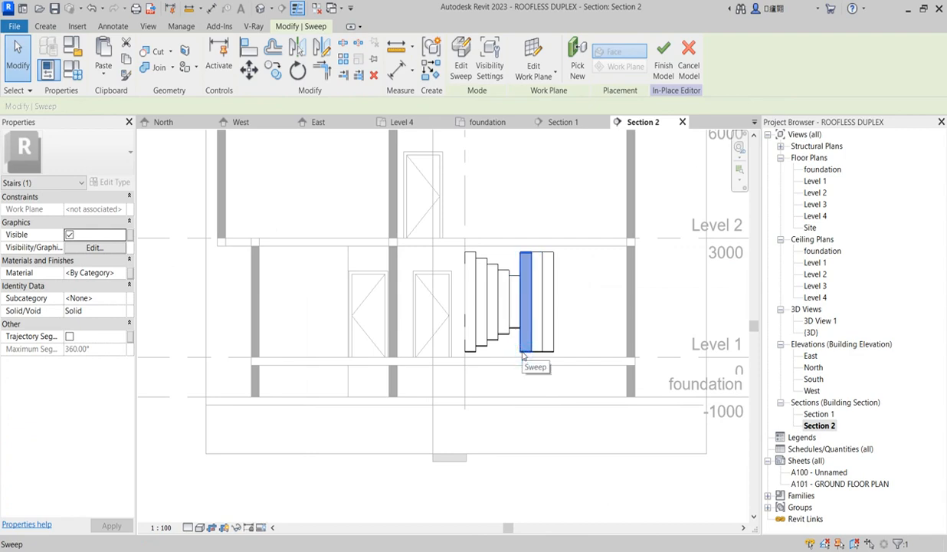
left_click(460, 67)
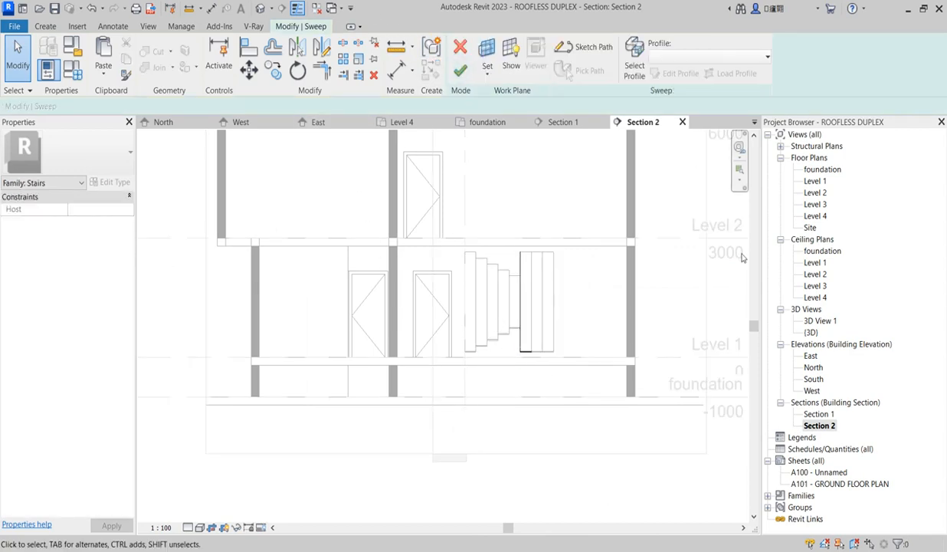
double_click(818, 414)
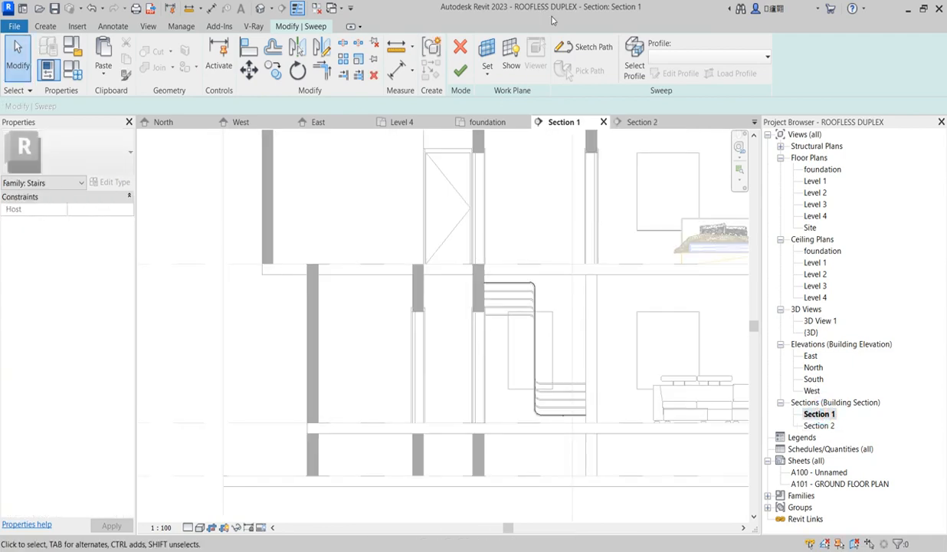
left_click(586, 47)
Step: Move the sixth tread path's upper line and corner arc down 750 mm, from the slab underside to the fifth tread's upper edge
left_click_drag(418, 231, 546, 320)
left_click(248, 69)
scroll(491, 277, "up", 3)
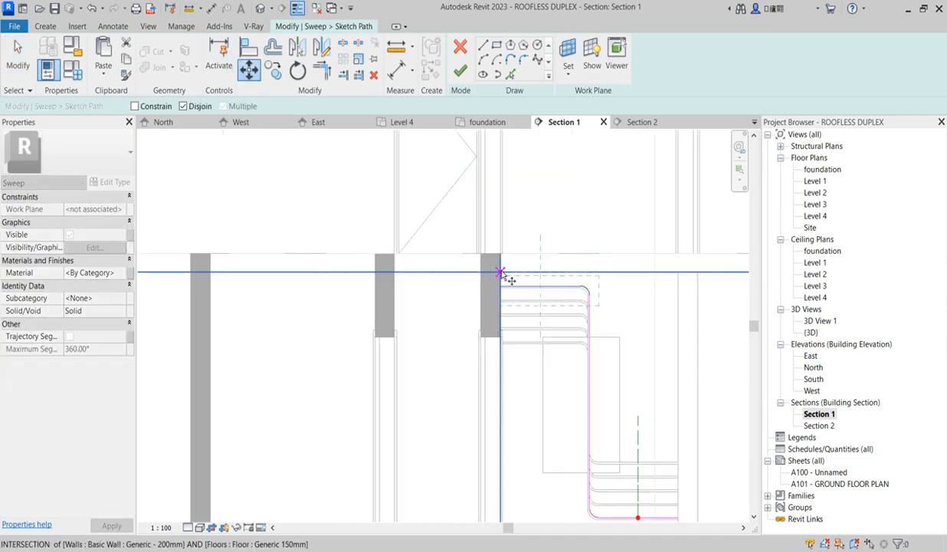
left_click(499, 272)
scroll(503, 363, "up", 3)
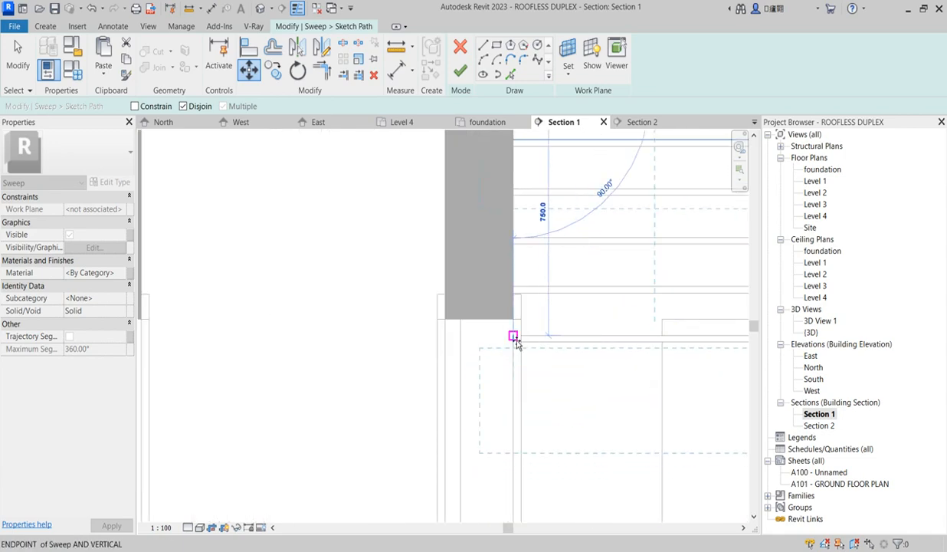
scroll(516, 338, "up", 2)
left_click(512, 335)
Step: Move the sixth tread path's lower line and corner arc up 750 mm, from the floor corner to the fifth tread's top edge
scroll(462, 334, "down", 8)
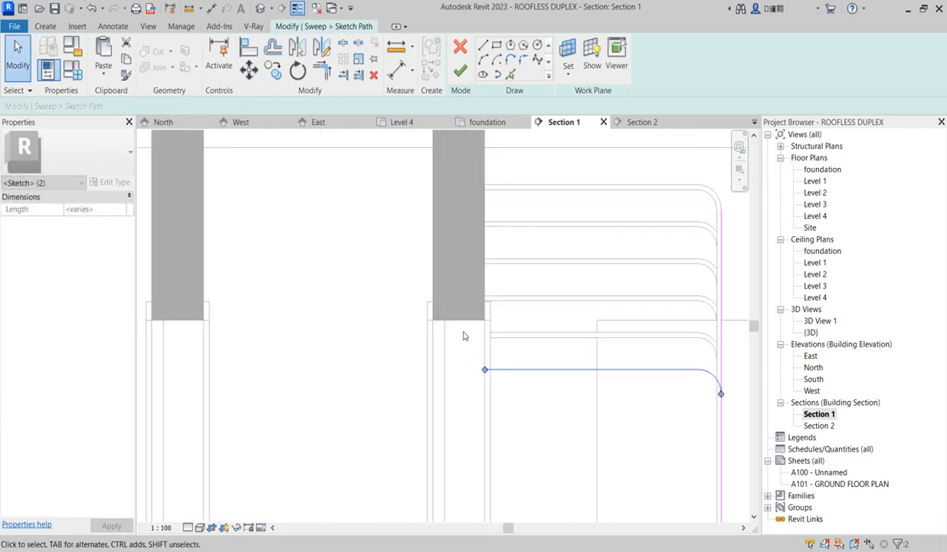
left_click_drag(440, 356, 525, 422)
left_click(249, 70)
scroll(499, 382, "up", 4)
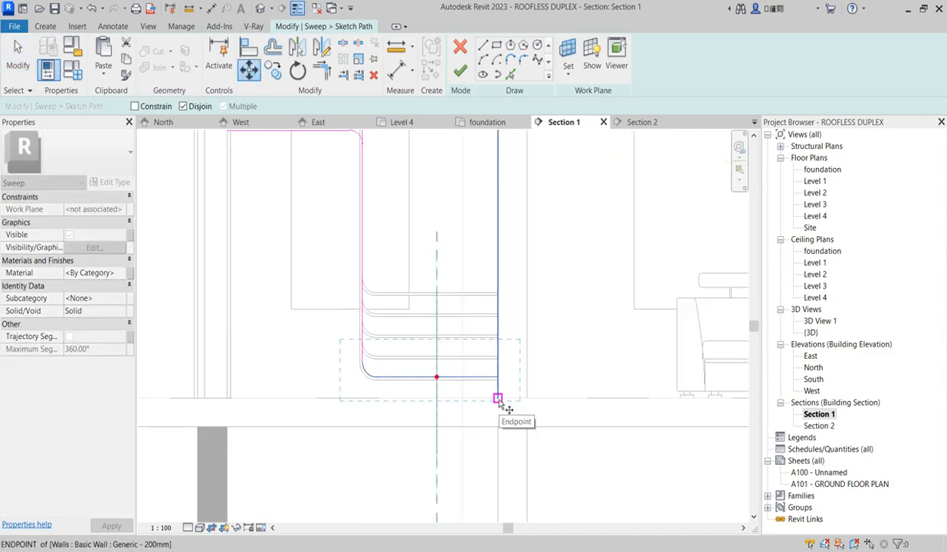
left_click(498, 399)
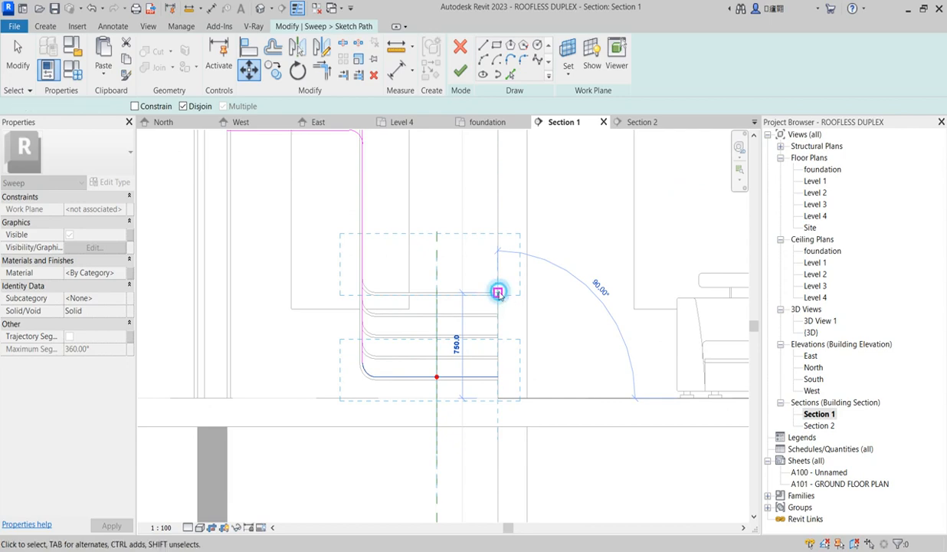
left_click(498, 293)
Step: Trim the sixth tread path's vertical line to both corner arcs and finish the sweep edit
left_click(458, 71)
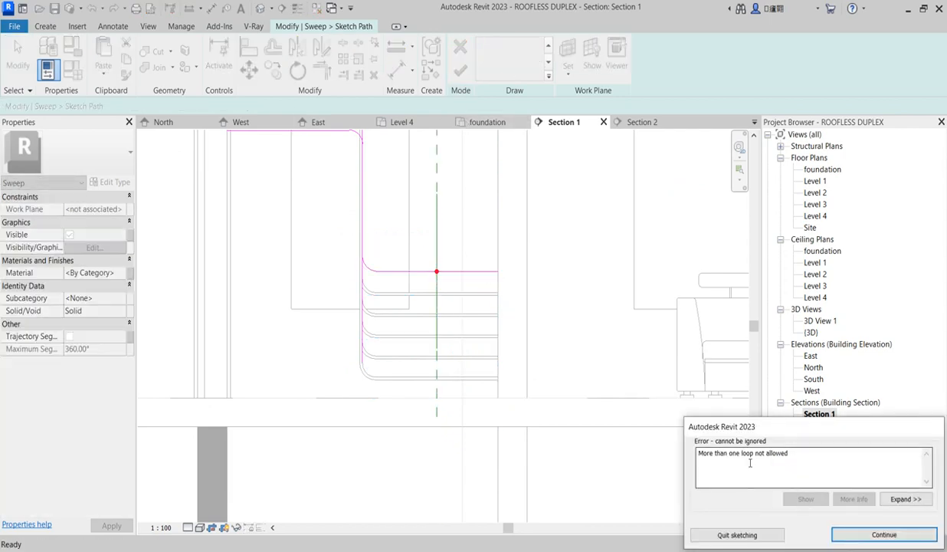
left_click(846, 534)
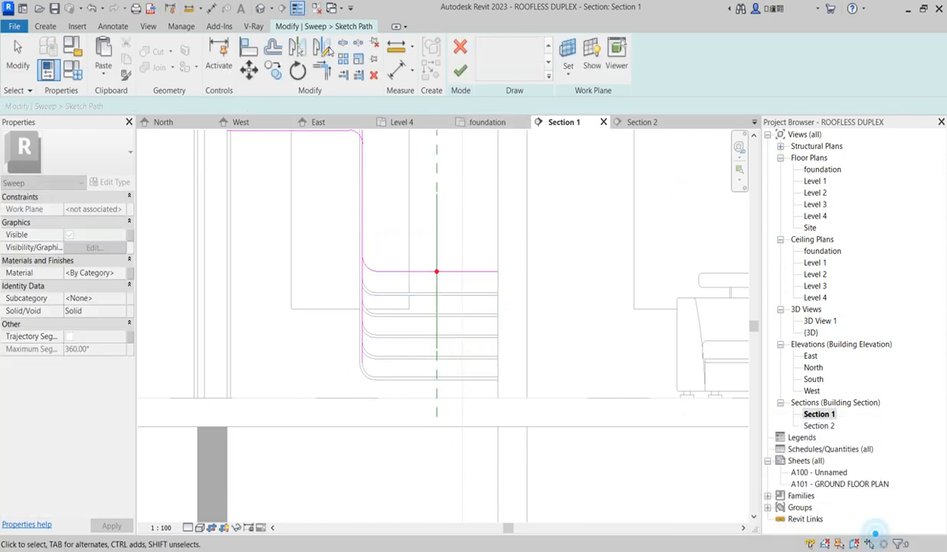
left_click(322, 72)
left_click(356, 128)
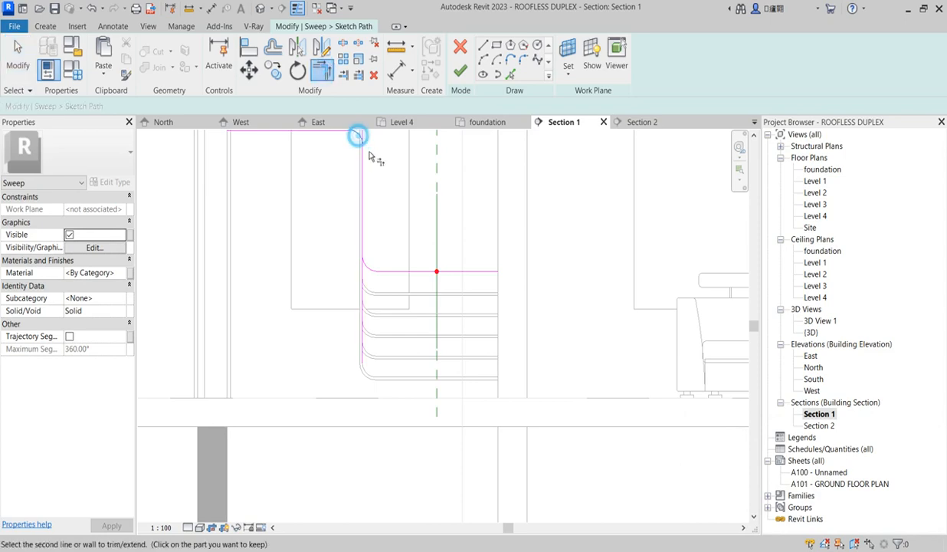
left_click(364, 153)
left_click(363, 181)
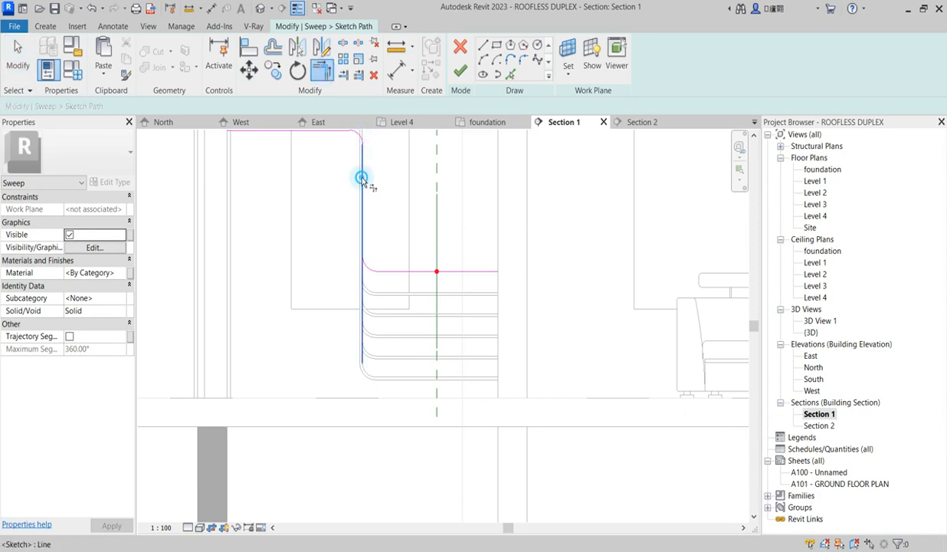
left_click(373, 269)
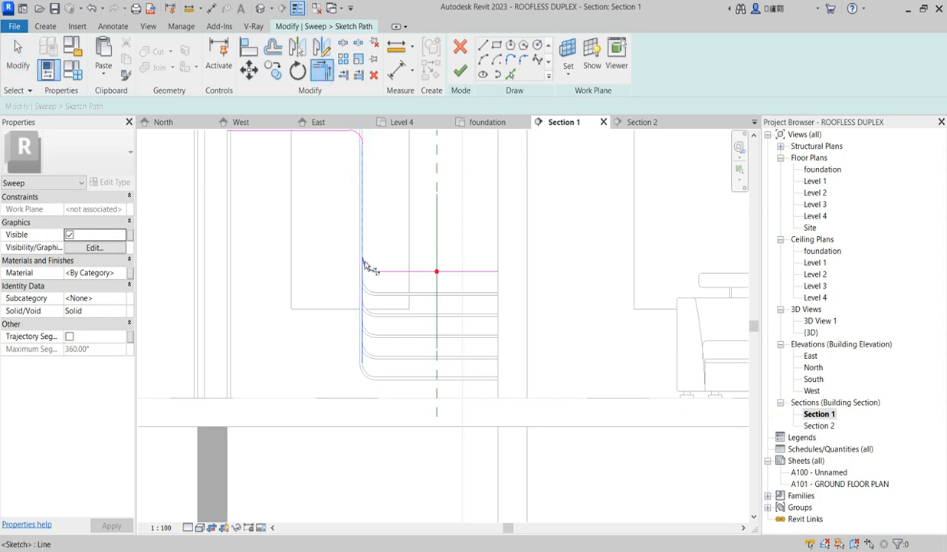
left_click(457, 73)
left_click(460, 69)
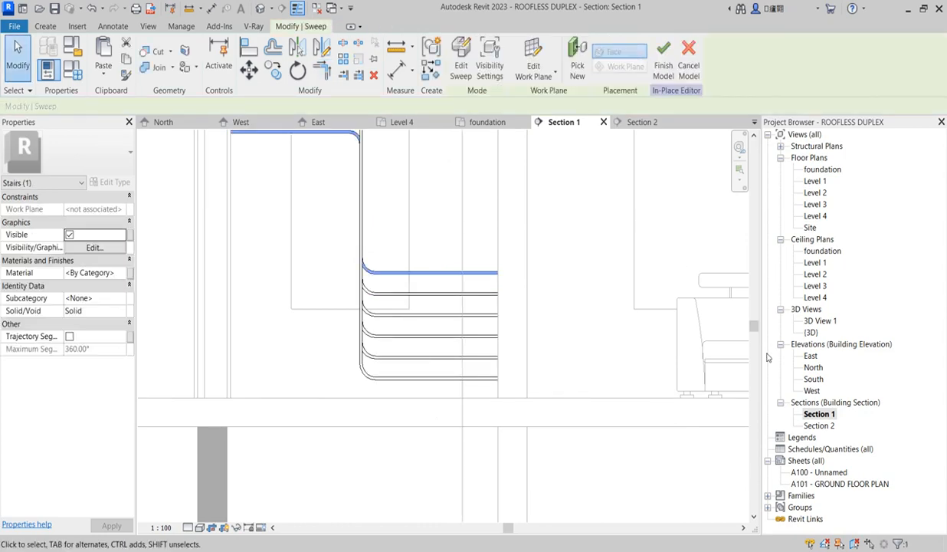
Step: From Section 2, edit the seventh tread's sweep and open its path sketch in the Section 1 view
double_click(818, 425)
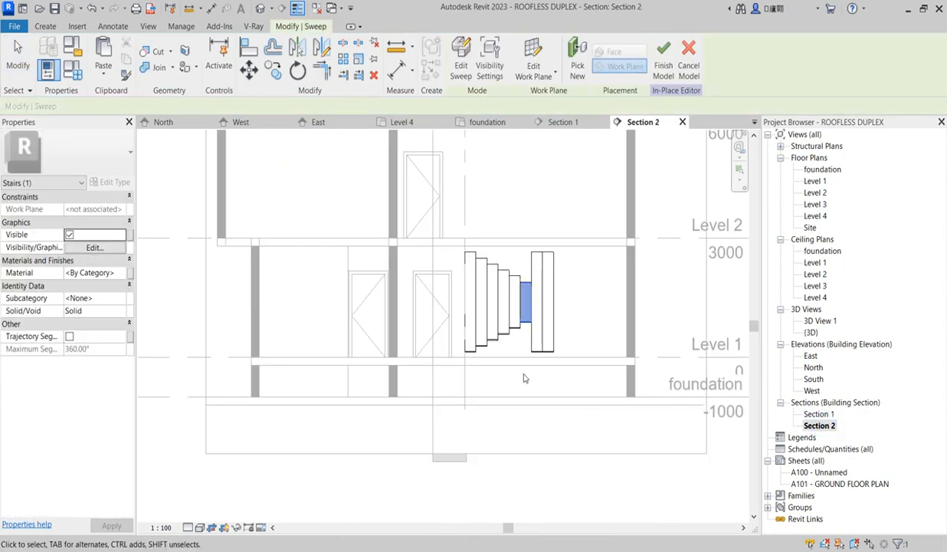
left_click(540, 353)
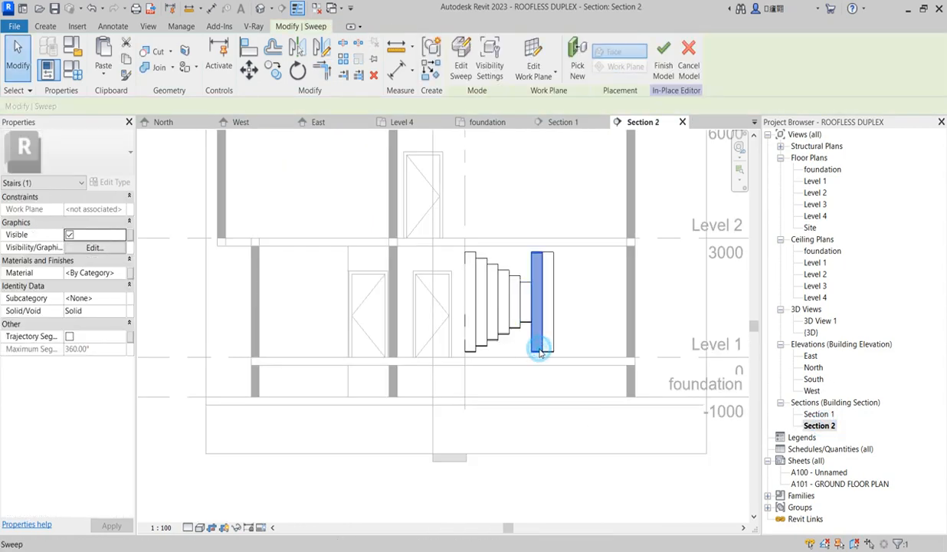
left_click(465, 70)
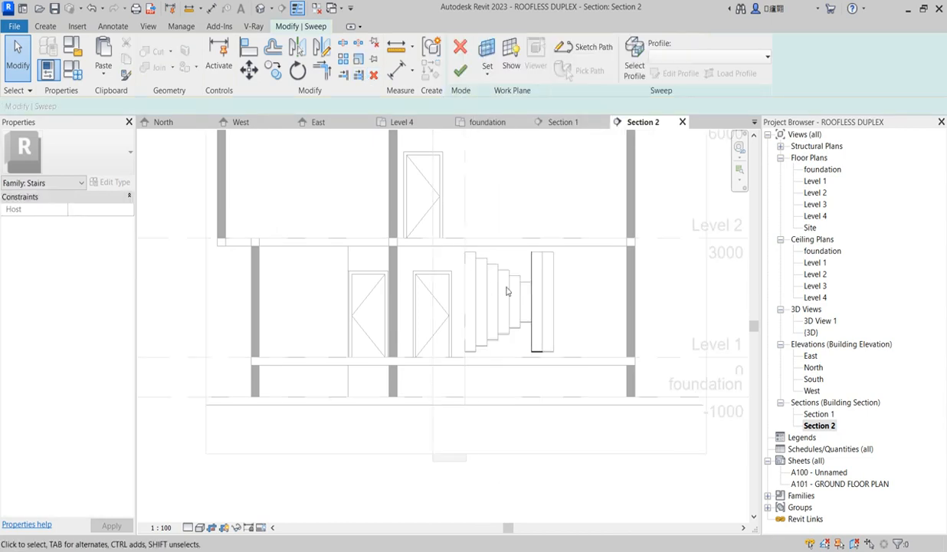
left_click(584, 48)
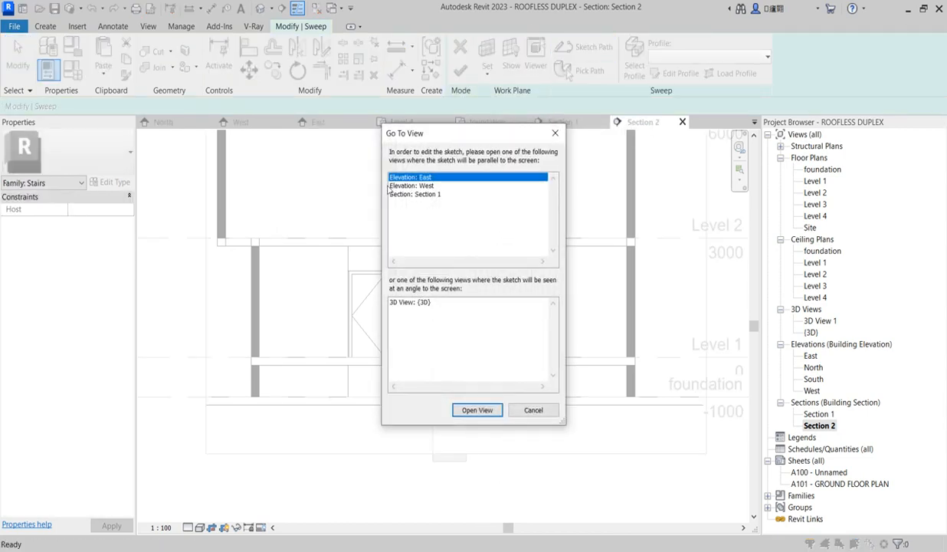
left_click(404, 194)
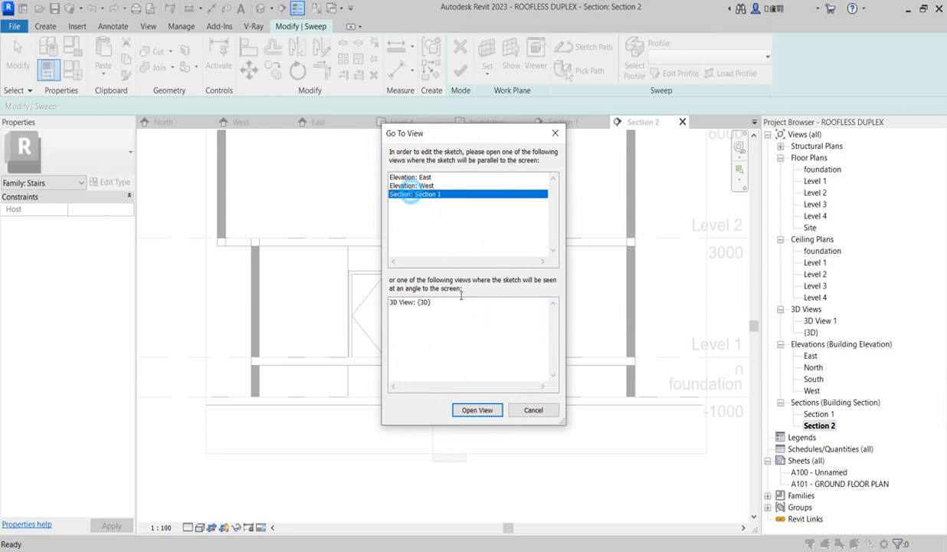
left_click(477, 410)
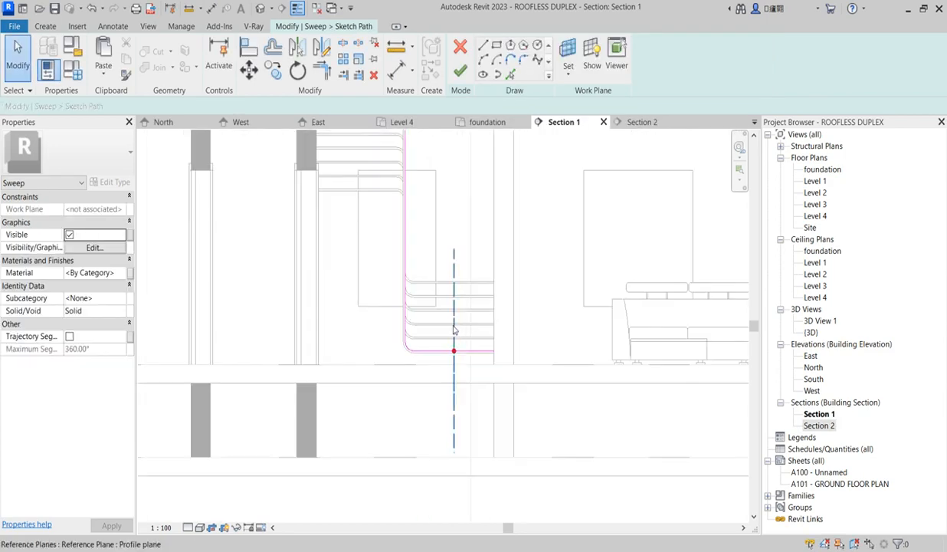
Step: Move the seventh tread path's lower line and corner arc up 900 mm, from the floor corner to the sixth tread's top edge
left_click_drag(345, 294, 548, 387)
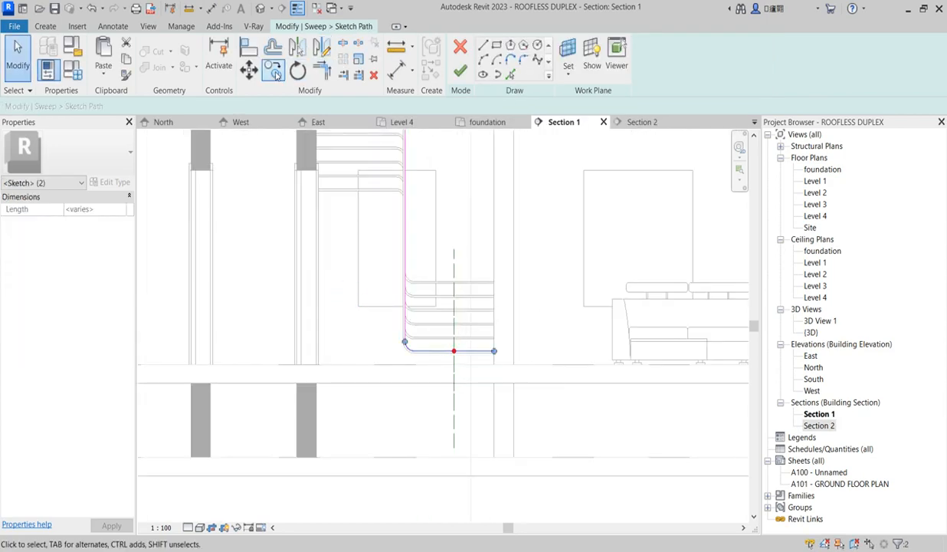
left_click(249, 70)
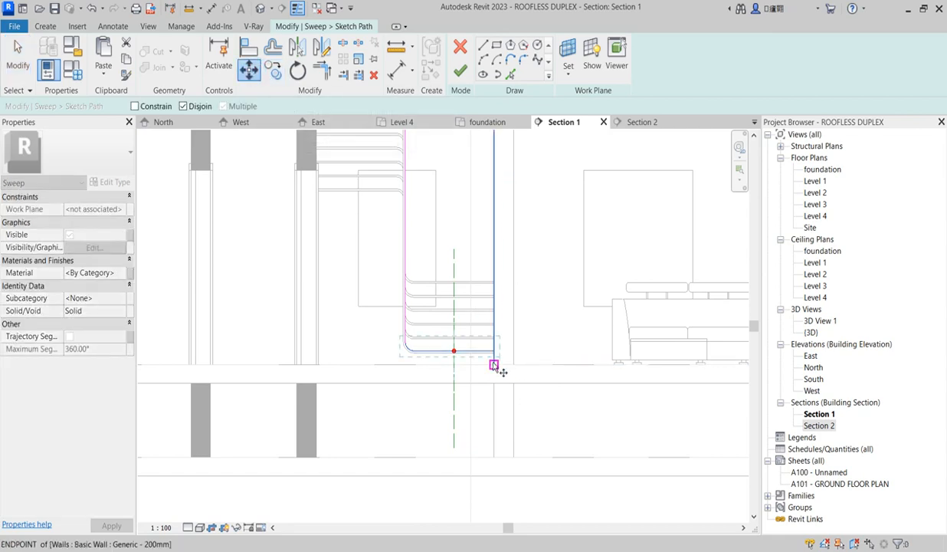
left_click(494, 356)
scroll(496, 253, "up", 3)
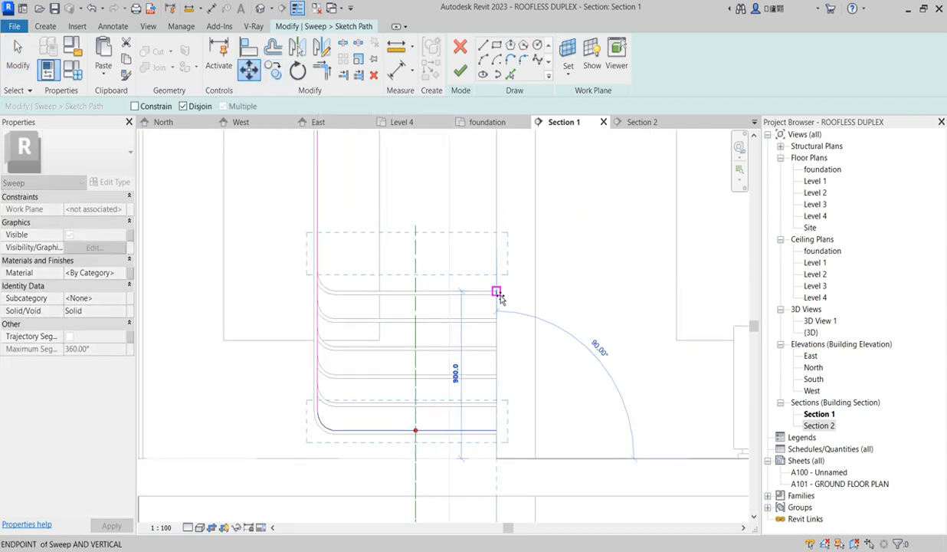
left_click(498, 292)
Step: Move the seventh tread path's upper line and corner arc down 900 mm, from the slab underside to the sixth tread's upper edge
scroll(505, 295, "down", 2)
left_click(334, 146)
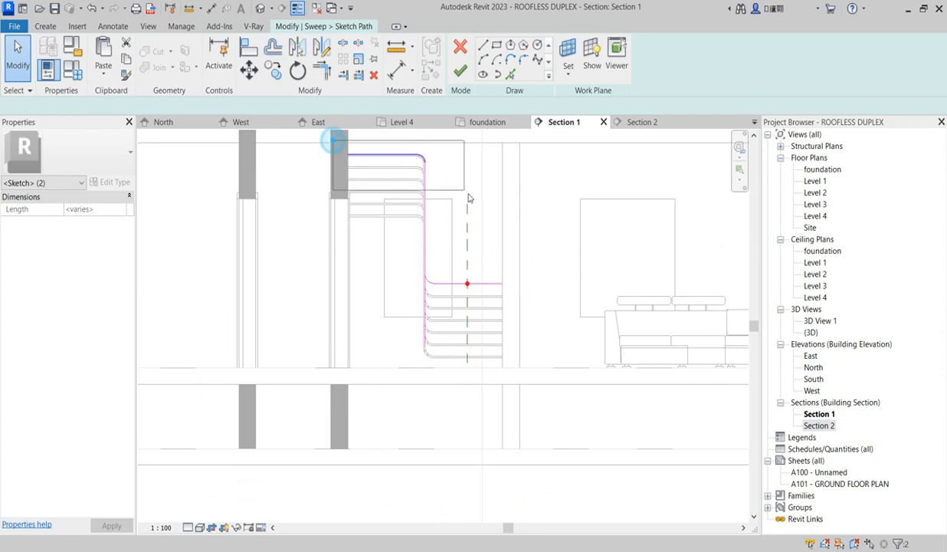
left_click(248, 69)
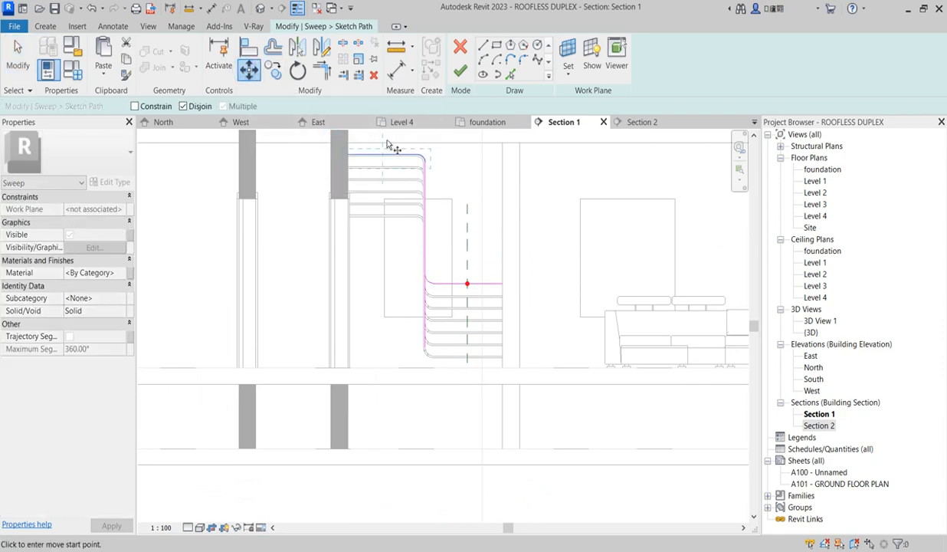
left_click(347, 144)
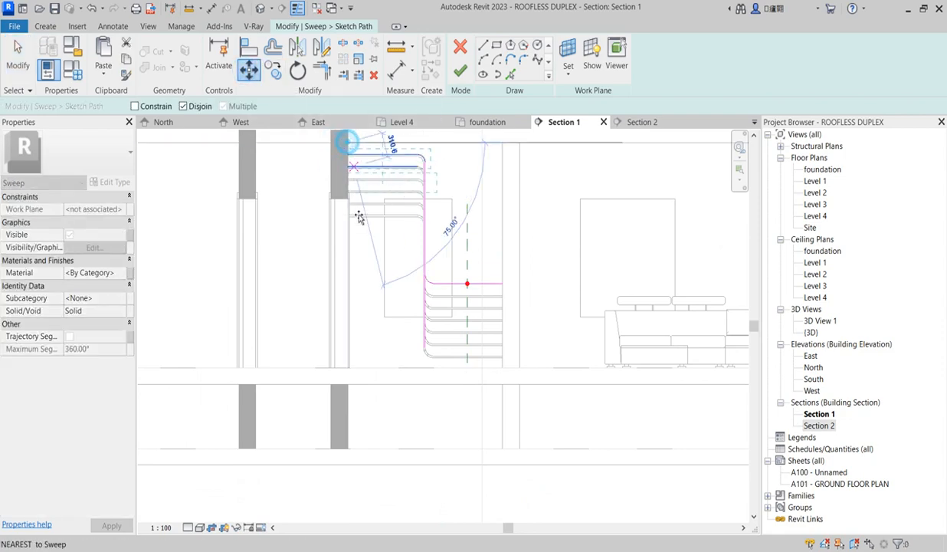
scroll(351, 228, "up", 2)
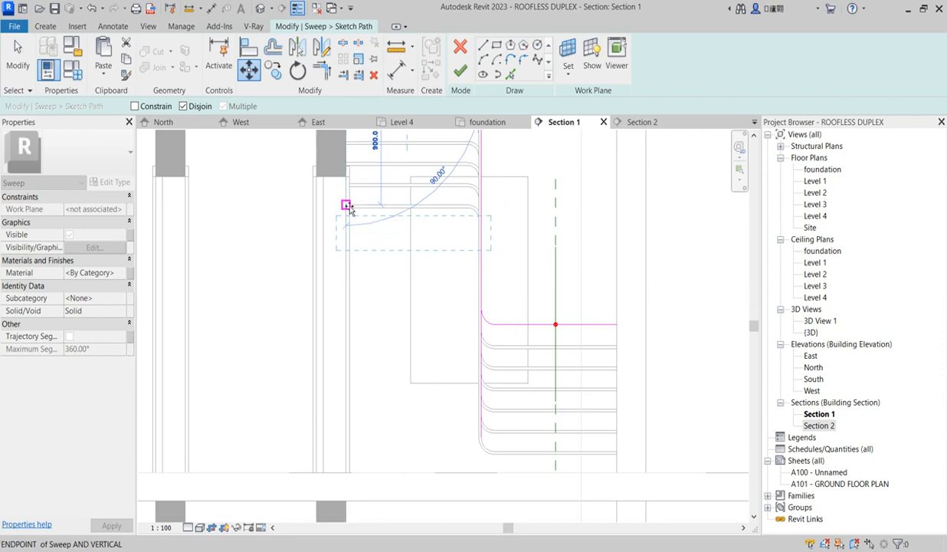
left_click(347, 206)
Step: Trim the seventh tread path's vertical line to both corner arcs and finish the sweep edit
left_click(323, 71)
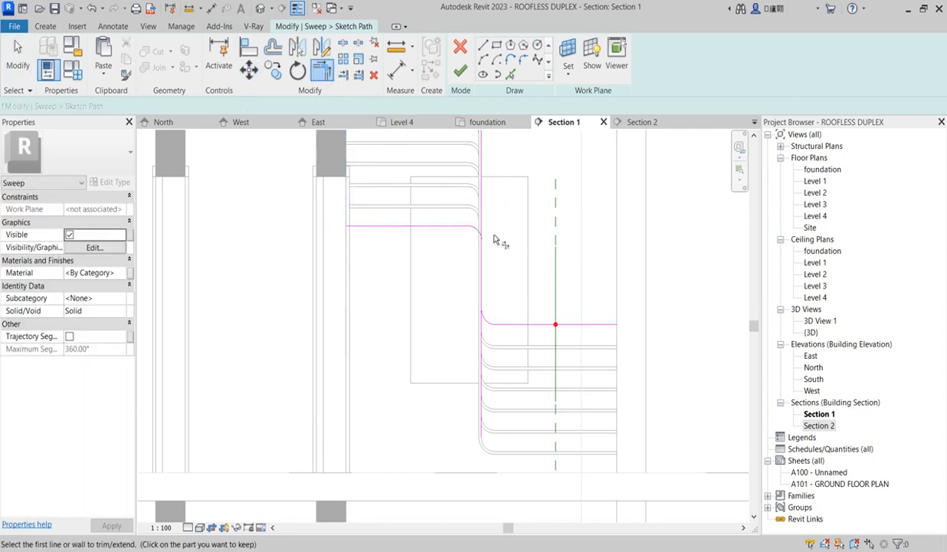
left_click(484, 303)
left_click(487, 323)
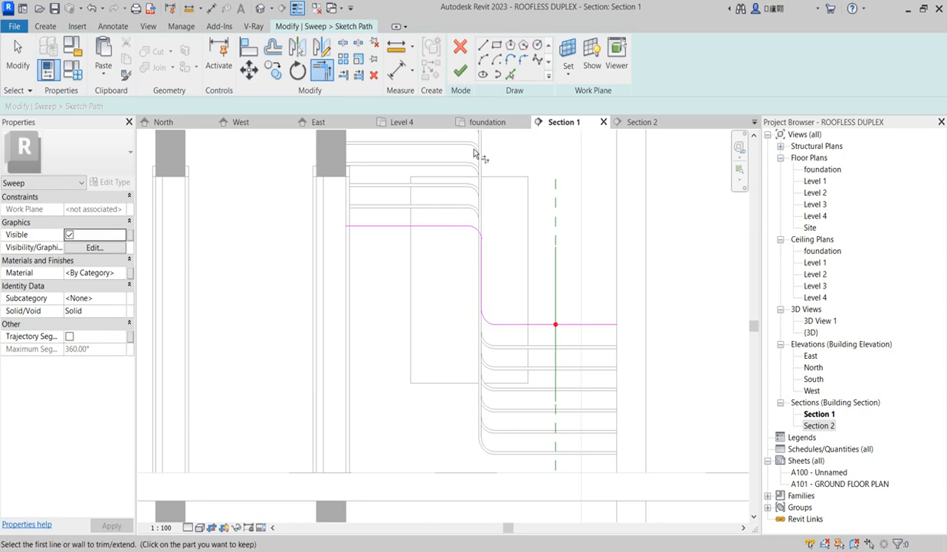
left_click(462, 72)
left_click(445, 69)
left_click(540, 322)
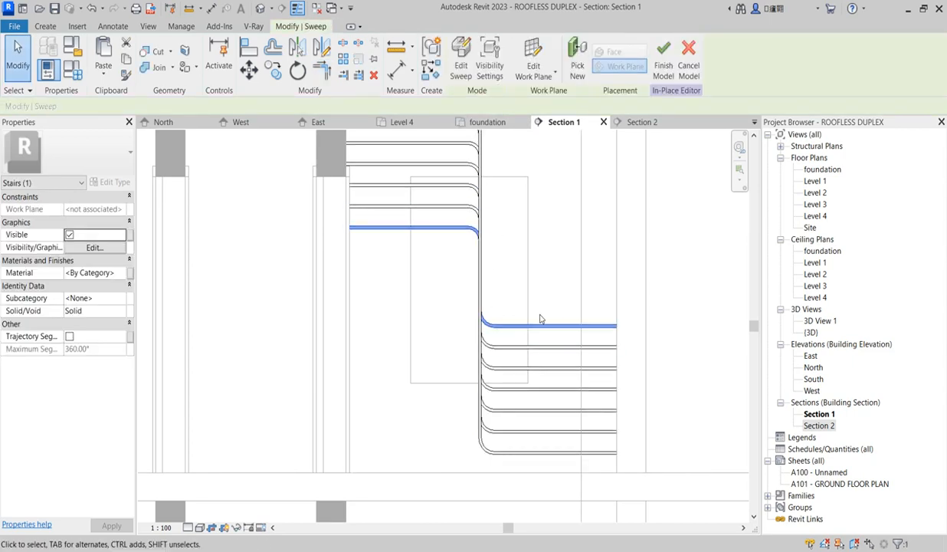
scroll(540, 318, "down", 2)
Step: From Section 2, edit the eighth tread's sweep and open its path sketch in the Section 1 view
double_click(817, 425)
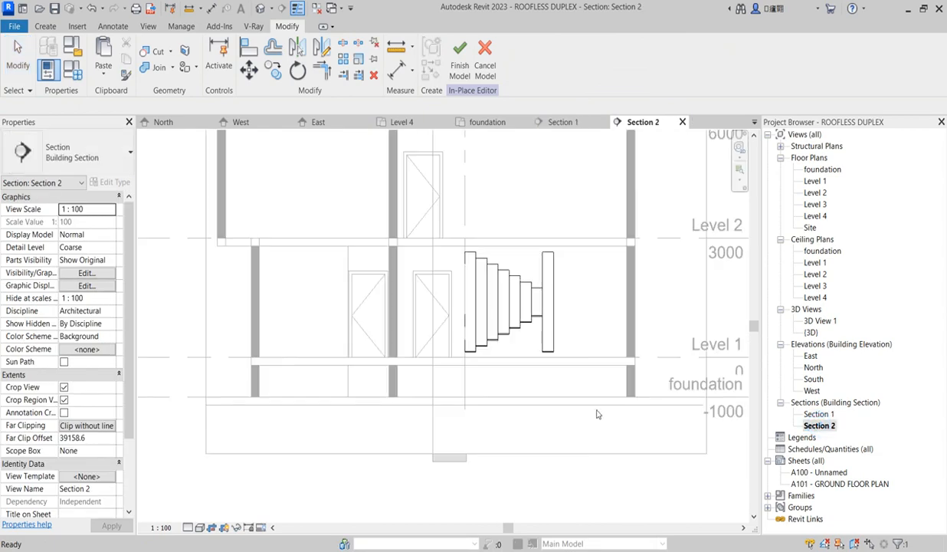
left_click(556, 347)
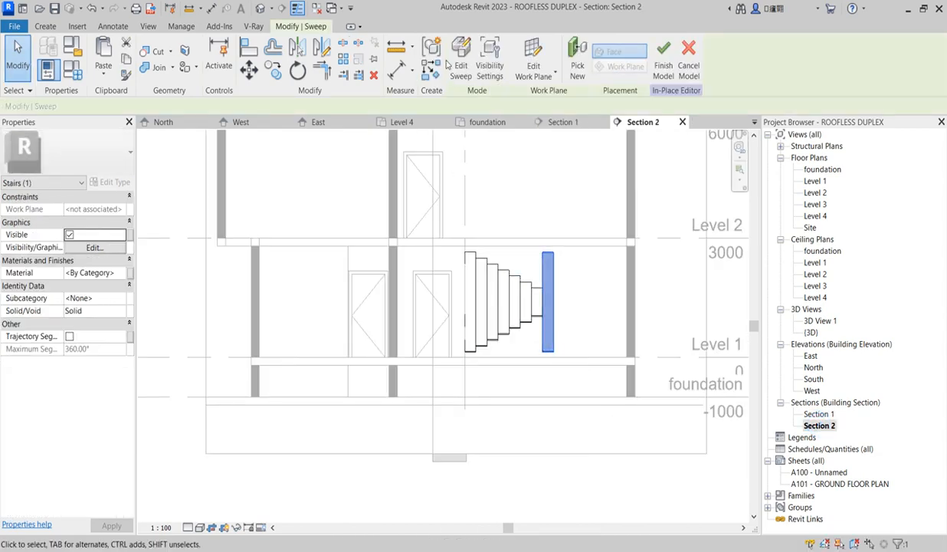
left_click(460, 72)
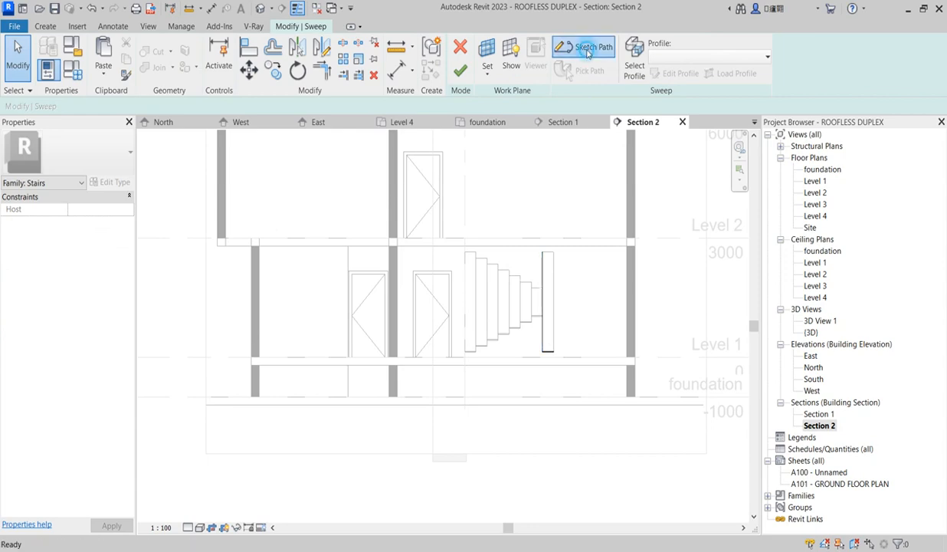
left_click(579, 47)
left_click(427, 195)
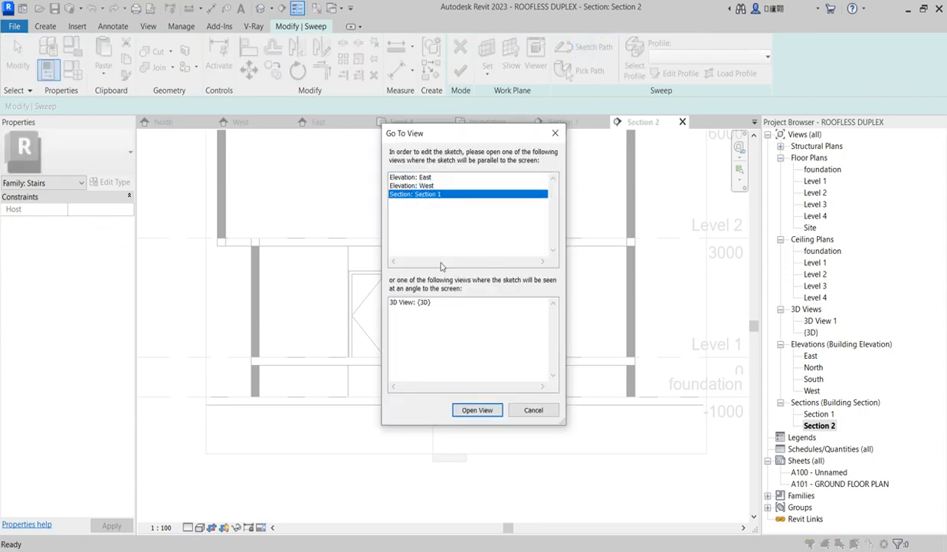
left_click(478, 410)
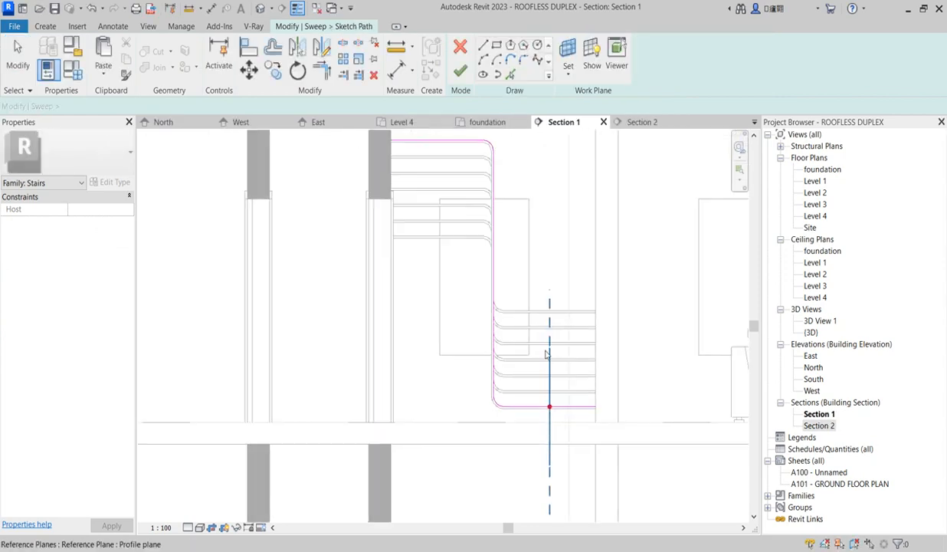
Step: Move the sweep path's lower horizontal line and its arc up to one riser above the highest lower tread
left_click(442, 349)
left_click_drag(479, 374, 638, 456)
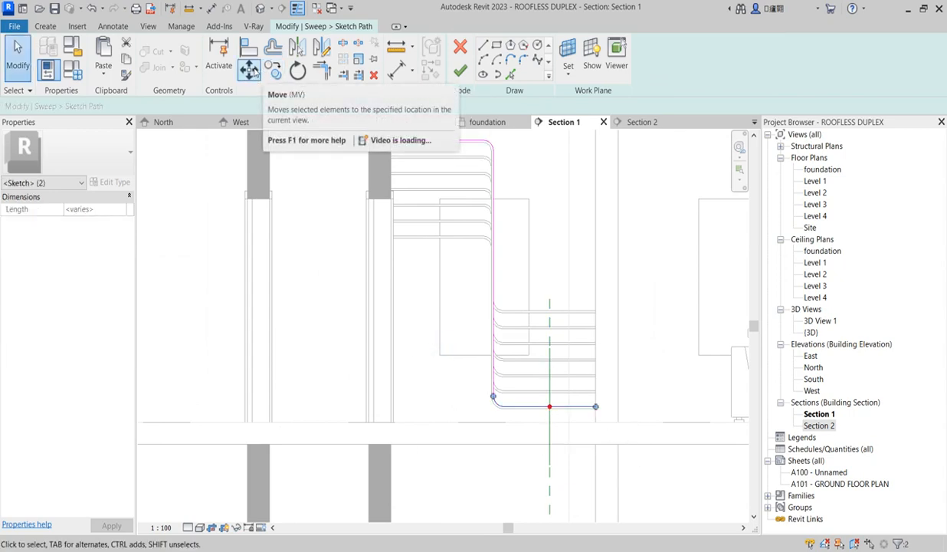
left_click(249, 69)
left_click(599, 422)
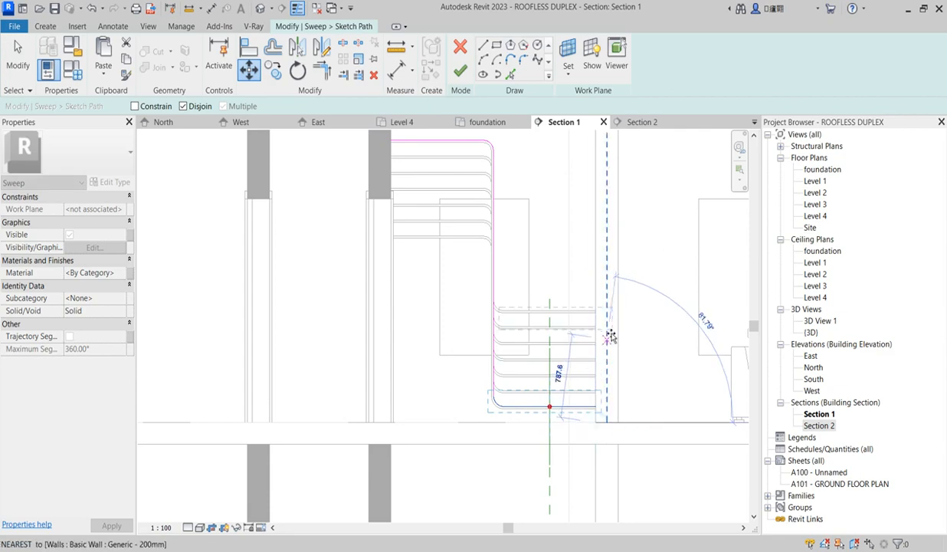
scroll(599, 314, "up", 3)
left_click(595, 312)
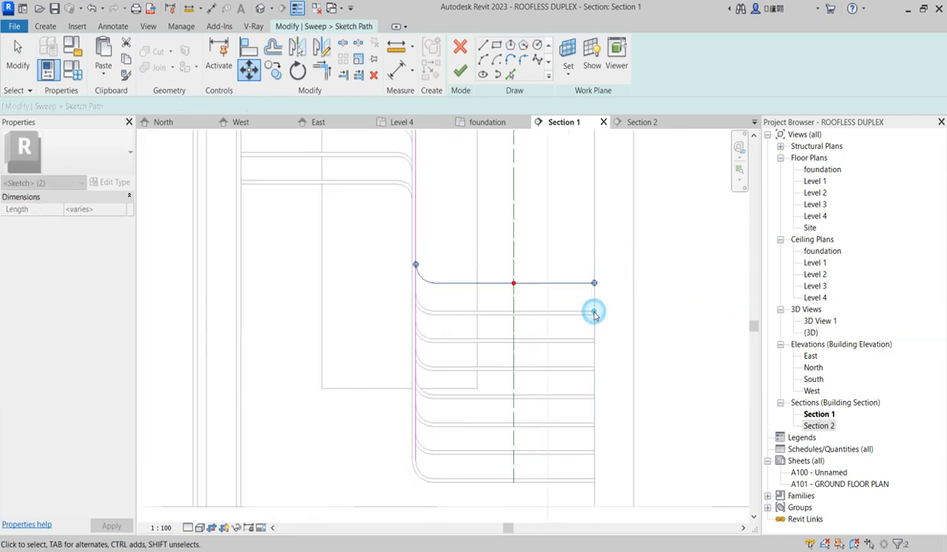
Step: Move the sweep path's upper horizontal line and its arc down 1050 mm, below the lowest upper tread
scroll(586, 333, "down", 4)
left_click_drag(387, 158, 524, 209)
left_click(249, 71)
scroll(416, 145, "up", 2)
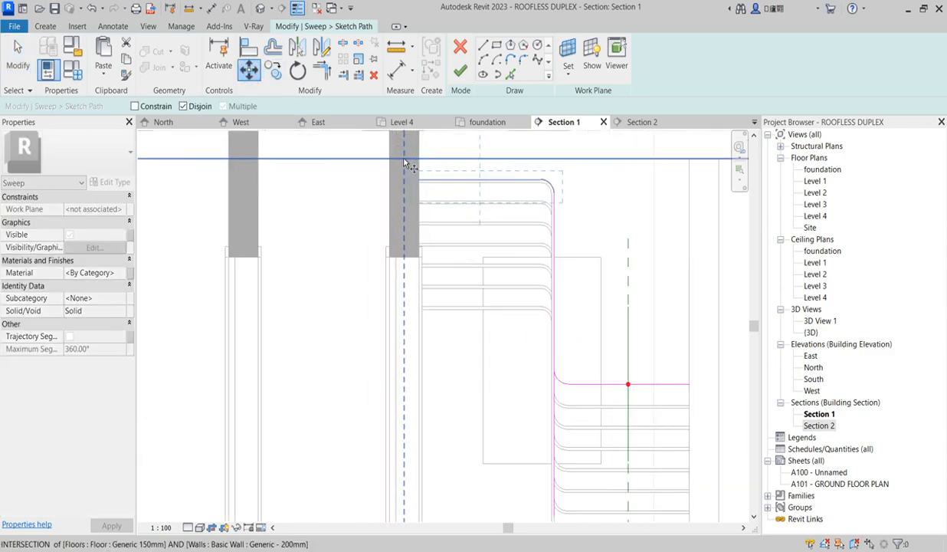
left_click(417, 159)
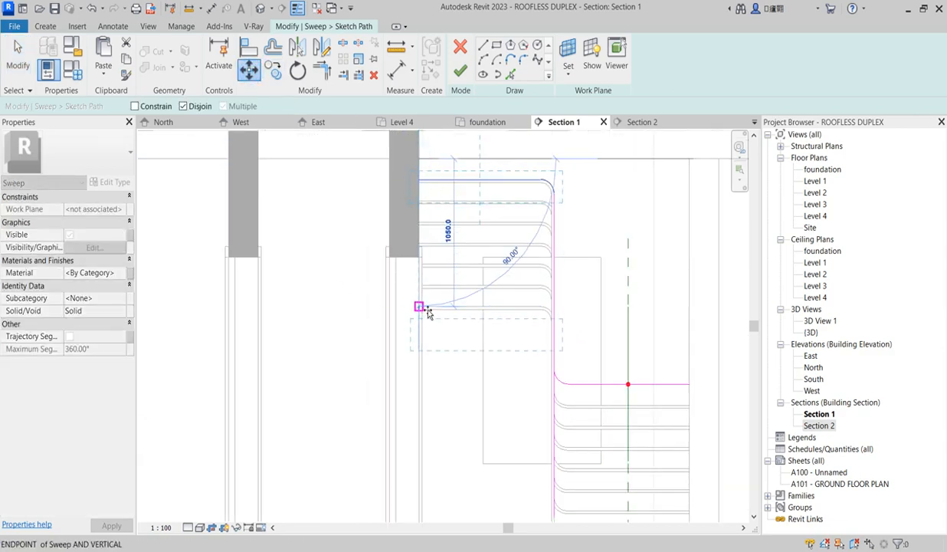
left_click(418, 306)
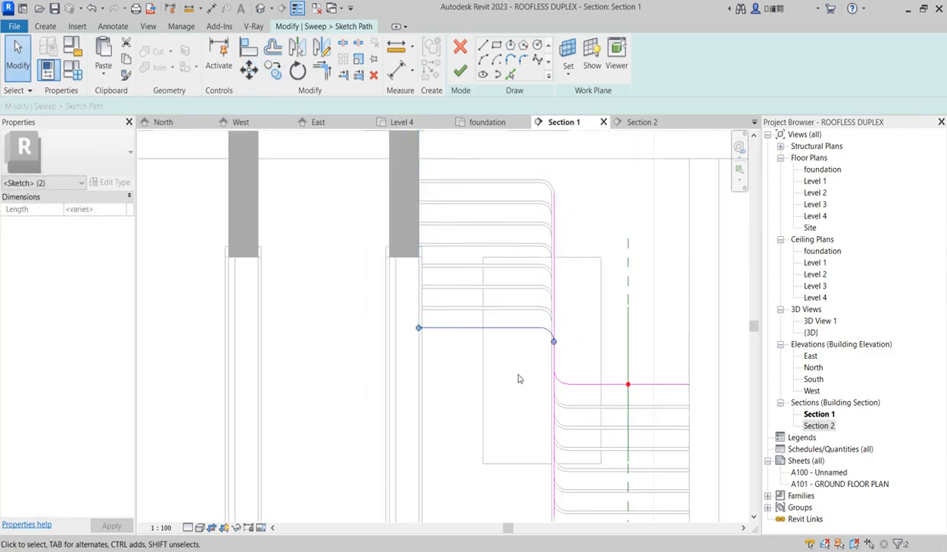
left_click(502, 364)
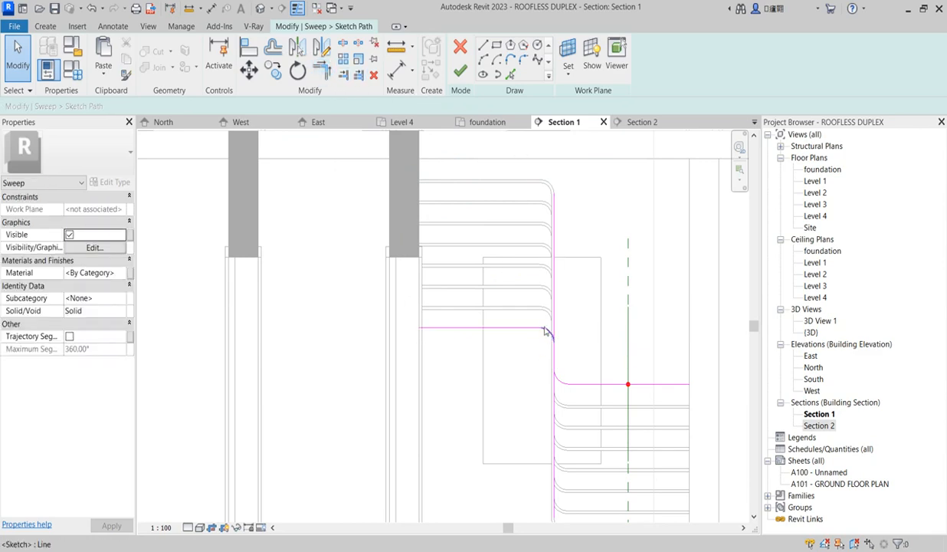
Step: Trim the path's vertical line to meet the upper and lower arcs so the path is continuous
left_click(325, 71)
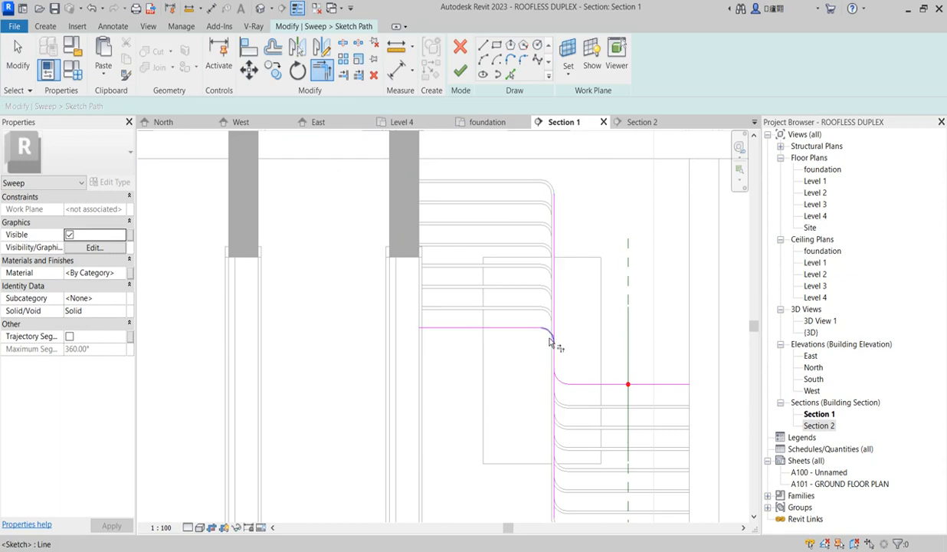
left_click(548, 337)
left_click(553, 354)
left_click(558, 379)
left_click(554, 352)
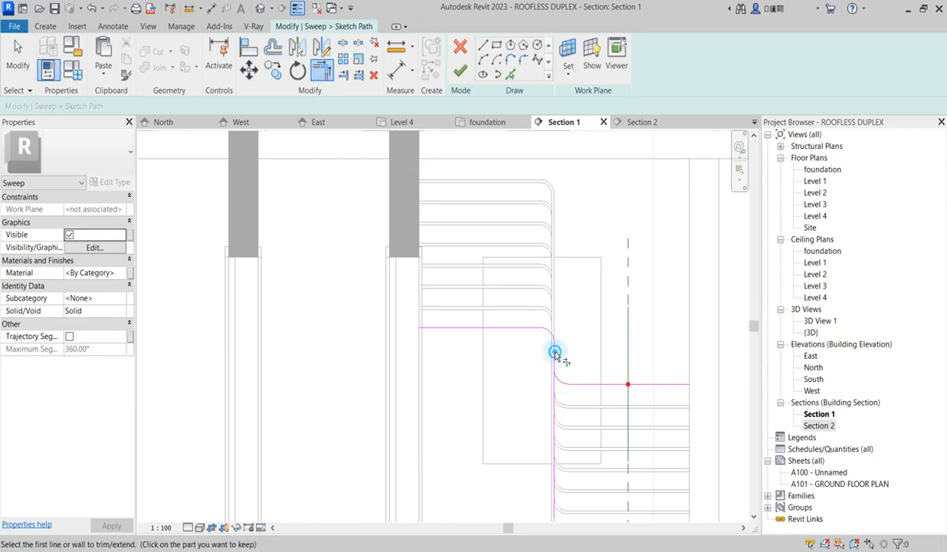
left_click(554, 354)
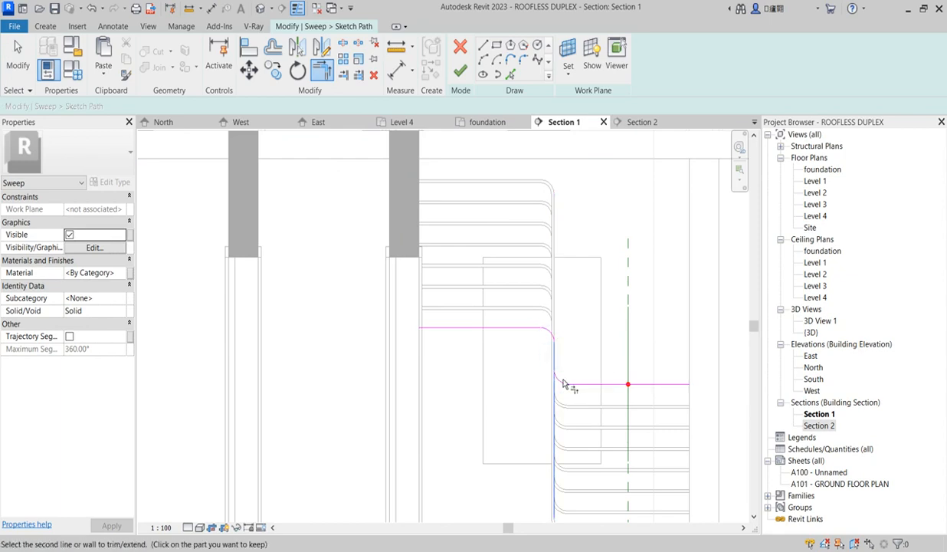
left_click(557, 378)
Step: Finish the shortened sweep path and complete the edited stair sweep
scroll(558, 331, "down", 3)
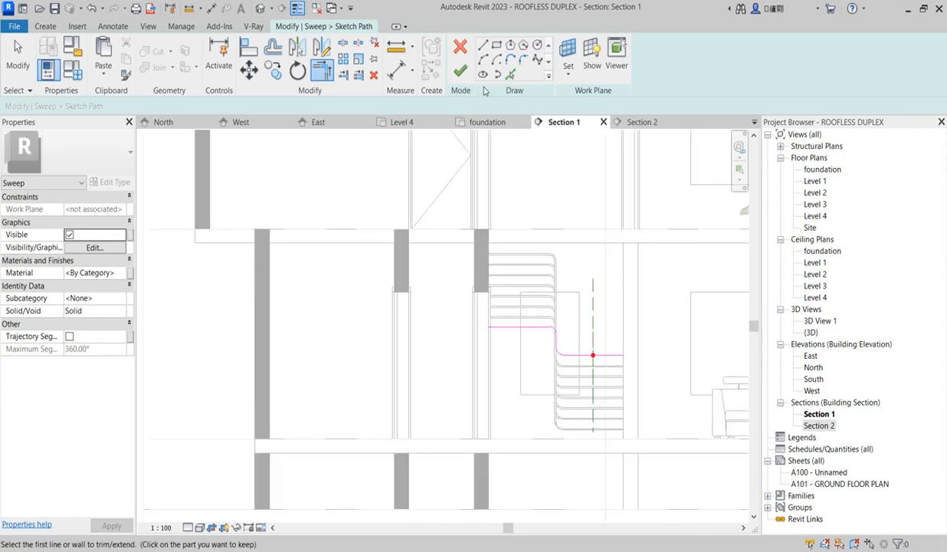
left_click(463, 74)
scroll(555, 374, "up", 2)
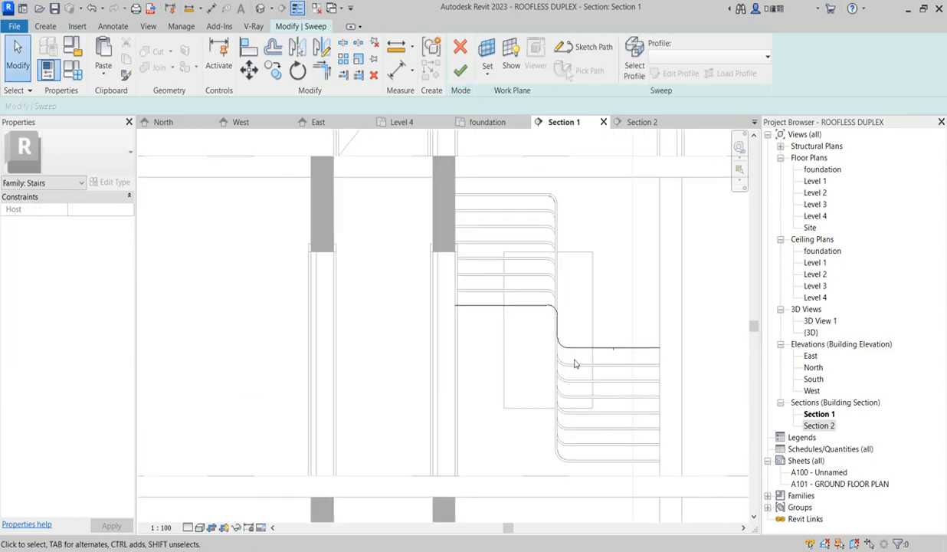
left_click(460, 68)
scroll(568, 355, "up", 3)
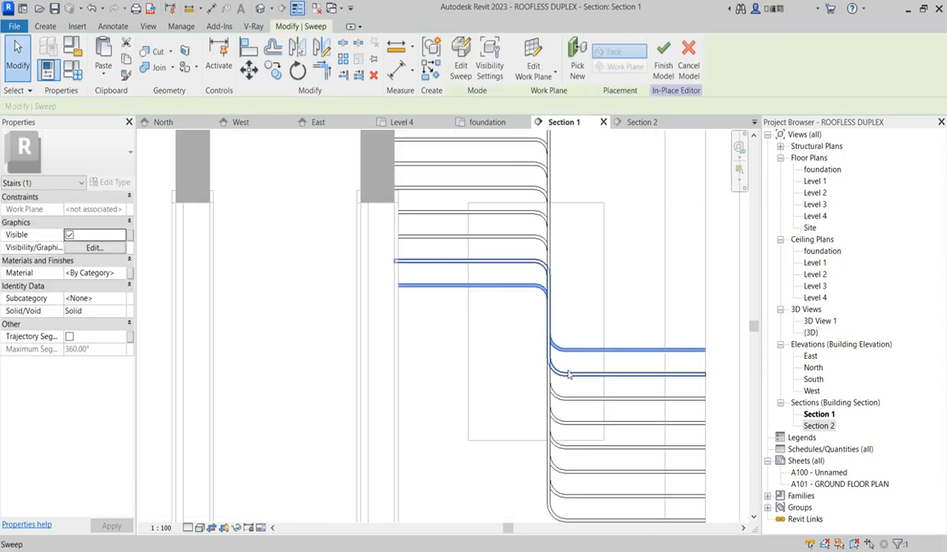
Step: Measure the vertical gap between the newest sweep's upper and lower treads with an aligned dimension, without placing it
scroll(565, 334, "down", 3)
scroll(556, 323, "up", 2)
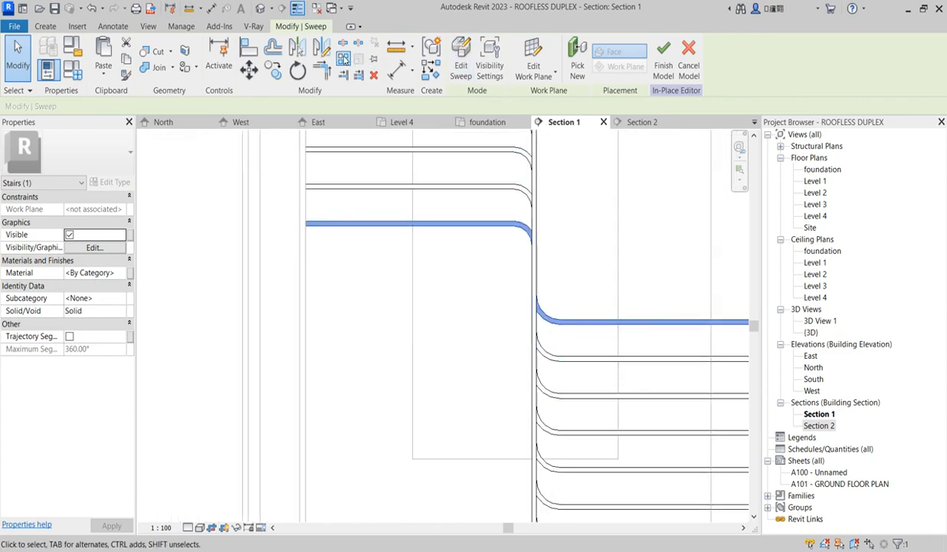
left_click(396, 68)
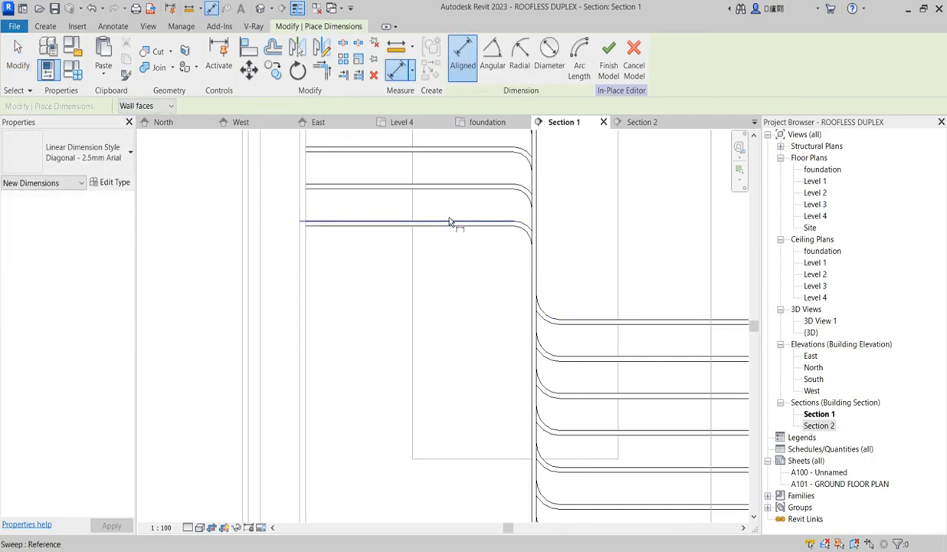
left_click(451, 223)
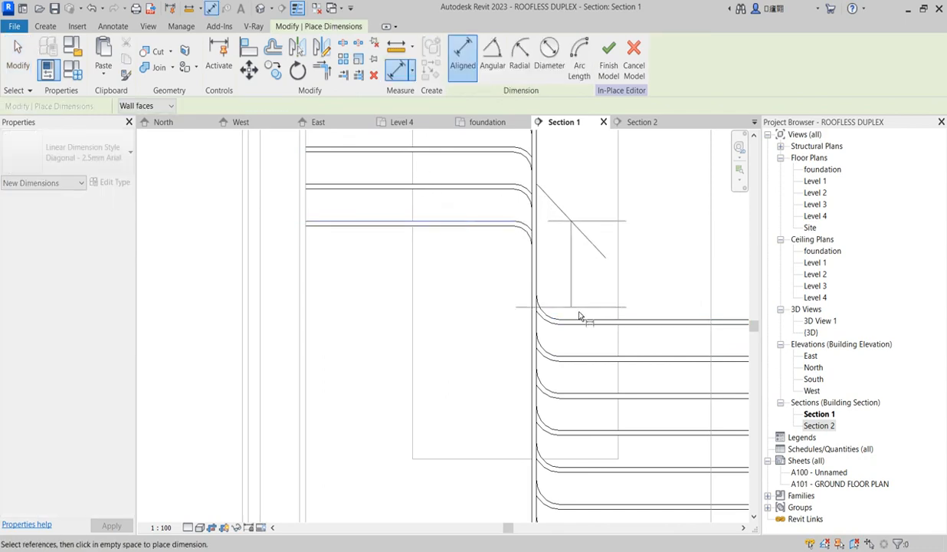
left_click(660, 322)
scroll(647, 274, "down", 2)
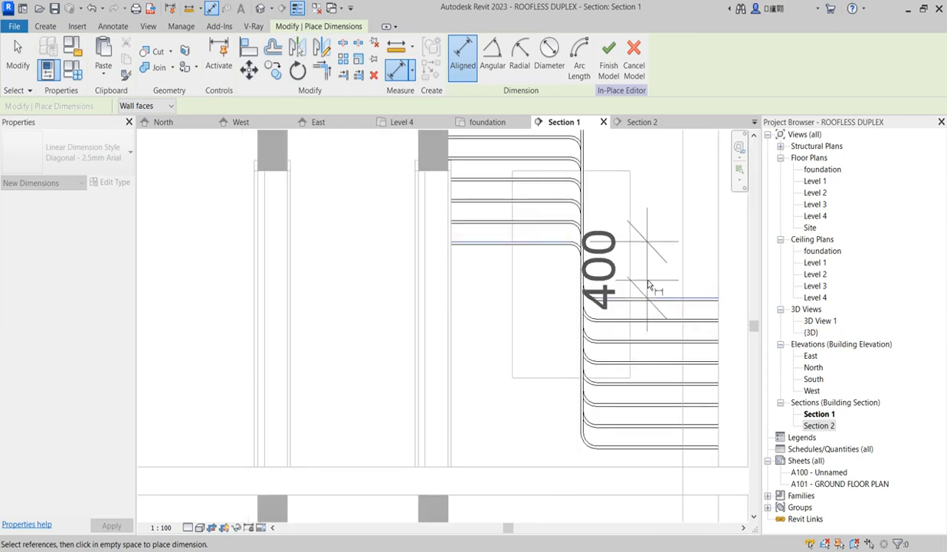
scroll(648, 286, "up", 3)
key("Escape")
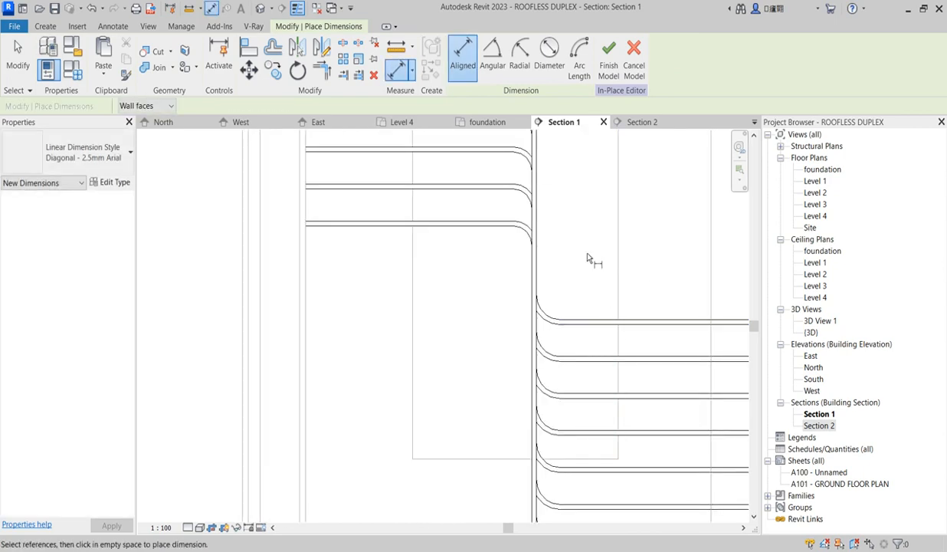
scroll(466, 232, "down", 2)
right_click(448, 282)
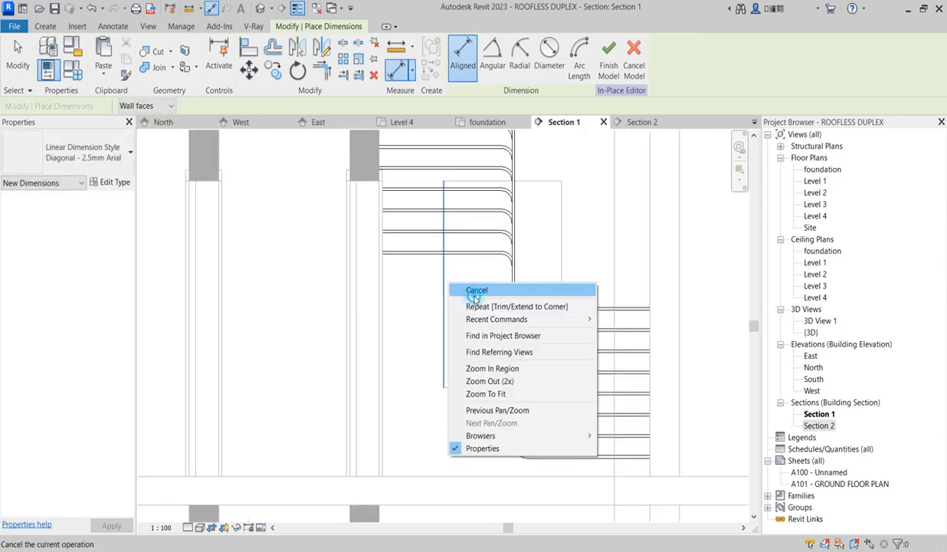
left_click(475, 291)
Step: In the Section 2 view, copy the shortest stair sweep 300 mm horizontally so it adjoins the end of the flight
scroll(486, 258, "up", 2)
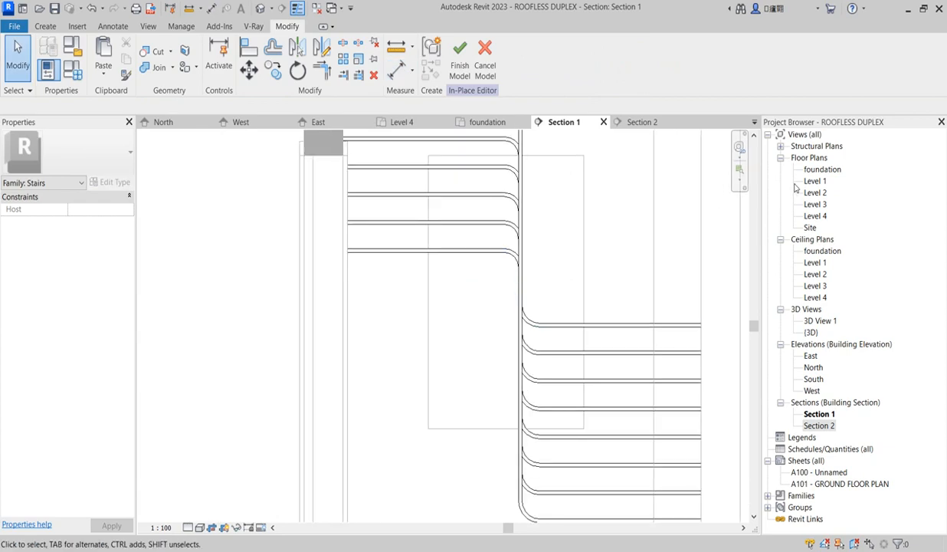
left_click(485, 252)
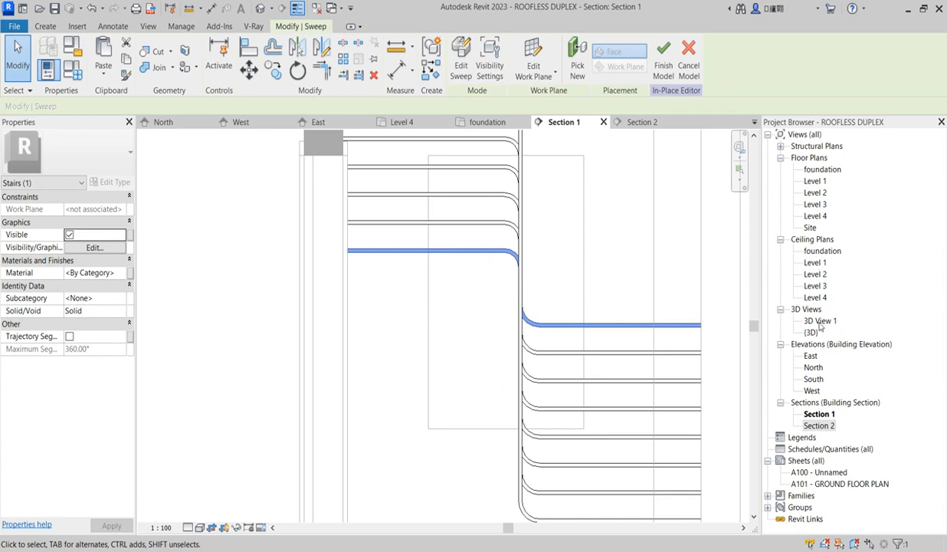
double_click(819, 425)
scroll(541, 309, "up", 3)
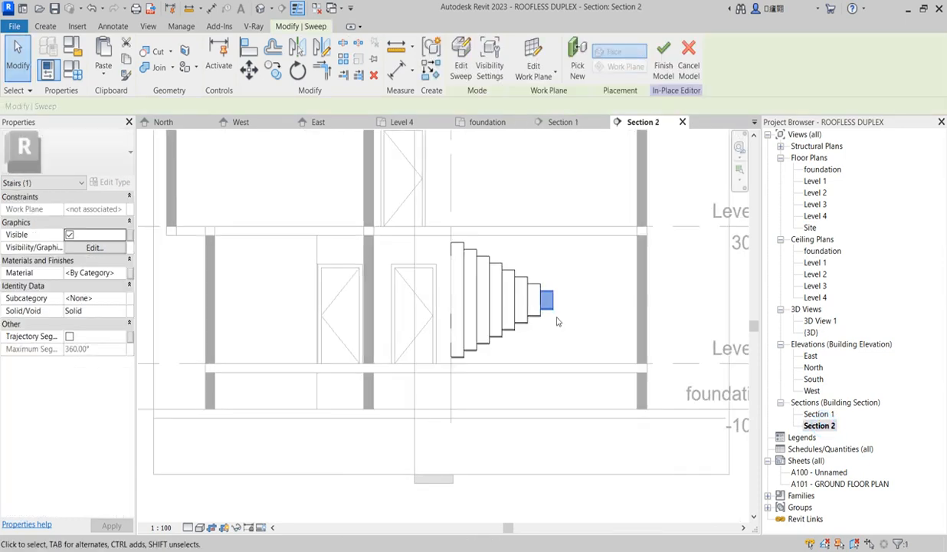
left_click(273, 70)
scroll(559, 310, "up", 2)
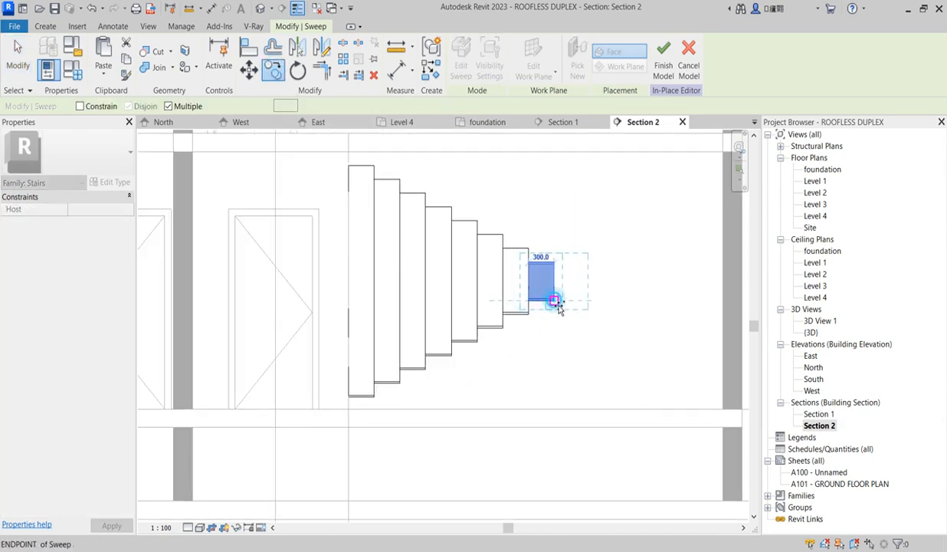
left_click(554, 301)
left_click(581, 344)
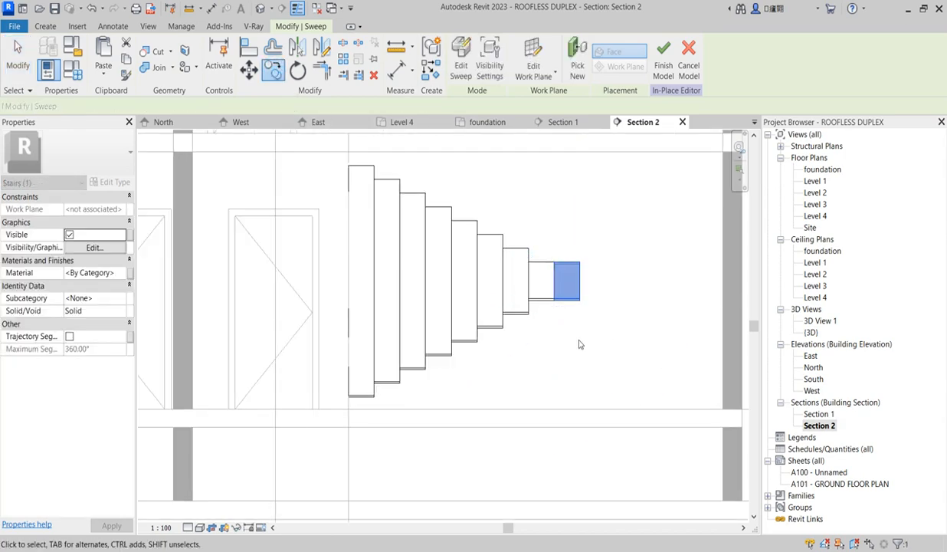
Step: Edit the copied sweep and open its path sketch in the Section 1 view
left_click(460, 58)
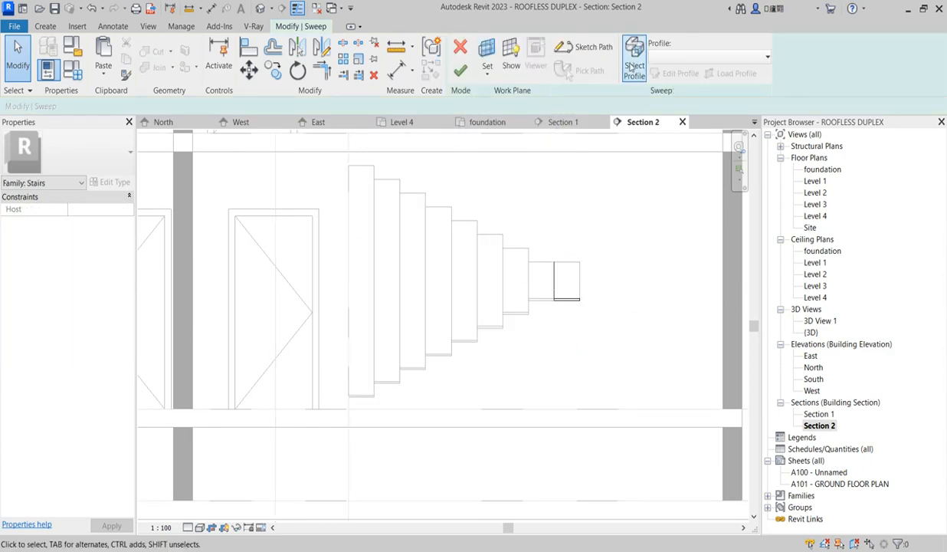
left_click(585, 48)
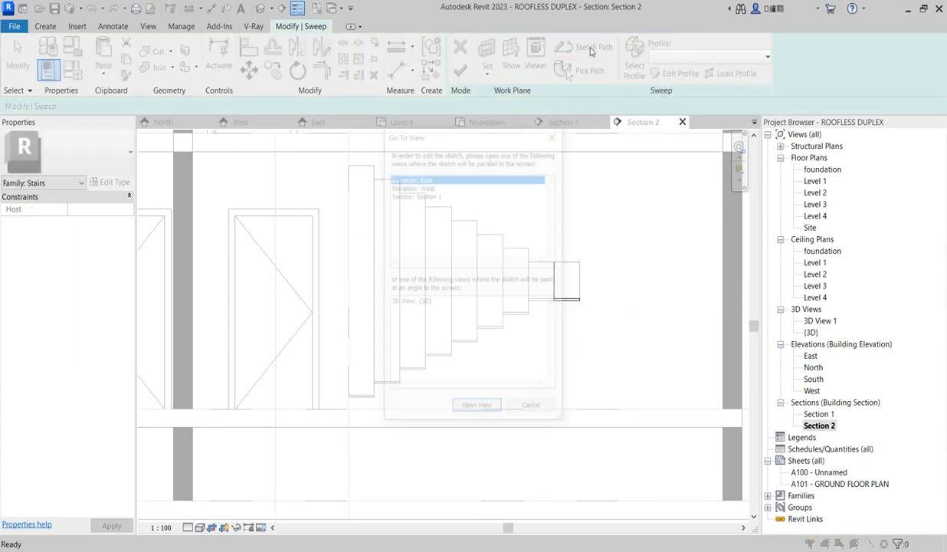
left_click(423, 194)
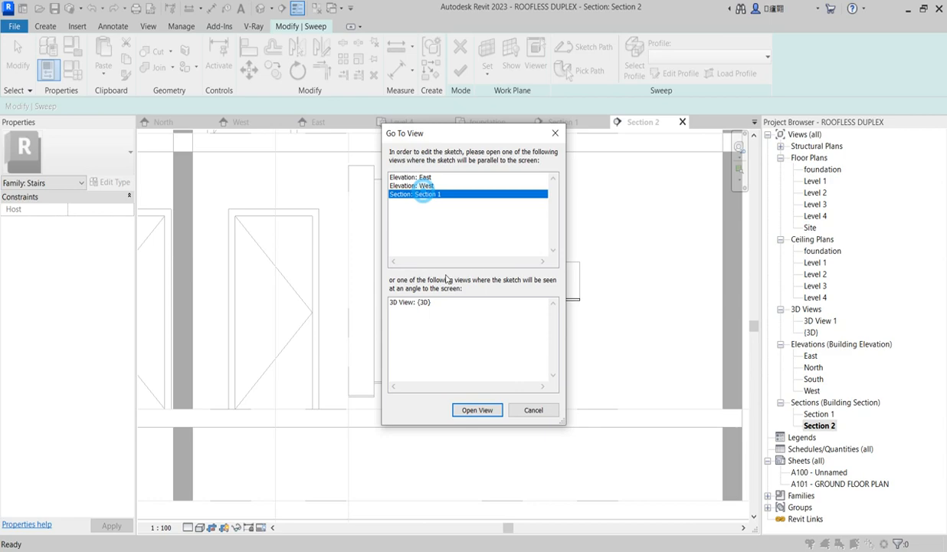
left_click(478, 410)
scroll(499, 310, "up", 2)
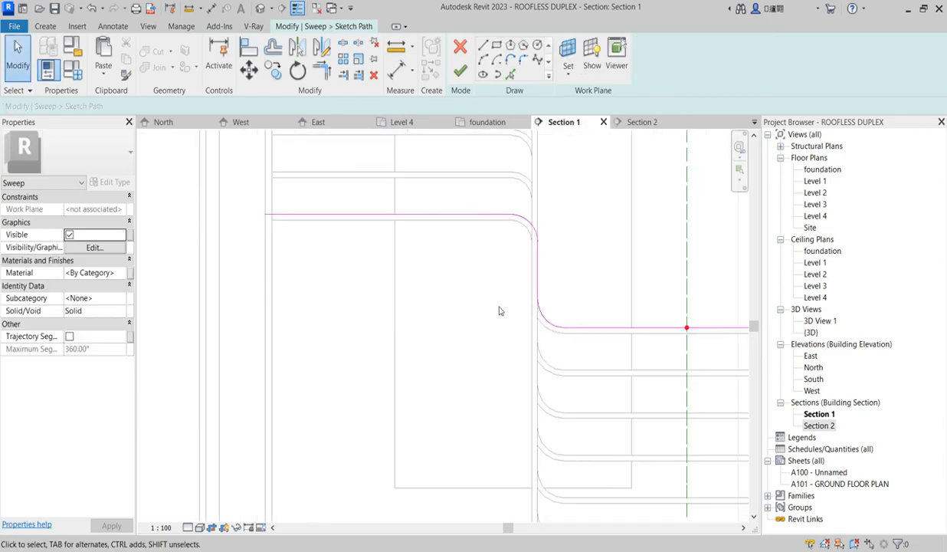
Step: Move the copied path's lower horizontal line and its arc up 150 mm
scroll(494, 299, "down", 2)
left_click_drag(478, 265, 719, 337)
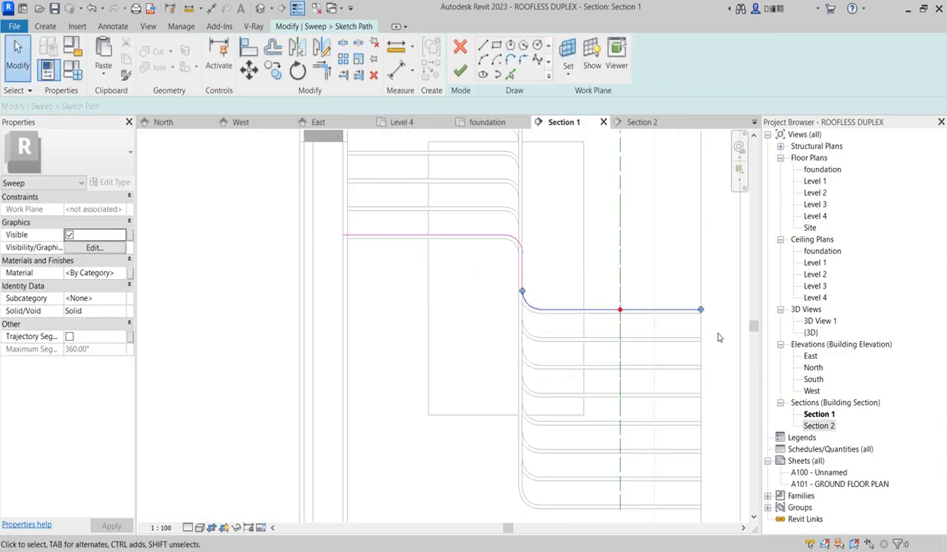
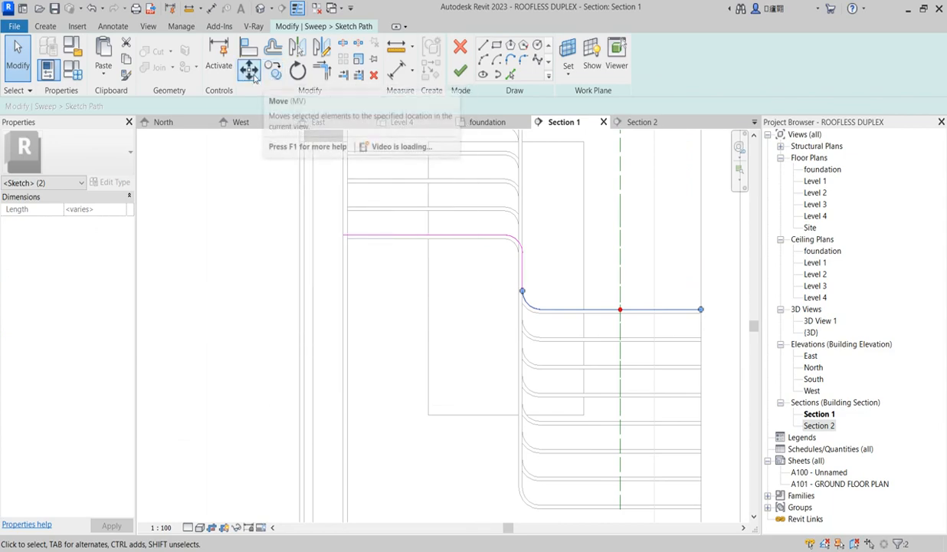
key("m")
key("v")
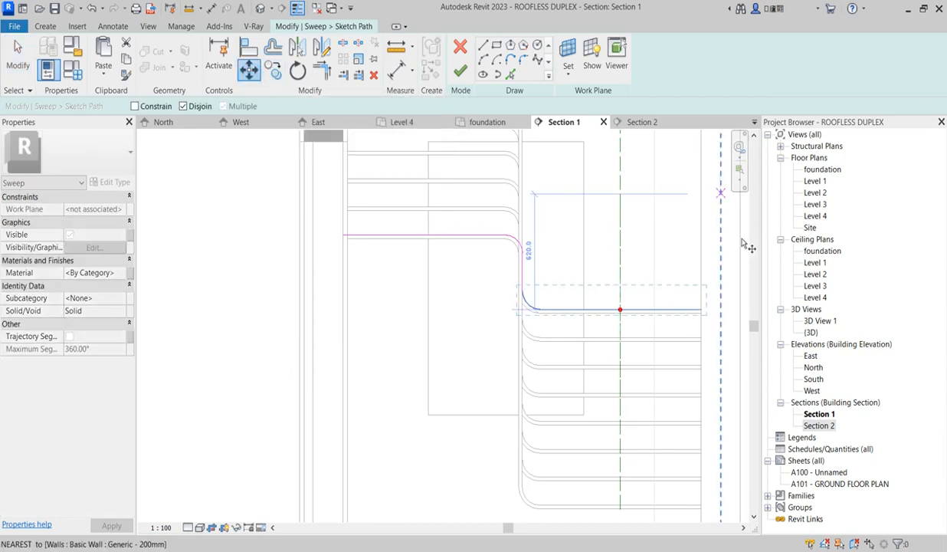
left_click(700, 309)
left_click(701, 338)
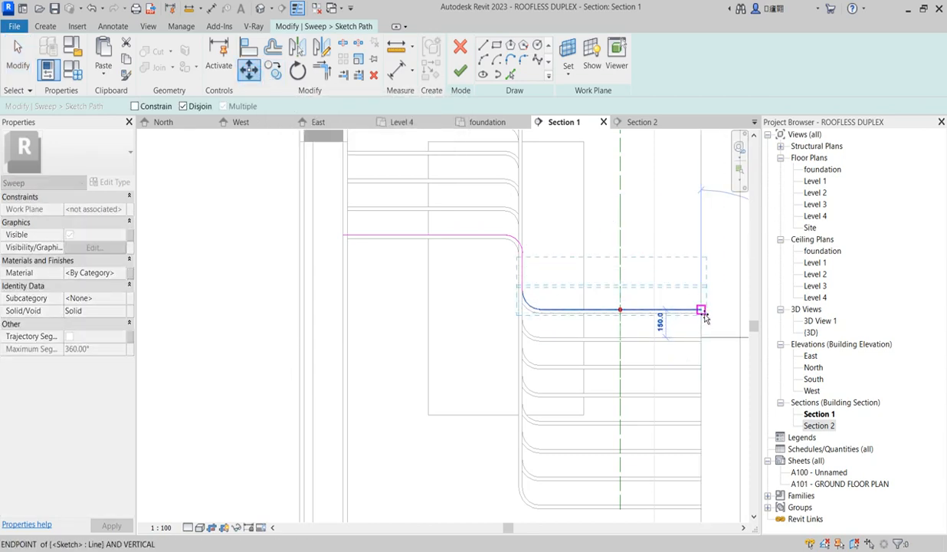
left_click(700, 308)
scroll(417, 277, "up", 1)
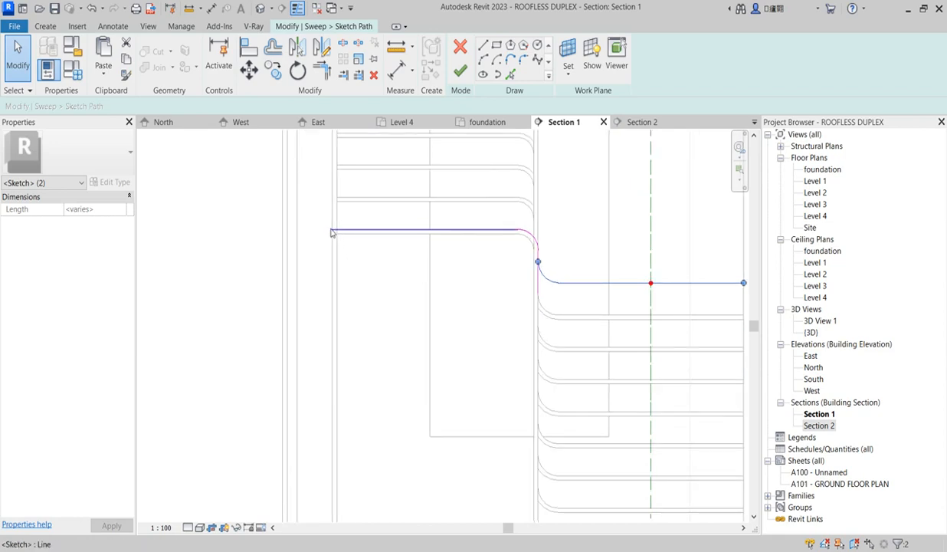
Step: Move the path's upper horizontal line and its arc down by one tread spacing
mouse_move(311, 211)
left_mouse_down()
mouse_move(554, 249)
mouse_move(576, 266)
left_mouse_up()
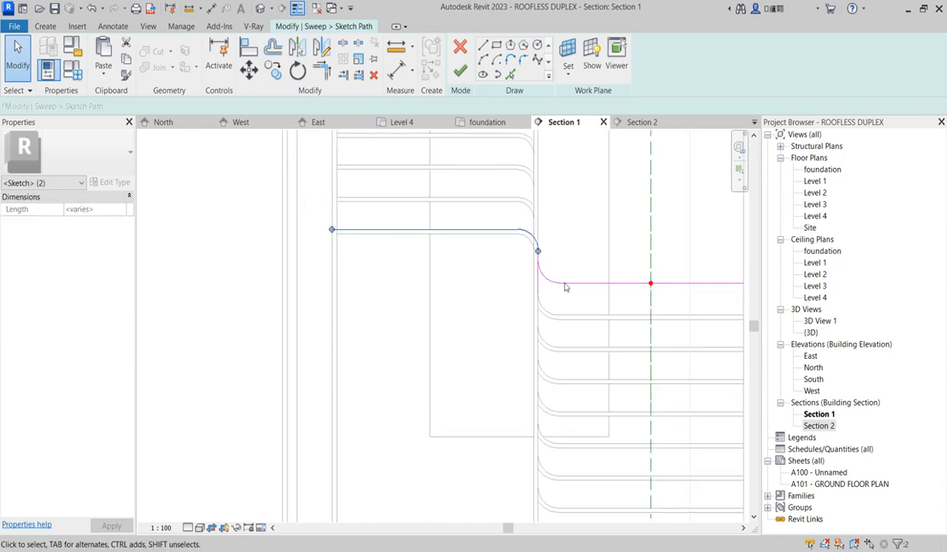
left_click(249, 70)
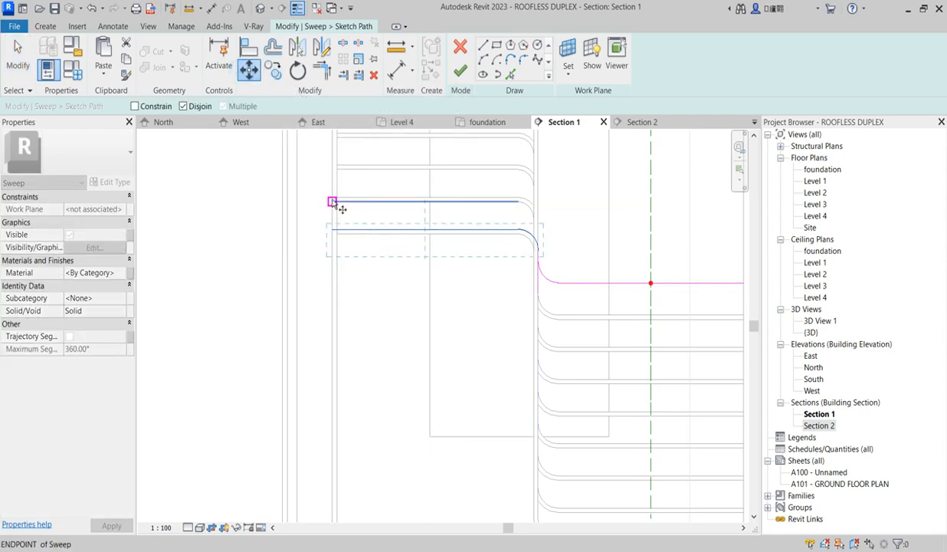
left_click(332, 169)
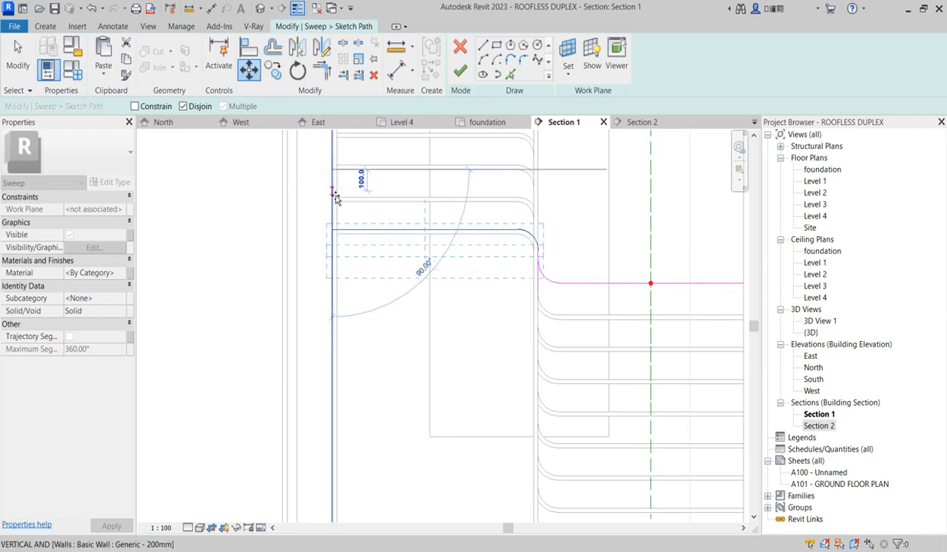
left_click(332, 202)
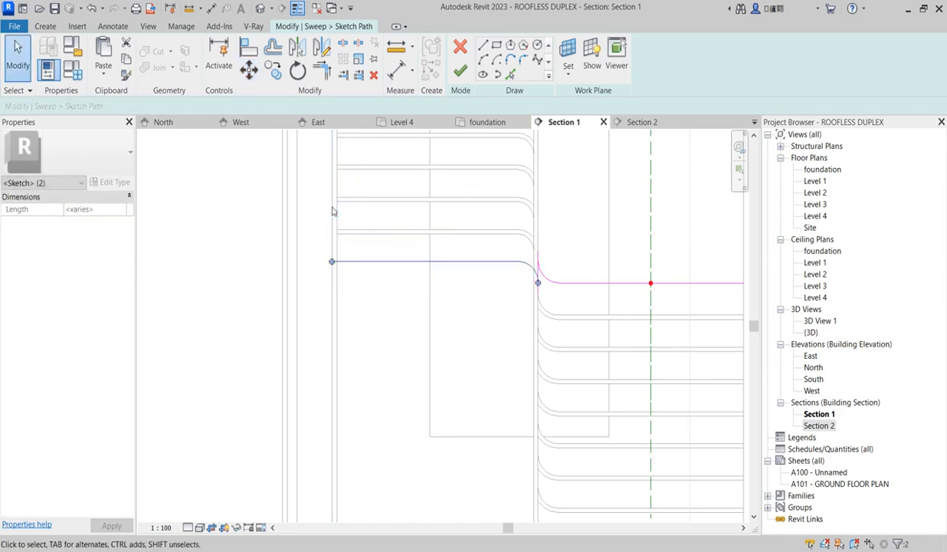
left_click(429, 331)
Step: Draw short horizontal path lines from the vertical line to each arc, about 16.5 mm and 10.7 mm long
scroll(524, 316, "up", 4)
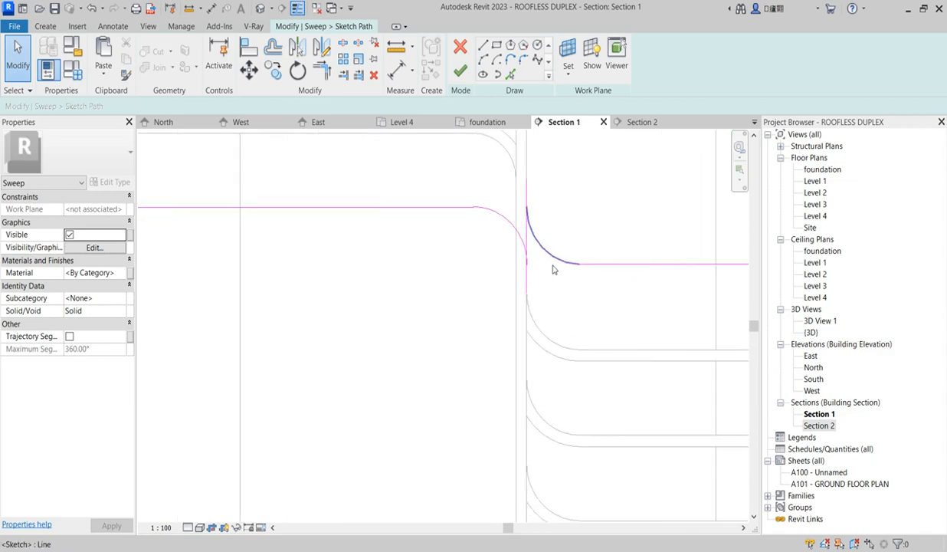
scroll(513, 298, "down", 4)
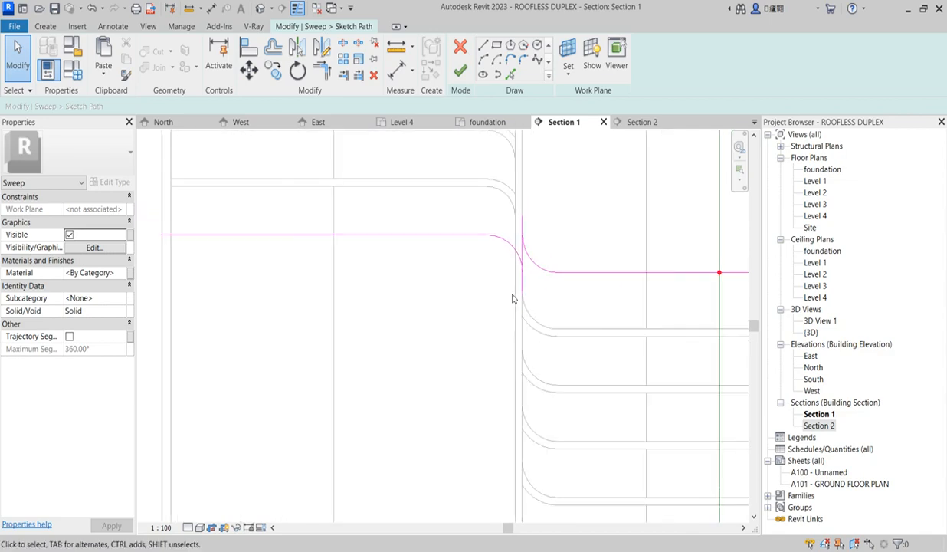
scroll(514, 305, "up", 1)
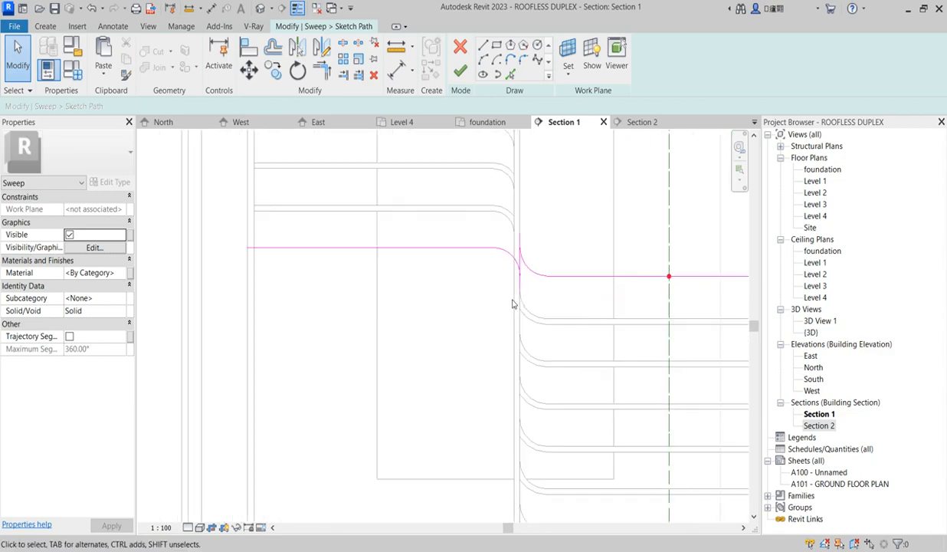
scroll(528, 280, "up", 1)
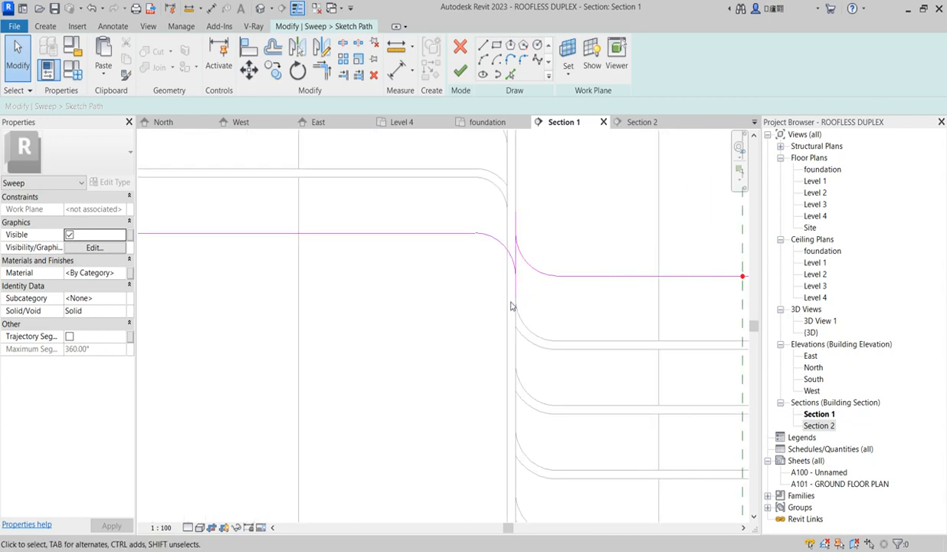
scroll(511, 305, "down", 1)
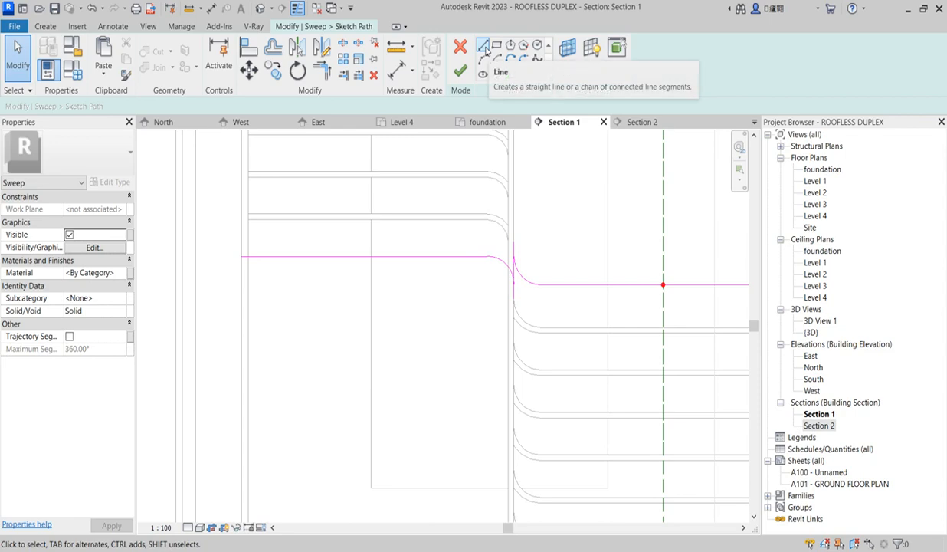
left_click(484, 45)
scroll(517, 282, "up", 3)
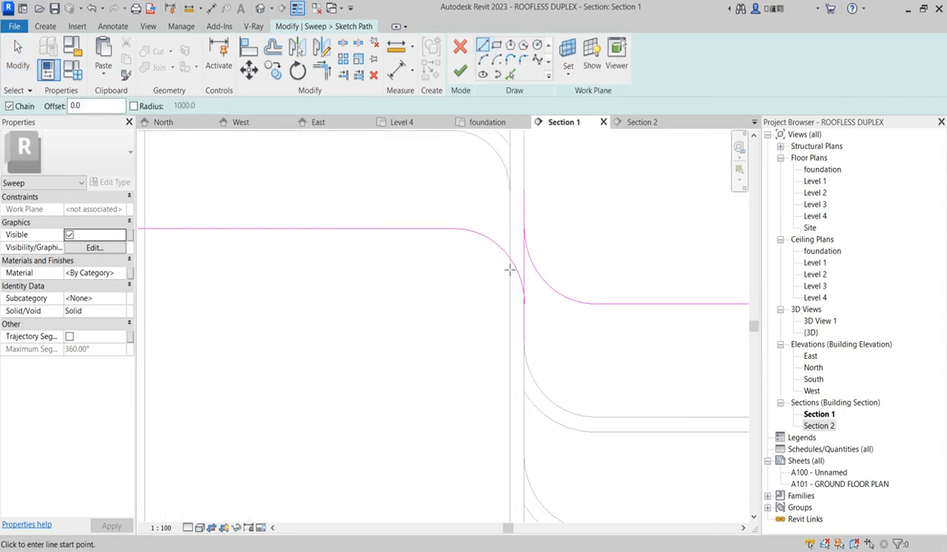
scroll(510, 259, "up", 2)
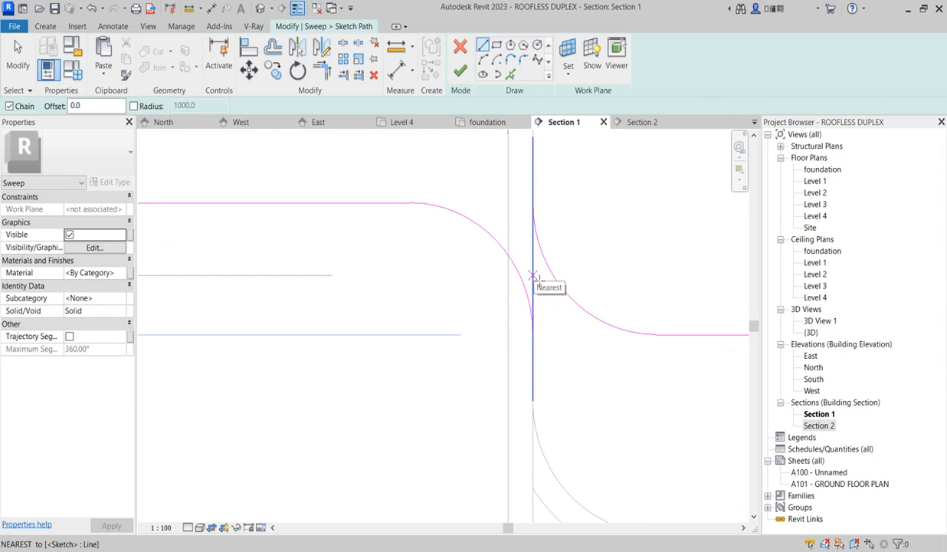
left_click(534, 276)
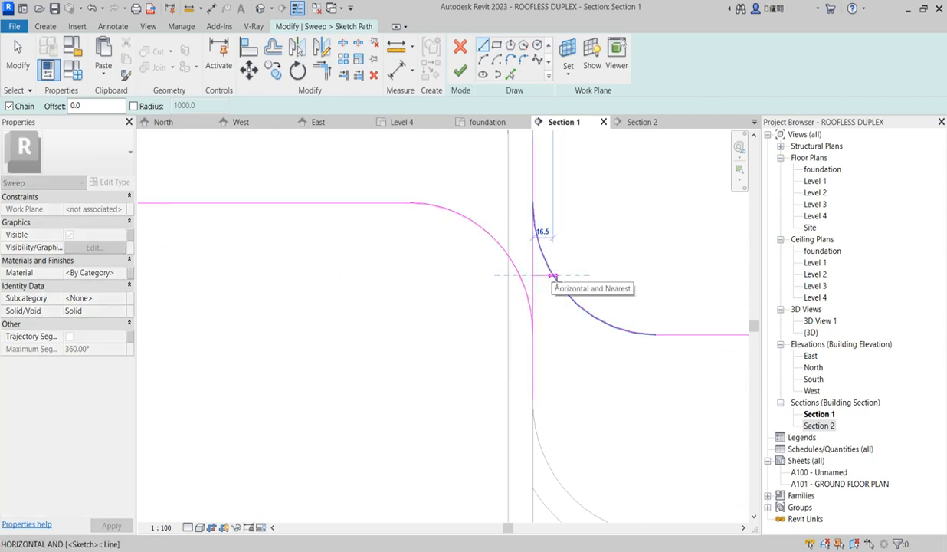
left_click(547, 273)
left_click(533, 277)
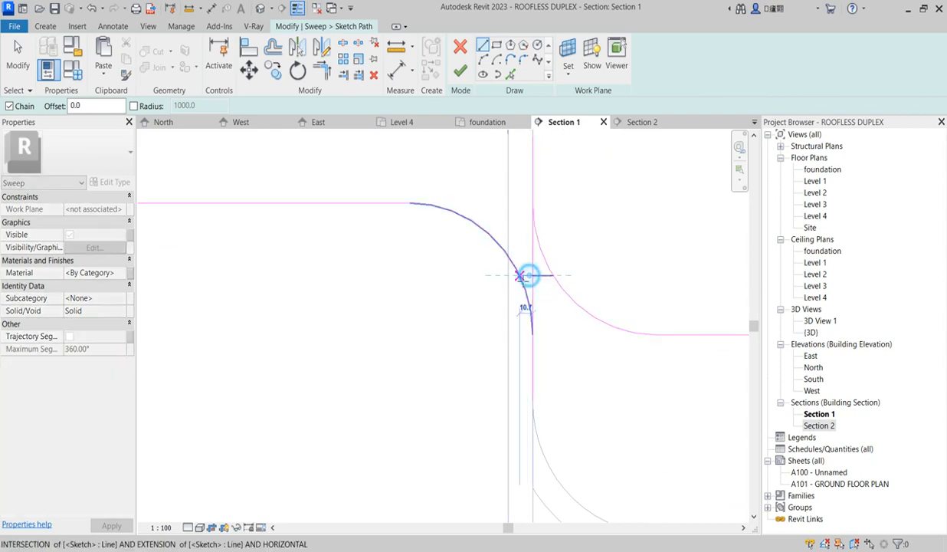
left_click(519, 276)
scroll(471, 301, "down", 2)
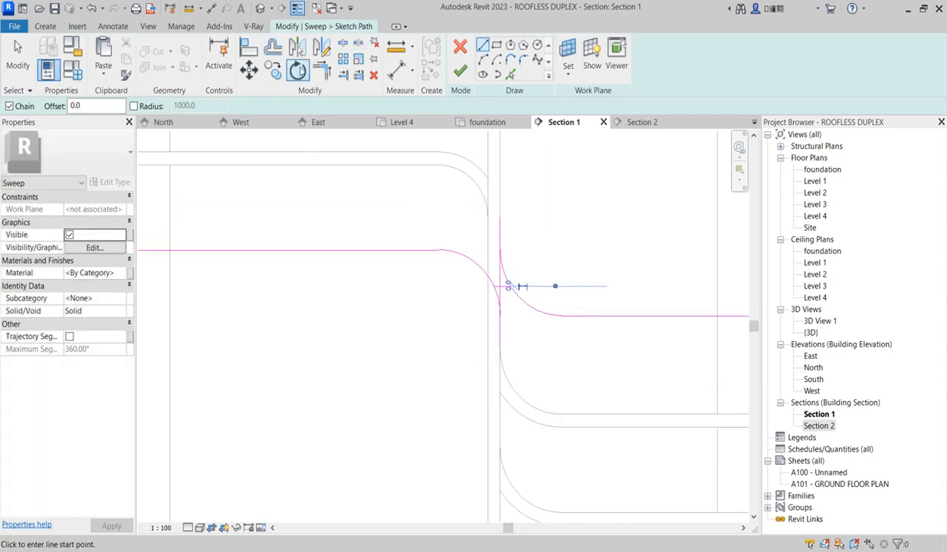
Step: Trim both arcs to the short horizontal connecting lines and delete the leftover vertical path line
left_click(322, 73)
left_click(489, 277)
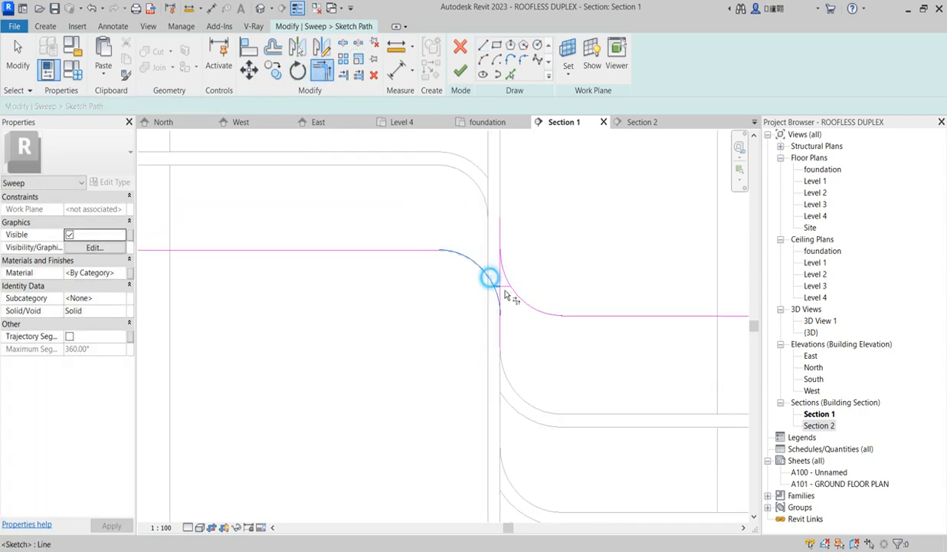
left_click(500, 291)
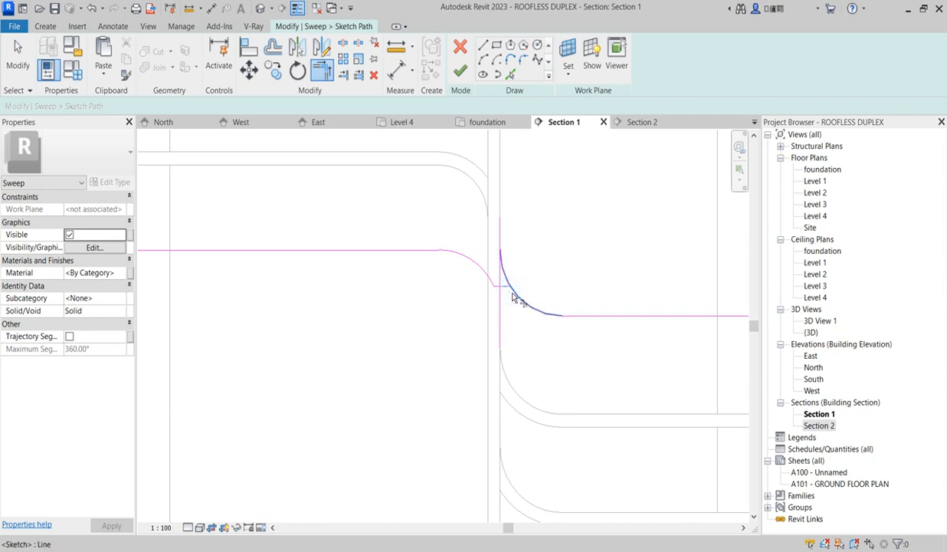
scroll(514, 268, "up", 2)
key("Escape")
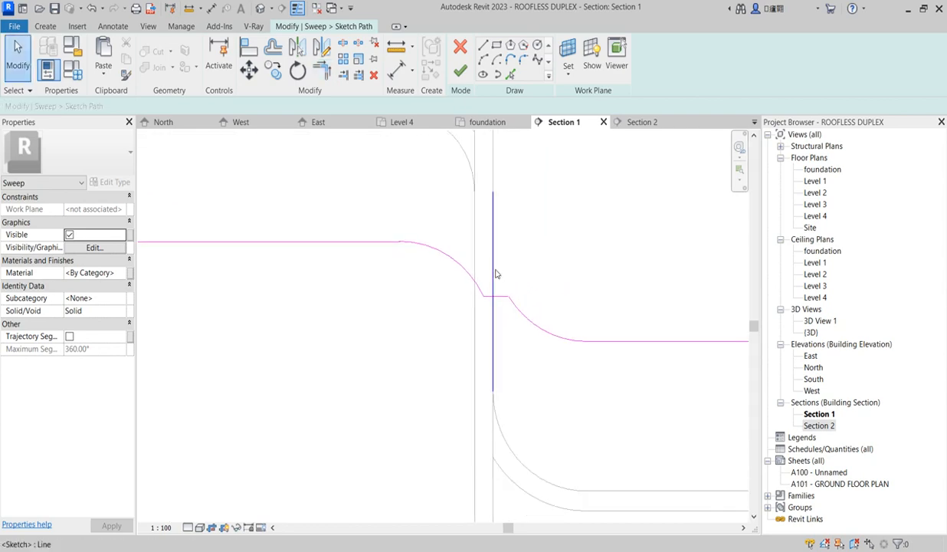
left_click(493, 268)
scroll(521, 259, "down", 5)
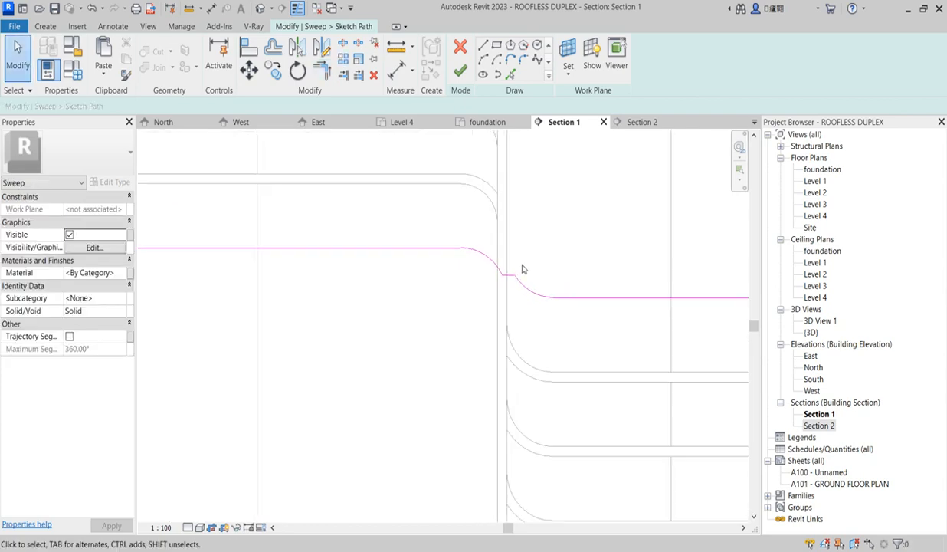
Step: Finish the path sketch and complete the edit of the shortest stair sweep
scroll(528, 277, "down", 2)
scroll(527, 295, "up", 5)
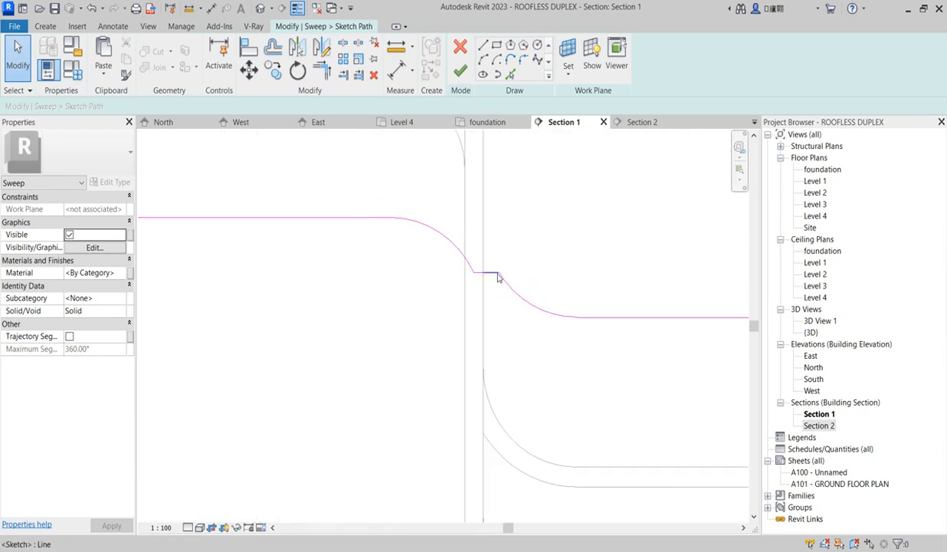
scroll(493, 280, "down", 4)
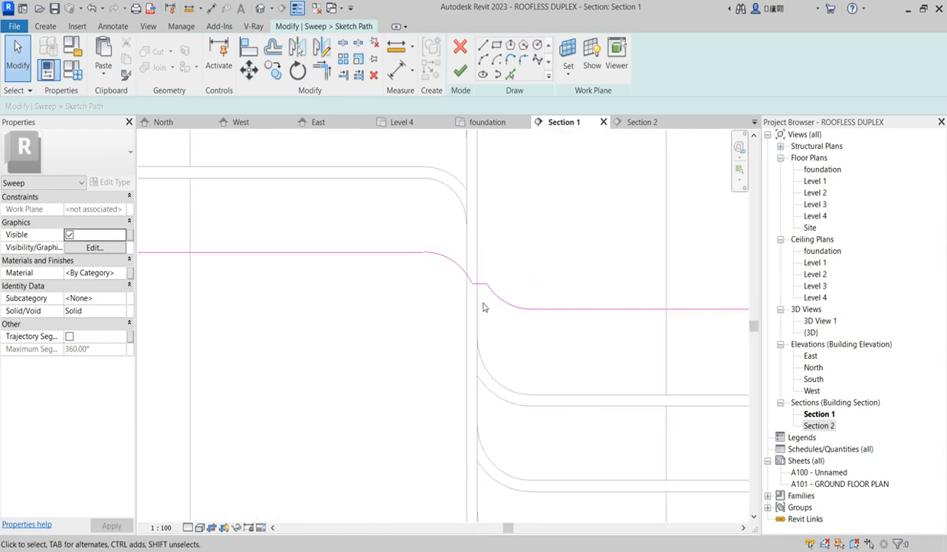
scroll(479, 296, "down", 3)
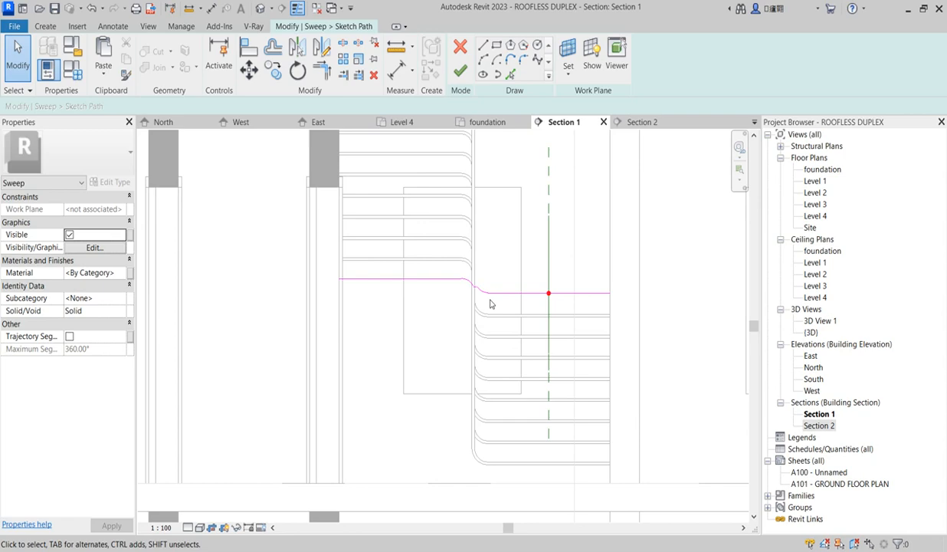
left_click(460, 70)
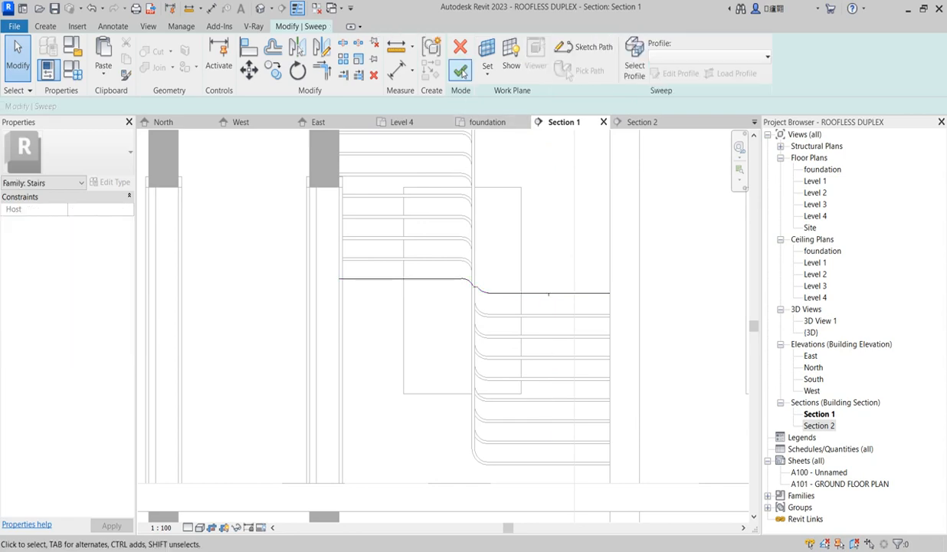
scroll(458, 317, "down", 5)
scroll(484, 315, "up", 4)
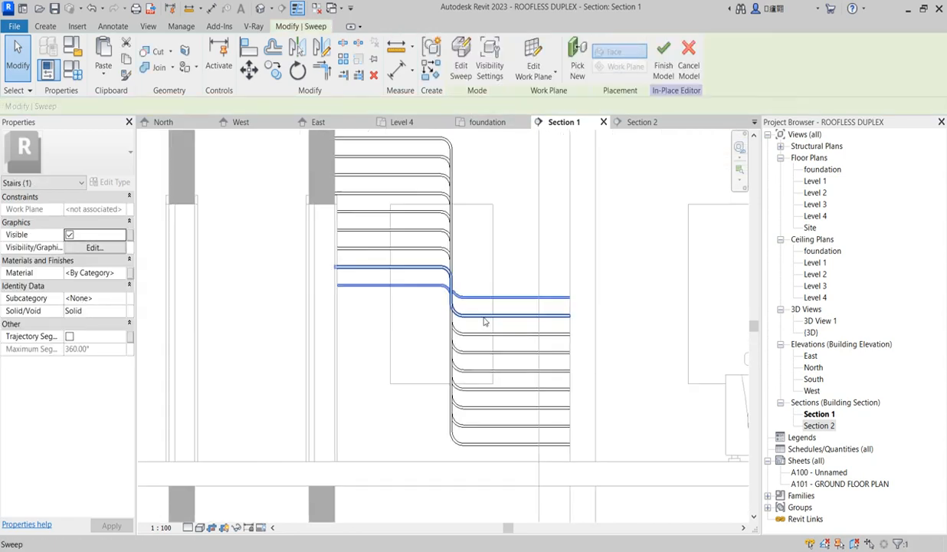
double_click(819, 321)
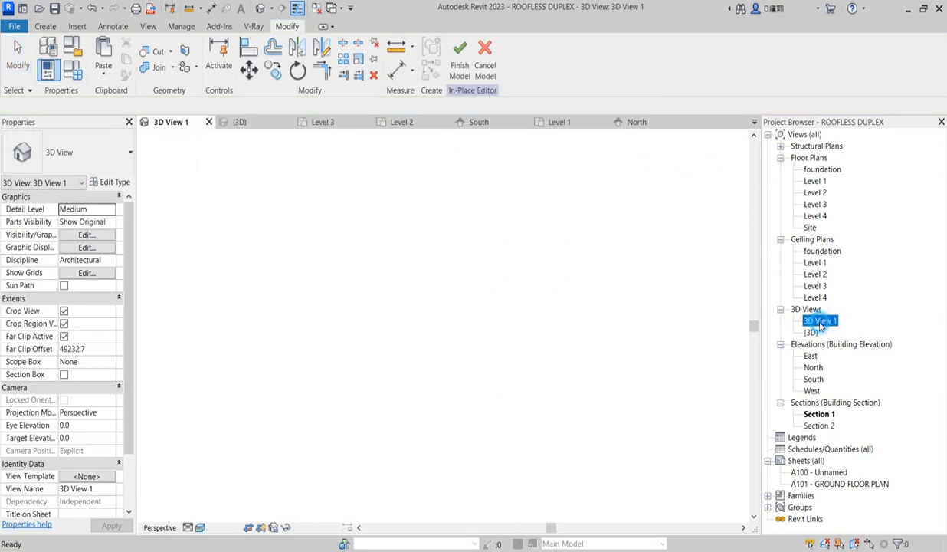
left_click(813, 333)
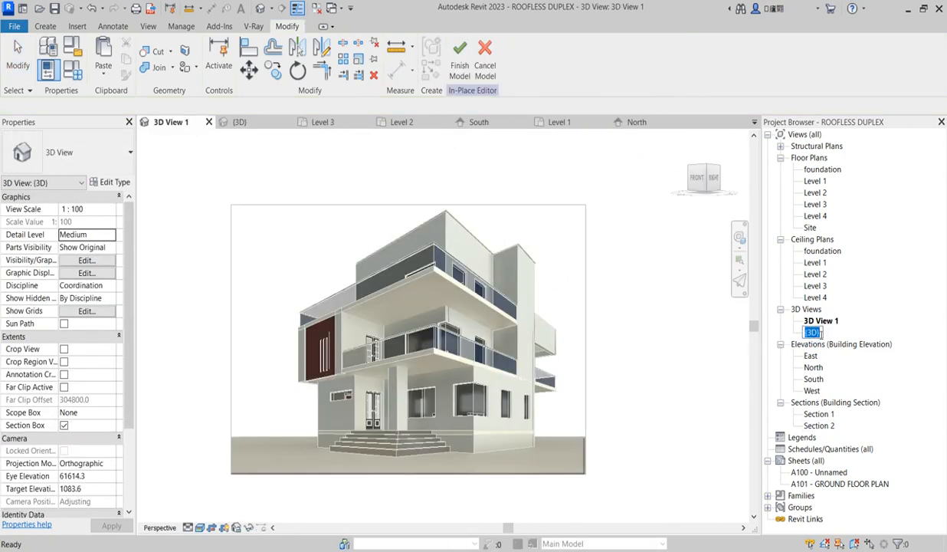
key("Return")
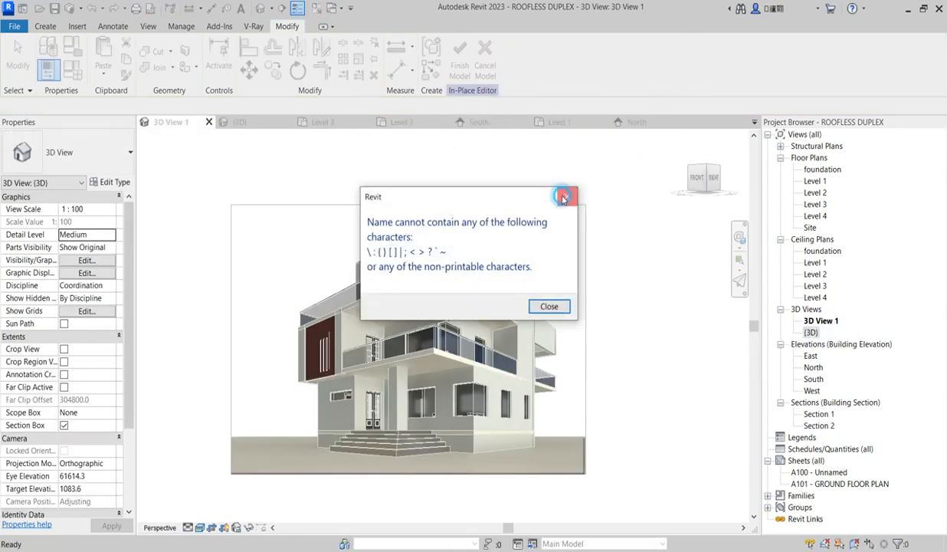
left_click(567, 197)
Step: Open the {3D} view and examine the middle joint of the newest sweep between its two treads
double_click(810, 332)
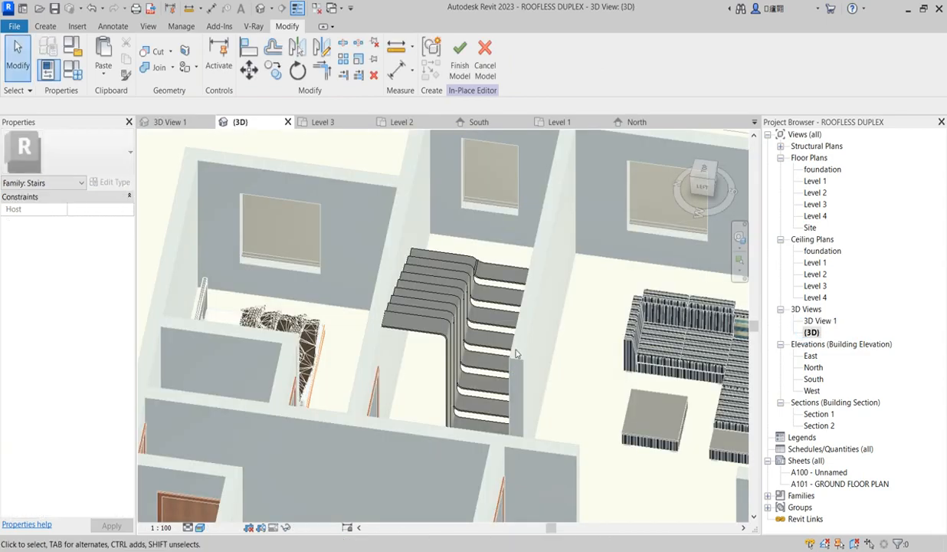
scroll(487, 317, "up", 2)
scroll(462, 256, "down", 2)
scroll(465, 255, "up", 5)
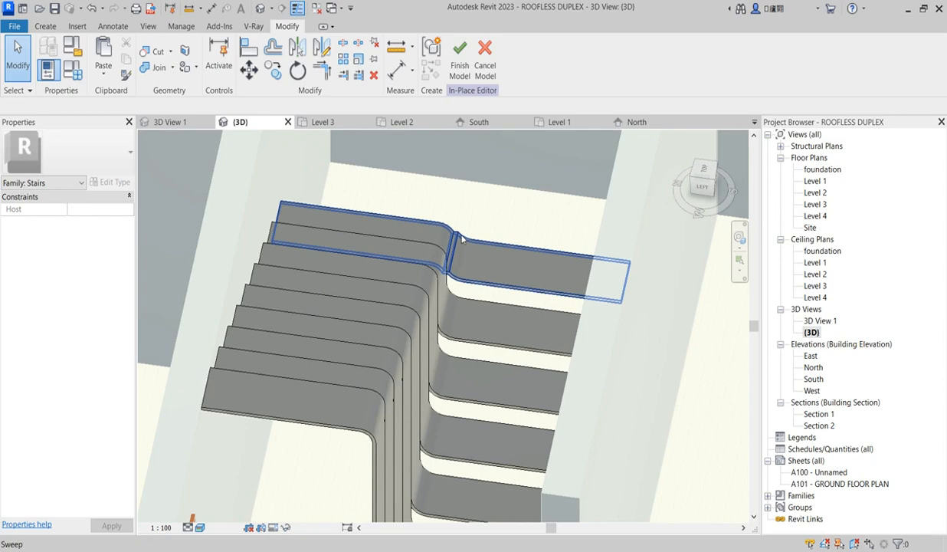
scroll(462, 242, "up", 2)
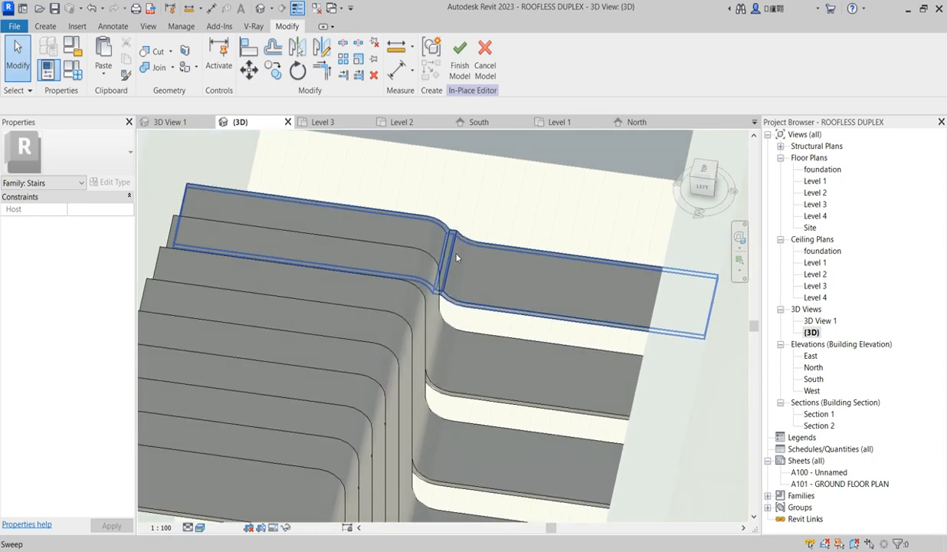
scroll(456, 257, "down", 4)
scroll(453, 257, "up", 4)
scroll(453, 256, "down", 2)
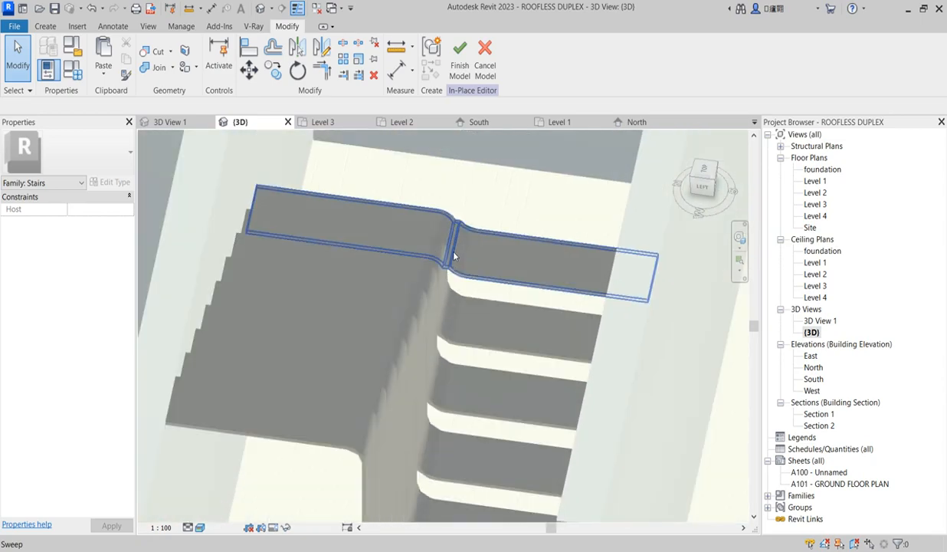
scroll(454, 256, "down", 3)
scroll(454, 249, "up", 4)
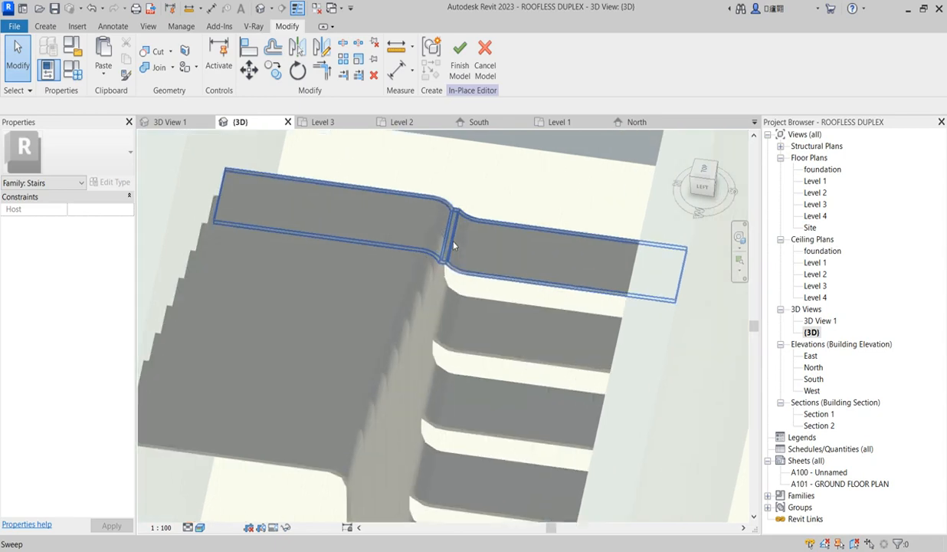
scroll(469, 173, "down", 2)
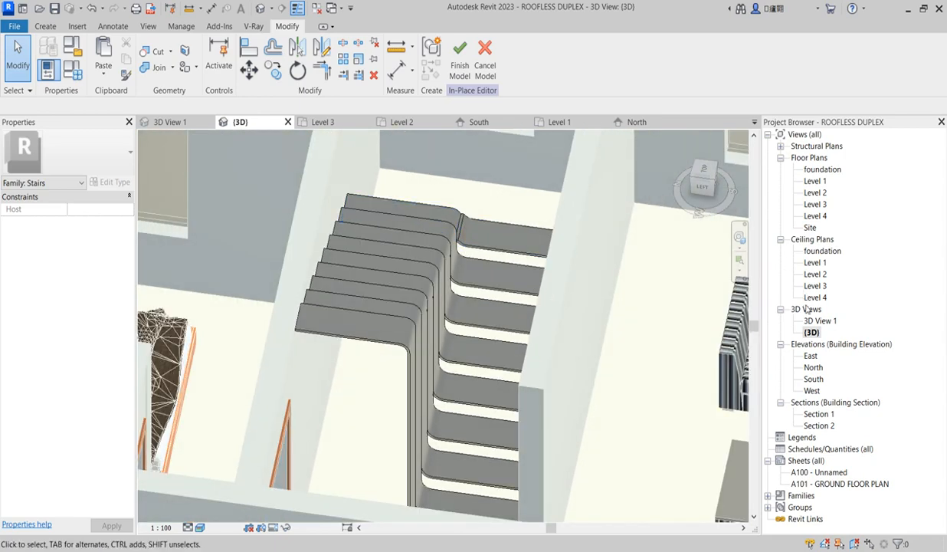
Step: Open the shortest stair sweep from Section 2 and edit its path sketch in the Section 1 view
double_click(819, 427)
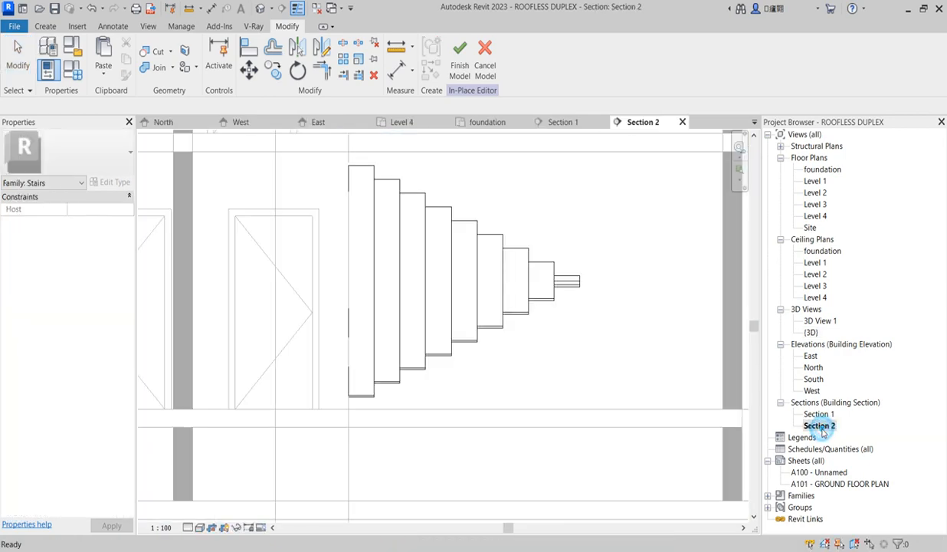
left_click(575, 285)
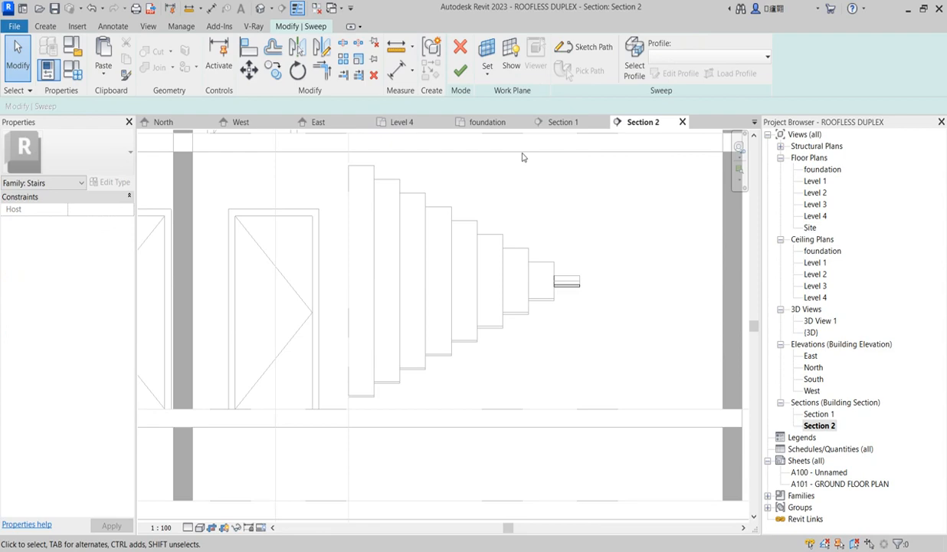
left_click(586, 47)
left_click(434, 196)
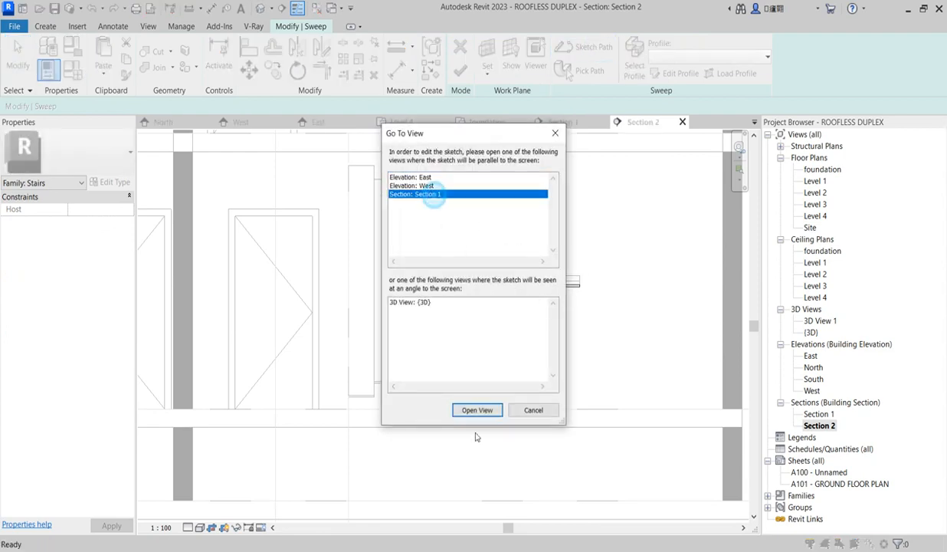
left_click(485, 410)
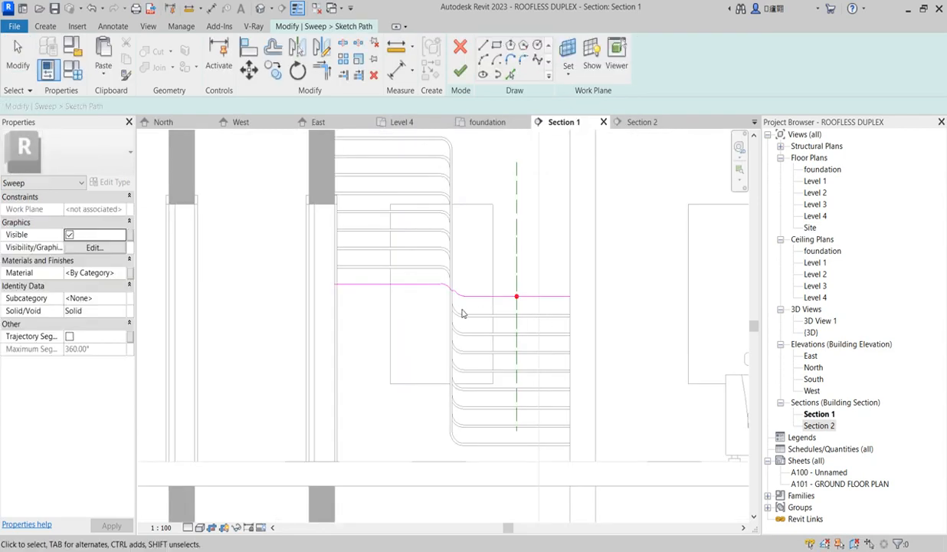
Step: Move the lower arc of the path horizontally so its upper end meets the lower end of the upper arc
scroll(455, 302, "up", 2)
scroll(455, 302, "up", 4)
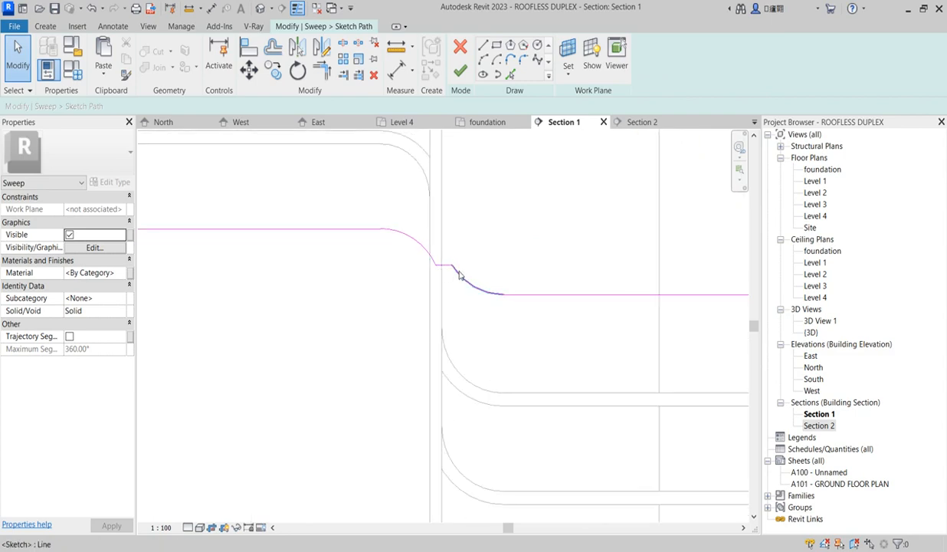
scroll(467, 290, "down", 4)
scroll(475, 306, "down", 2)
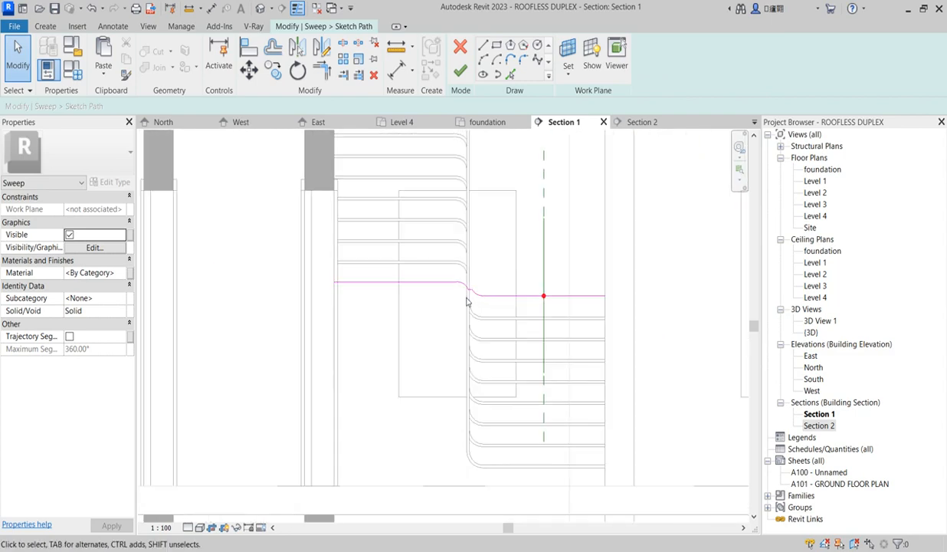
scroll(468, 305, "up", 2)
scroll(467, 306, "up", 3)
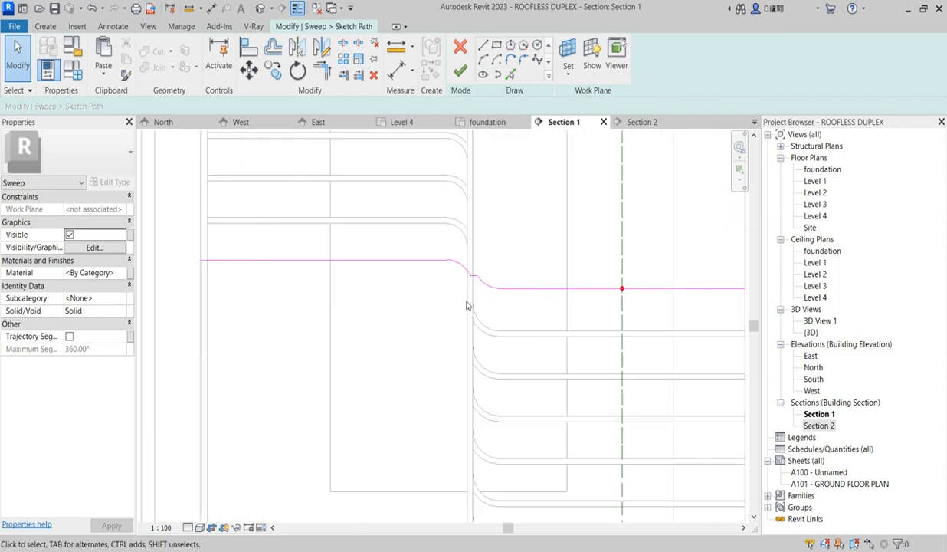
scroll(473, 295, "up", 3)
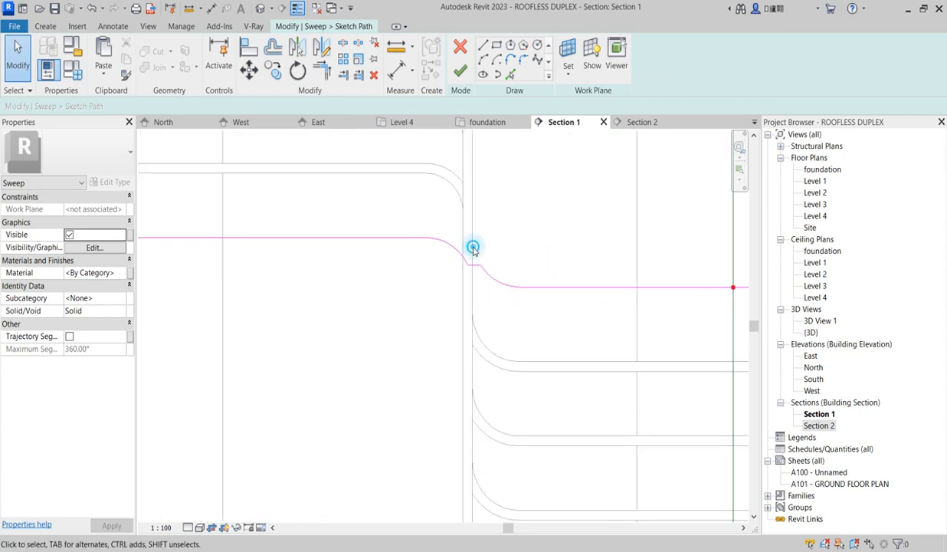
left_click_drag(473, 248, 538, 320)
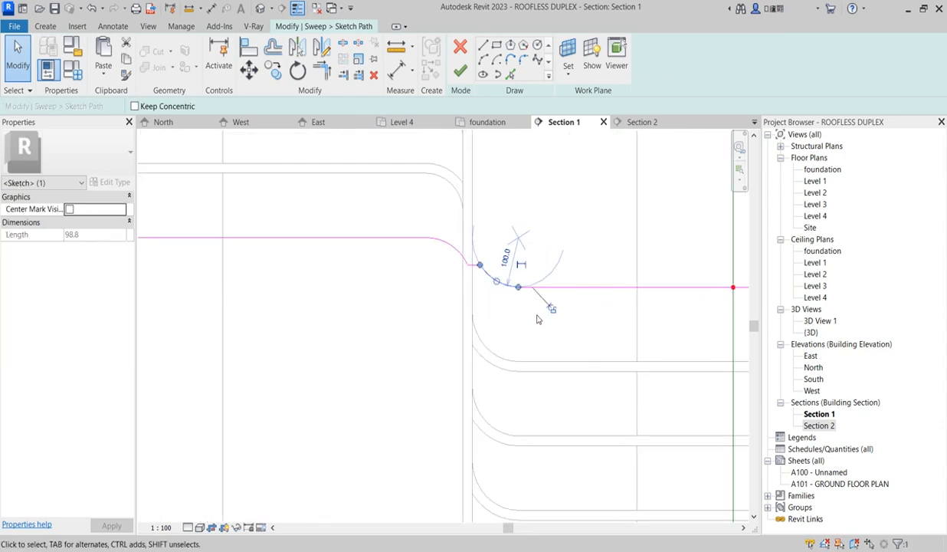
left_click(249, 71)
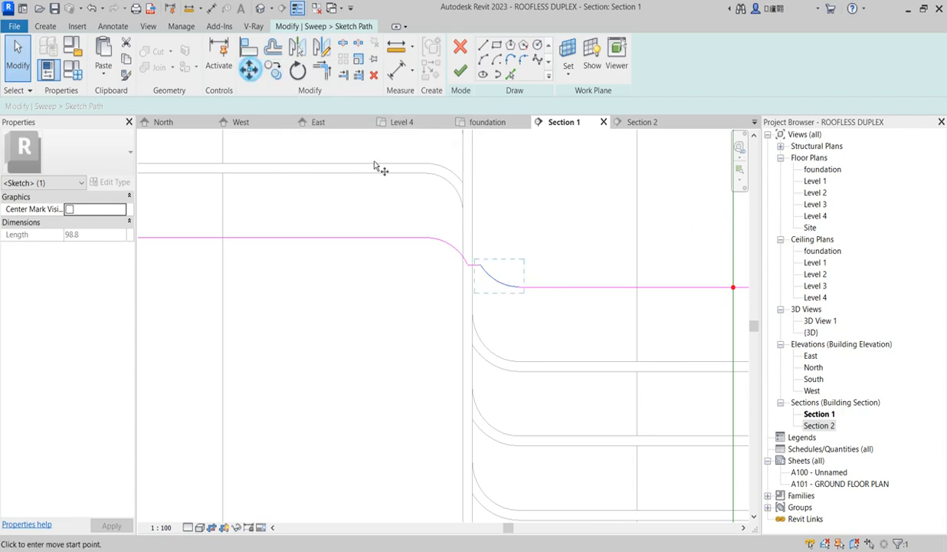
left_click(480, 265)
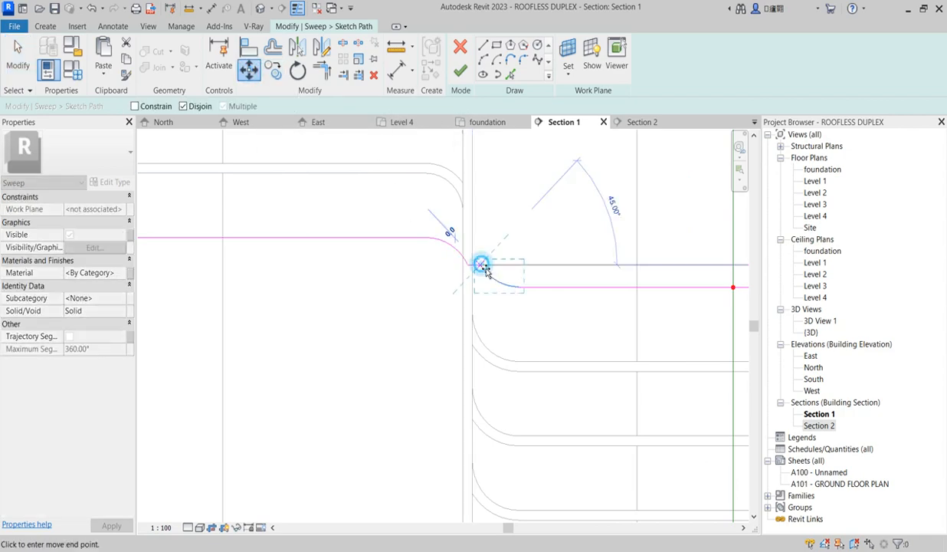
left_click(467, 265)
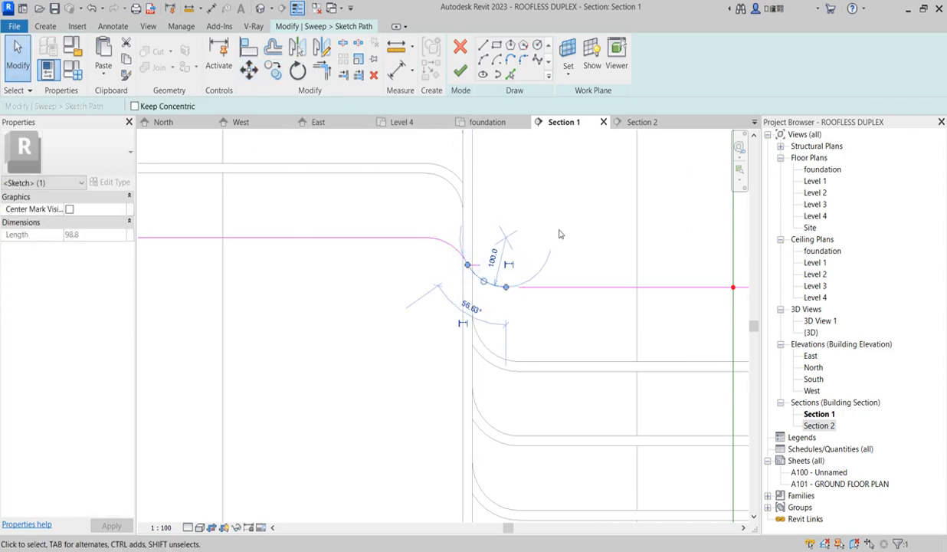
left_click(498, 275)
Step: Delete the short horizontal connecting line and join the lower arc to the lower horizontal path line with Trim/Extend to Corner
scroll(482, 268, "up", 2)
left_click(475, 259)
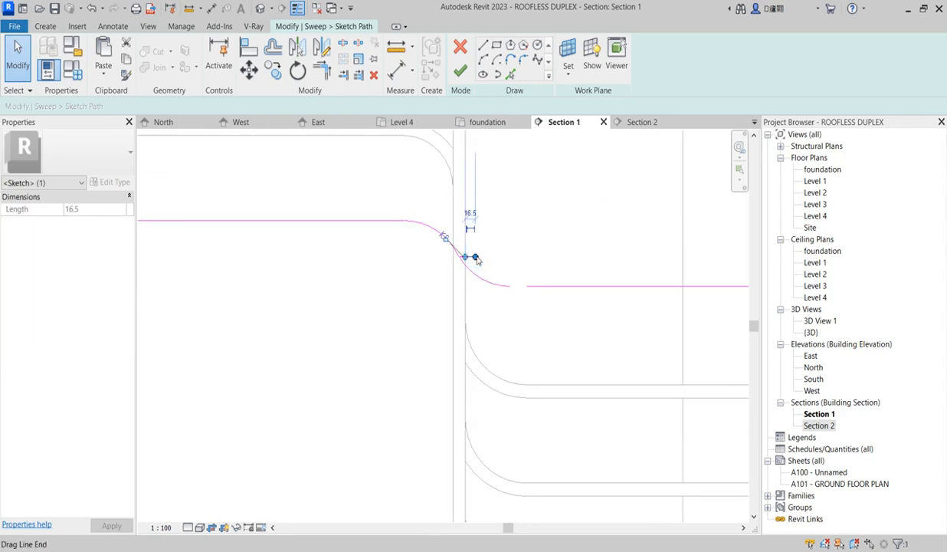
key("Delete")
scroll(463, 260, "up", 2)
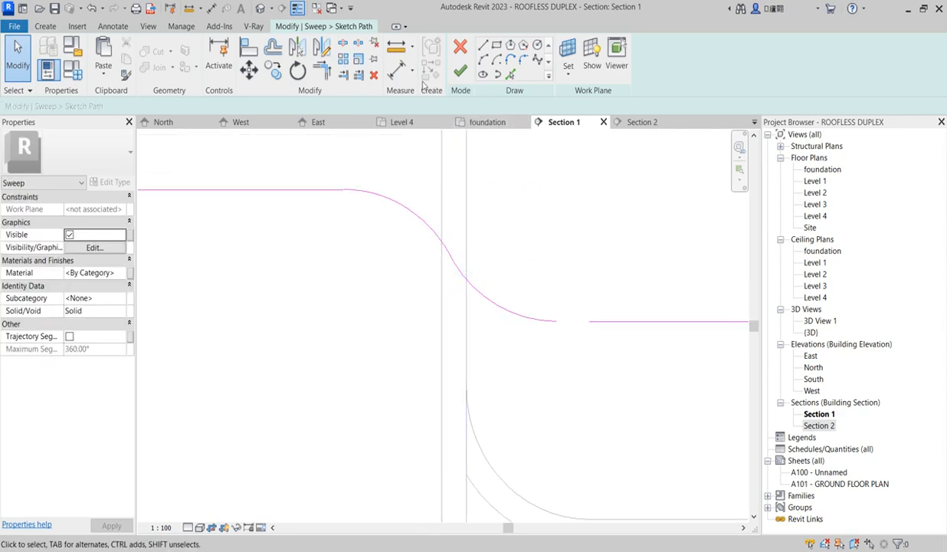
left_click(325, 75)
left_click(545, 321)
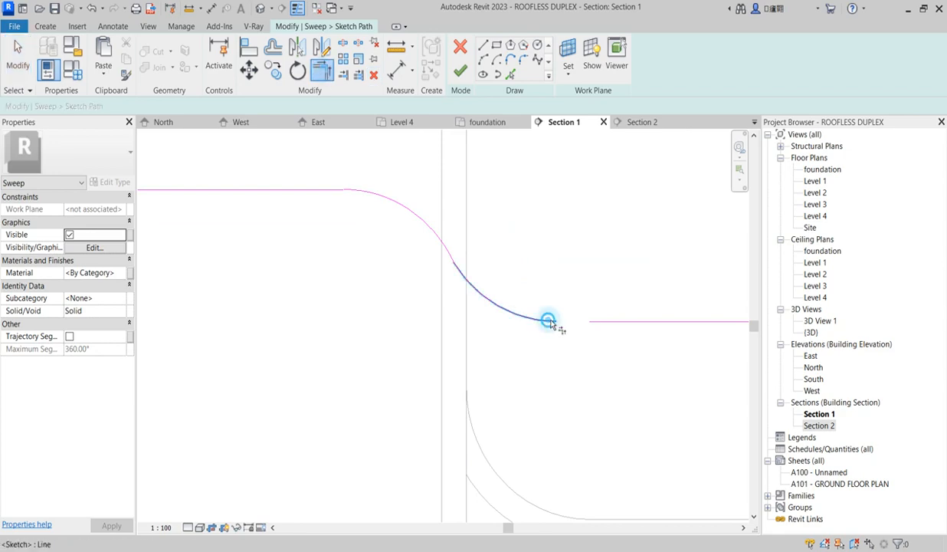
left_click(627, 325)
scroll(546, 363, "down", 6)
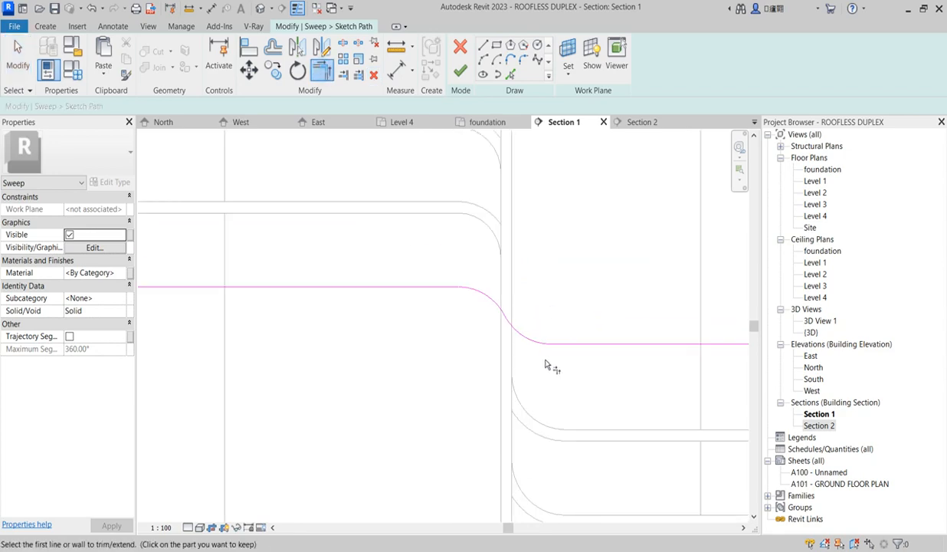
Step: Finish the path sketch and complete the edit of the shortest stair sweep
left_click(467, 74)
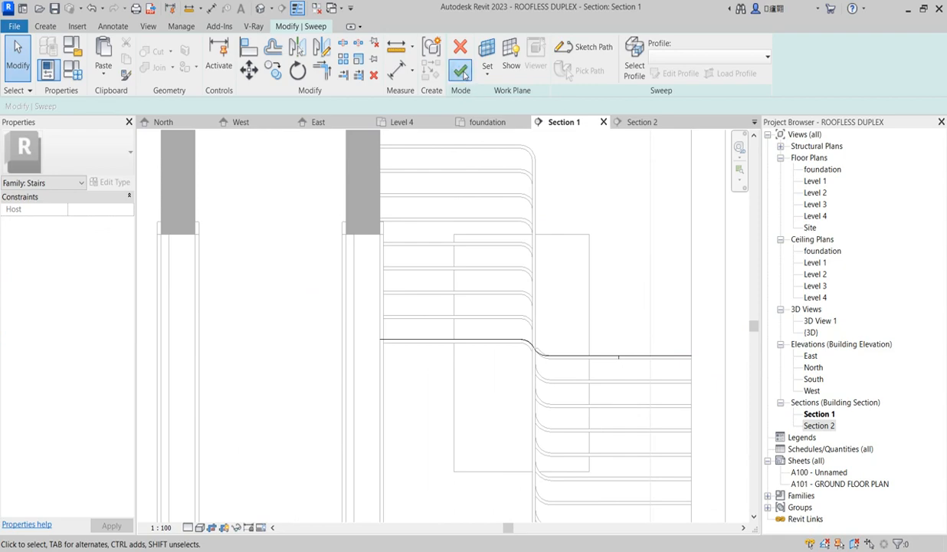
left_click(460, 71)
key("Escape")
Step: Copy the shortest stair sweep in Section 2, placing the copy 300 mm horizontally at its free side
scroll(528, 395, "down", 3)
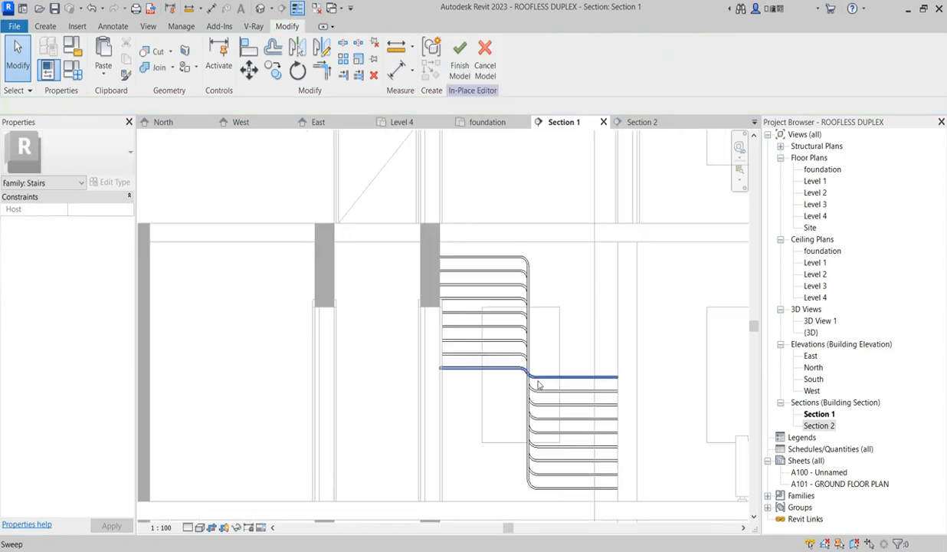
scroll(538, 384, "up", 5)
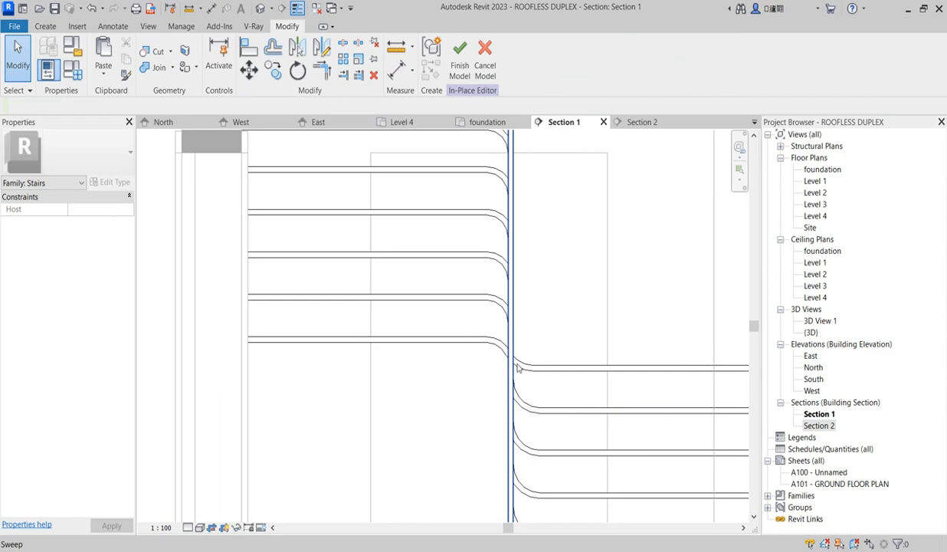
scroll(529, 356, "up", 3)
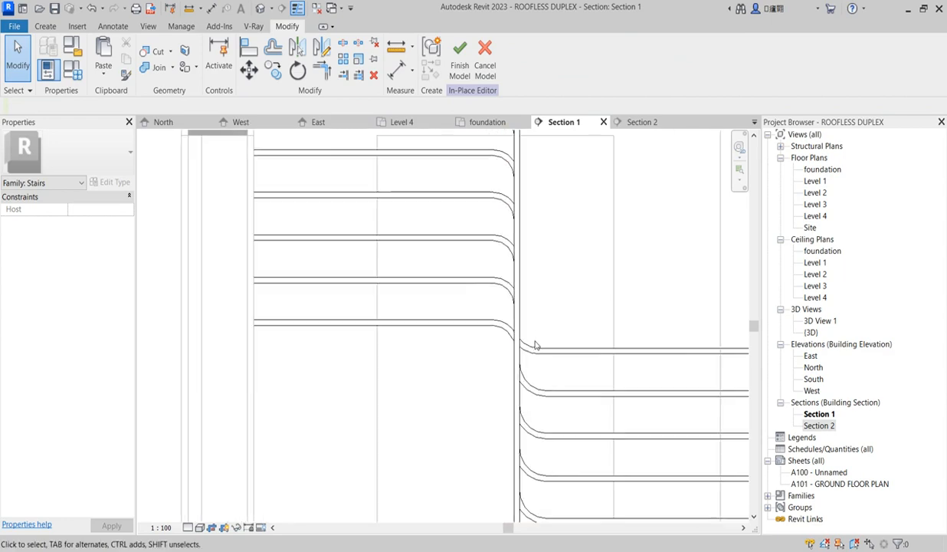
scroll(534, 346, "down", 1)
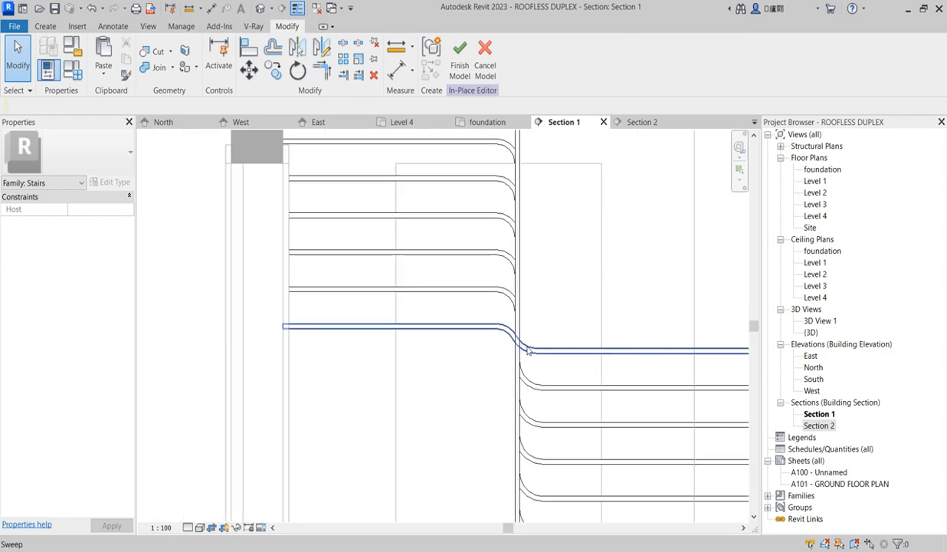
left_click(527, 346)
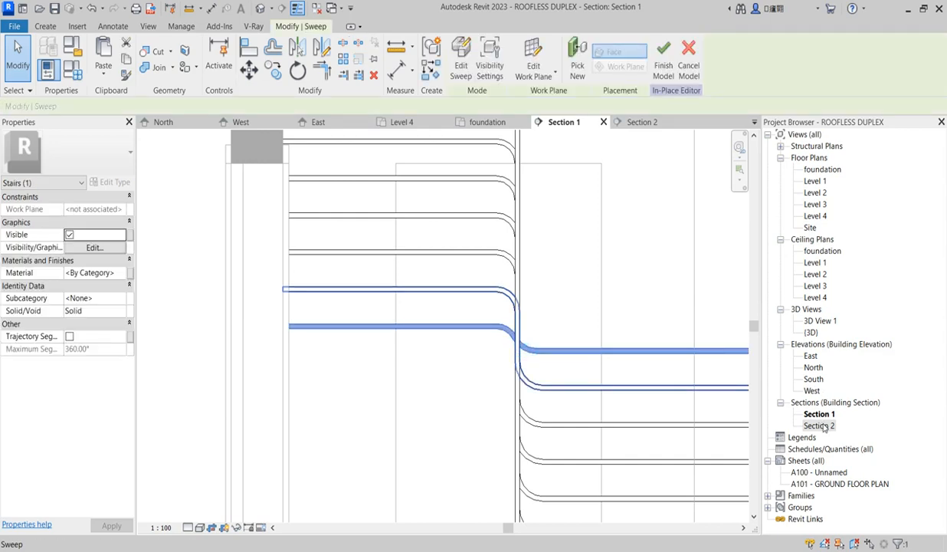
double_click(819, 425)
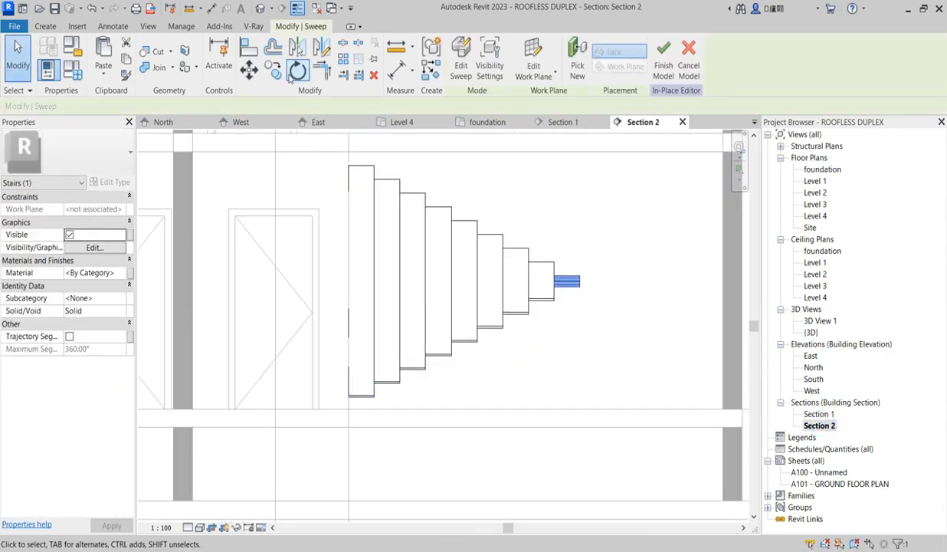
left_click(273, 70)
scroll(560, 268, "up", 1)
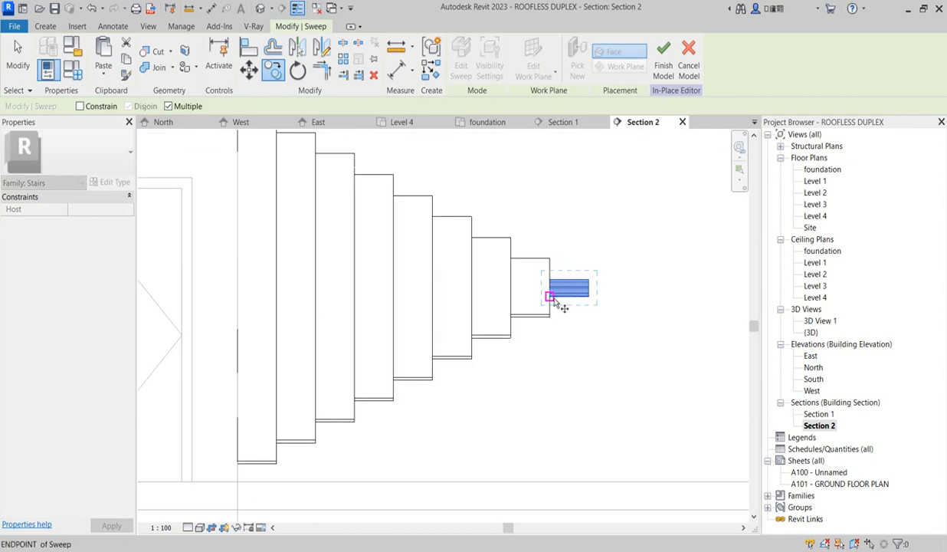
scroll(549, 304, "up", 1)
left_click(551, 296)
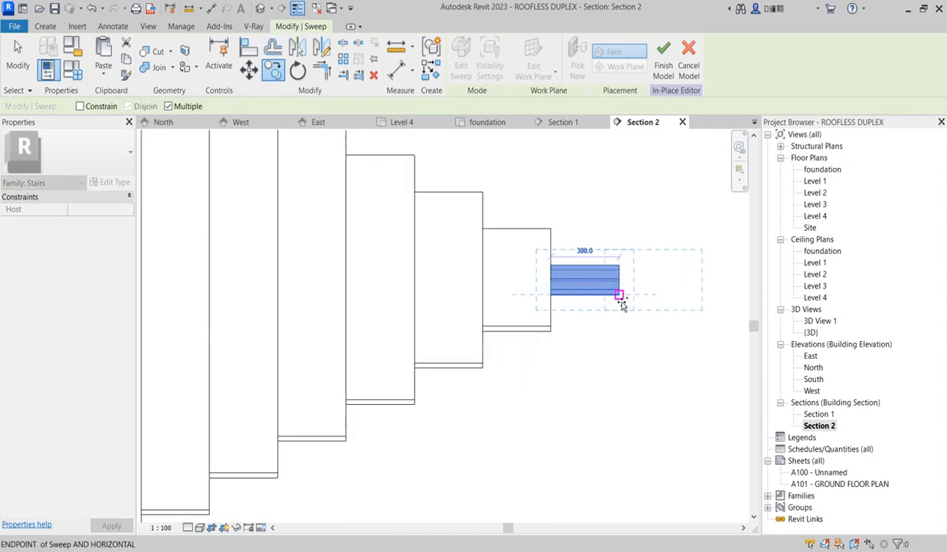
left_click(619, 295)
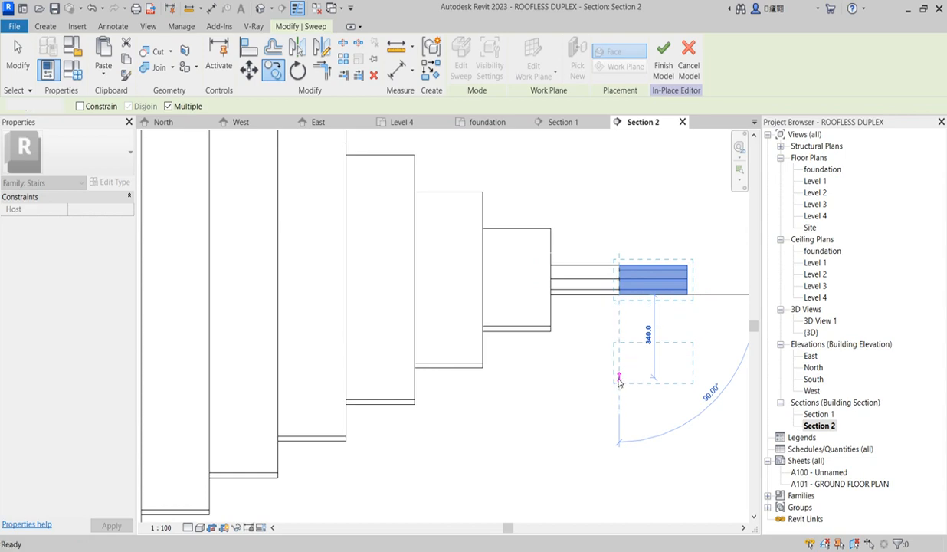
key("Escape")
Step: Open the newly copied sweep for editing and show its path sketch in the Section 1 view
left_click(461, 58)
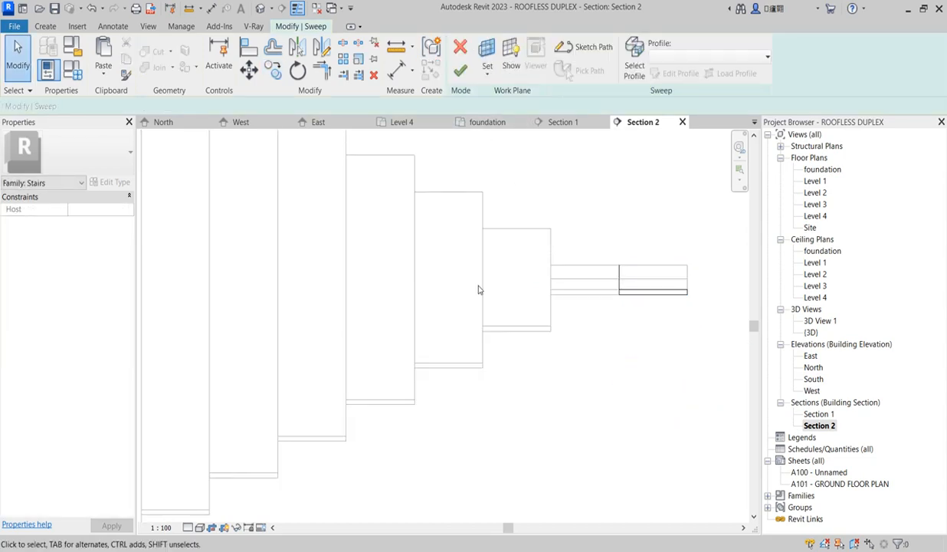
left_click(600, 54)
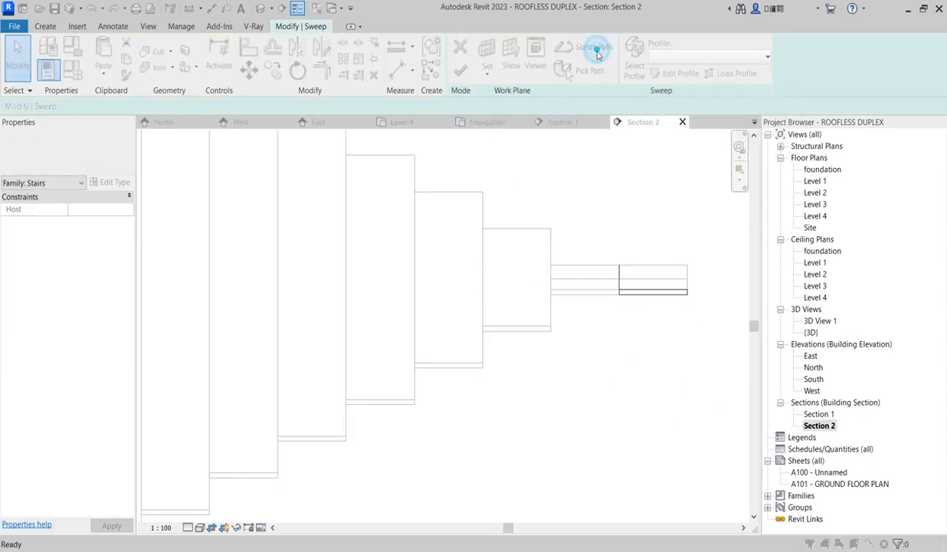
left_click(419, 185)
left_click(431, 196)
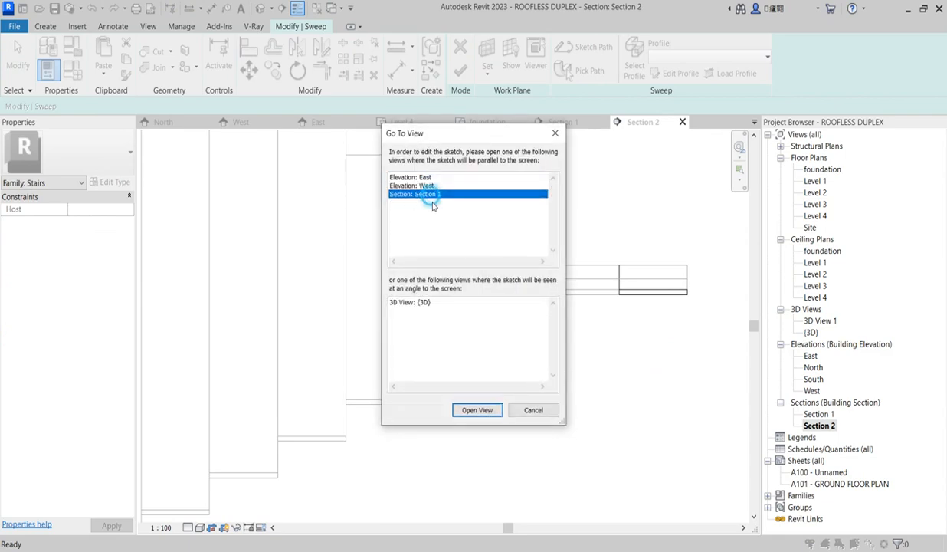
left_click(485, 411)
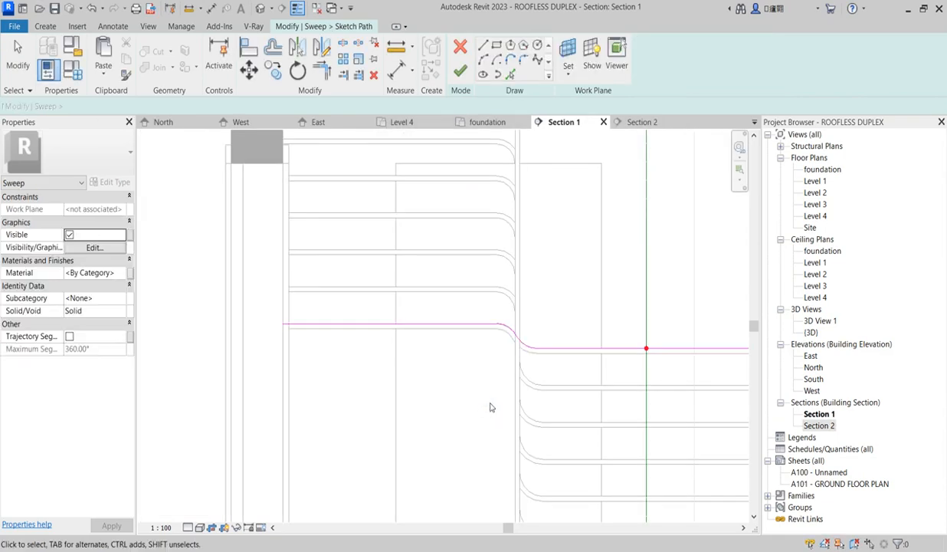
Step: Draw a horizontal path line from the joint between the two arcs to the outer edge of the lower treads
scroll(501, 325, "down", 2)
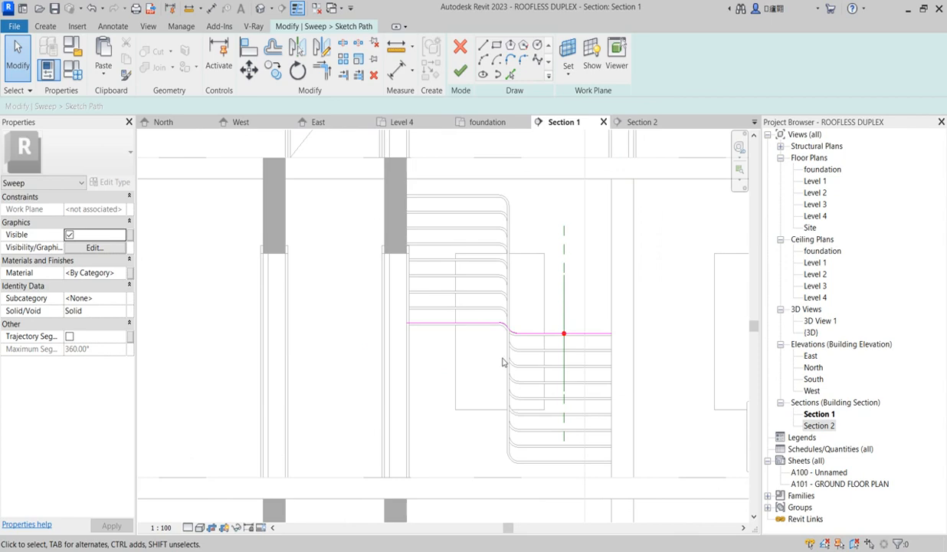
scroll(502, 361, "up", 2)
scroll(540, 329, "up", 2)
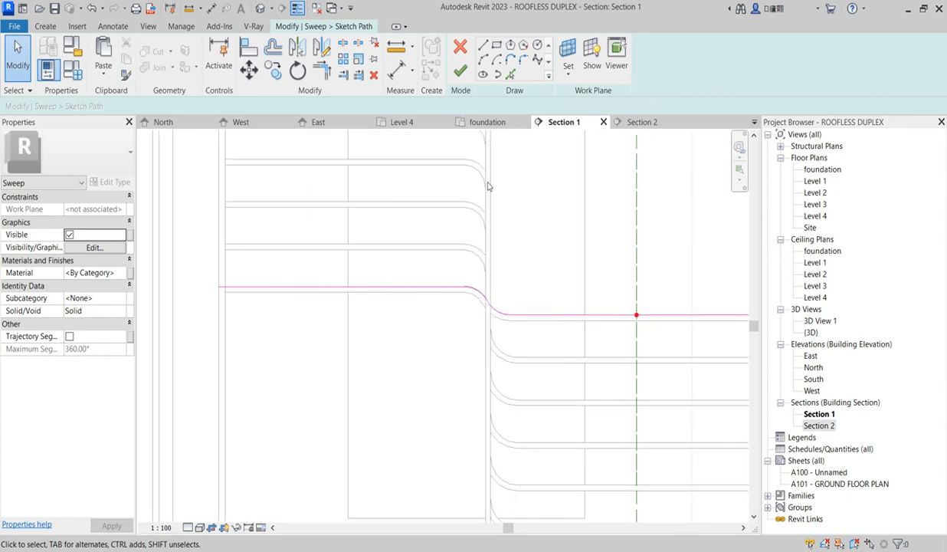
left_click(484, 45)
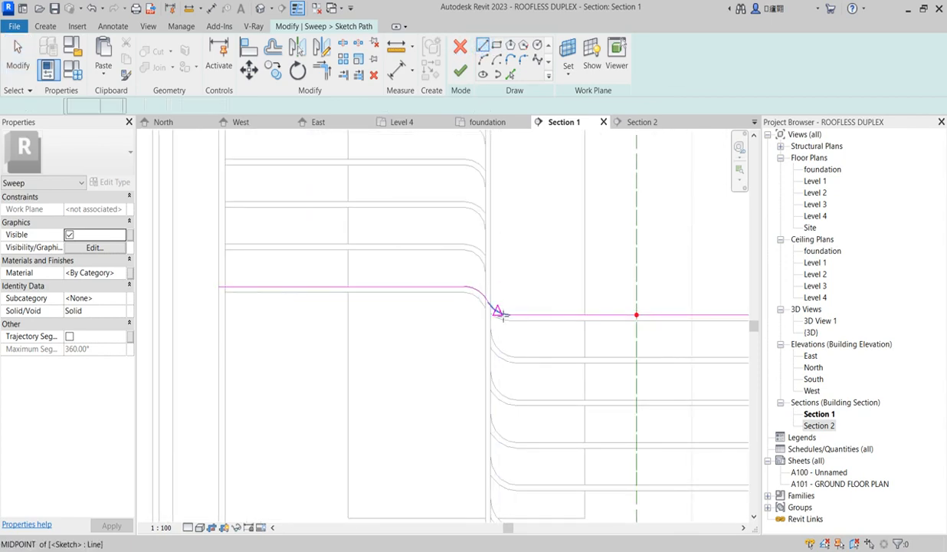
scroll(495, 310, "up", 2)
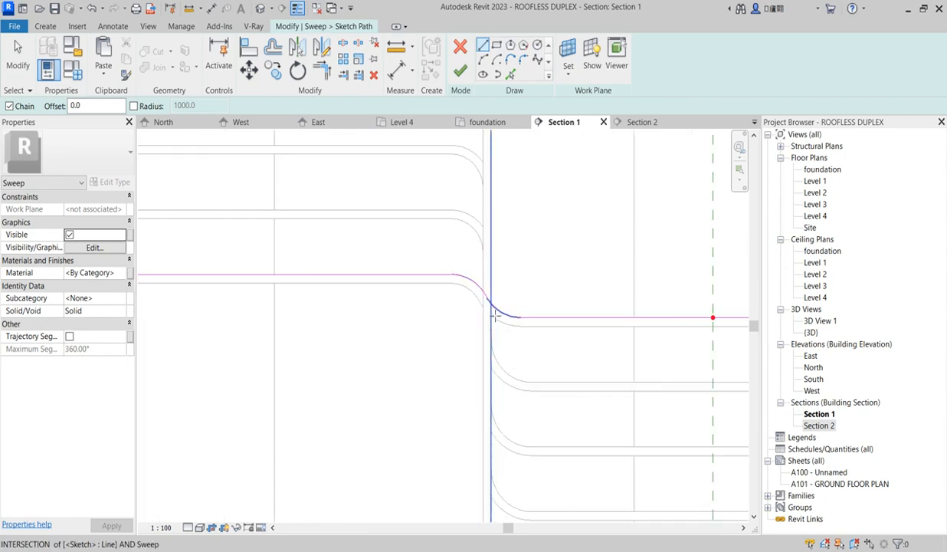
scroll(494, 309, "up", 2)
left_click(487, 296)
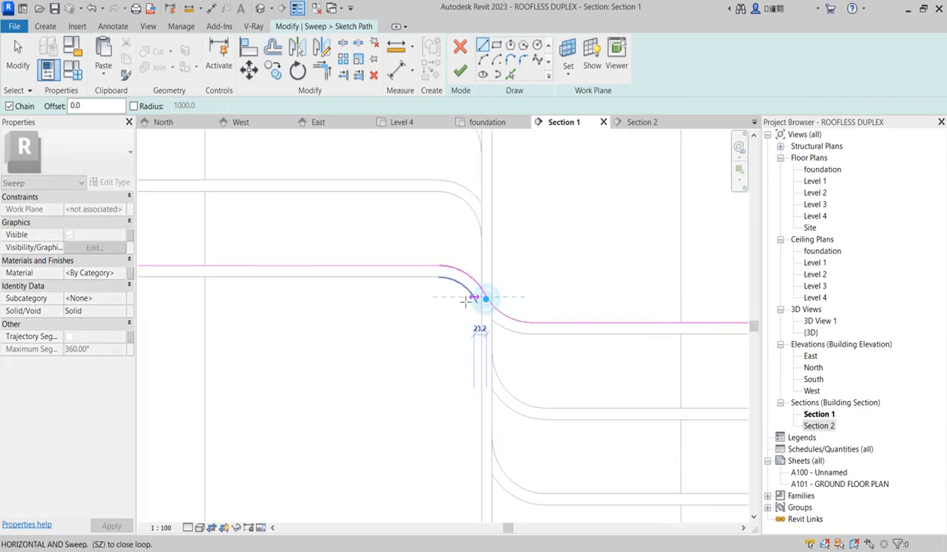
scroll(481, 303, "down", 2)
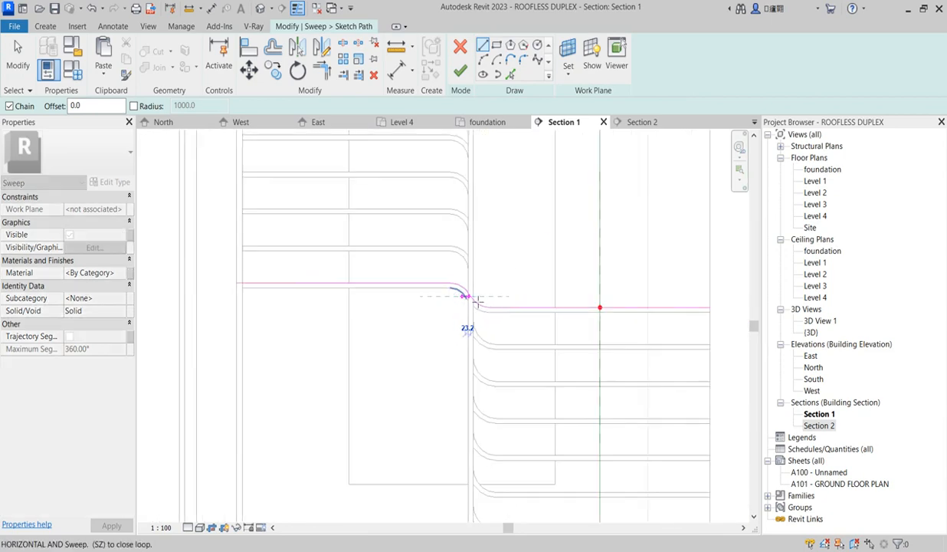
left_click(709, 304)
key("Escape")
key("Escape")
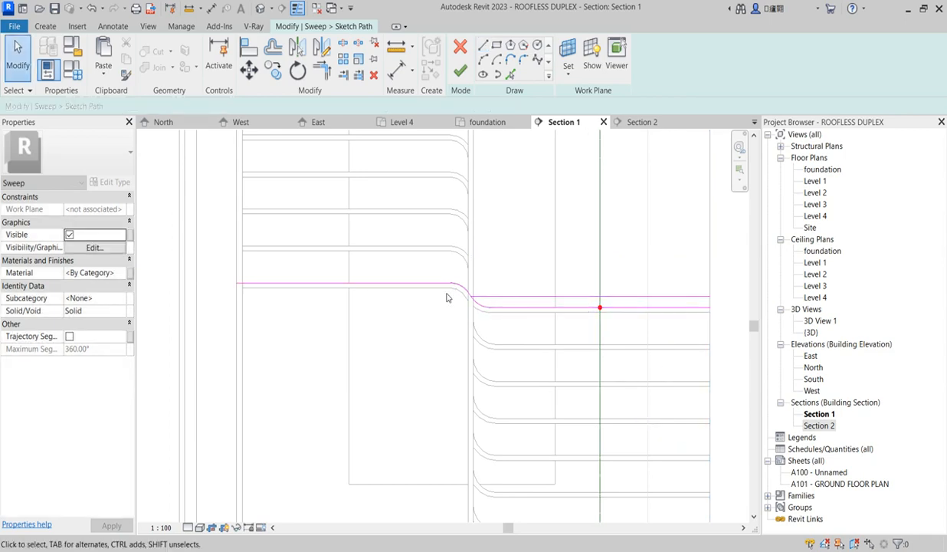
Step: Delete the old upper and lower horizontal lines and both connecting arcs from the sweep path
left_click(413, 283)
key("Delete")
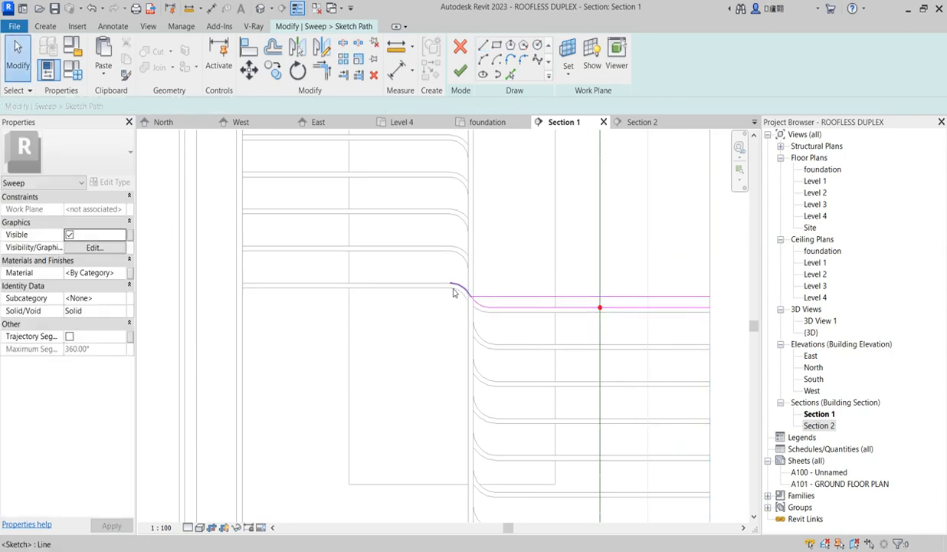
left_click(480, 308)
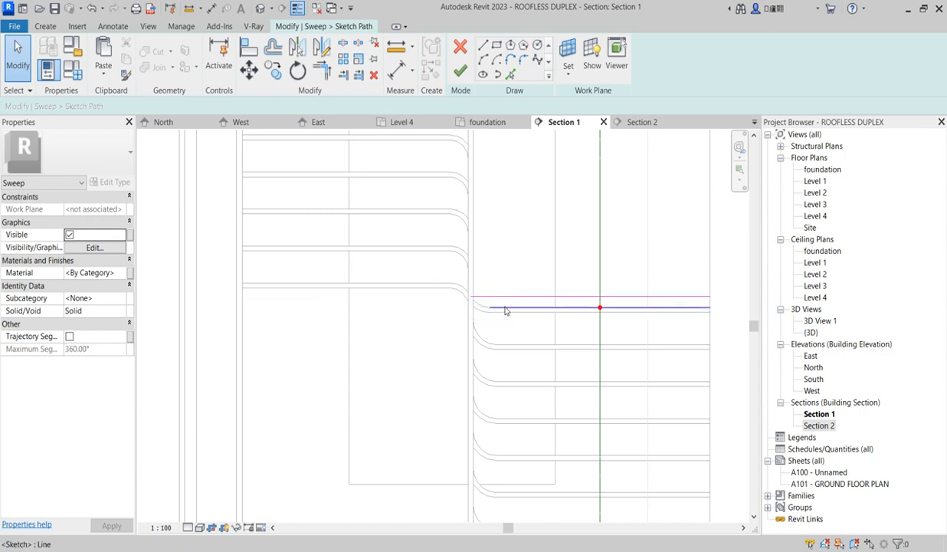
key("Delete")
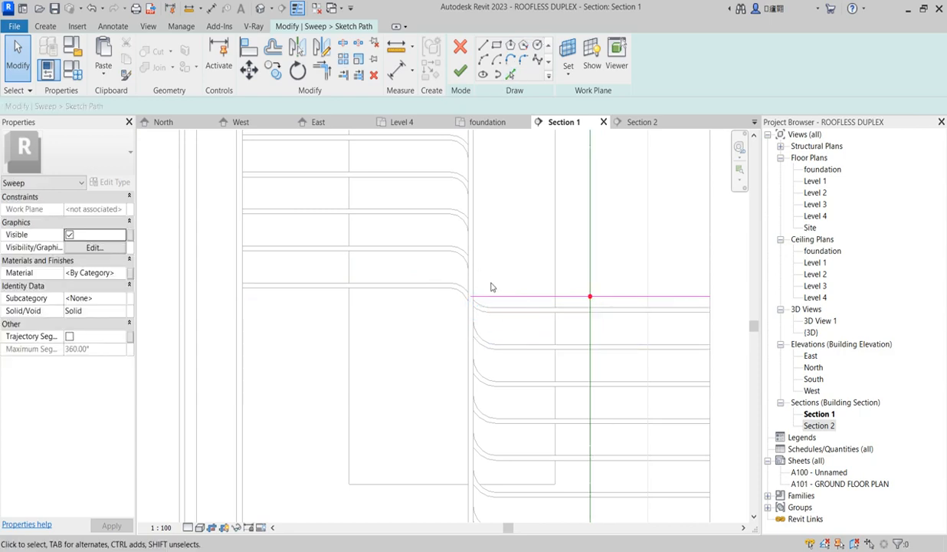
Step: Extend the remaining path line to the opposite stair edge, 2037.5 mm long in total, and finish the path and sweep edits
left_click(488, 307)
mouse_move(467, 296)
left_mouse_down()
mouse_move(261, 308)
mouse_move(242, 297)
left_mouse_up()
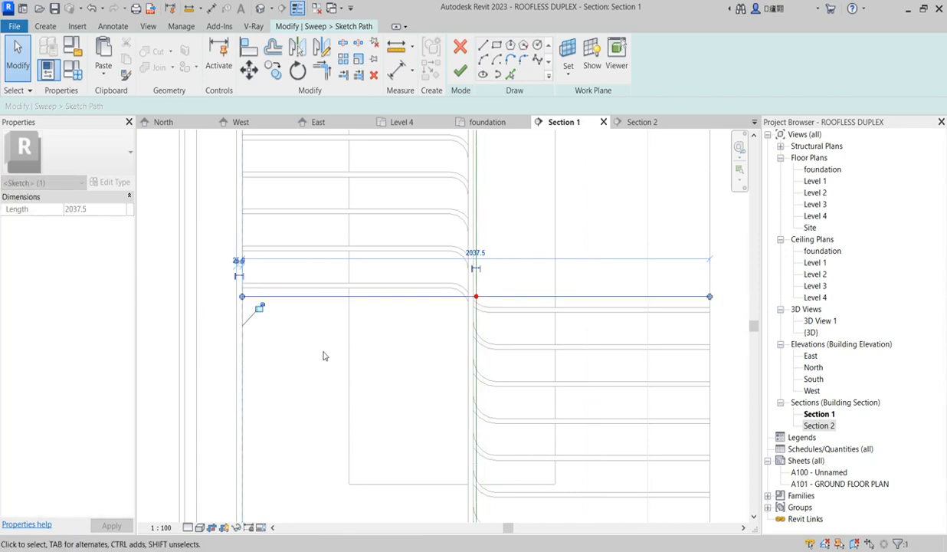
left_click(397, 353)
left_click(458, 74)
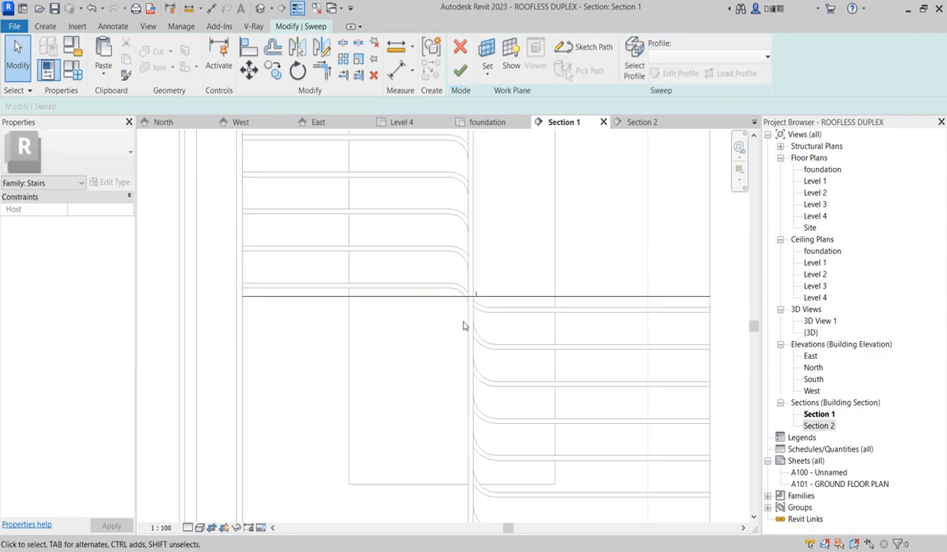
left_click(458, 74)
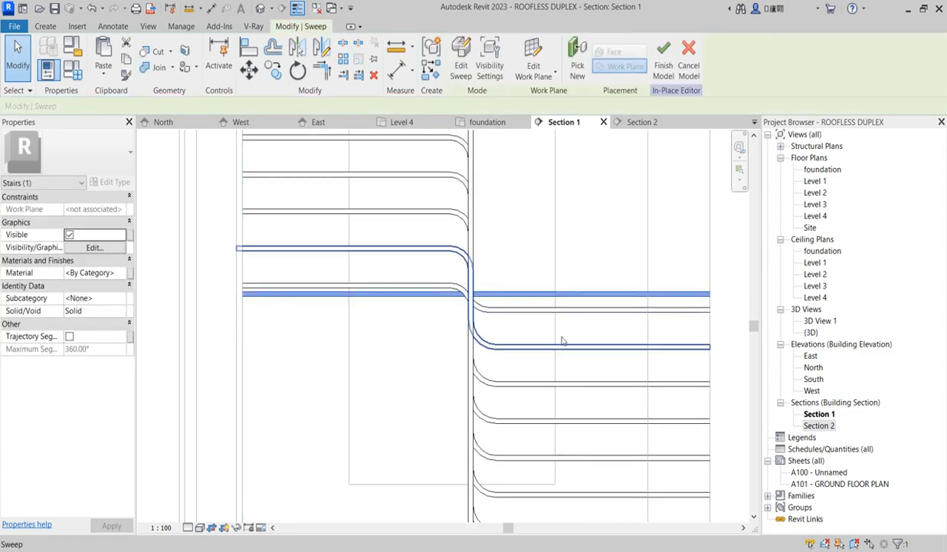
Step: Nudge the straight landing sweep downward to line up with the middle joint of the neighbouring curved sweep
scroll(497, 333, "down", 3)
scroll(497, 333, "up", 5)
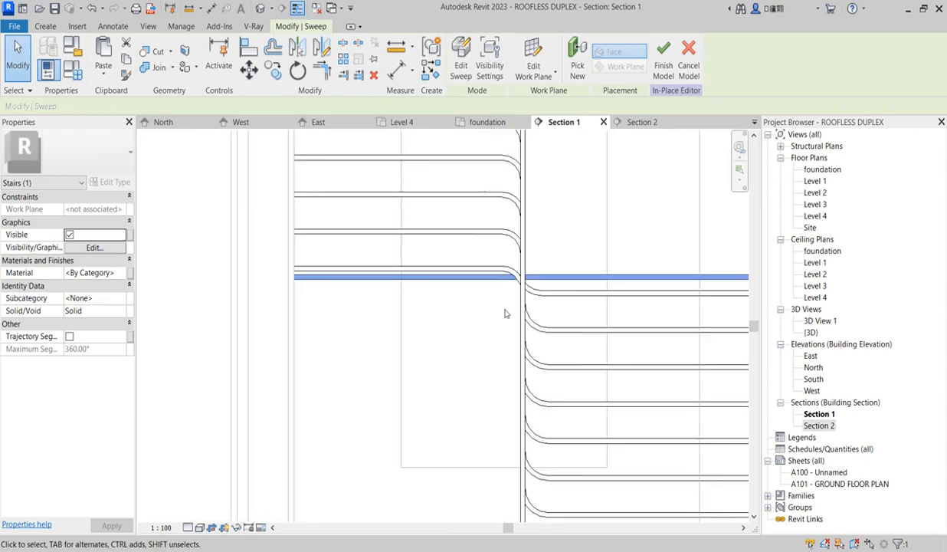
scroll(507, 304, "up", 2)
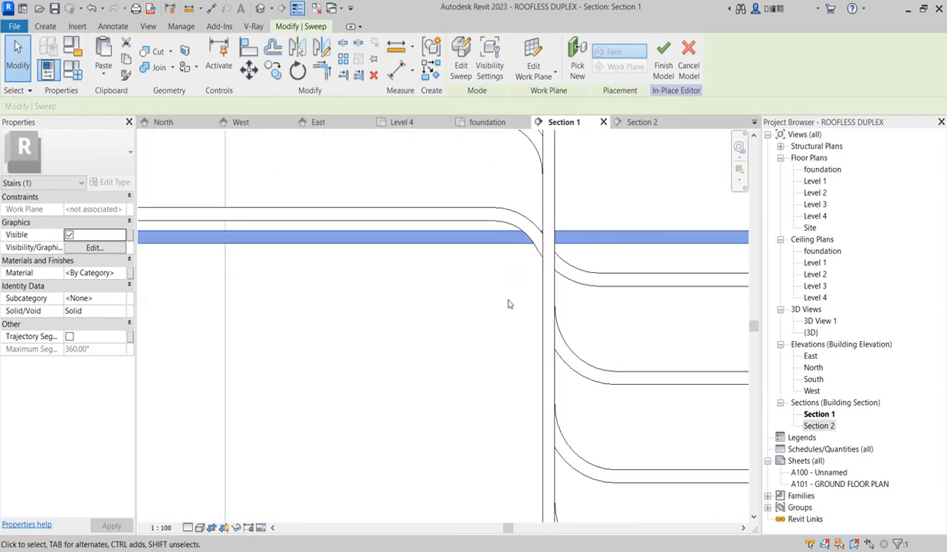
key("Down")
key("Down")
key("Down")
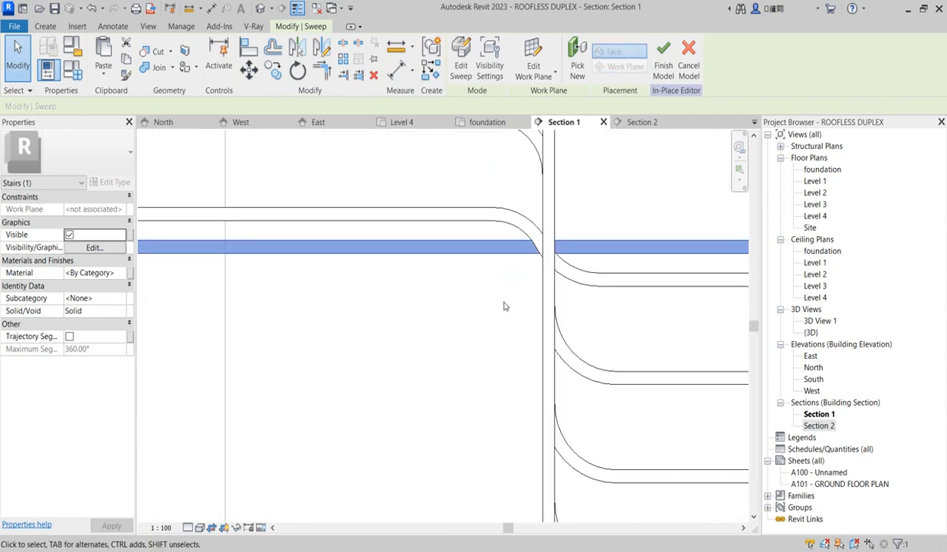
key("Down")
key("Escape")
Step: Nudge the straight landing sweep up by one small increment to fine-tune its height at the joint
scroll(503, 305, "down", 5)
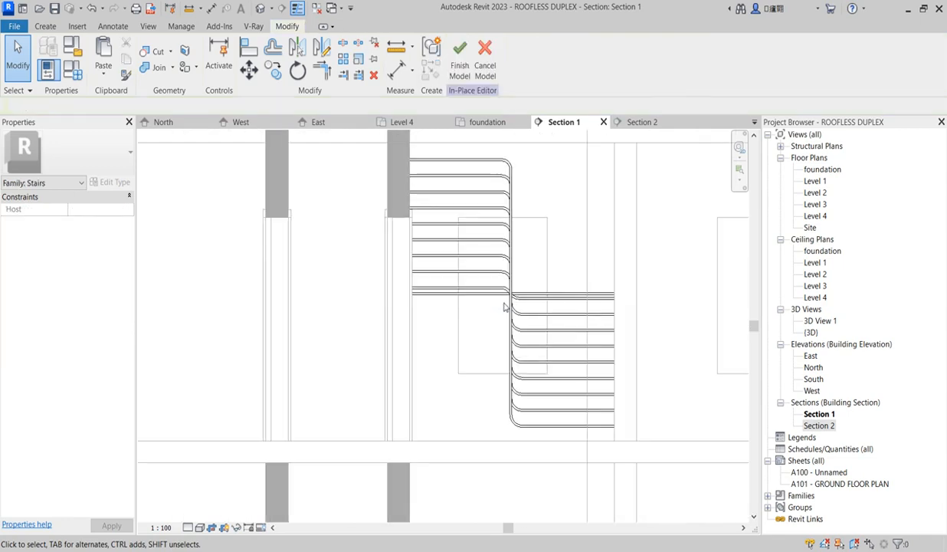
scroll(522, 297, "up", 5)
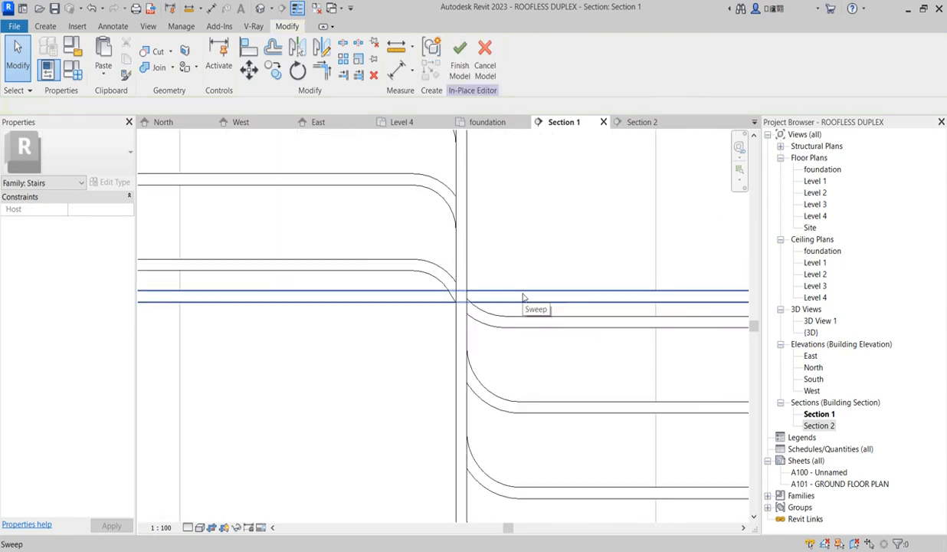
left_click(422, 304)
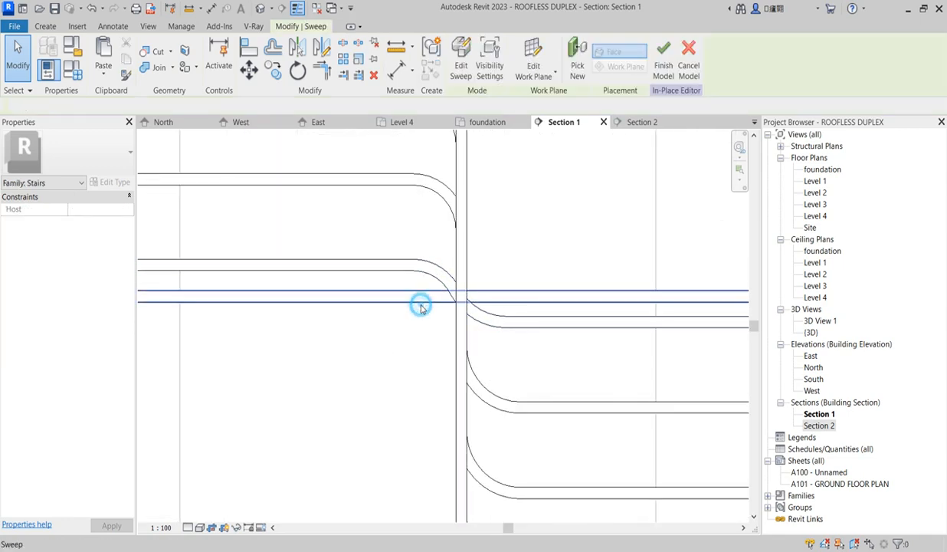
key("Up")
left_click(413, 360)
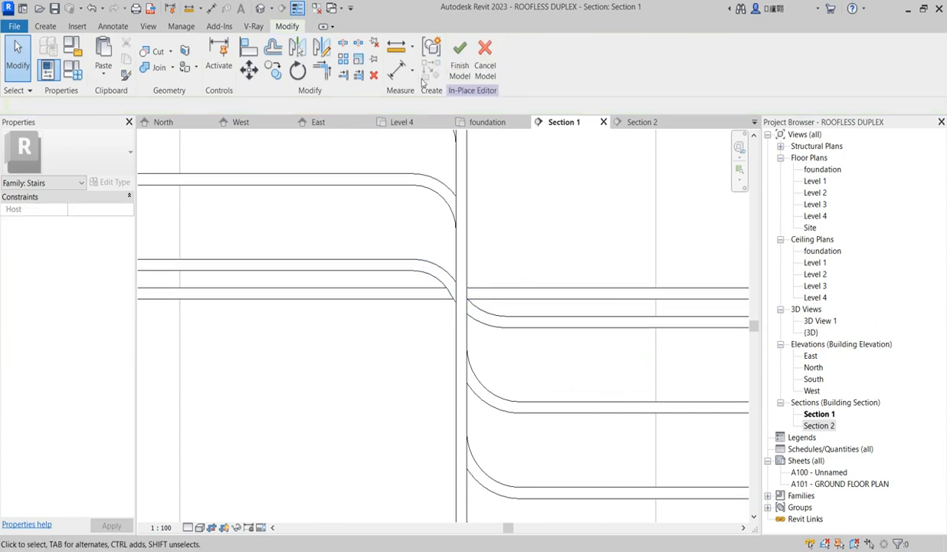
Step: Open the straight landing sweep for editing, select its profile and open the profile sketch in the Section 2 view
double_click(536, 294)
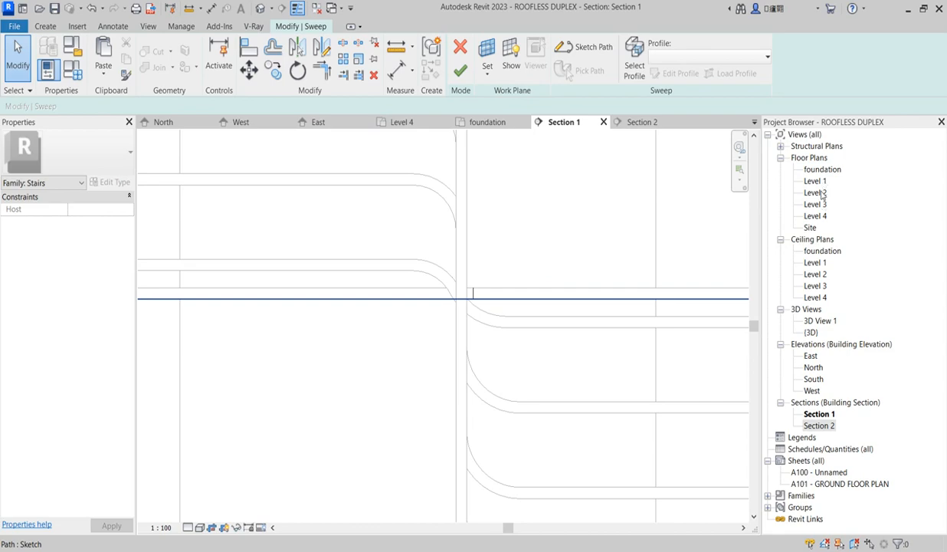
double_click(815, 193)
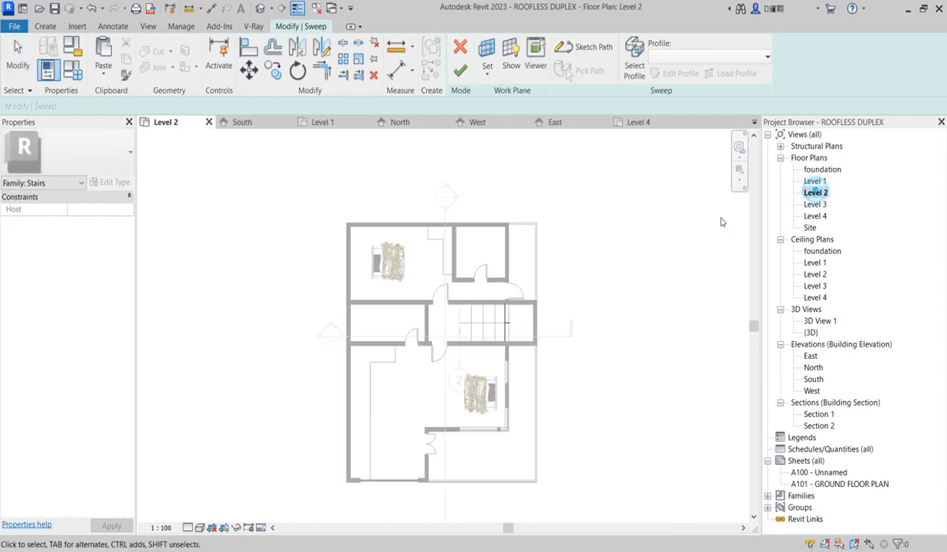
left_click(633, 65)
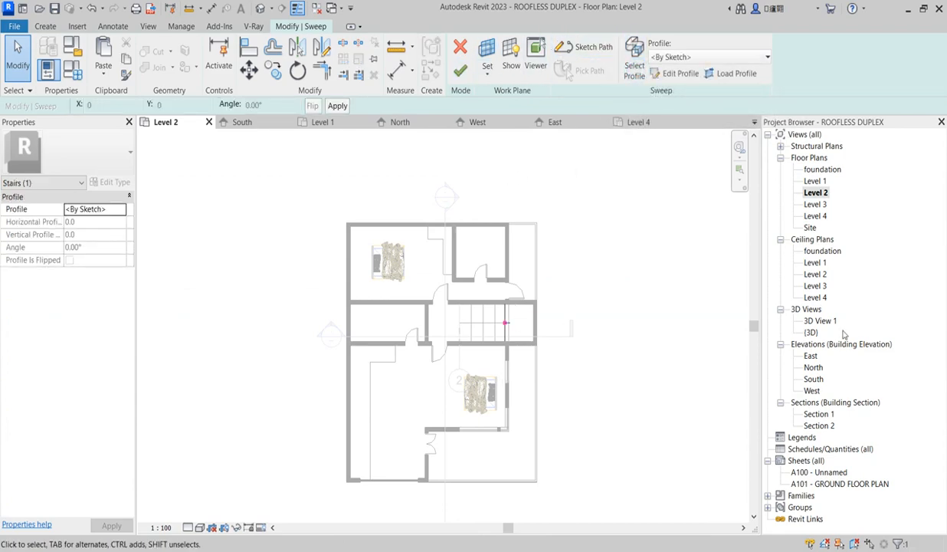
double_click(818, 425)
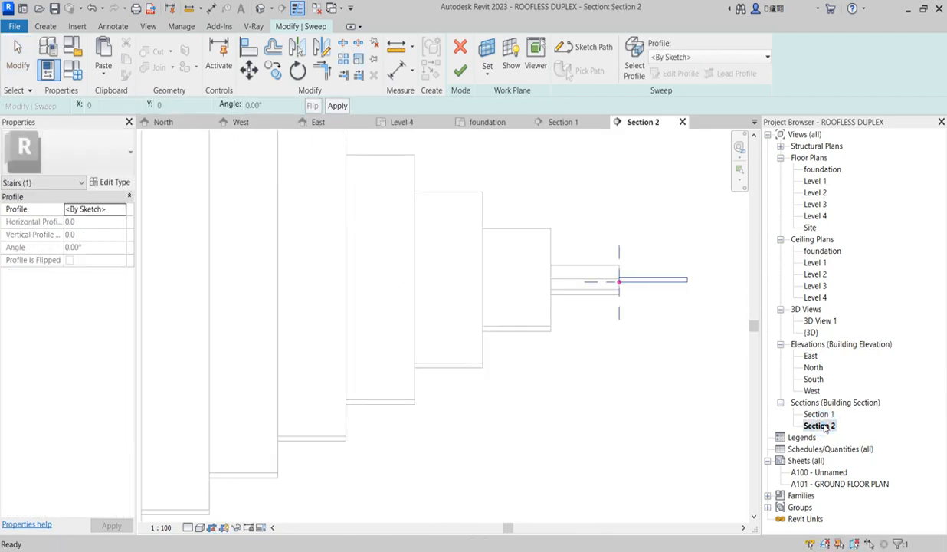
scroll(367, 326, "down", 5)
scroll(416, 338, "up", 3)
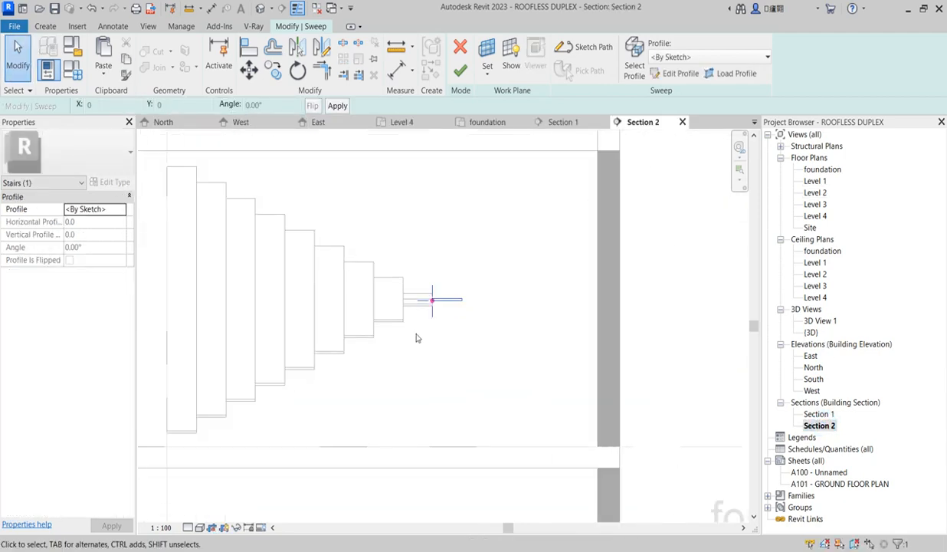
left_click(679, 73)
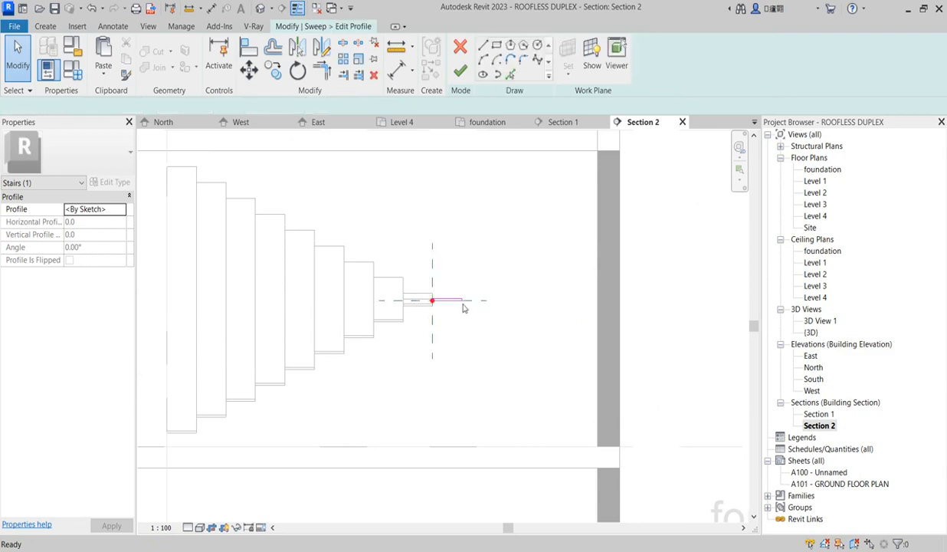
Step: Set the landing profile's width to 1200 mm and finish the profile and sweep edits
scroll(464, 300, "up", 3)
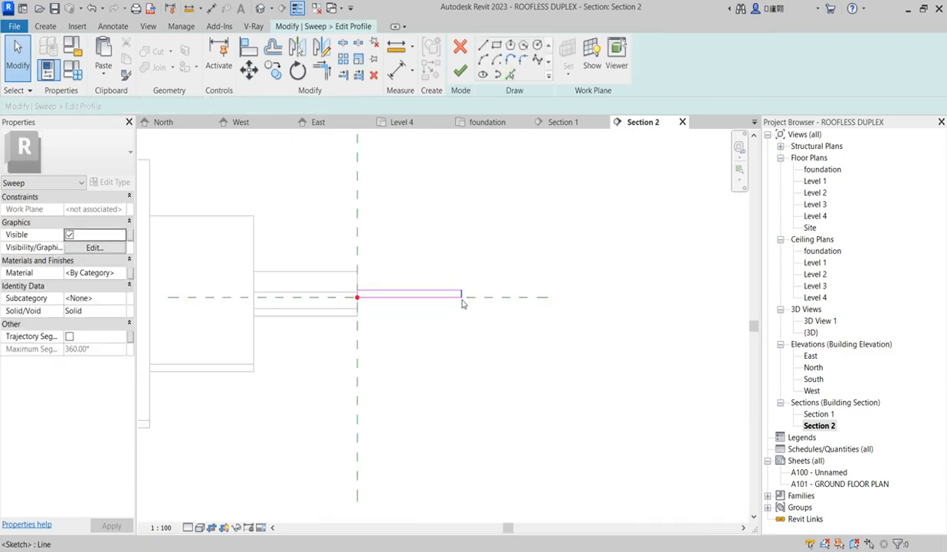
left_click(462, 300)
left_click(408, 322)
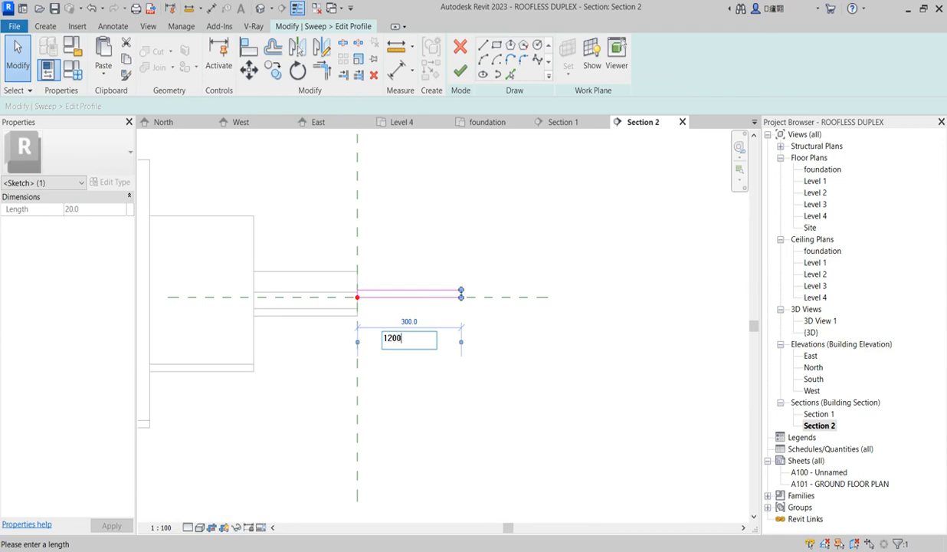
key("Return")
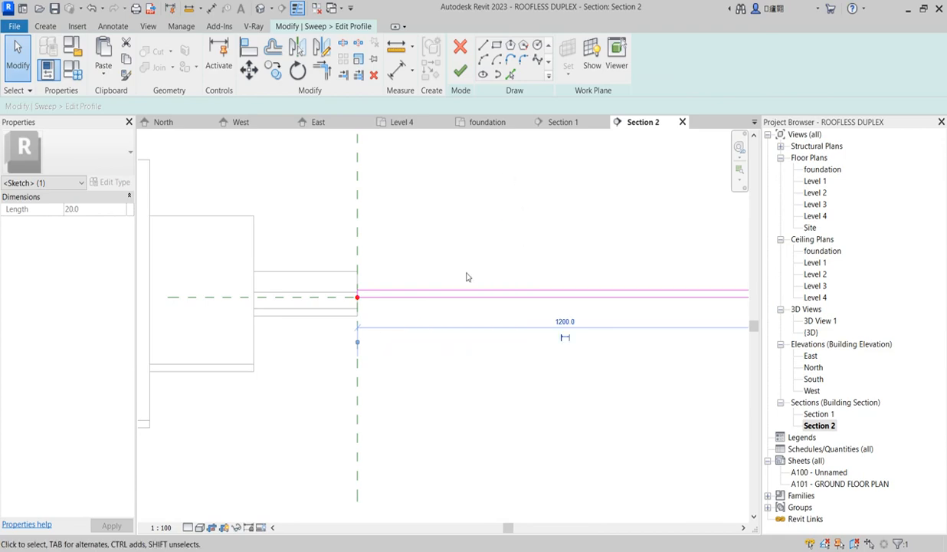
scroll(452, 298, "down", 4)
left_click(458, 73)
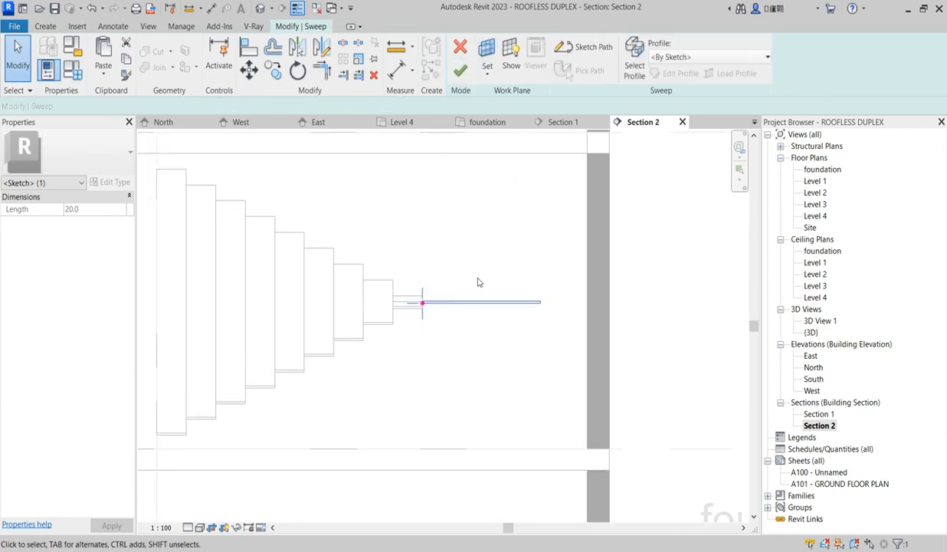
left_click(461, 73)
Step: Finish the in-place stair model and save the project
scroll(524, 292, "down", 5)
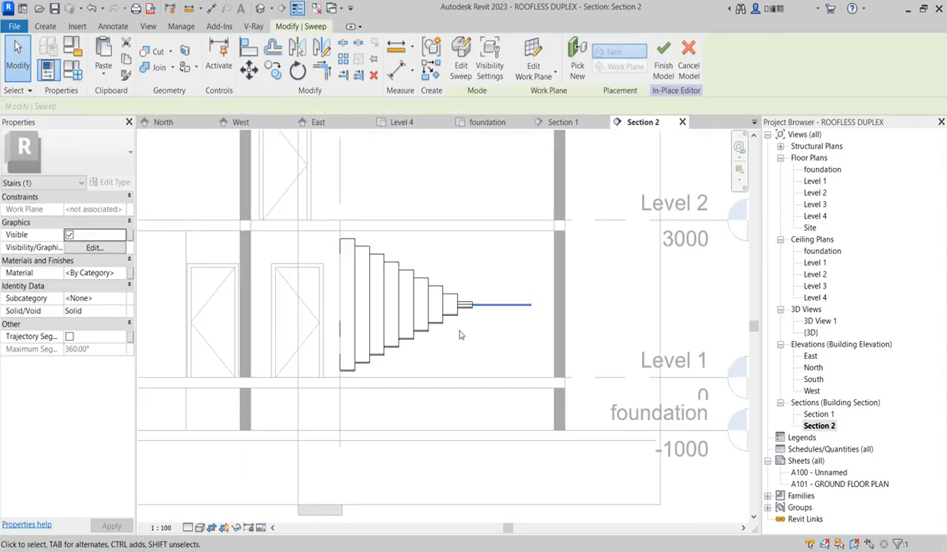
scroll(487, 311, "down", 1)
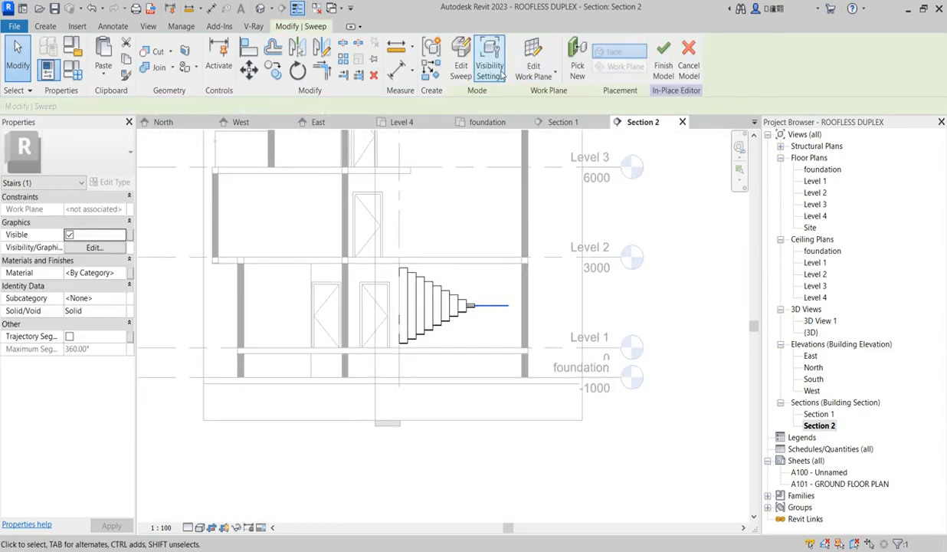
left_click(663, 59)
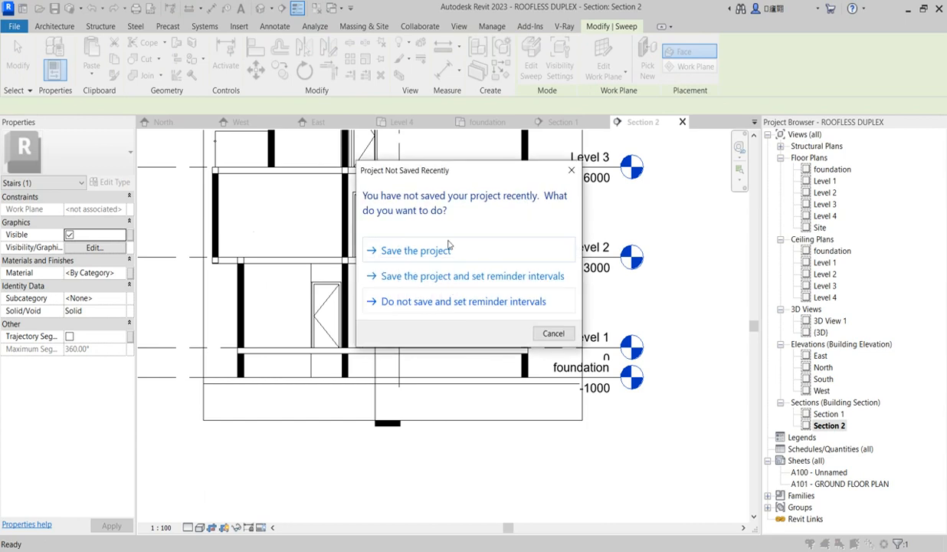
left_click(447, 252)
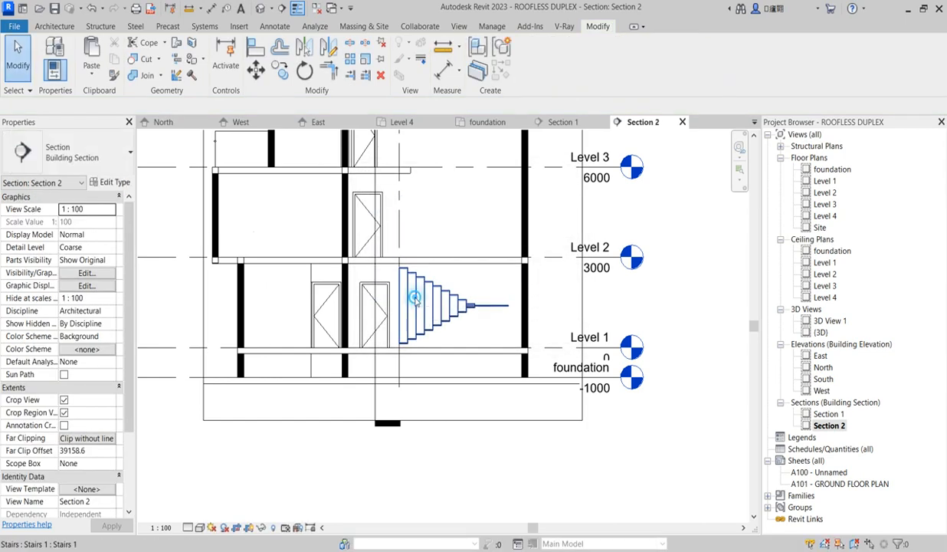
Step: Move the stair in Section 2 horizontally 475 mm so the landing's free end meets the outer wall's inner face, with Constrain off
left_click(485, 324)
scroll(485, 324, "up", 2)
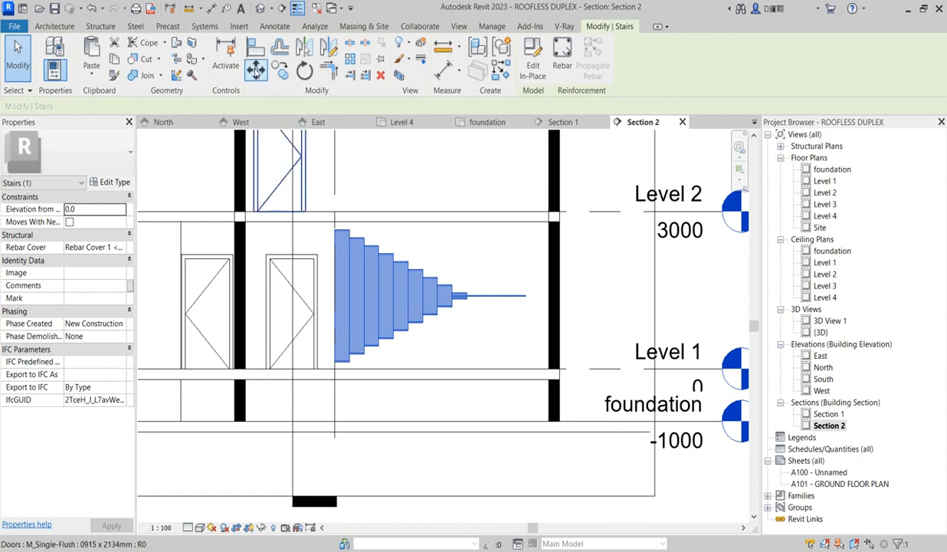
left_click(255, 69)
scroll(521, 297, "up", 3)
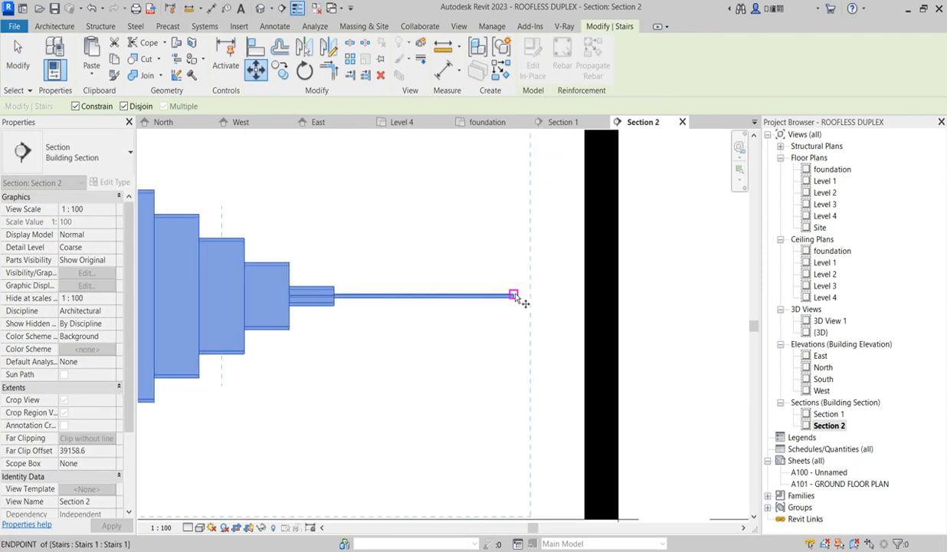
left_click(514, 296)
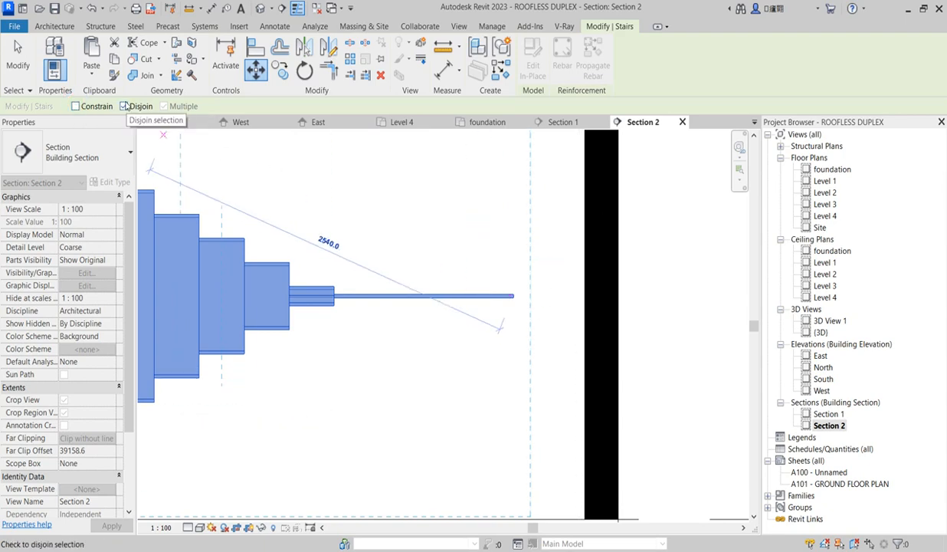
left_click(125, 106)
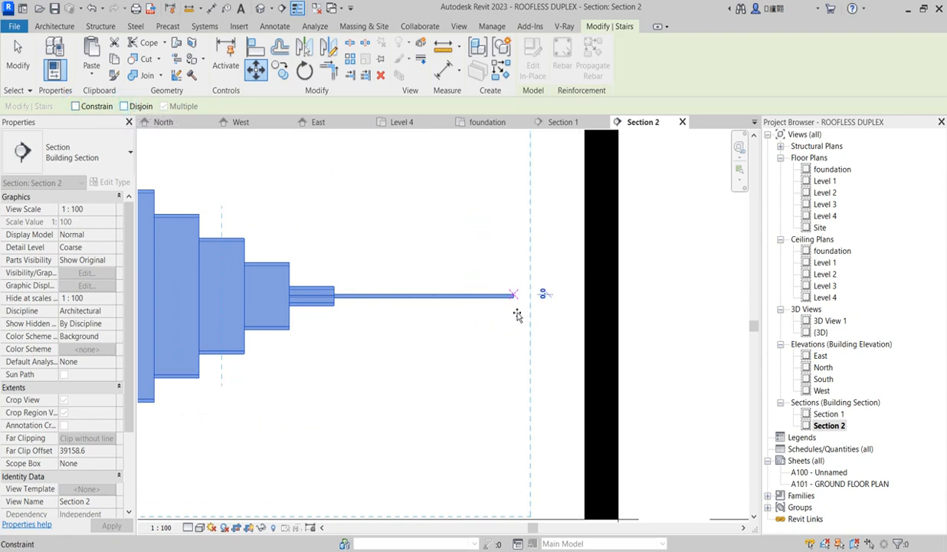
left_click(125, 107)
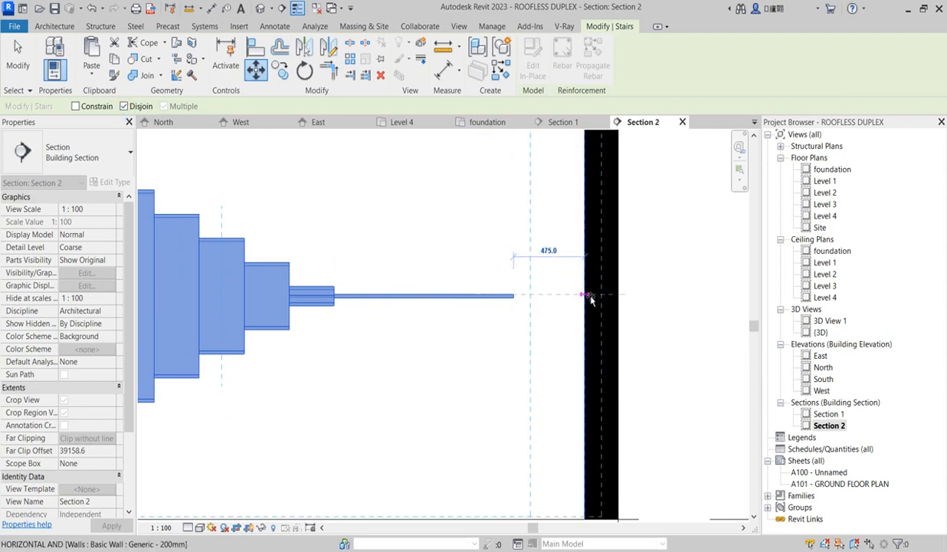
left_click(590, 298)
scroll(486, 372, "down", 5)
left_click(490, 381)
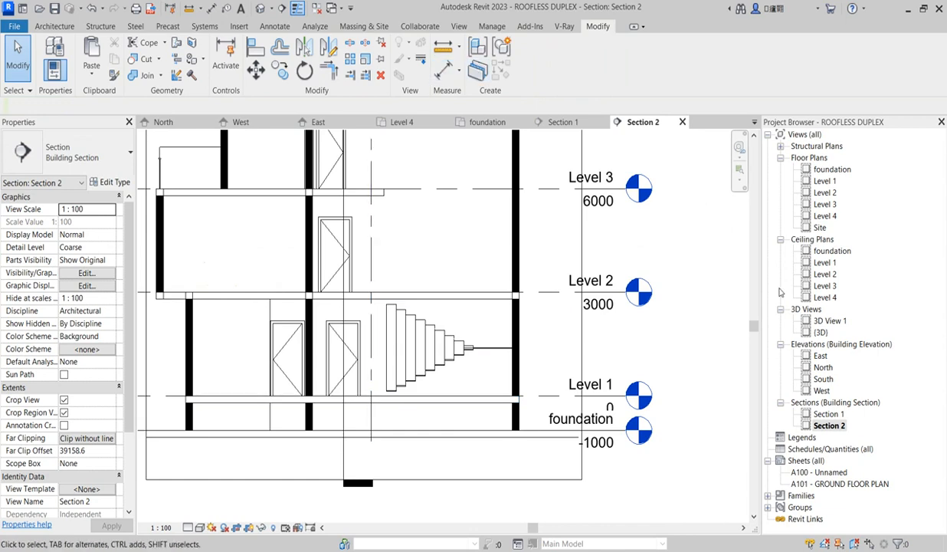
Step: Open the Level 1 floor plan and delete the old tread detail lines from the upper half of the stairwell
double_click(824, 181)
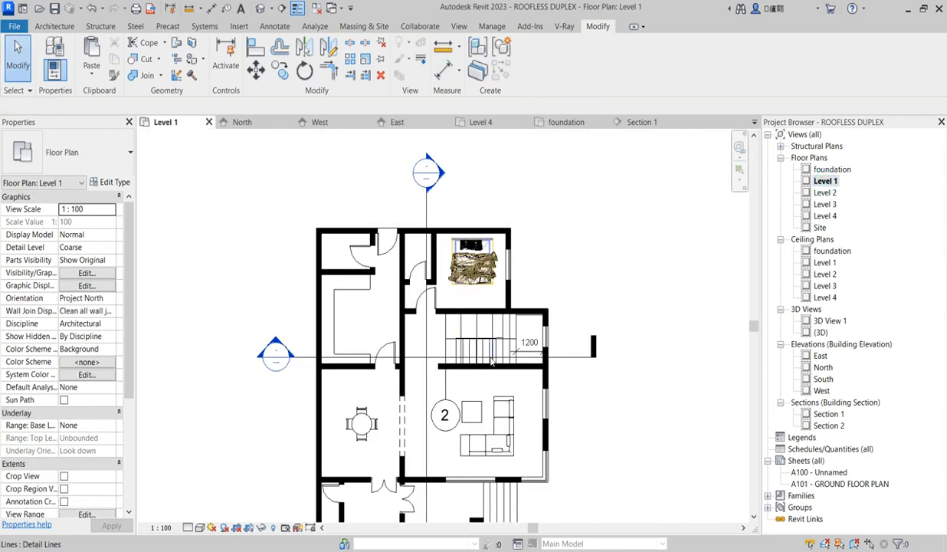
scroll(491, 362, "up", 2)
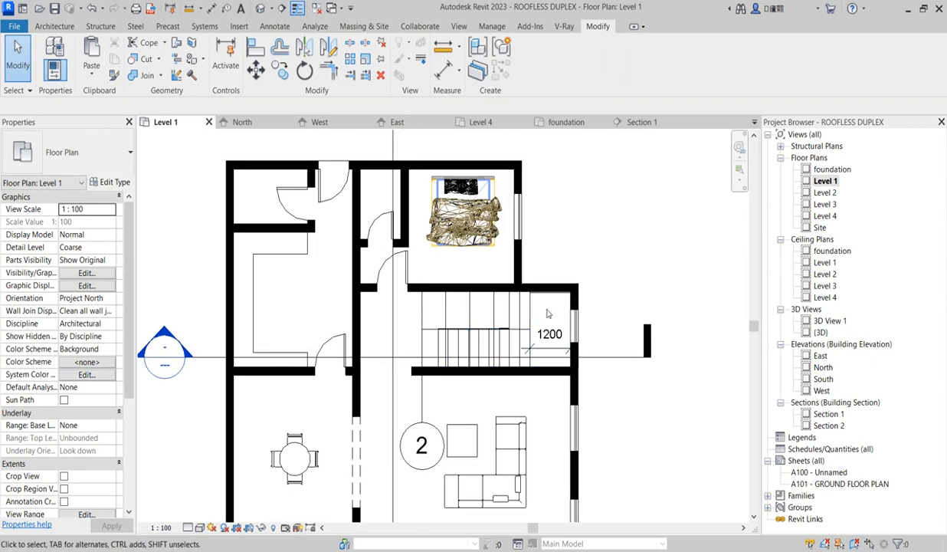
left_click(426, 308)
key("Escape")
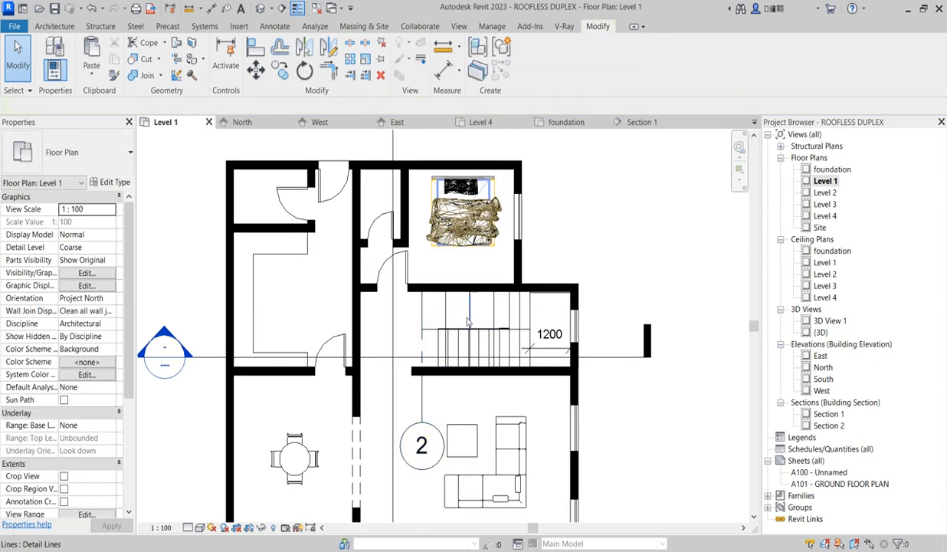
left_click(442, 315)
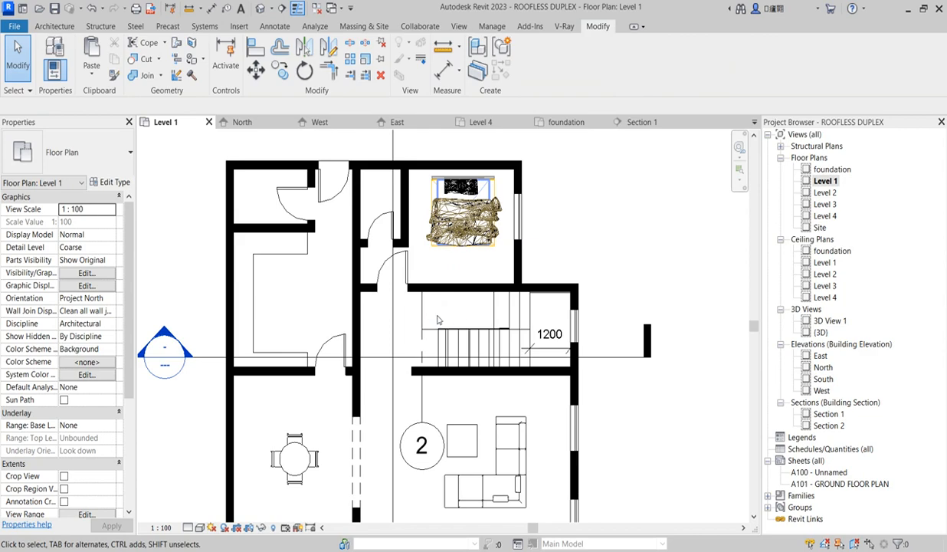
scroll(431, 318, "up", 2)
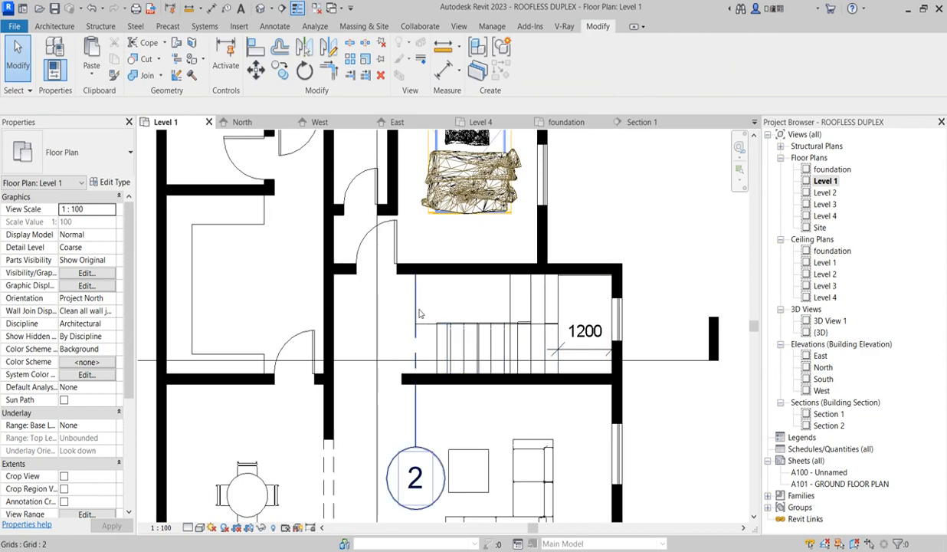
left_click(505, 294)
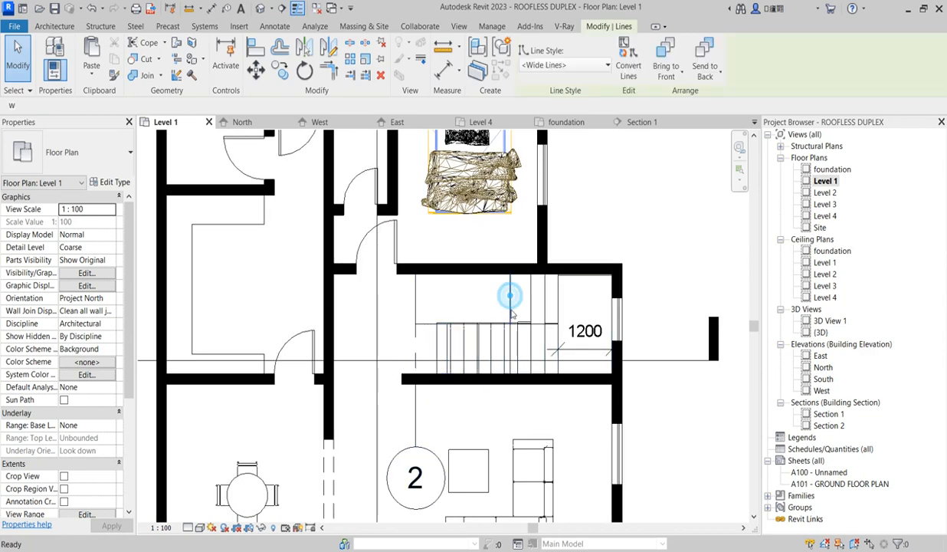
scroll(525, 310, "up", 2)
scroll(527, 314, "up", 2)
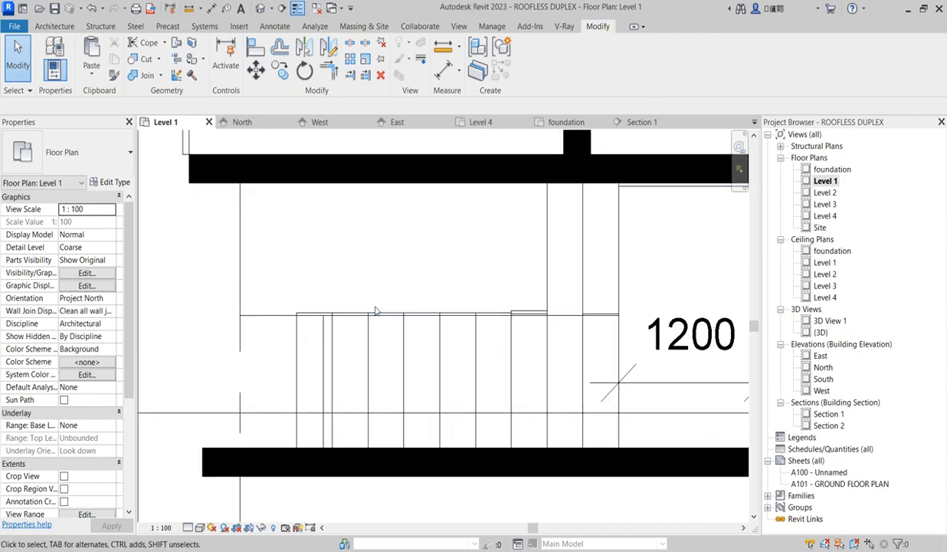
Step: Delete the leftover detail line among the lower flight's treads and the 1200 dimension on the landing
left_click(321, 364)
key("Delete")
scroll(406, 277, "down", 5)
scroll(486, 341, "up", 3)
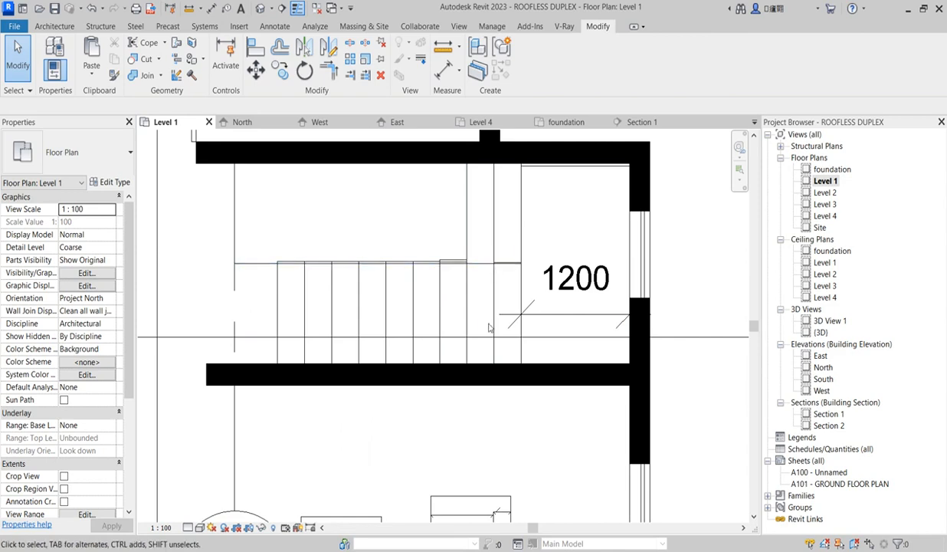
left_click(537, 320)
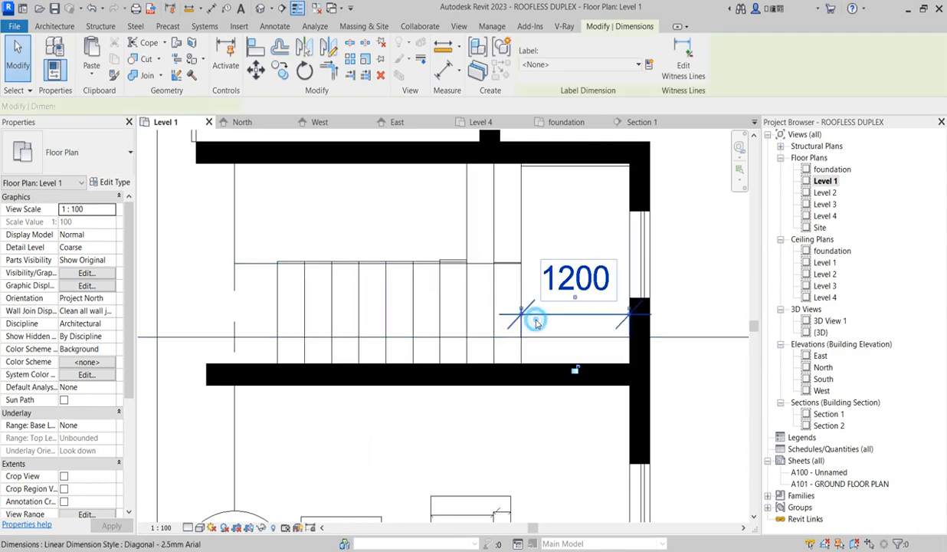
key("Delete")
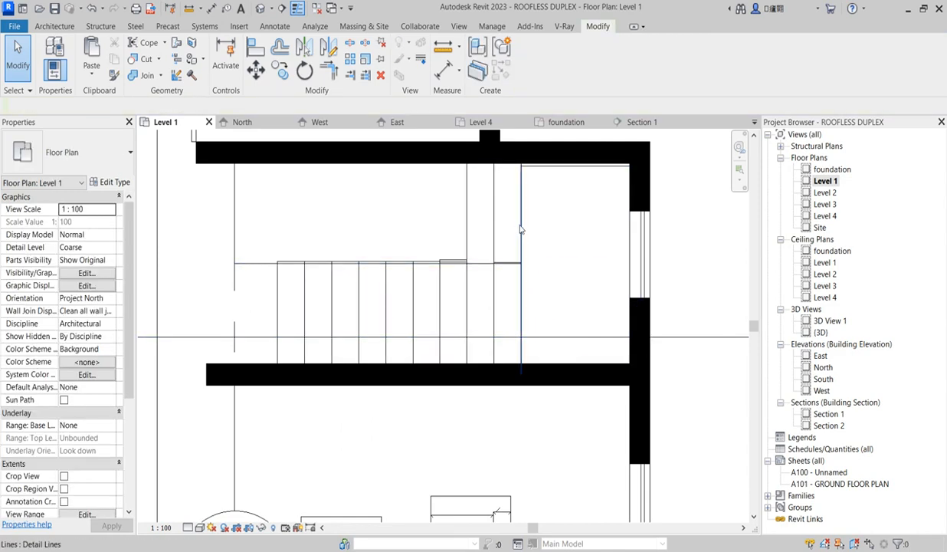
left_click(497, 232)
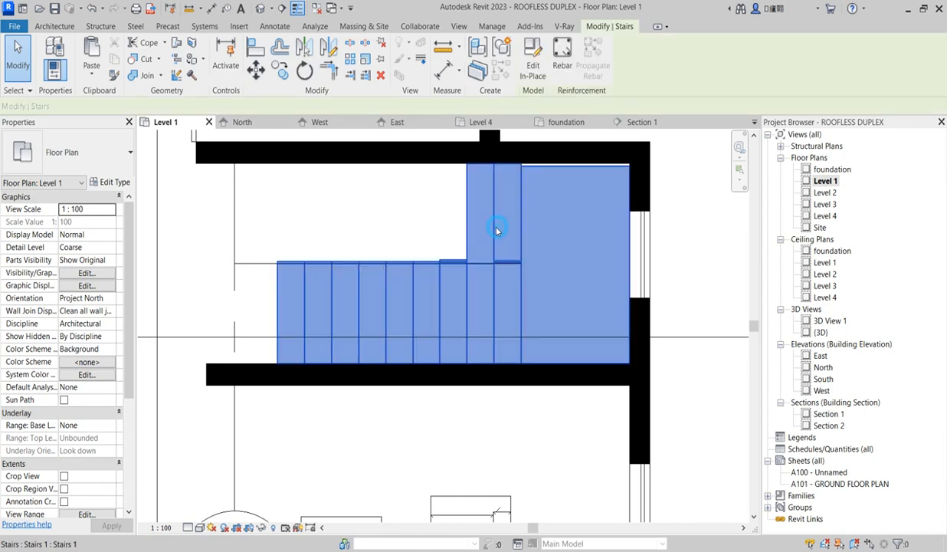
left_click(423, 238)
left_click(463, 243)
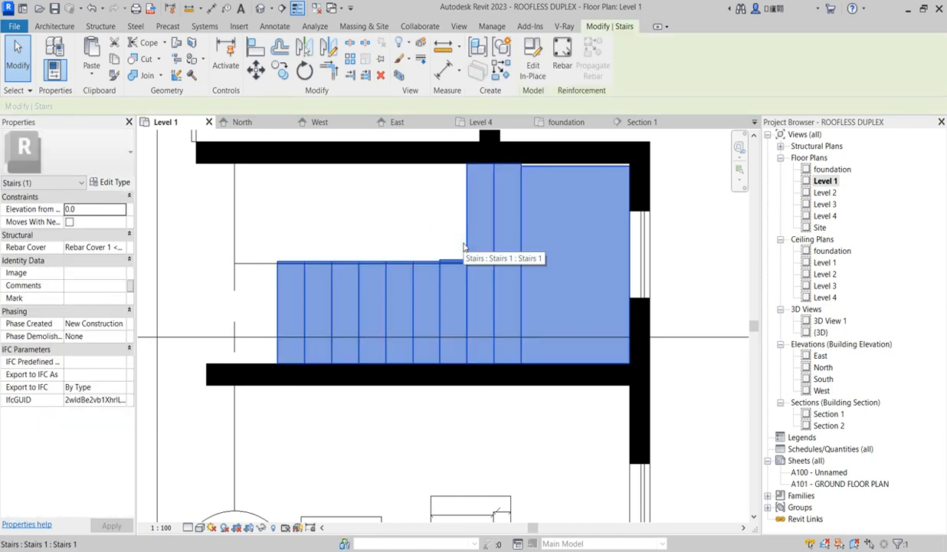
key("Delete")
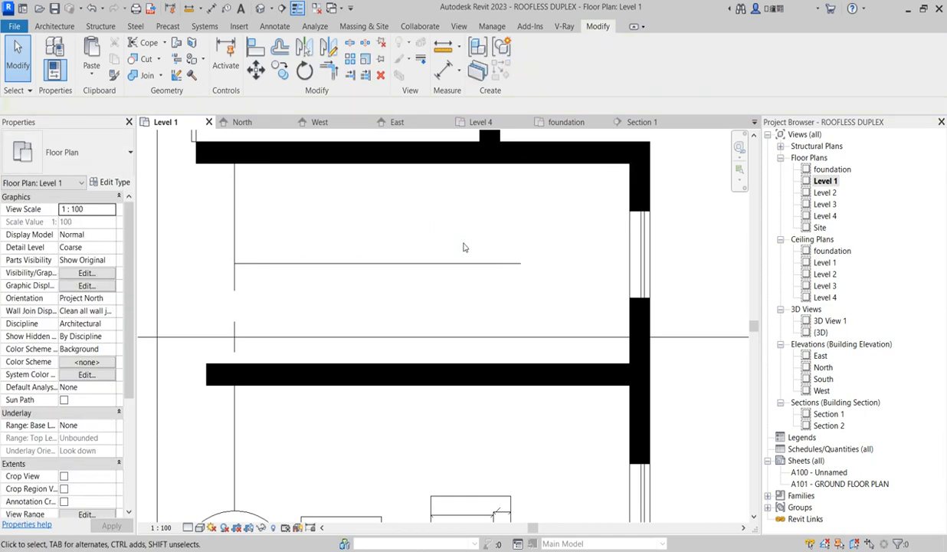
key("ctrl+z")
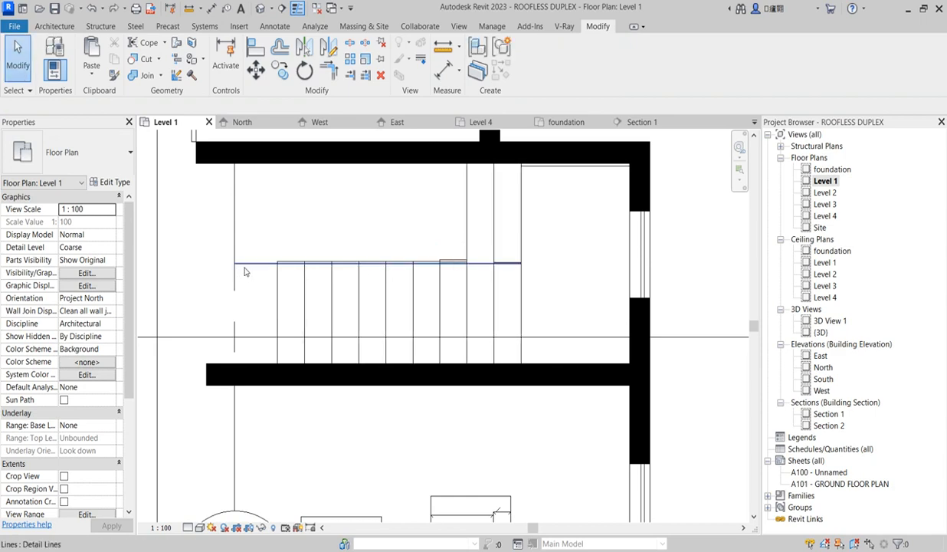
Step: Delete the horizontal detail line running along the middle of the stairwell in the Level 1 plan
left_click(249, 266)
key("Delete")
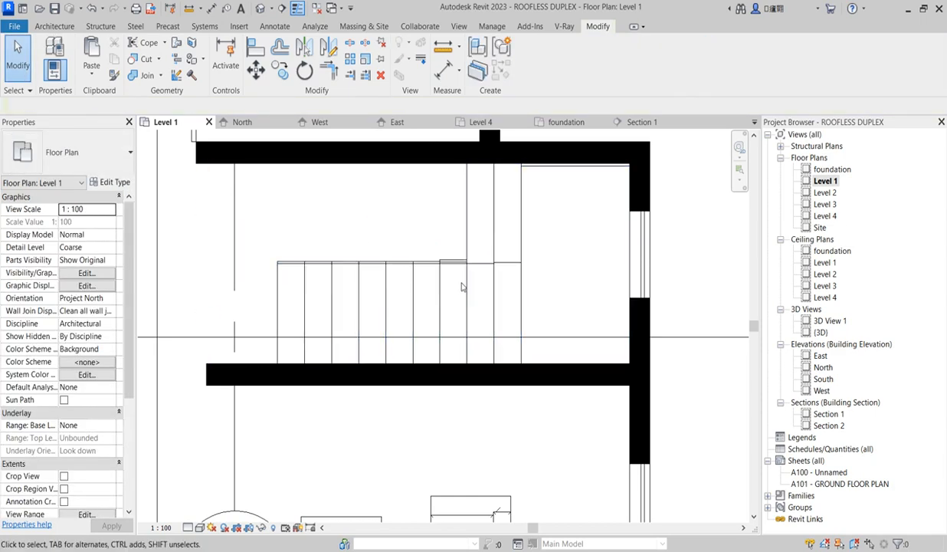
scroll(449, 268, "up", 2)
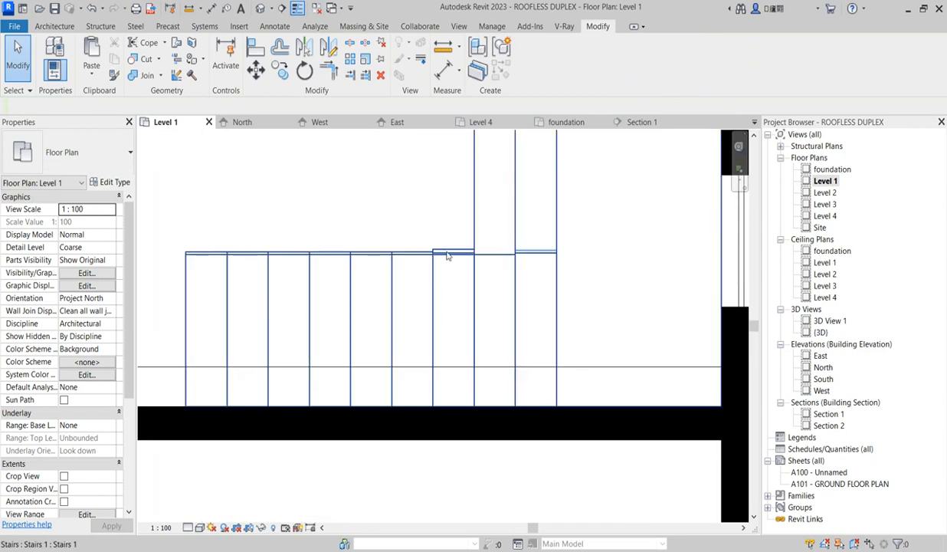
scroll(449, 264, "down", 2)
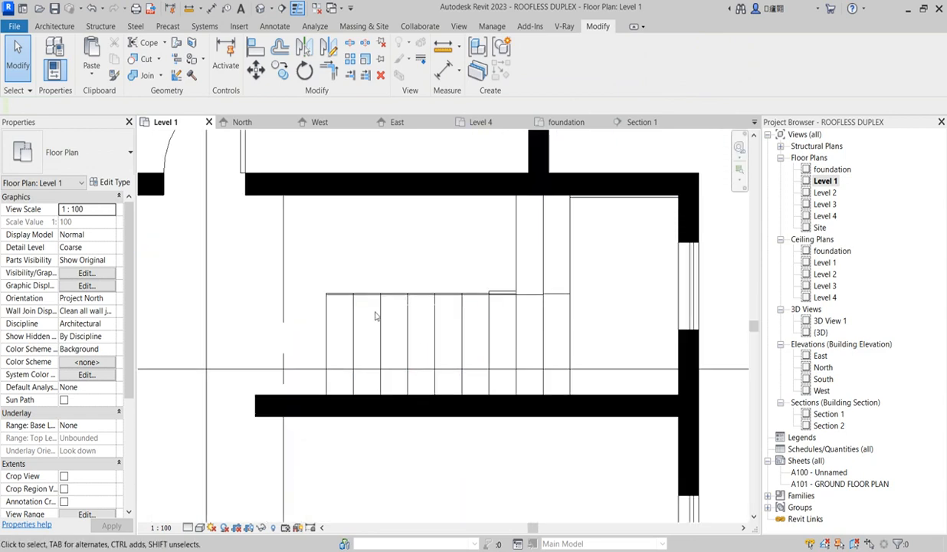
scroll(364, 243, "down", 4)
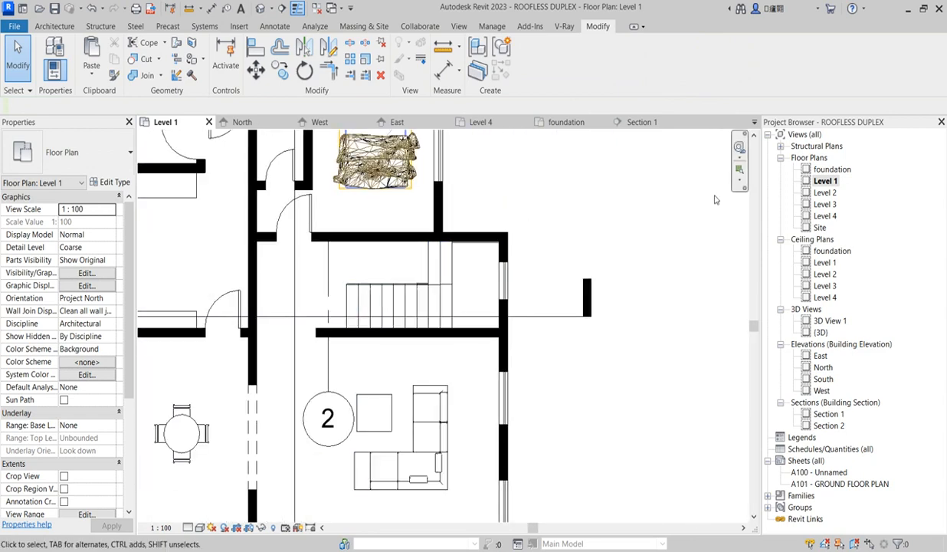
Step: Open the Level 2 floor plan and set its underlay base level to Level 1
double_click(825, 192)
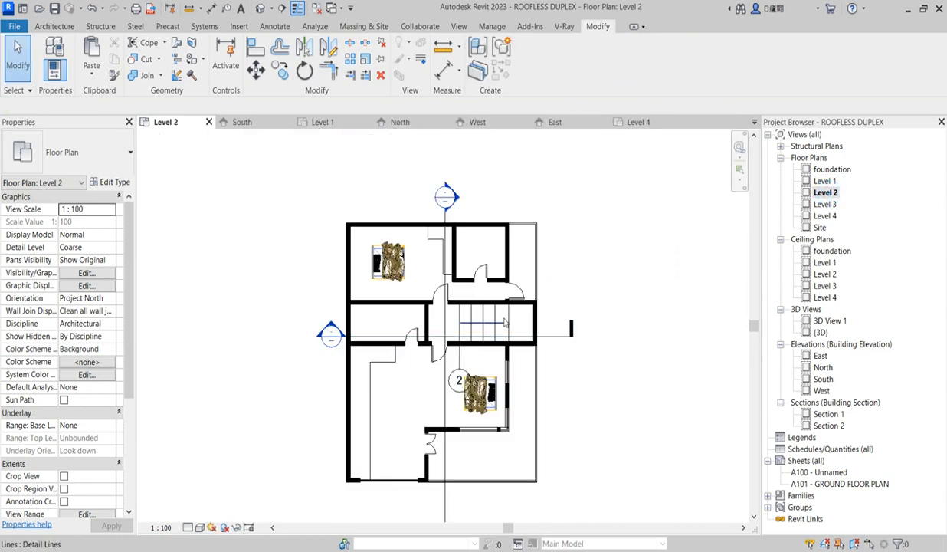
scroll(516, 312, "up", 4)
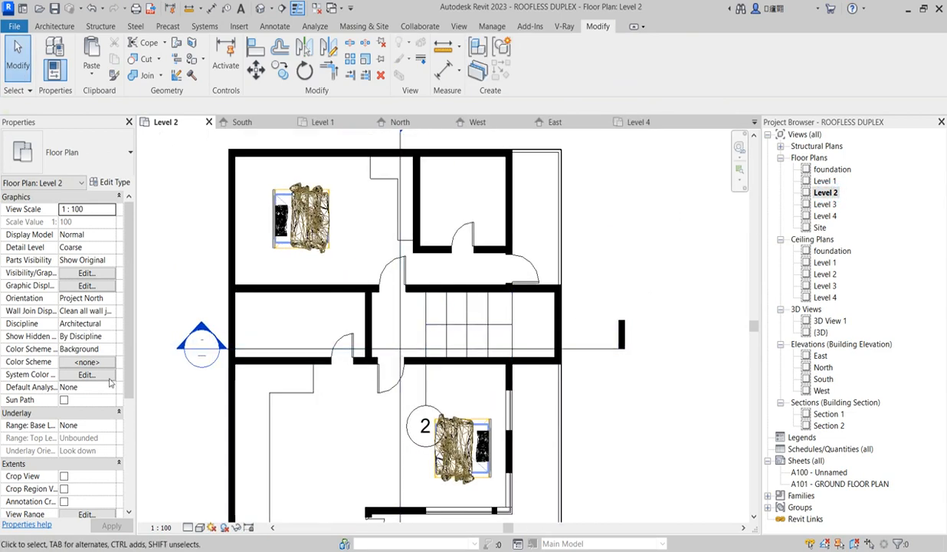
left_click_drag(129, 371, 129, 377)
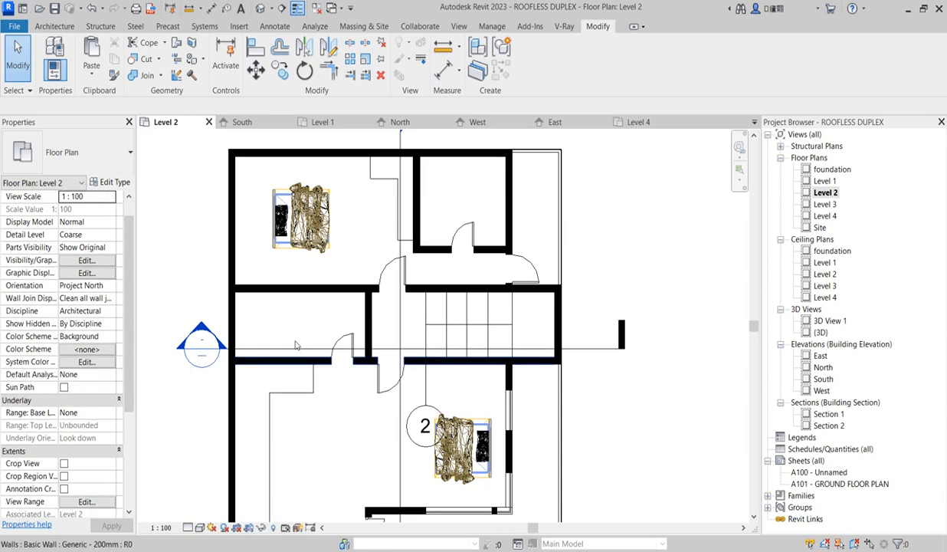
scroll(458, 307, "down", 5)
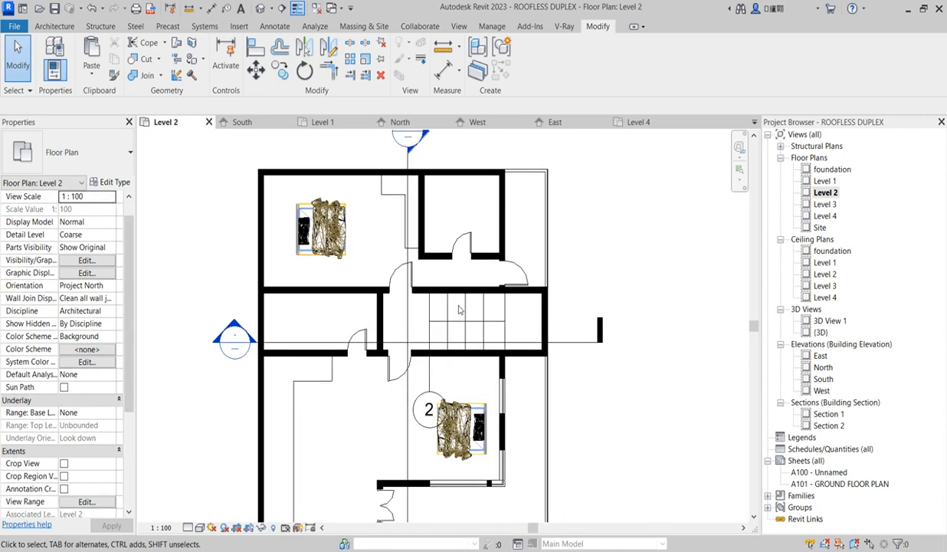
left_click(110, 413)
left_click(109, 413)
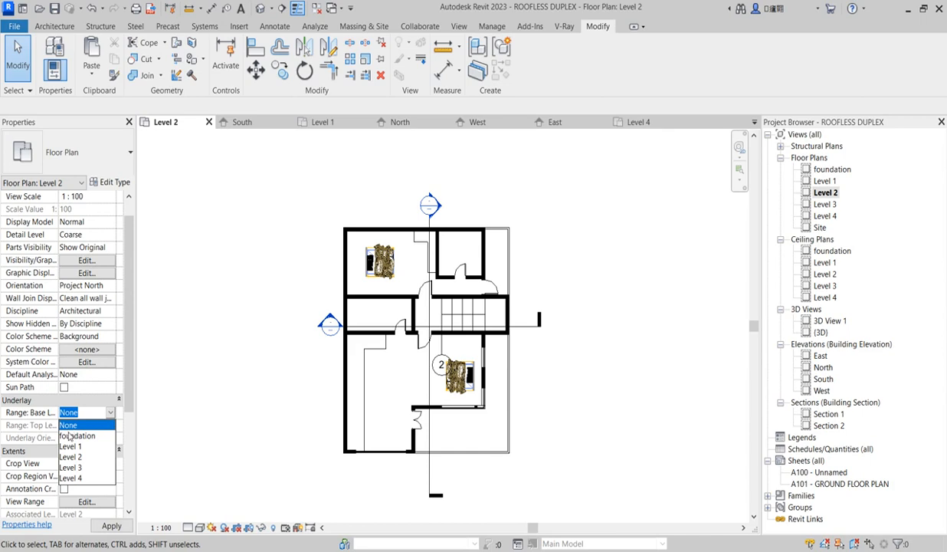
left_click(71, 445)
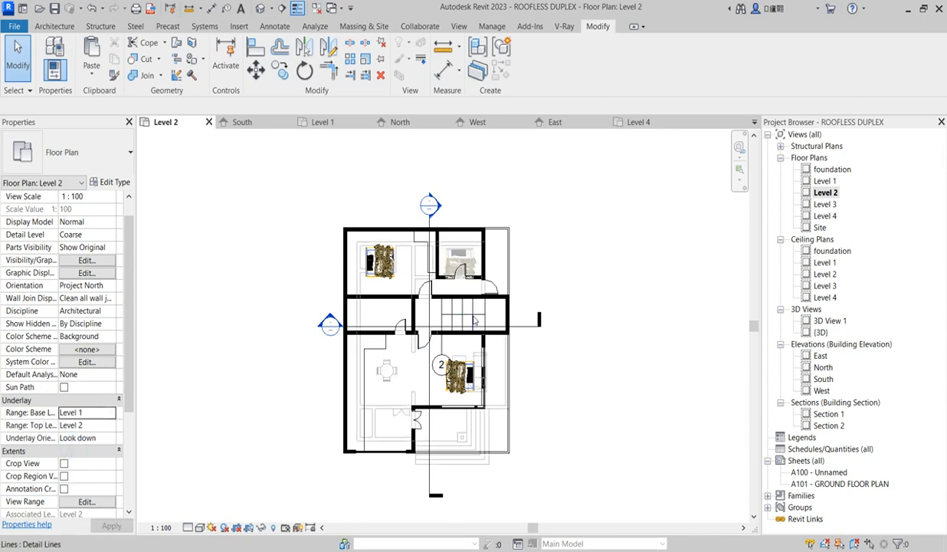
scroll(489, 316, "up", 2)
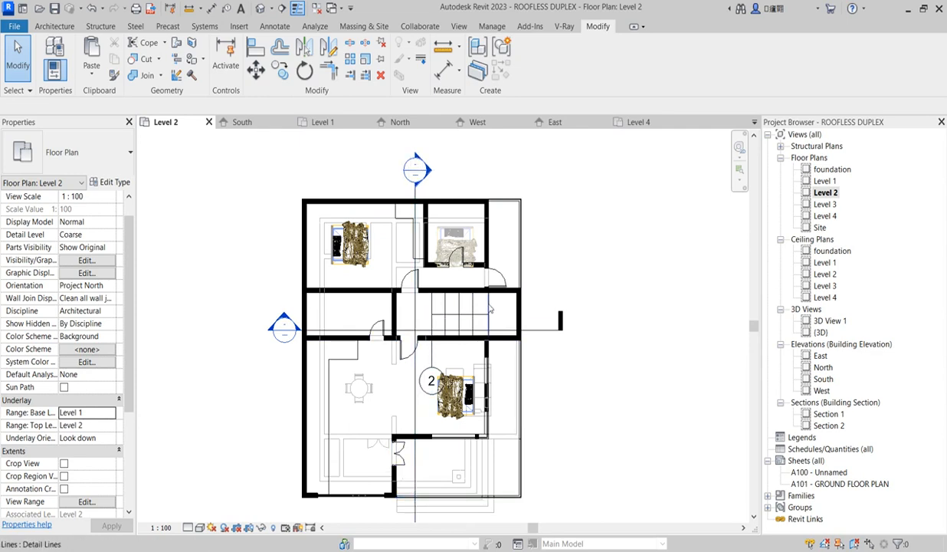
Step: Go to the Section 2 view, select the Level 2 floor slab and open its boundary for editing in the Level 2 floor plan
right_click(534, 331)
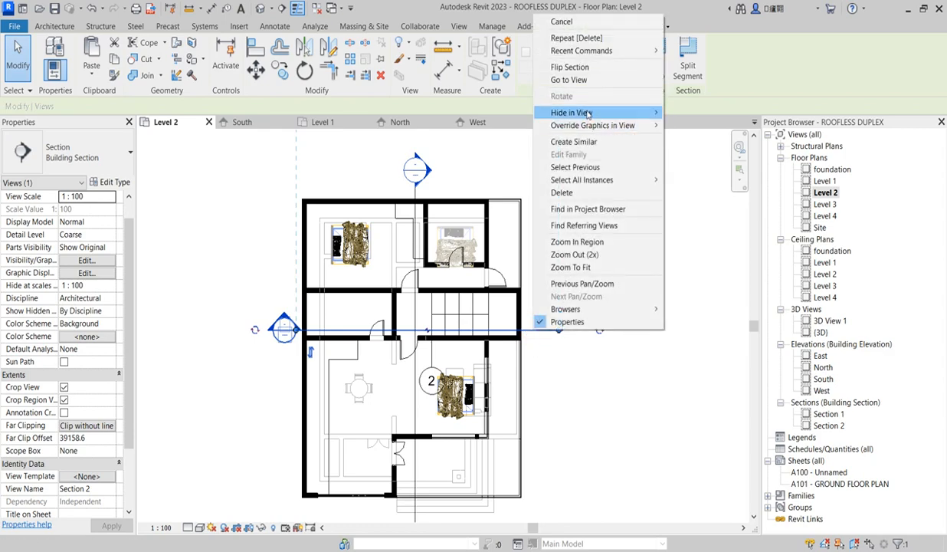
left_click(569, 80)
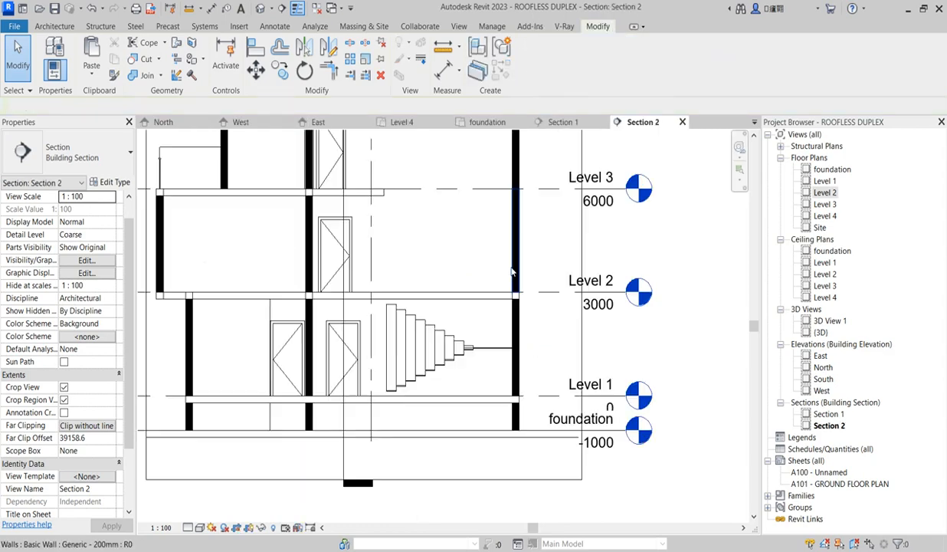
scroll(456, 312, "down", 2)
left_click(466, 306)
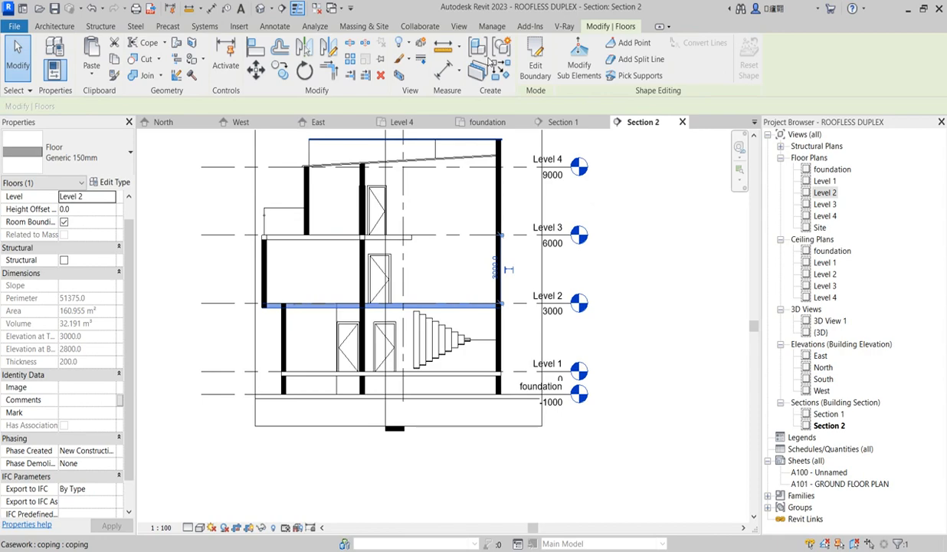
left_click(534, 61)
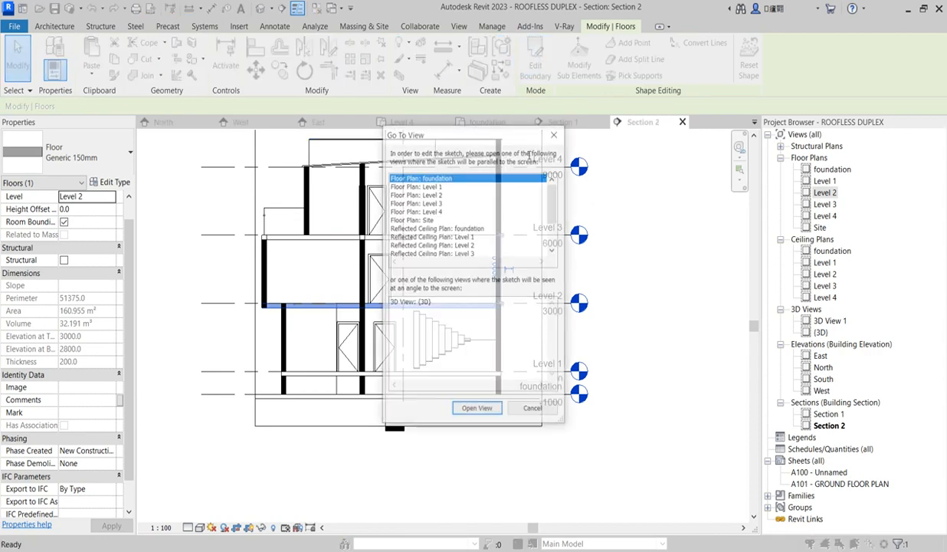
left_click(436, 195)
left_click(477, 411)
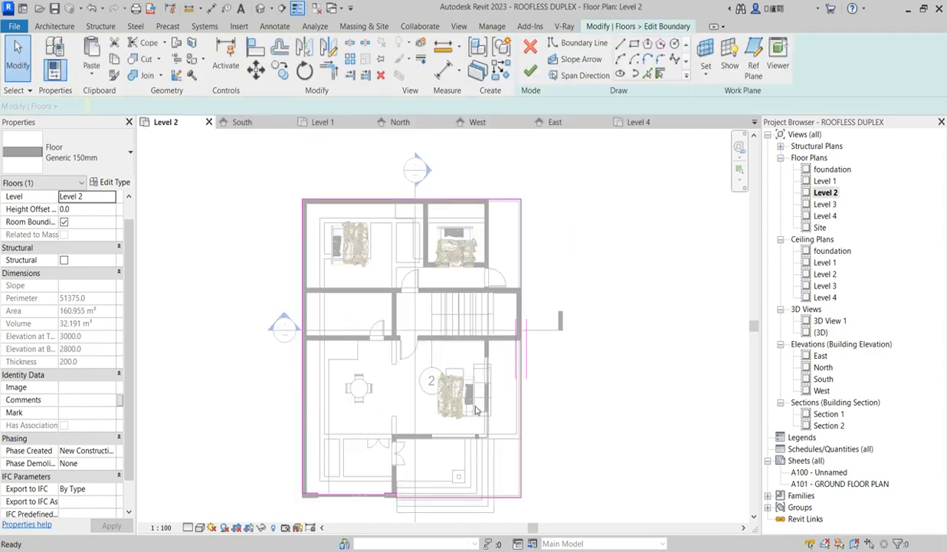
Step: Sketch boundary lines around the stairwell from the floor's outer edge, along both wall faces and the stair's end, about 4125 mm long
scroll(520, 359, "up", 2)
scroll(520, 358, "up", 1)
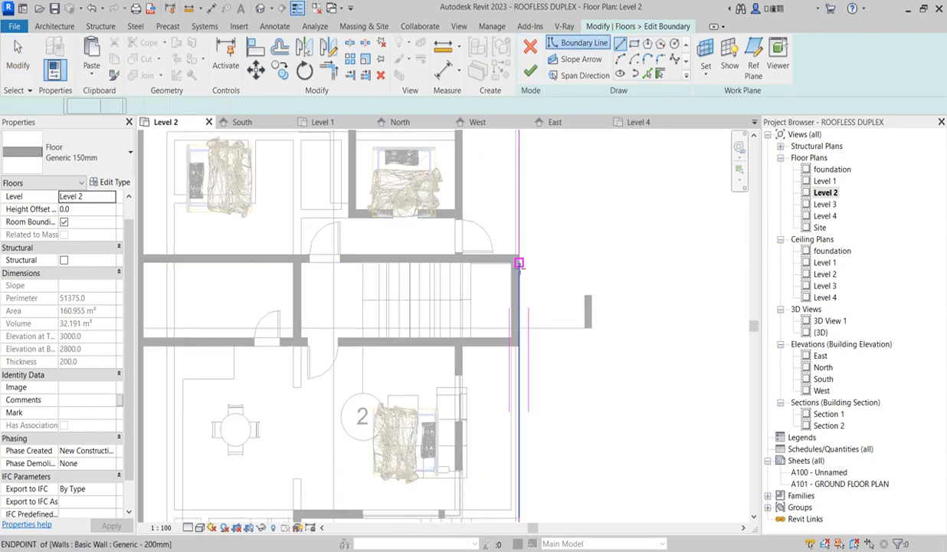
left_click(518, 263)
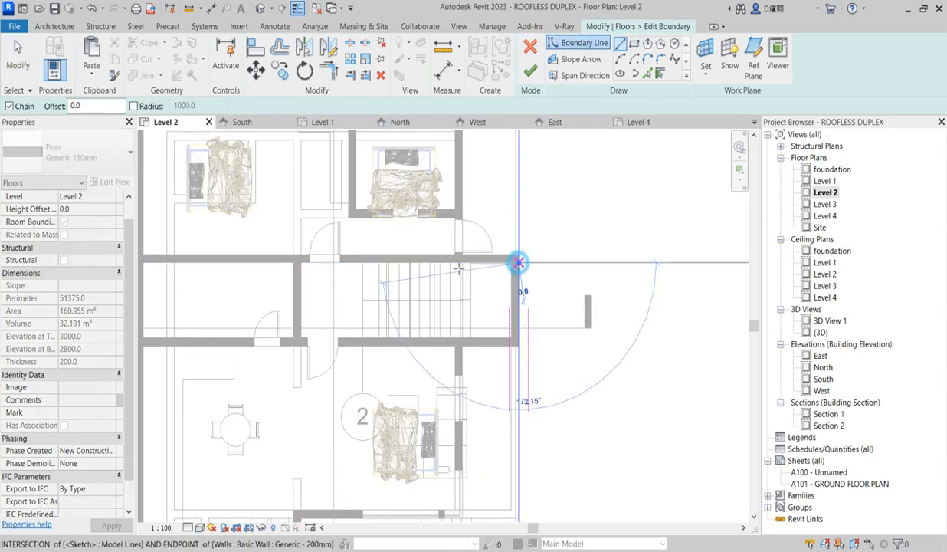
scroll(400, 263, "up", 3)
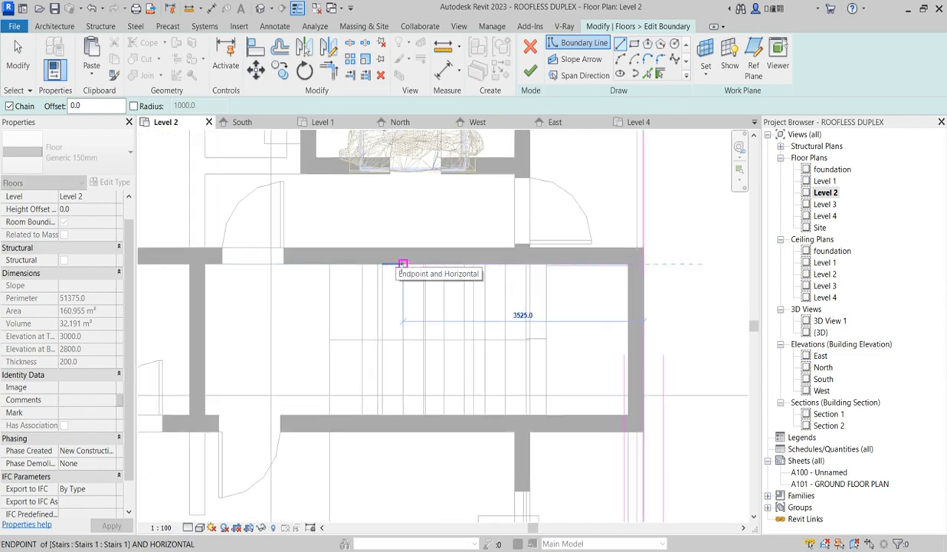
left_click(362, 264)
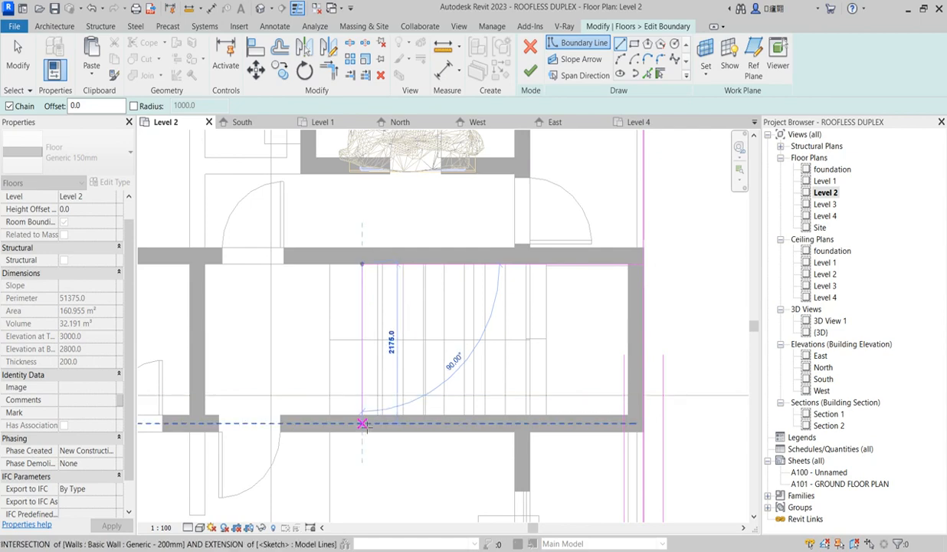
left_click(361, 414)
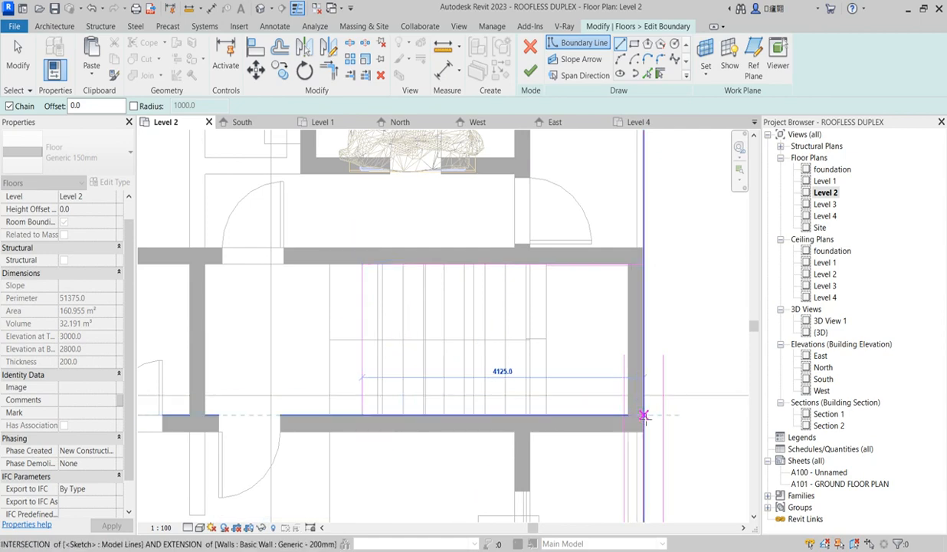
left_click(643, 414)
Step: Split the floor's outer edge at the stairwell, trim the boundary corners to form the stair opening and finish the floor sketch
left_click(349, 43)
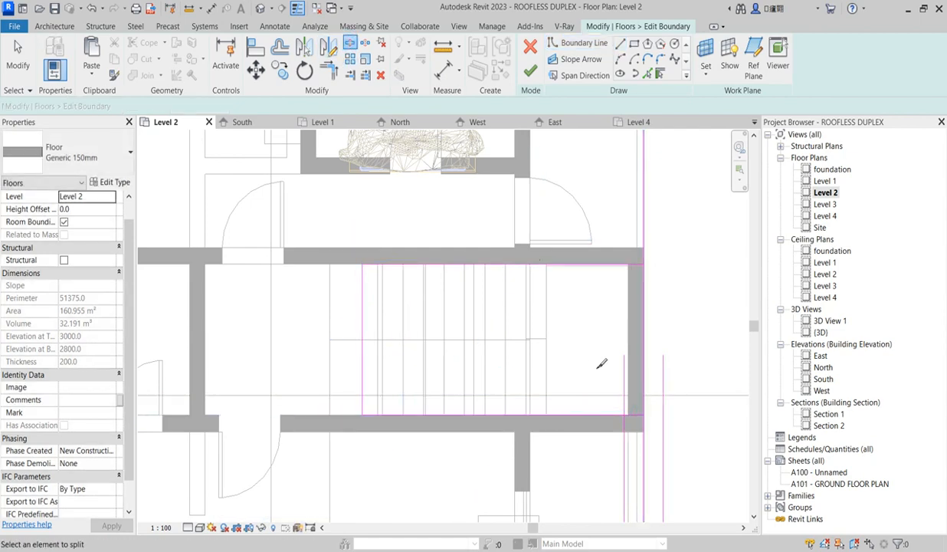
left_click(328, 71)
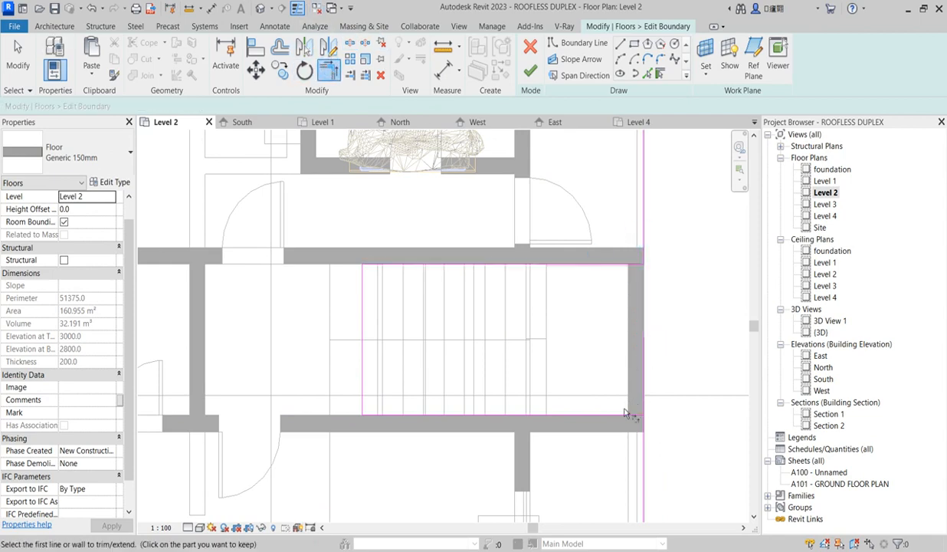
left_click(528, 72)
left_click(652, 280)
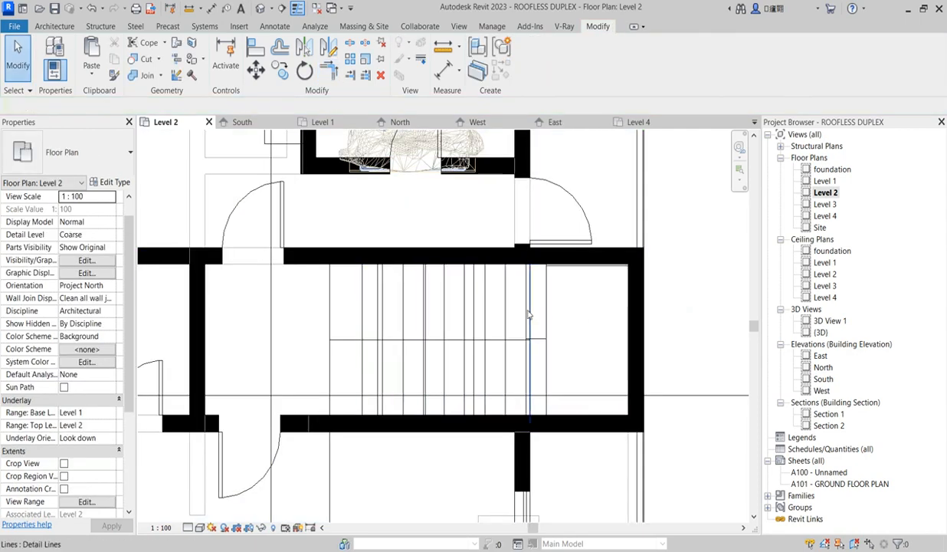
Step: Select all wide detail lines visible in the Level 2 plan, starting from one in the stairwell, and delete them
left_click(528, 310)
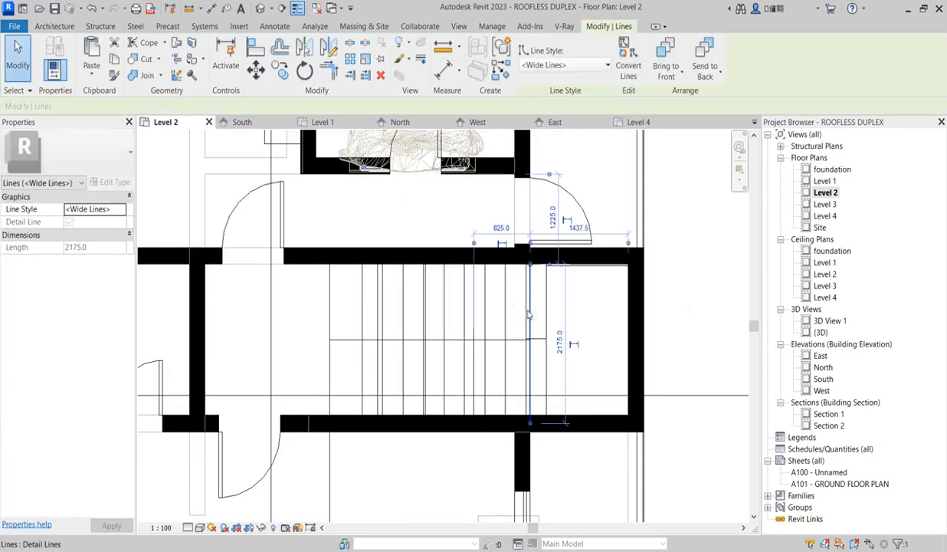
right_click(528, 310)
mouse_move(605, 160)
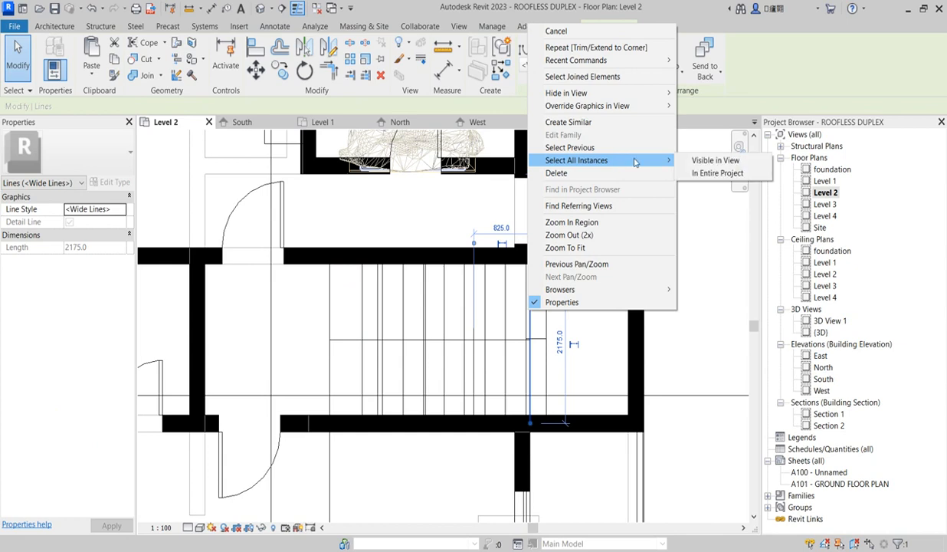
left_click(711, 161)
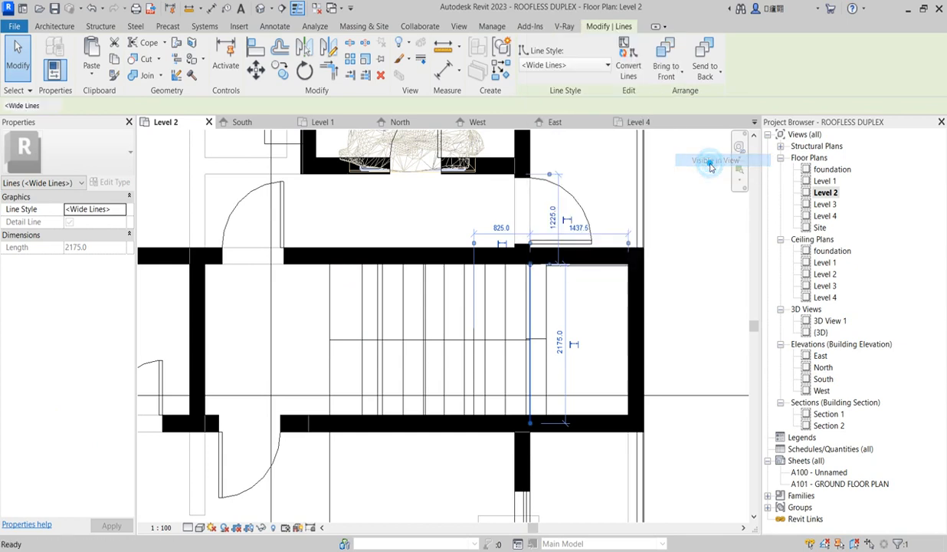
left_click(705, 168)
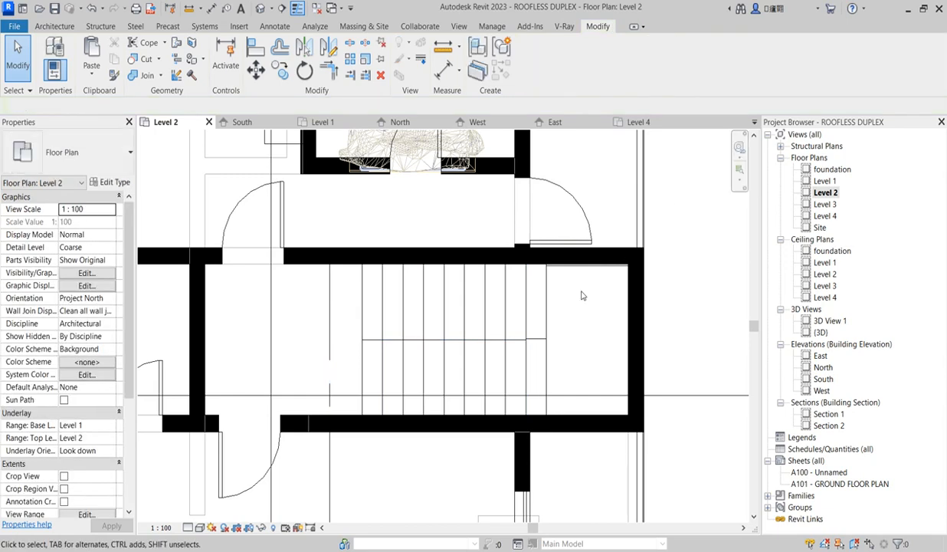
Step: Delete grid line 2 that runs into the stairwell in the Level 2 plan
scroll(591, 354, "down", 2)
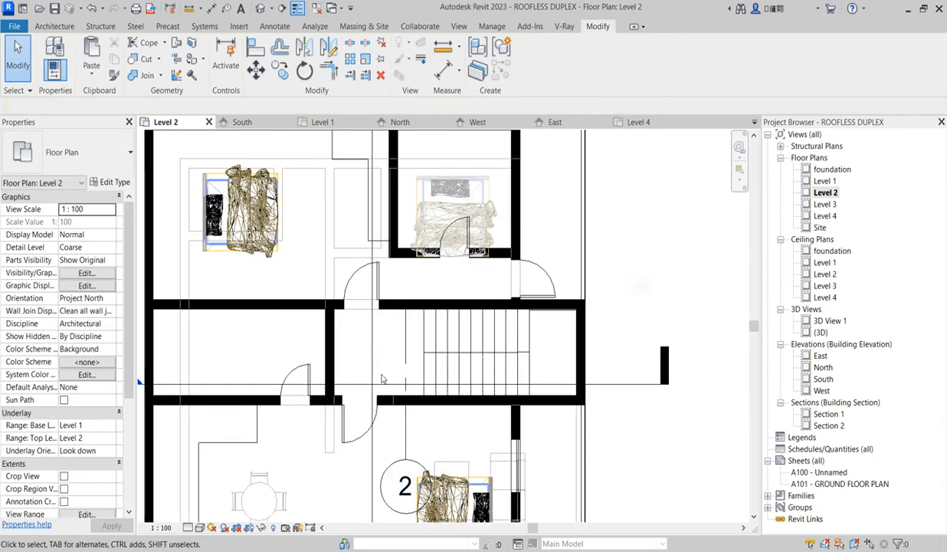
left_click(401, 353)
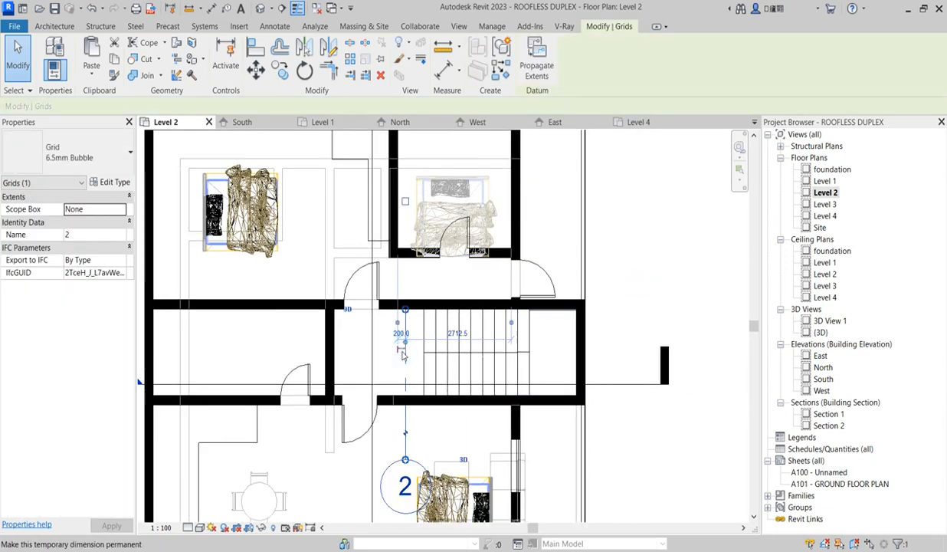
key("Escape")
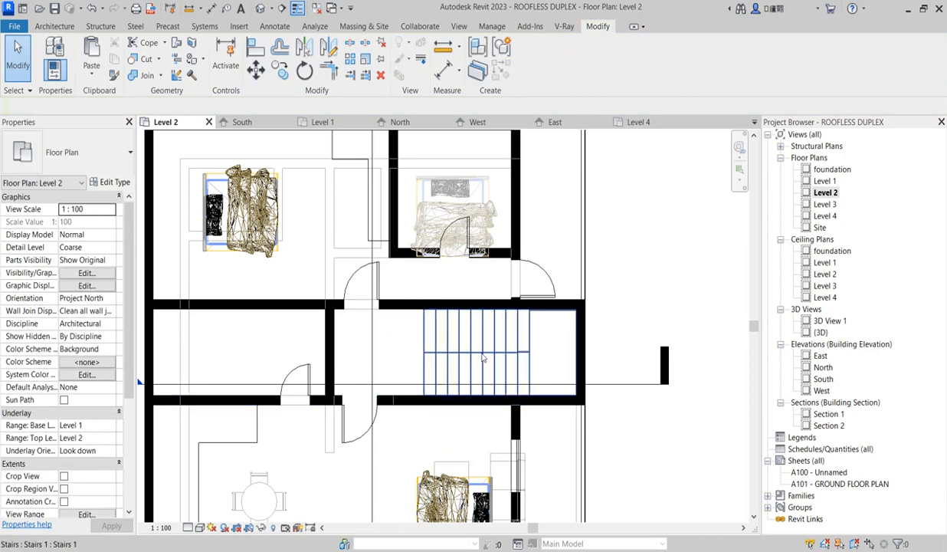
Step: Examine the staircase in the Level 2 floor plan and in the Level 1 floor plan
scroll(429, 383, "down", 1)
scroll(528, 368, "up", 3)
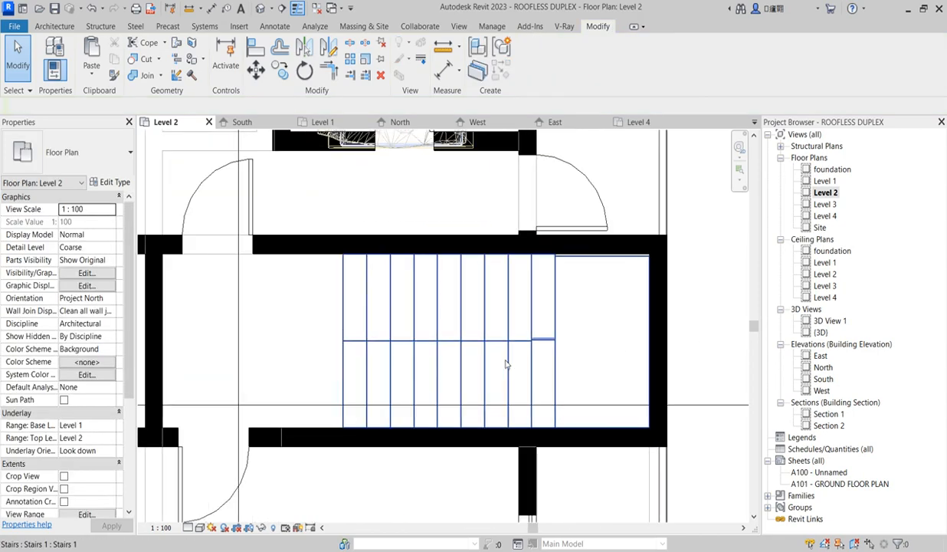
scroll(506, 360, "down", 3)
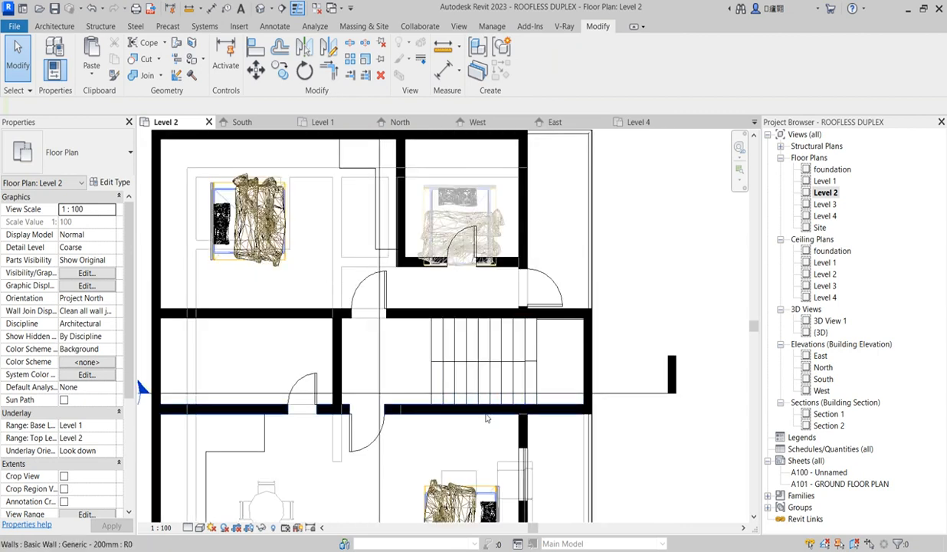
left_click(824, 181)
double_click(825, 181)
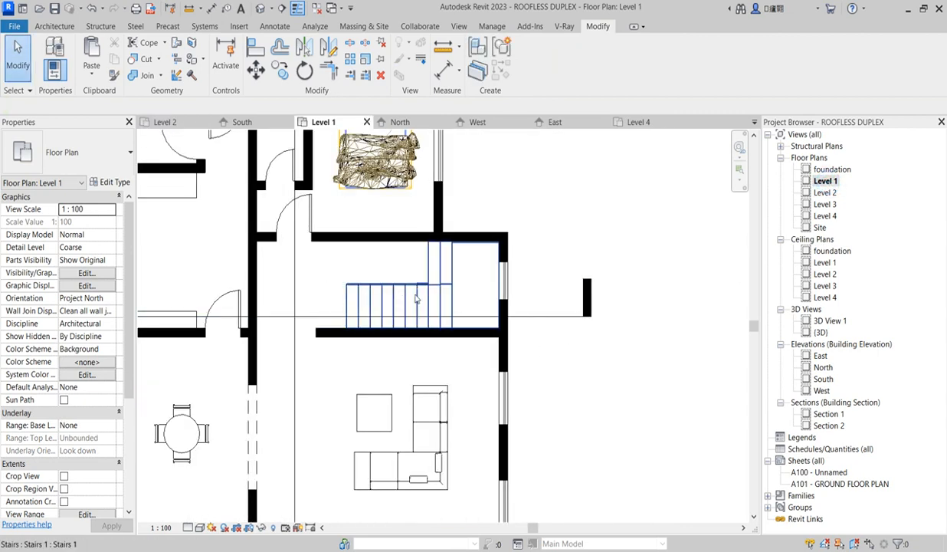
scroll(413, 289, "up", 1)
scroll(439, 271, "up", 1)
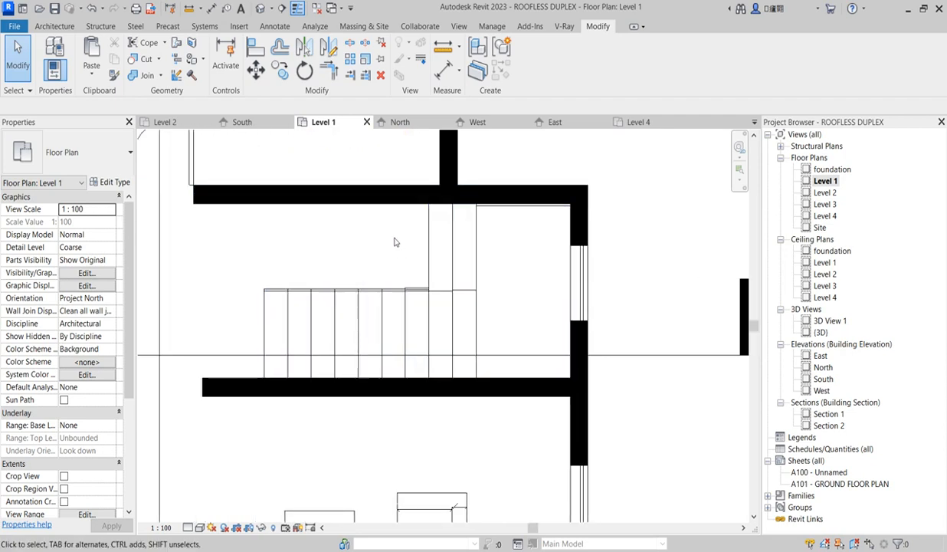
scroll(406, 260, "down", 3)
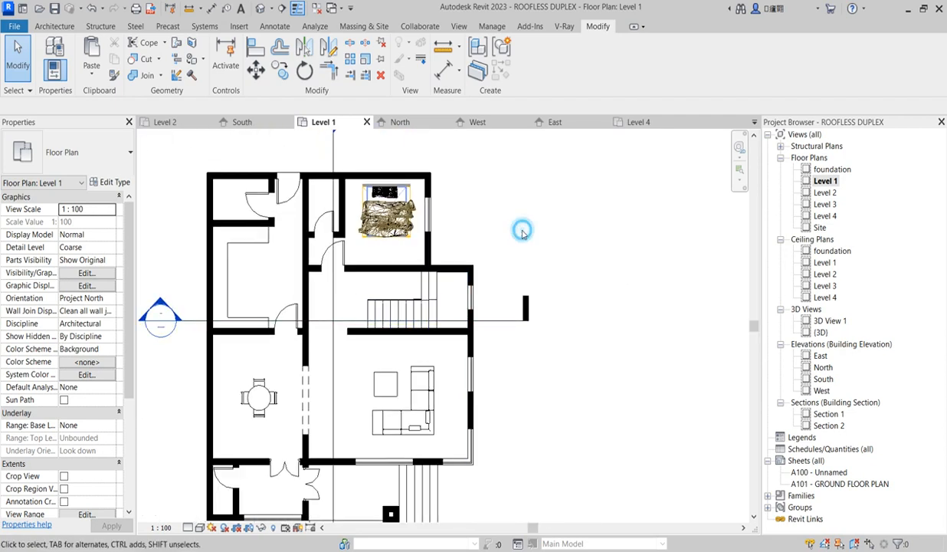
scroll(391, 272, "up", 4)
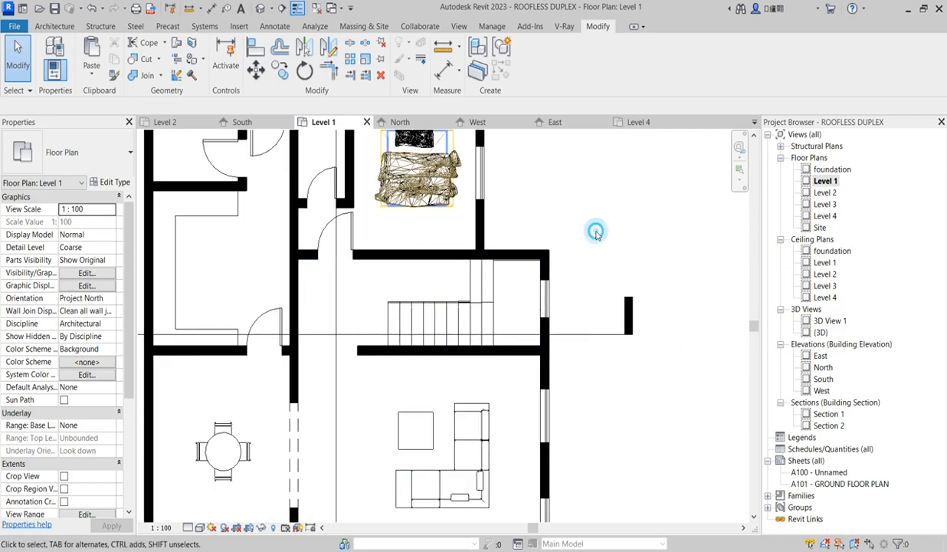
scroll(456, 349, "down", 3)
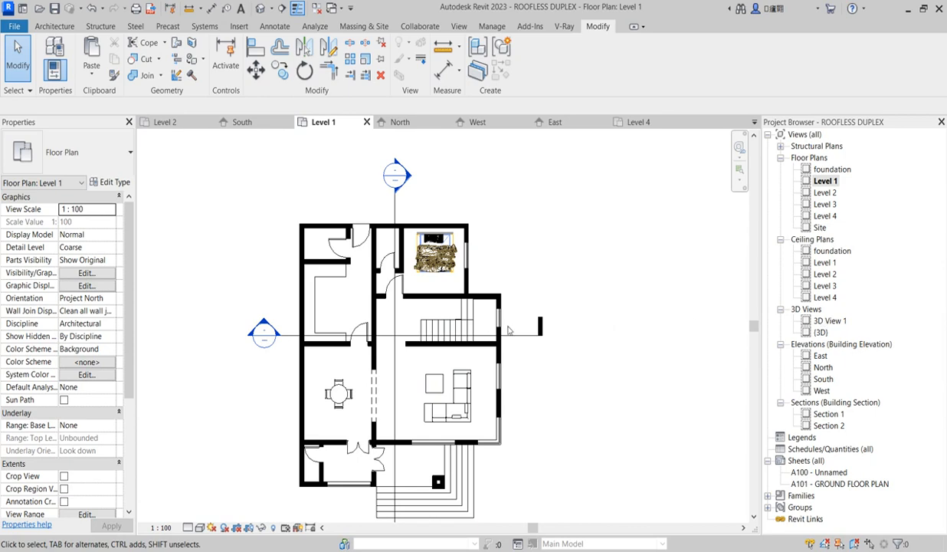
Step: Select the staircase in Section 2, copy it to the clipboard and paste it aligned to Level 2
left_click(452, 322)
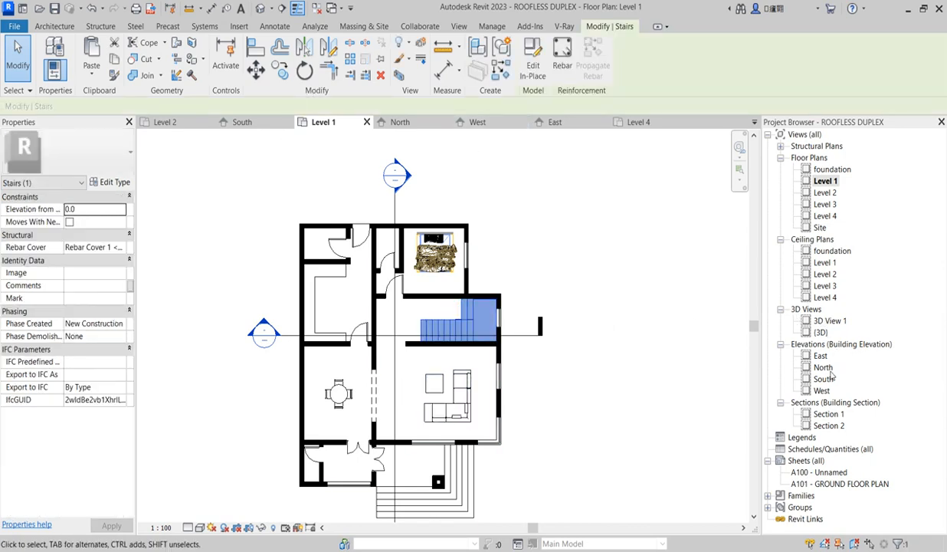
double_click(828, 426)
left_click(443, 356)
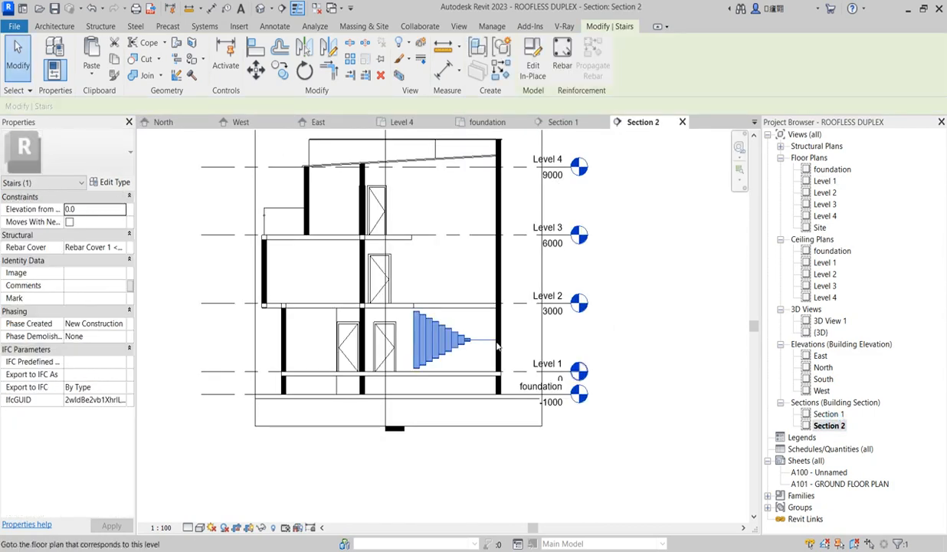
scroll(445, 361, "up", 2)
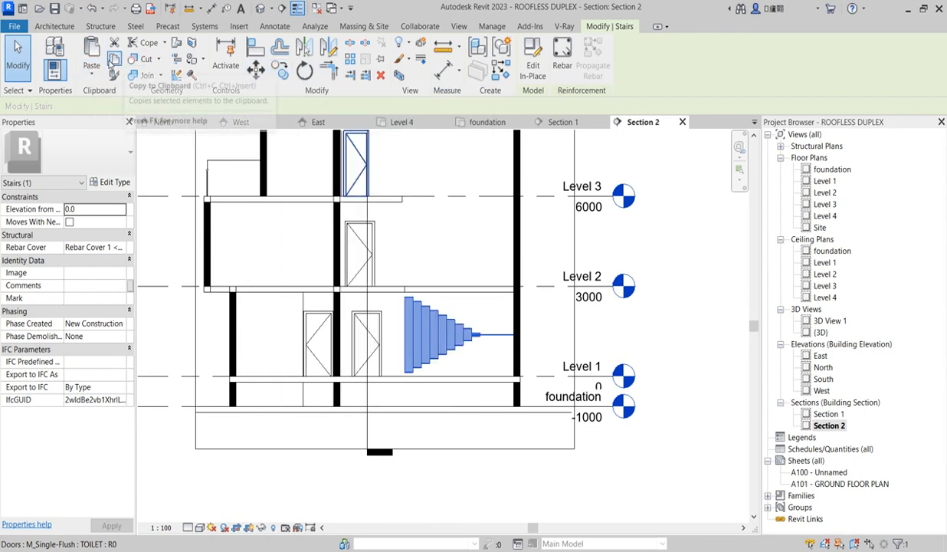
left_click(90, 76)
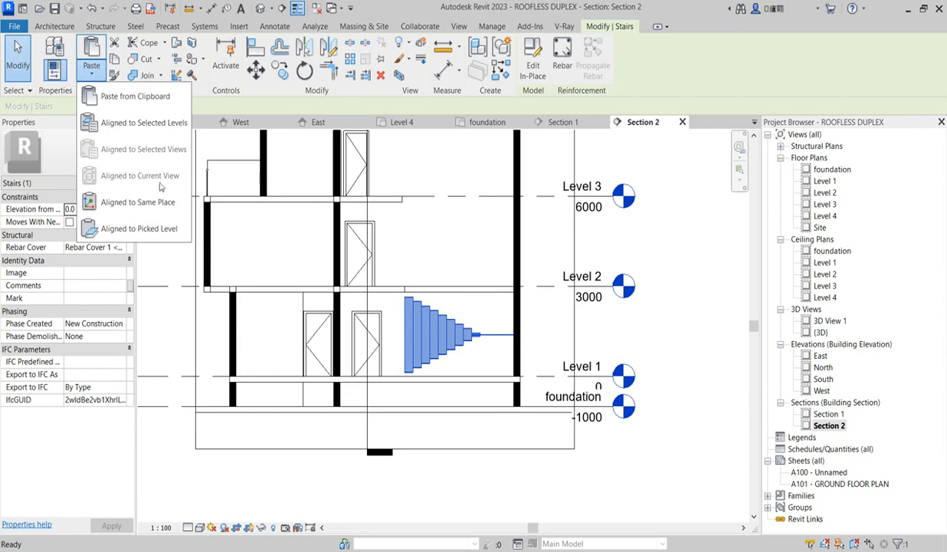
left_click(154, 122)
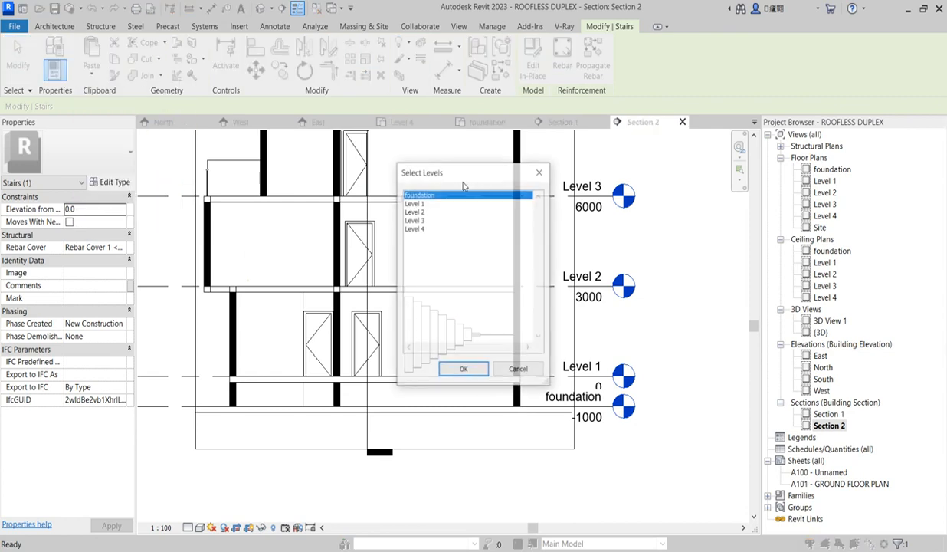
left_click(420, 213)
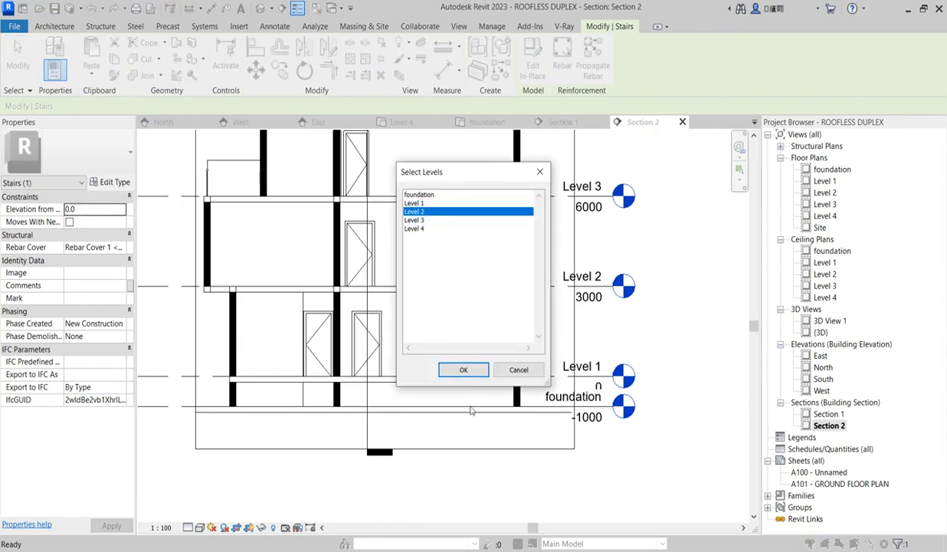
left_click(464, 370)
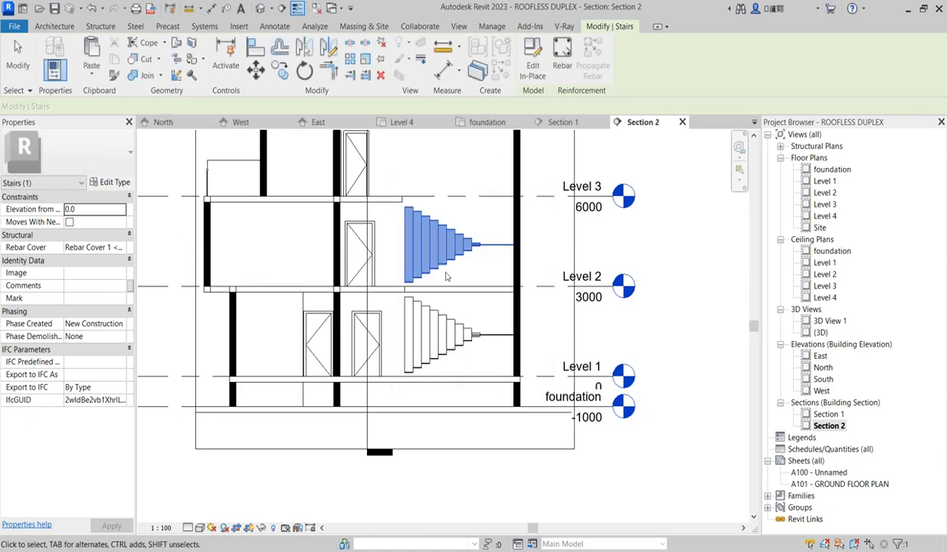
left_click(551, 240)
scroll(455, 267, "down", 3)
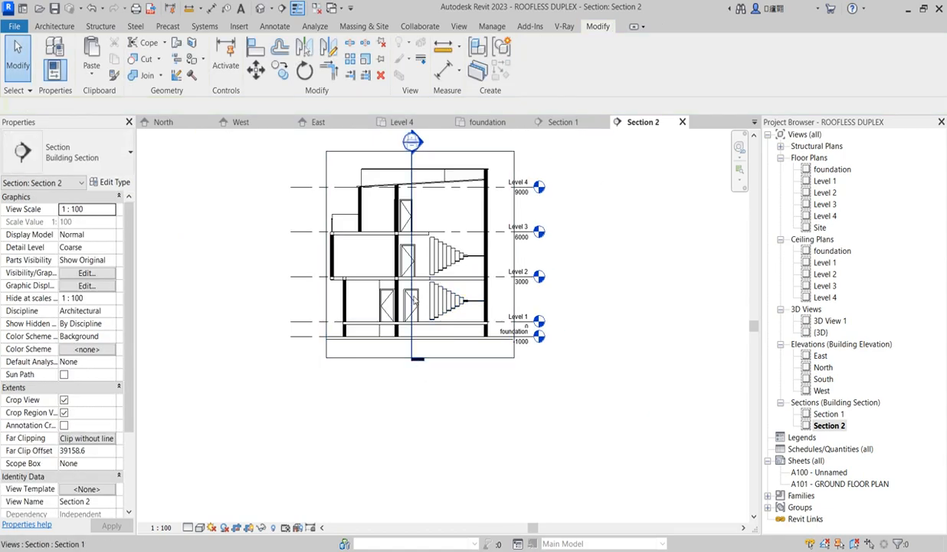
Step: Examine the original and copied staircases between Levels 1, 2 and 3 in Section 2
scroll(435, 284, "up", 5)
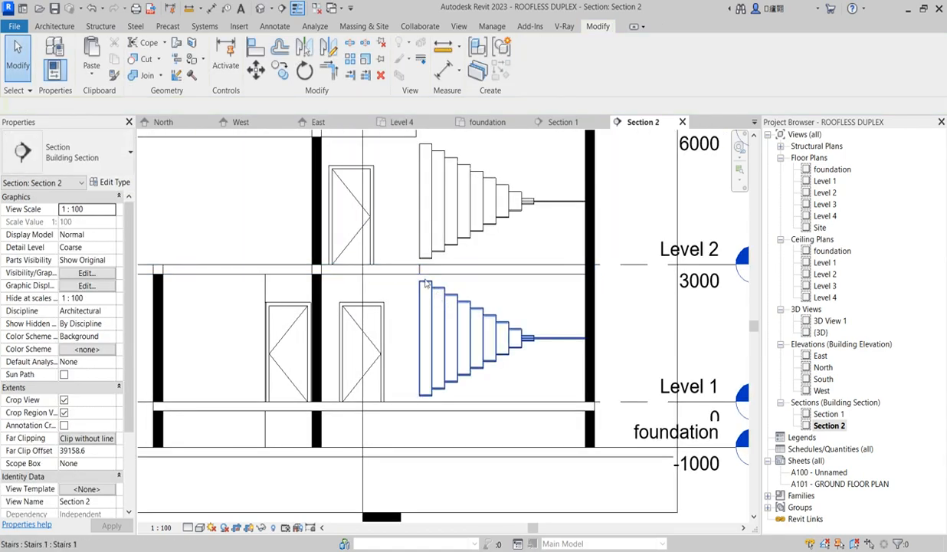
scroll(425, 284, "down", 6)
scroll(435, 269, "up", 3)
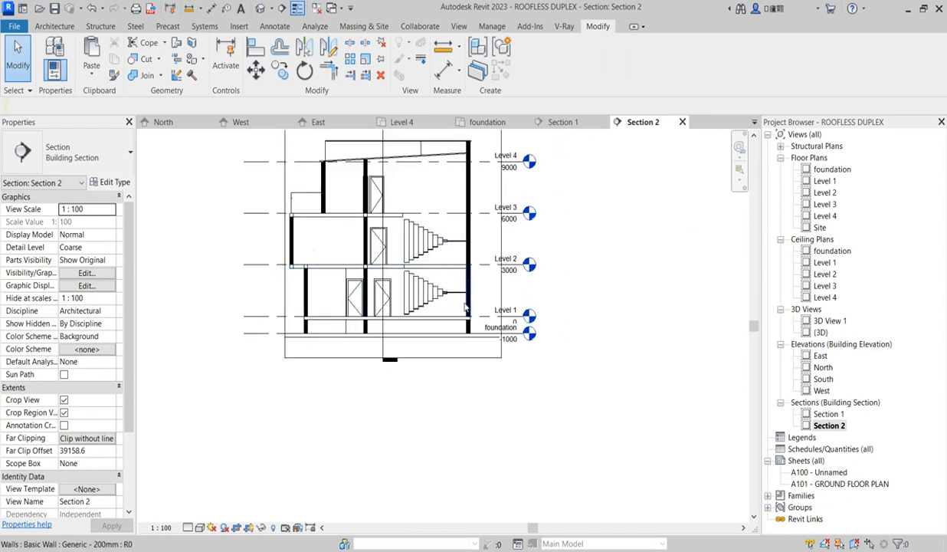
scroll(429, 243, "up", 2)
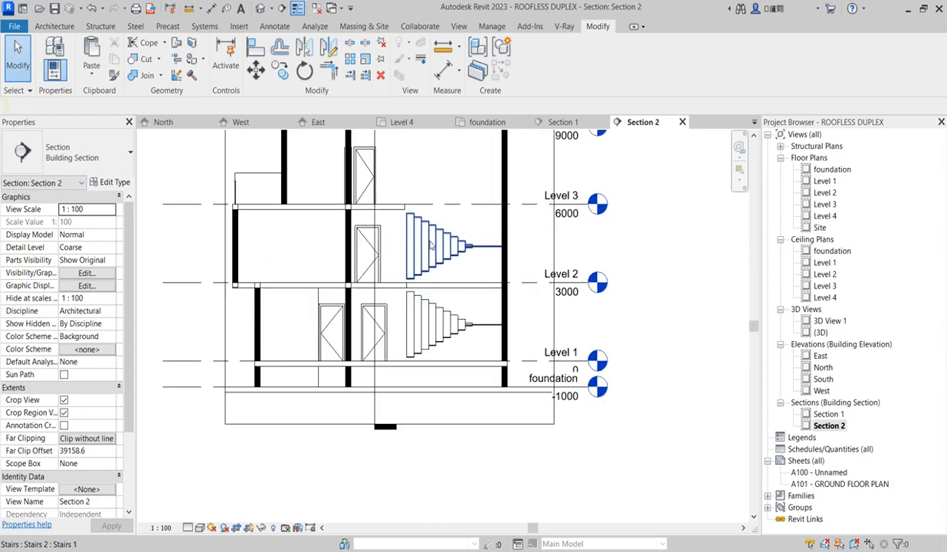
double_click(829, 425)
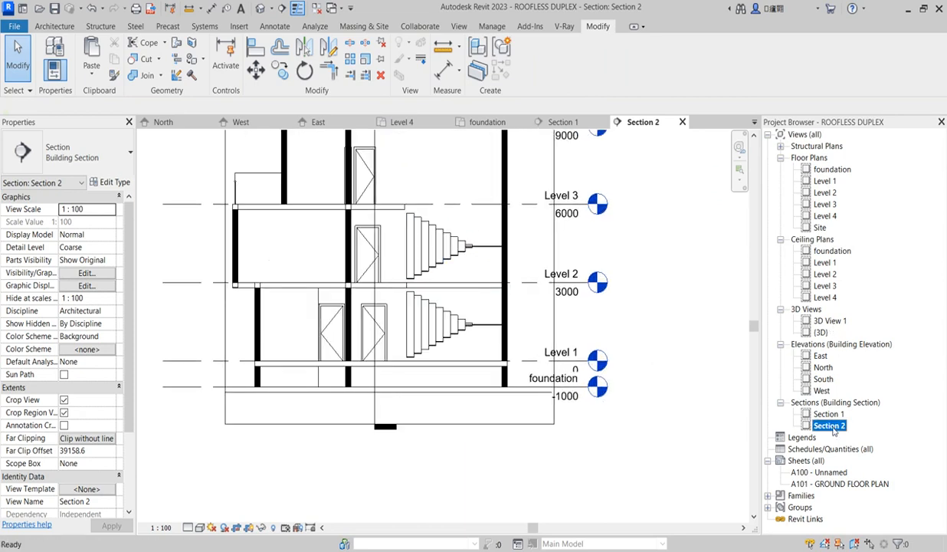
Step: In the Level 1 floor plan, place a perspective camera in the hall facing the staircase, with its target beyond the exterior wall
double_click(825, 182)
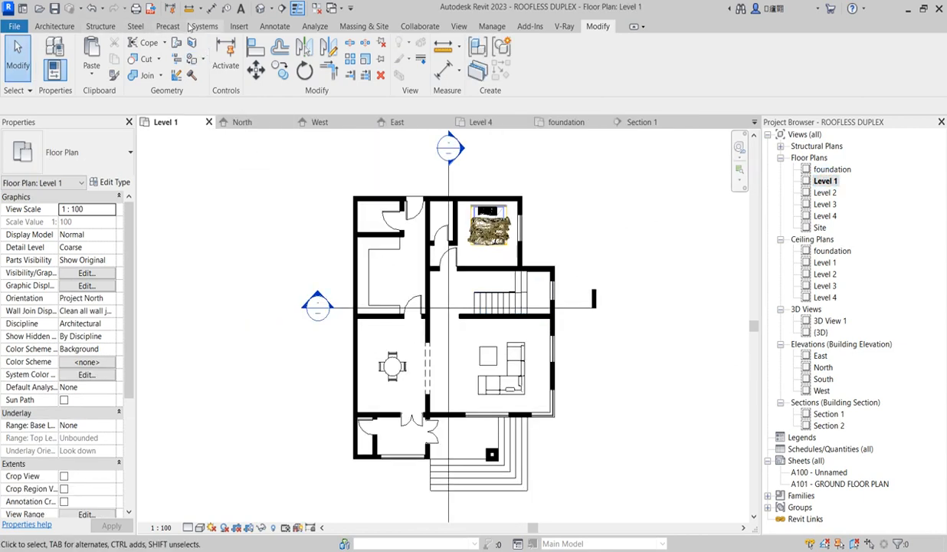
left_click(271, 10)
left_click(278, 34)
scroll(444, 297, "up", 3)
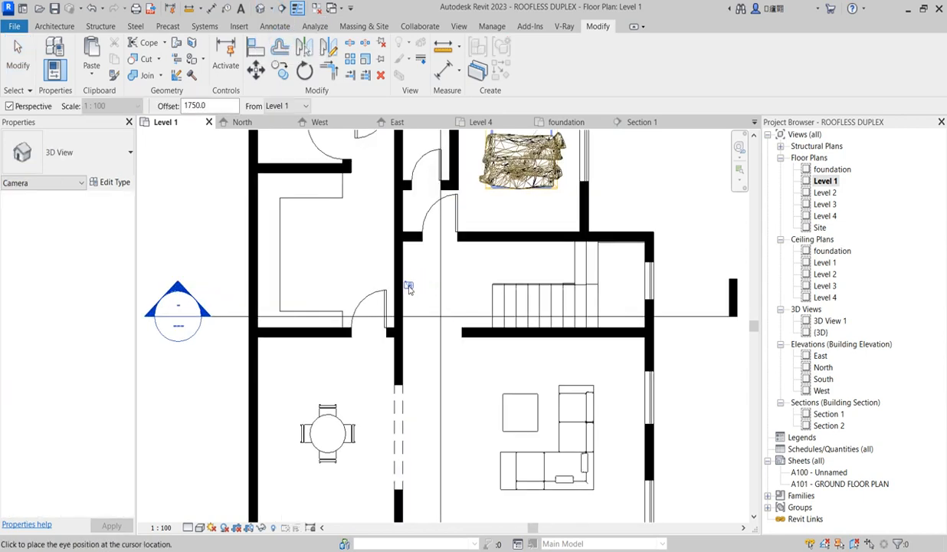
left_click(732, 276)
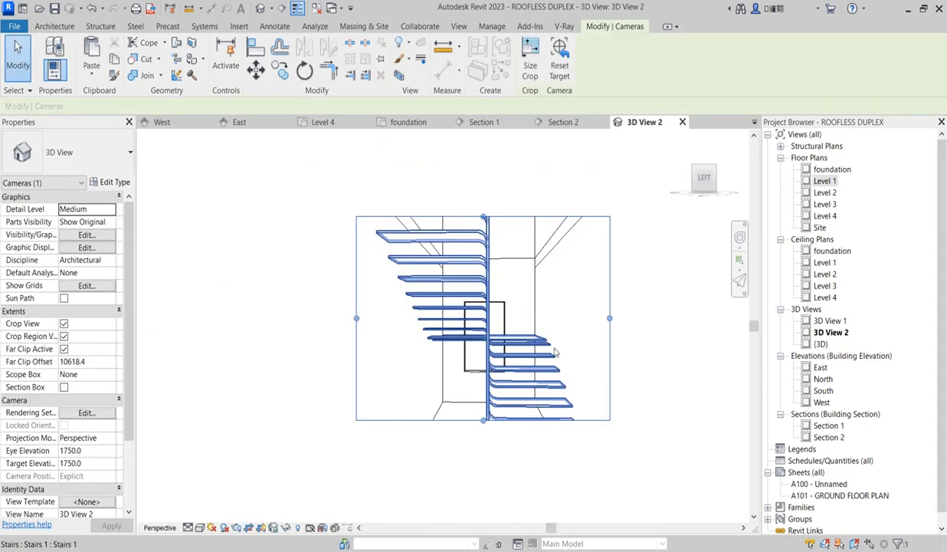
Step: Extend the camera view's crop region upward and downward to take in more of the staircase
left_click_drag(483, 218, 483, 197)
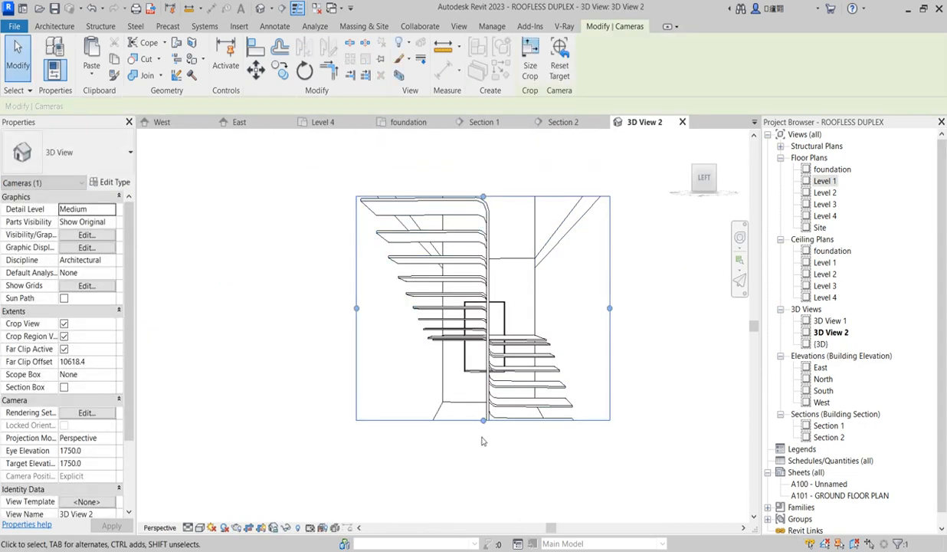
left_click_drag(482, 422, 496, 504)
scroll(457, 353, "down", 3)
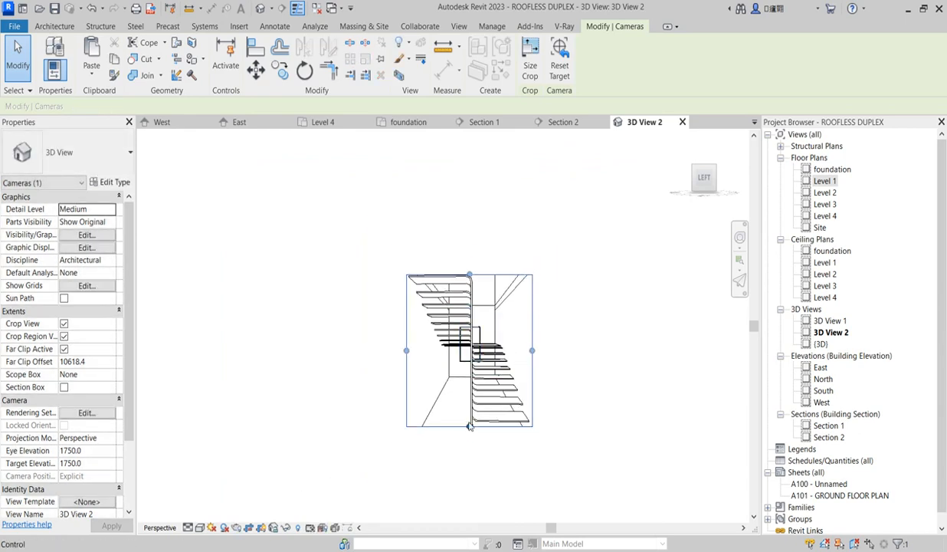
left_click_drag(469, 426, 471, 443)
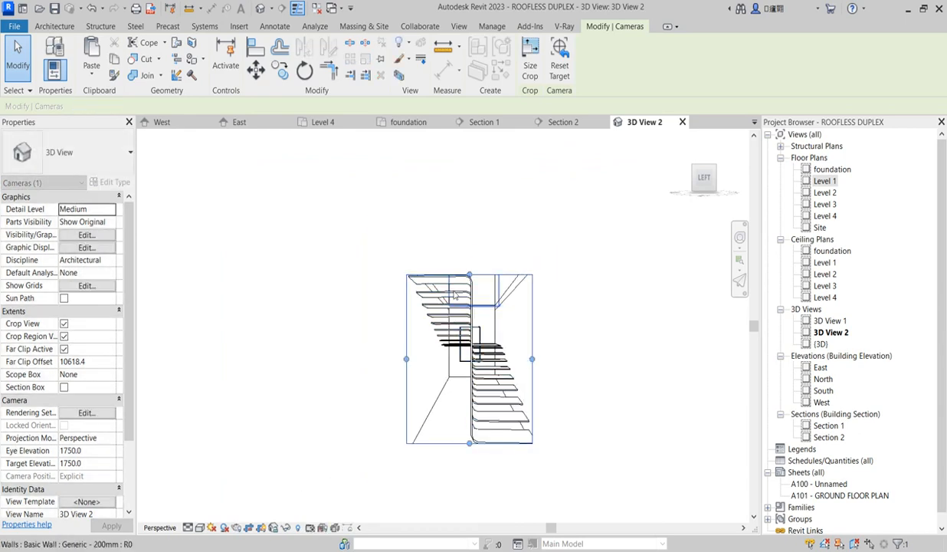
Step: Set the camera view's visual style to Realistic and deselect the camera
left_click(199, 527)
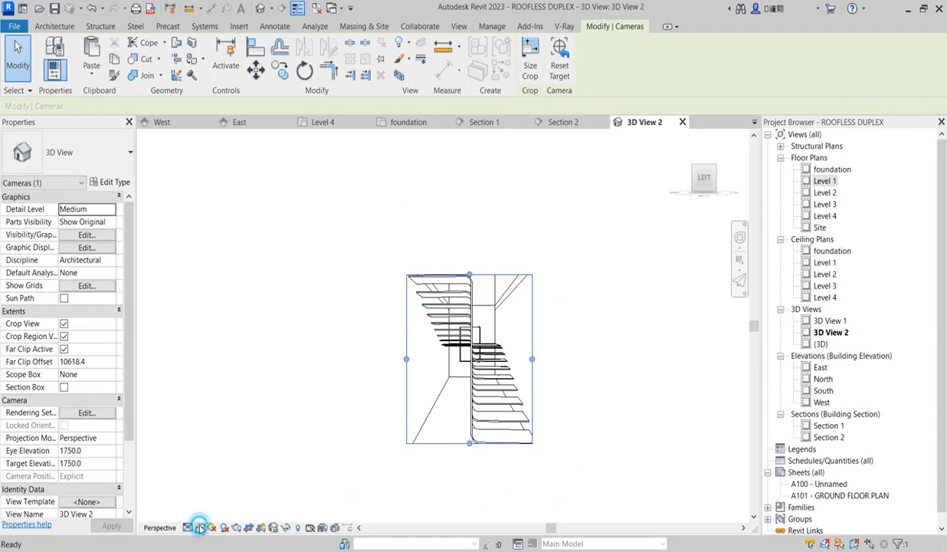
left_click(223, 514)
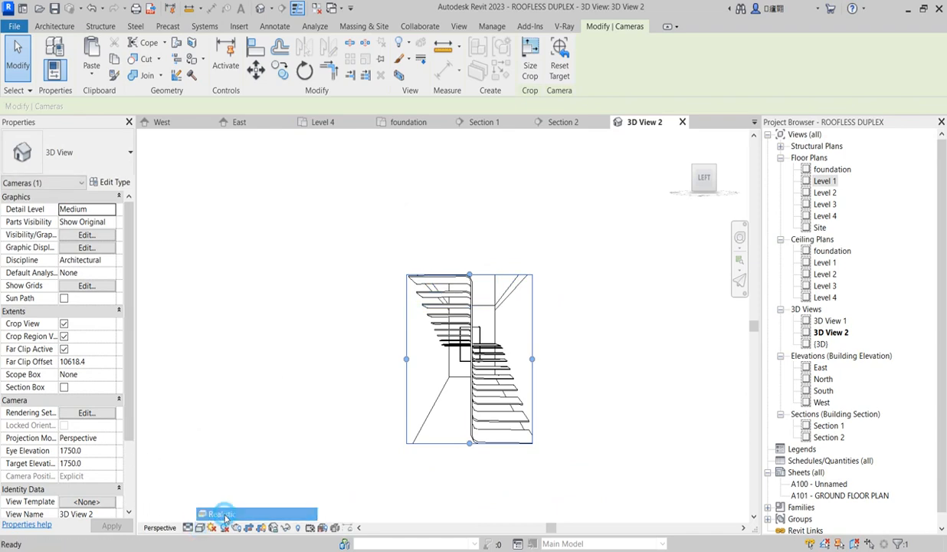
left_click(553, 350)
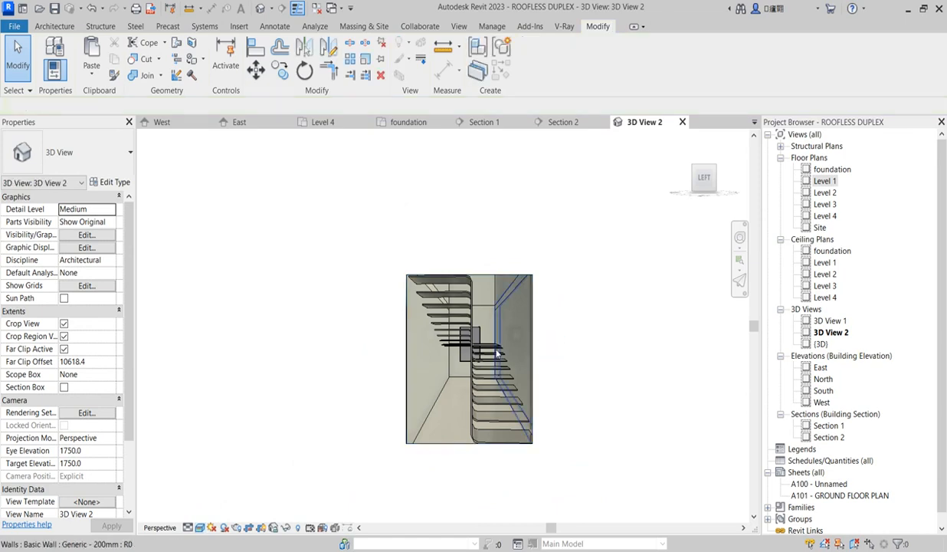
Step: Examine the staircase treads and landing in the realistic perspective view, and reopen the Level 1 floor plan
scroll(473, 419, "up", 4)
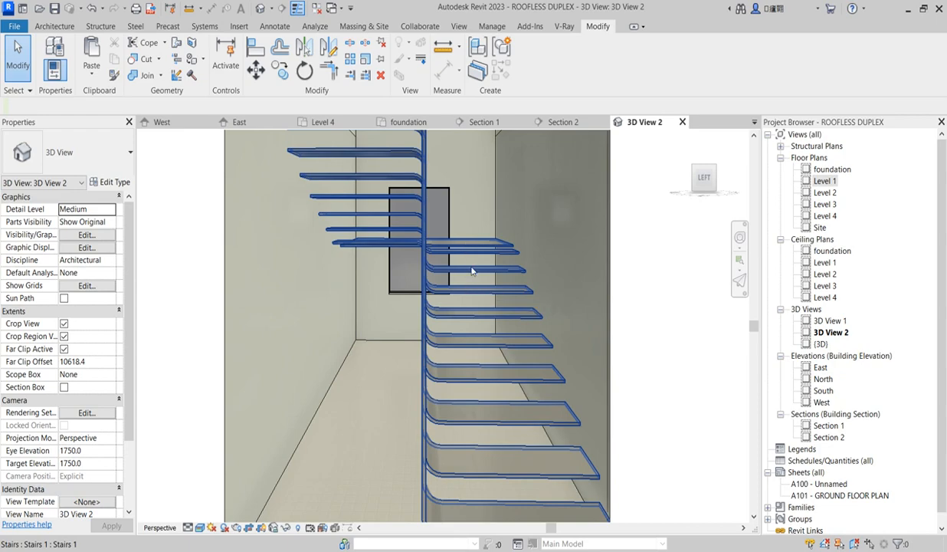
scroll(465, 264, "down", 3)
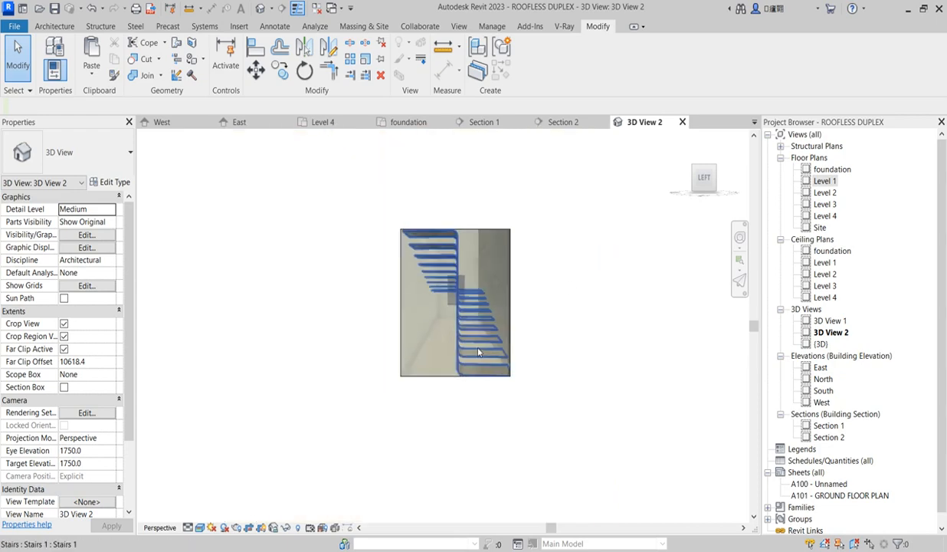
scroll(398, 230, "up", 4)
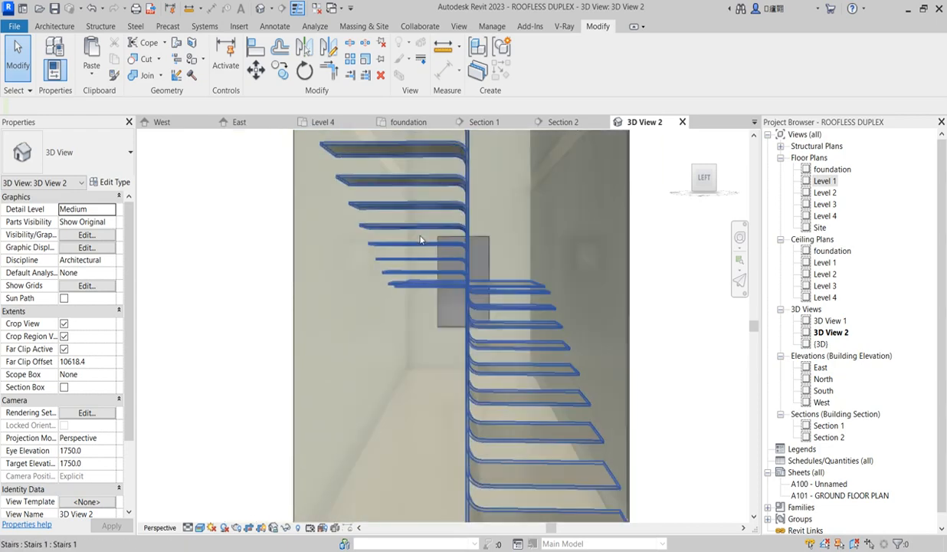
scroll(421, 293, "down", 5)
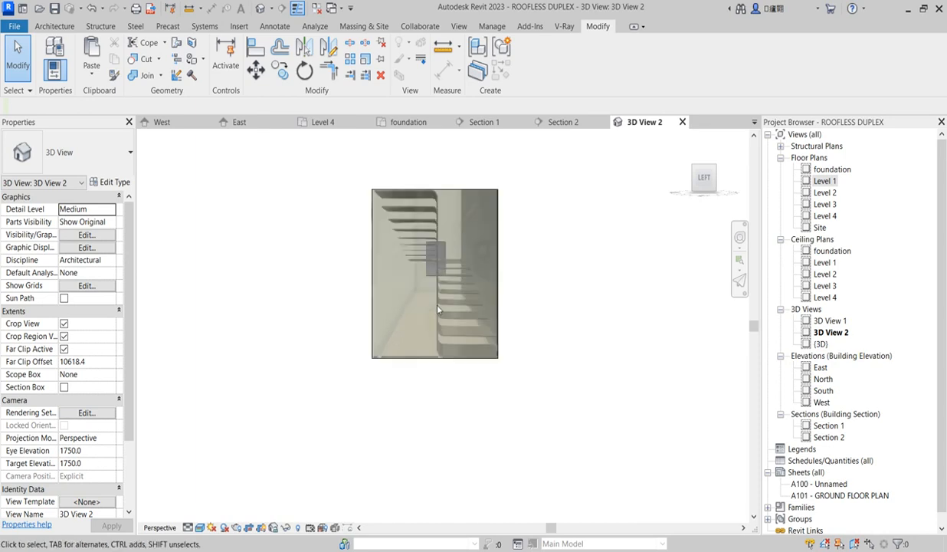
double_click(824, 180)
scroll(548, 280, "down", 1)
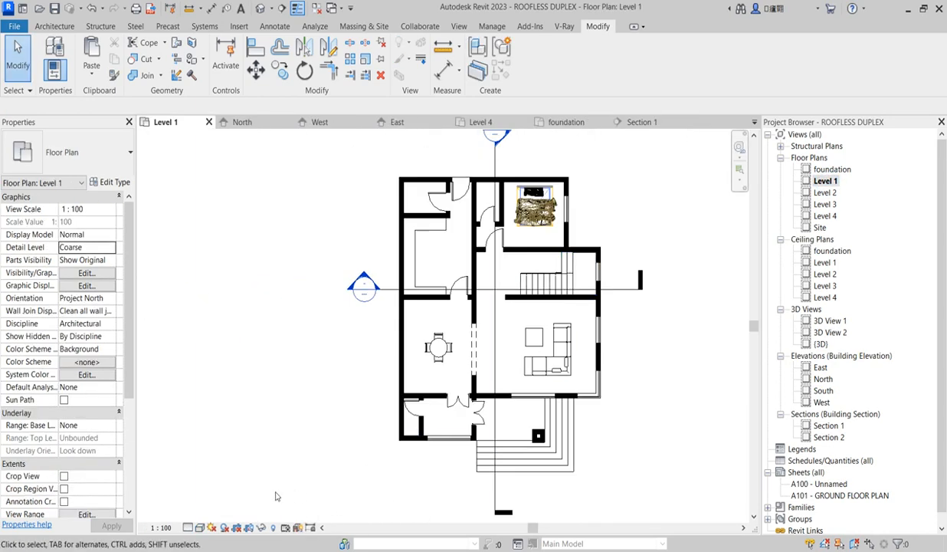